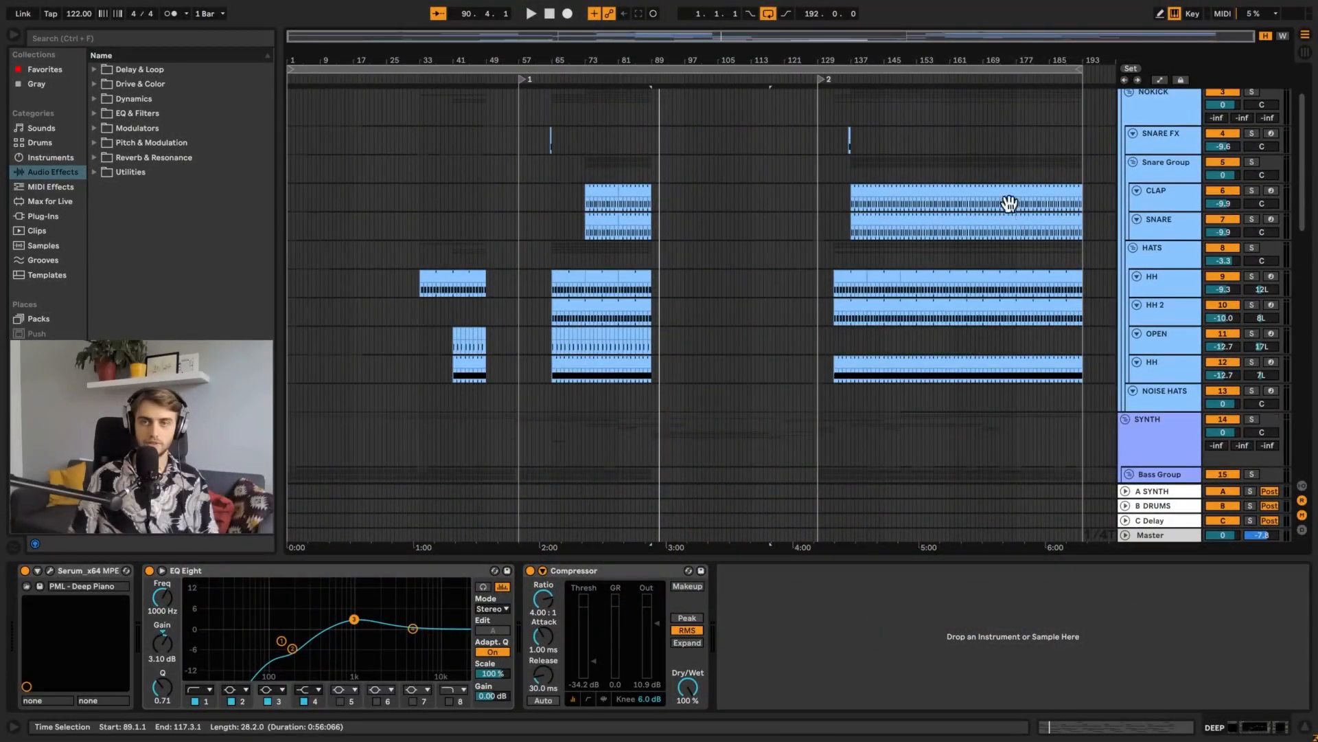
Fold the DRUMS, SYNTH and FX group tracks to get a compact overview of the arrangement
scroll(1010, 203, up, 3)
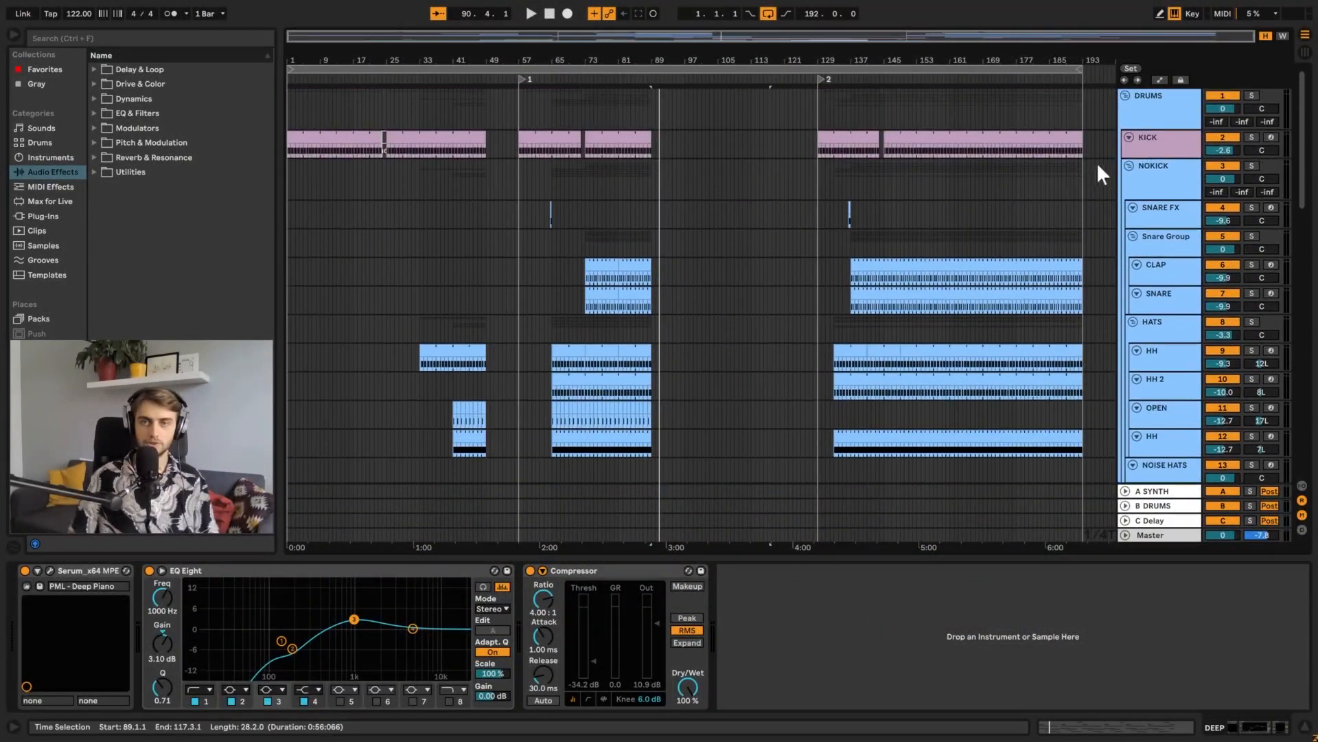
click(1127, 97)
click(1122, 136)
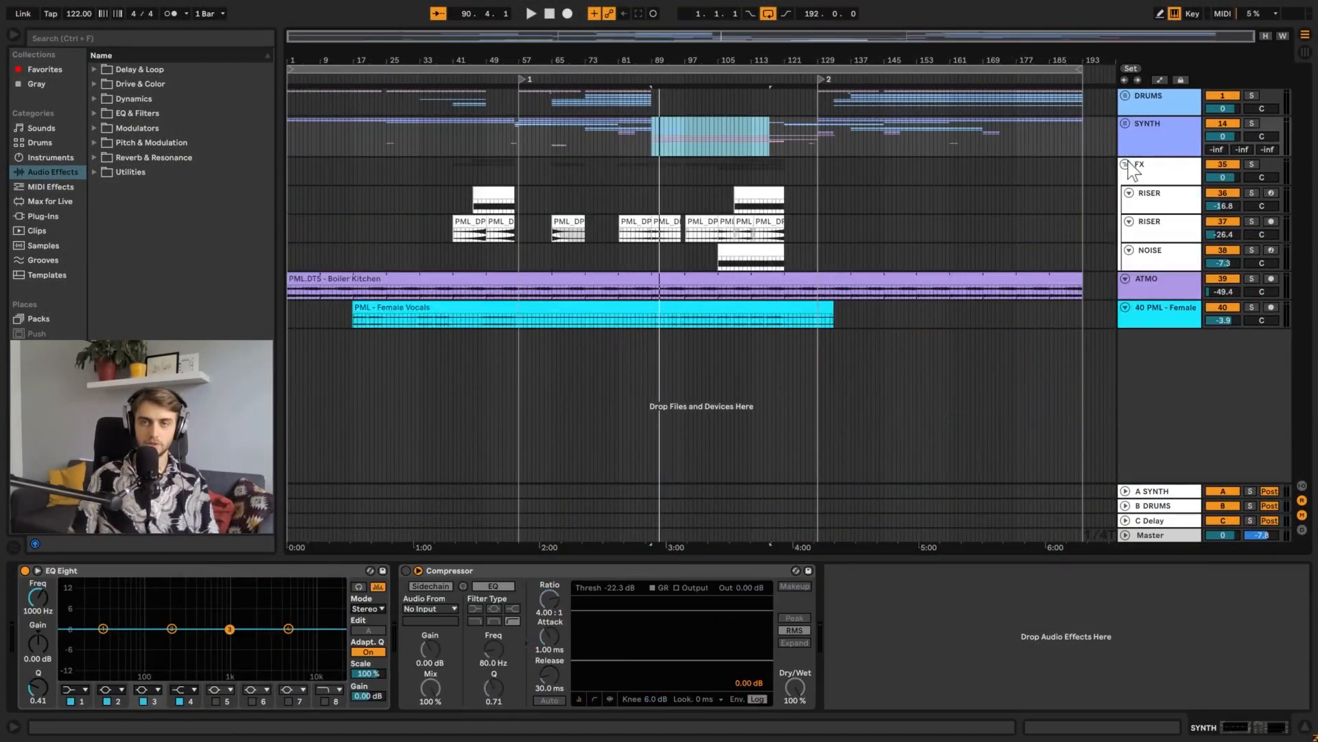
click(1126, 164)
Mark the sections of the song along the SYNTH group and select the whole arrangement from bar 1 to 193
drag(288, 146, 512, 141)
click(519, 134)
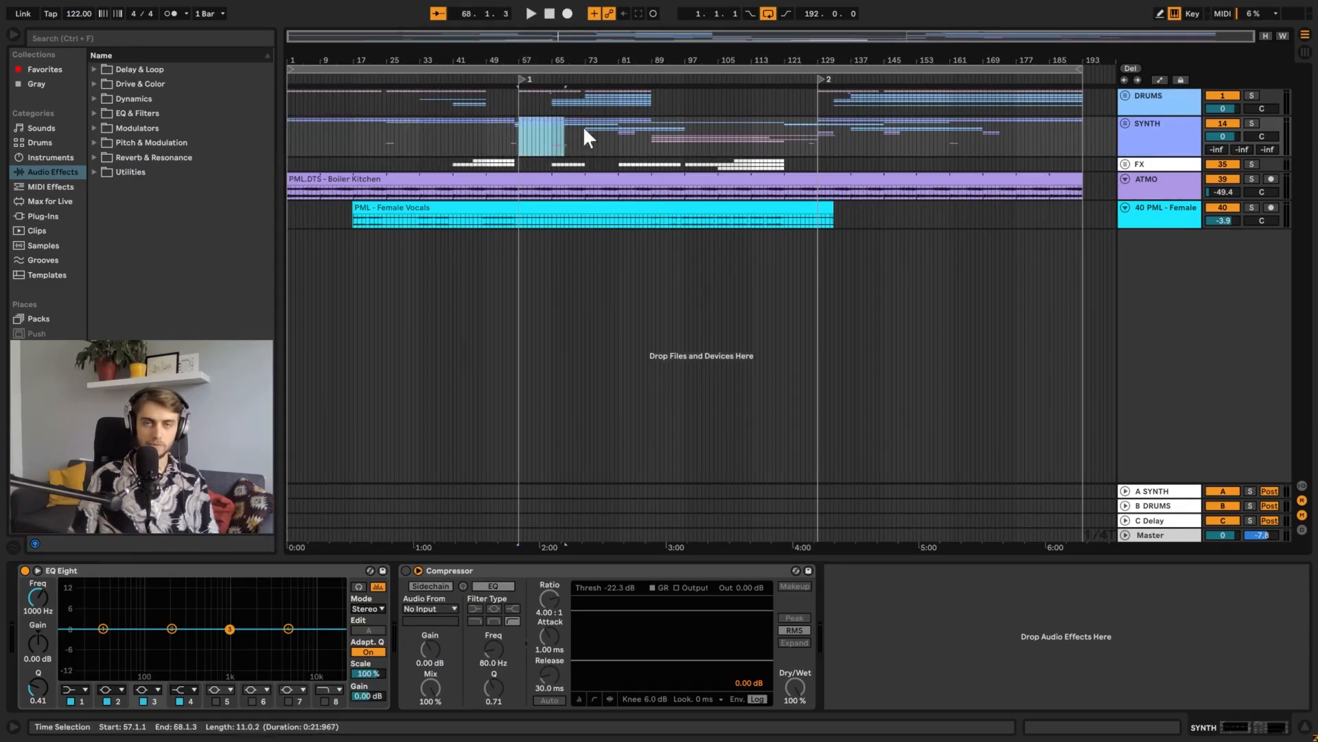
click(657, 134)
drag(823, 138, 830, 137)
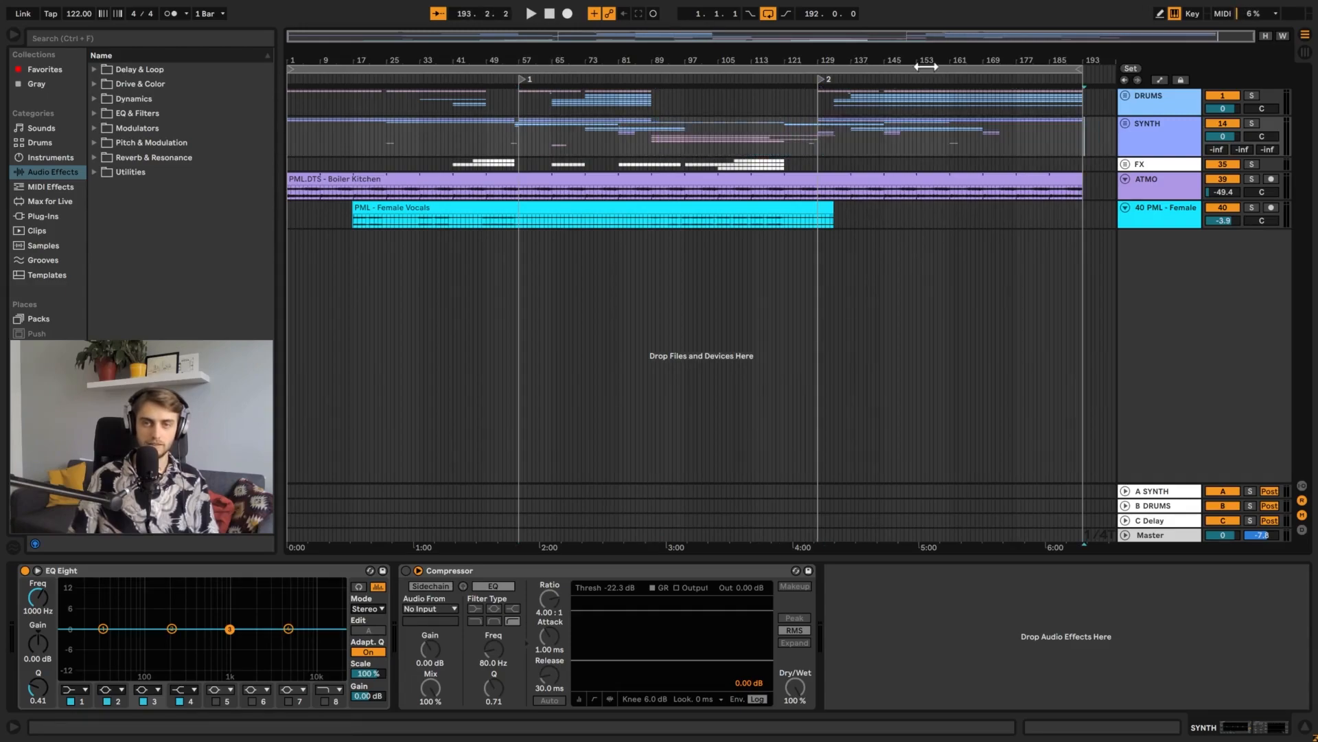
click(926, 67)
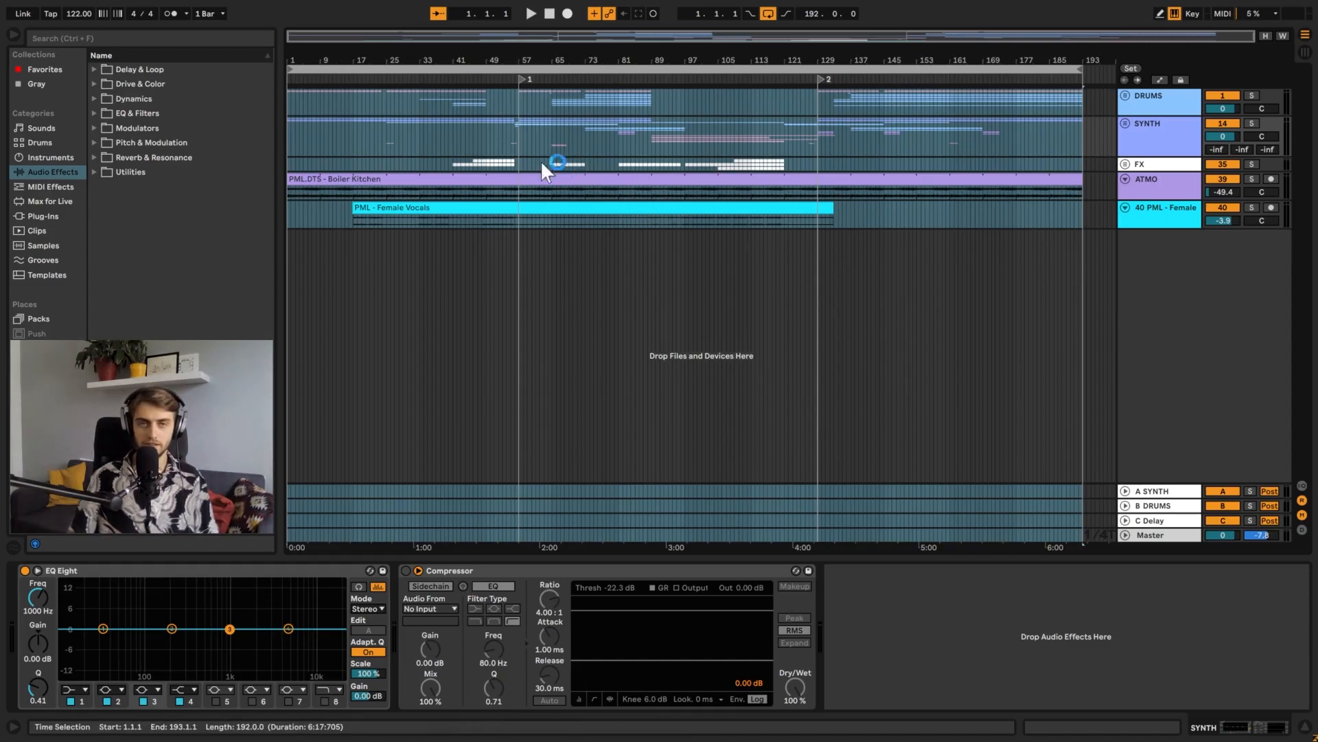
Place the insert mark at bar 121 on the SYNTH group and start playback from there
click(501, 145)
drag(811, 56, 766, 74)
click(694, 128)
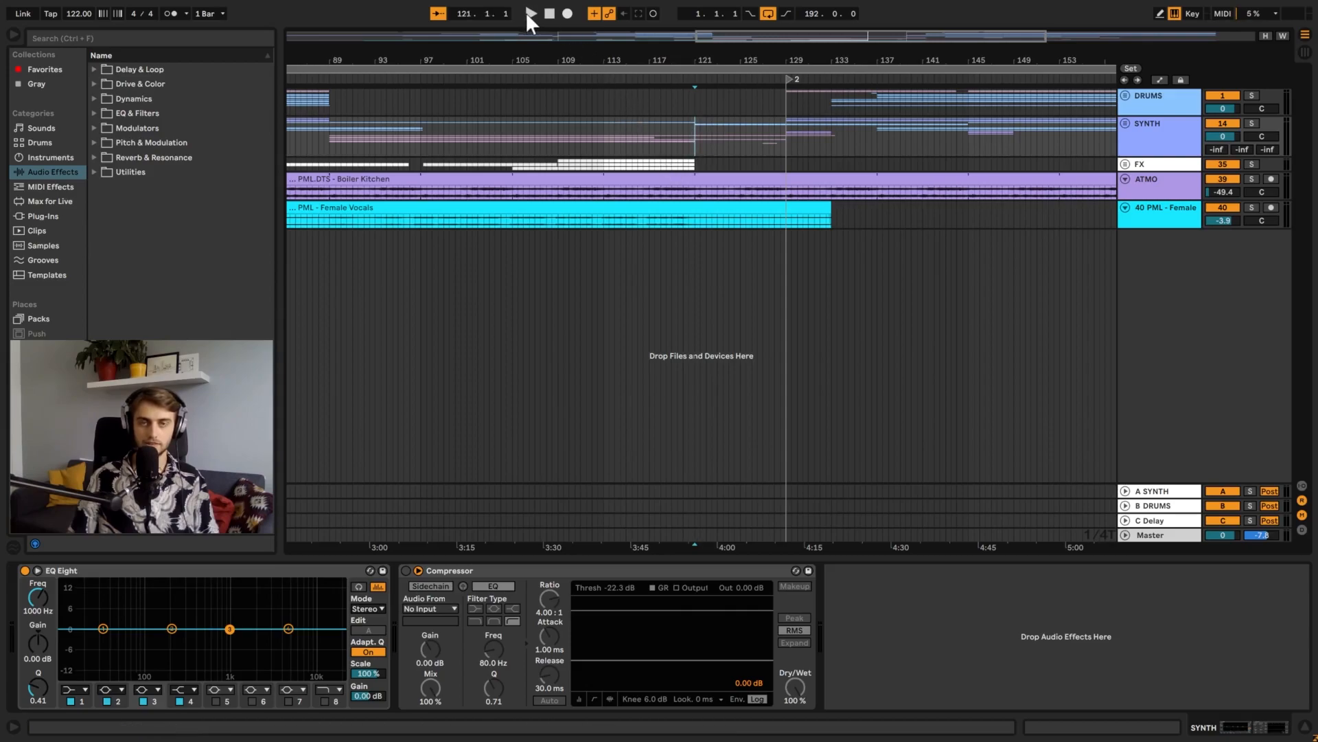
click(531, 13)
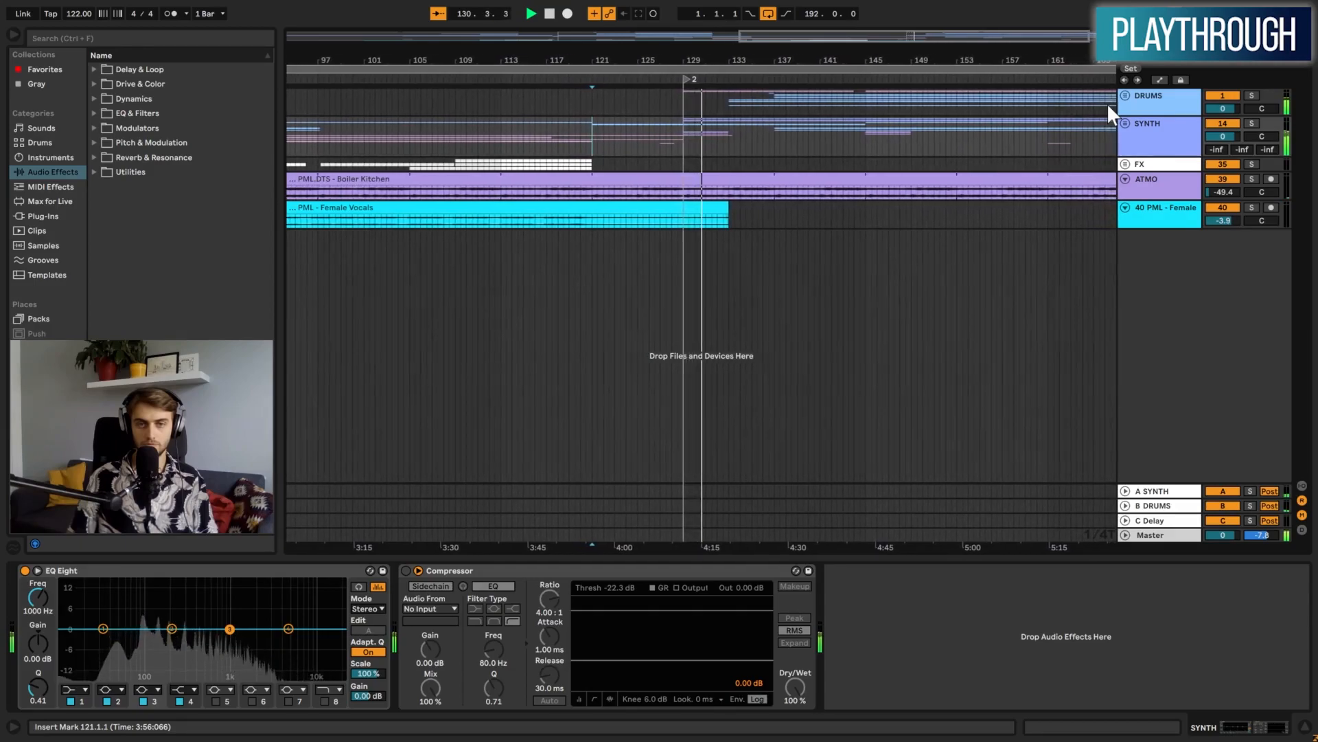
Unfold the DRUMS group during playback, look through its tracks around the second drop, and fold it again
click(1125, 96)
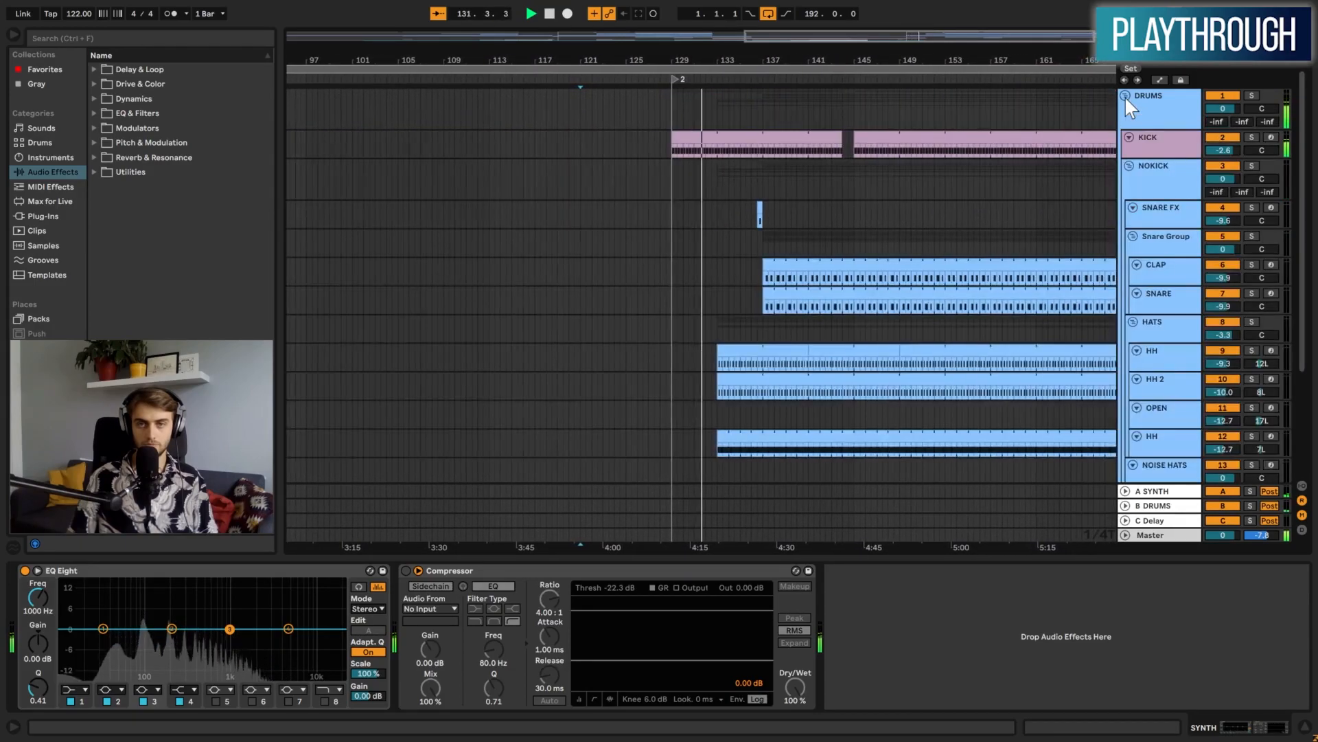
scroll(1011, 232, down, 2)
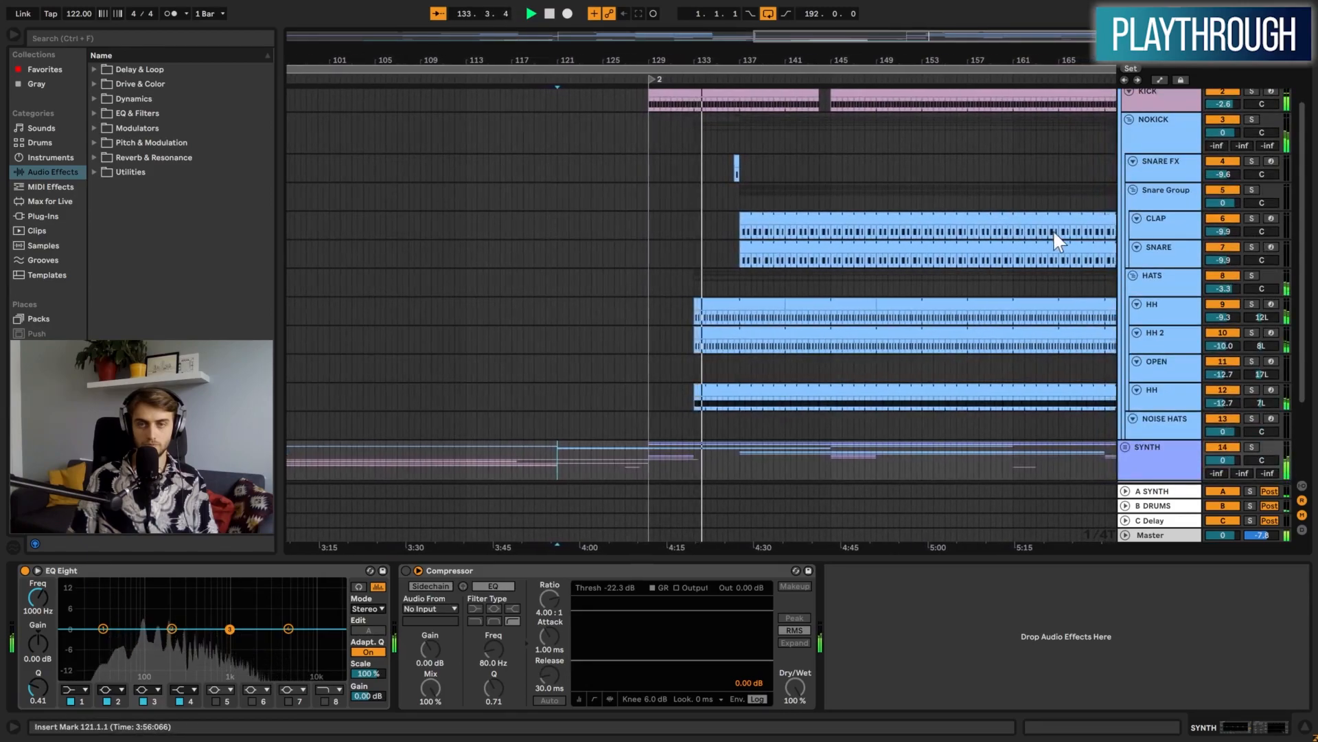
scroll(1052, 229, up, 2)
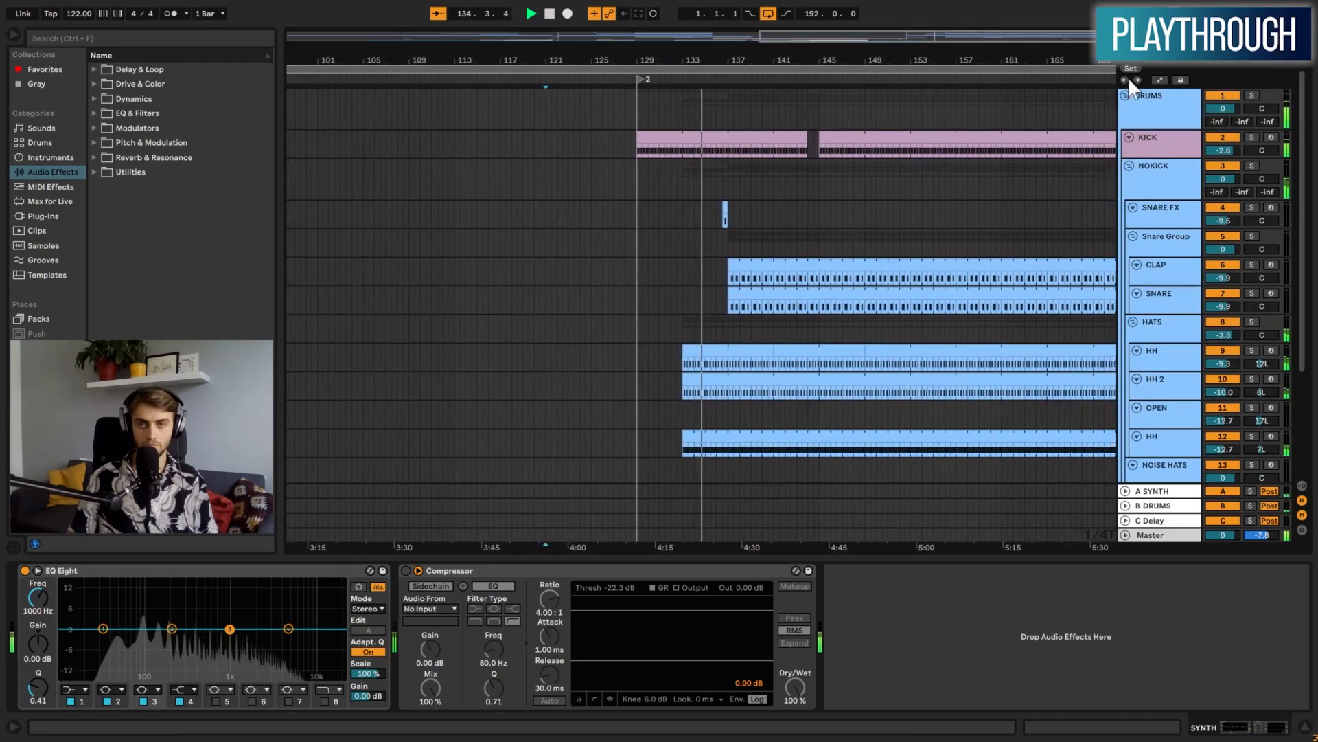
click(1127, 96)
Unfold the SYNTH group during playback and examine the bass, pad, lead, pluck and stab clips after marker 2
click(1122, 121)
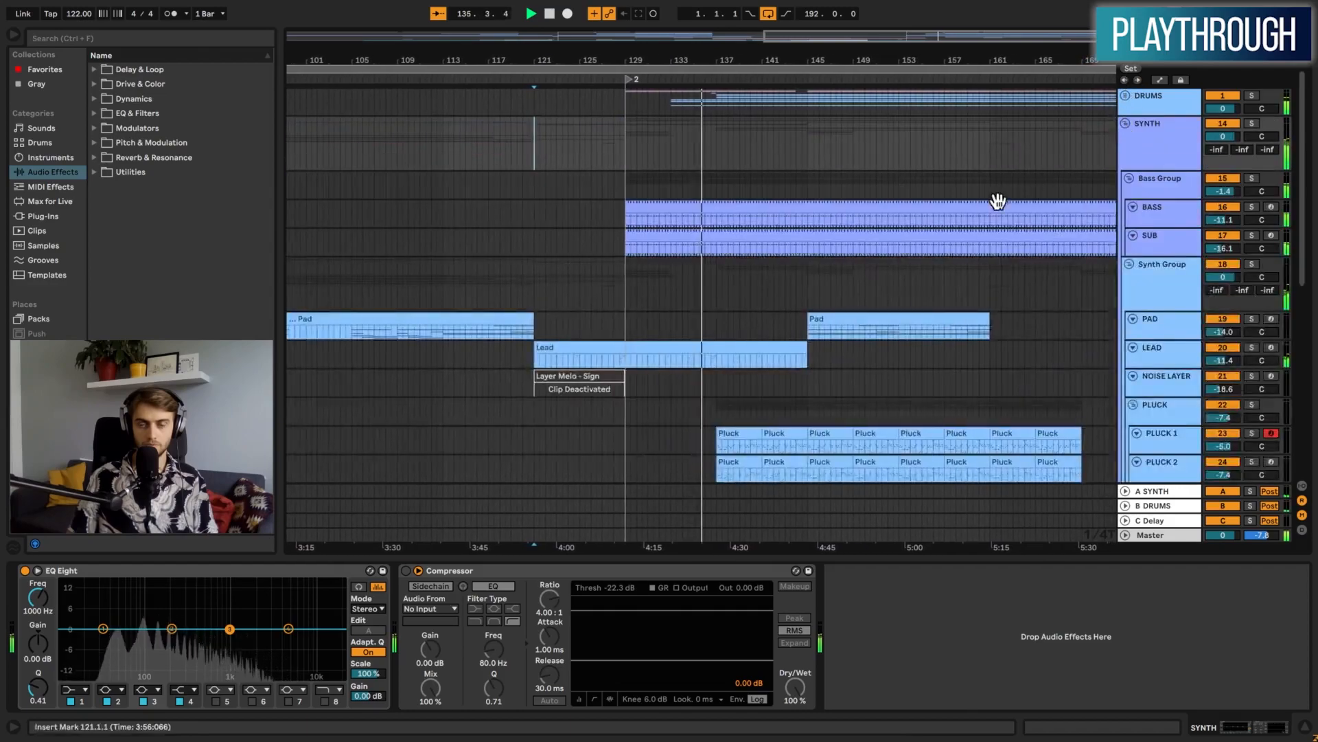
scroll(975, 213, down, 2)
scroll(975, 213, down, 2)
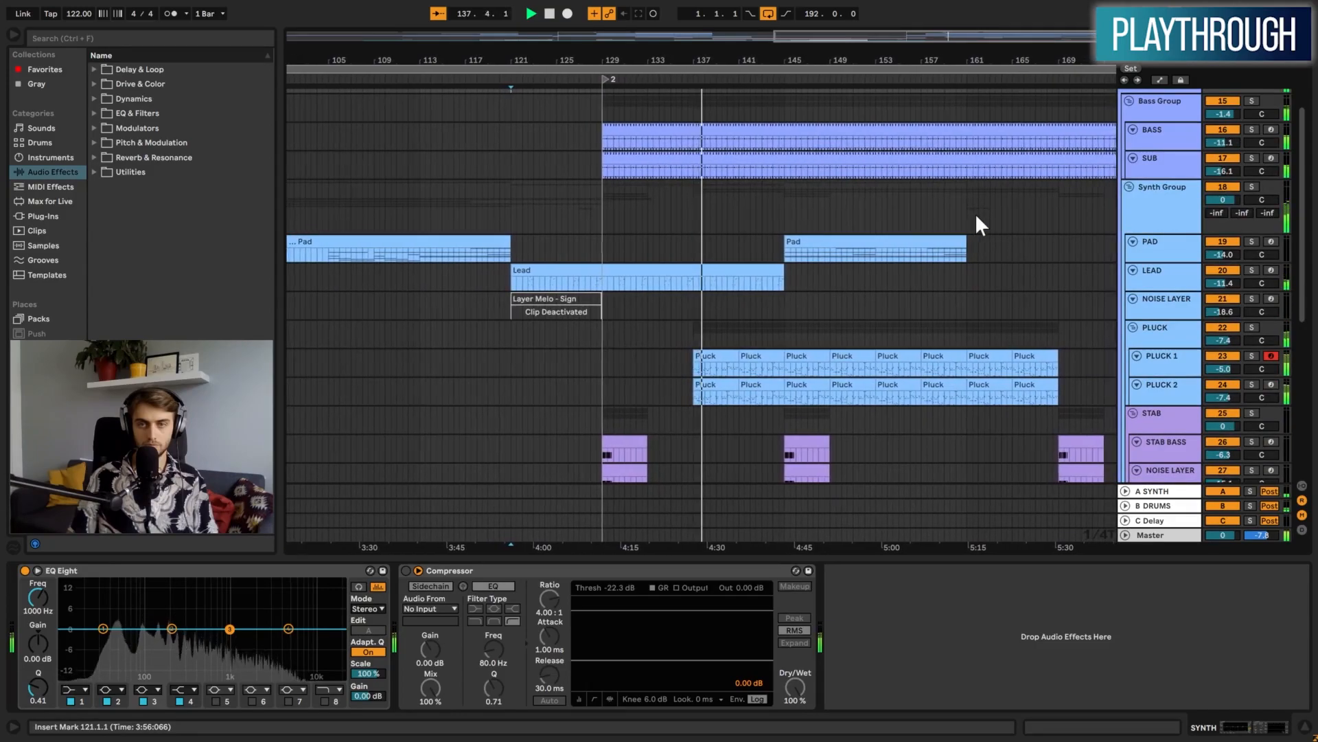
scroll(975, 212, down, 2)
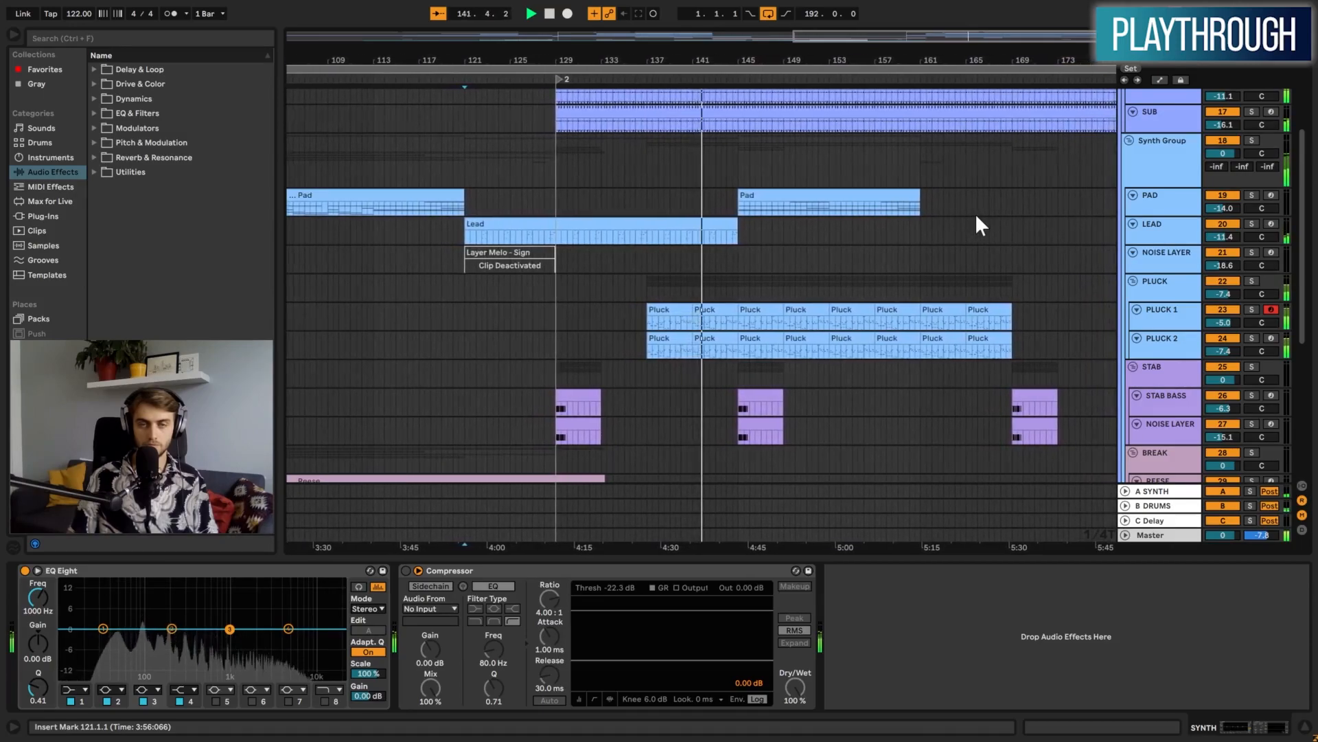
scroll(976, 213, up, 5)
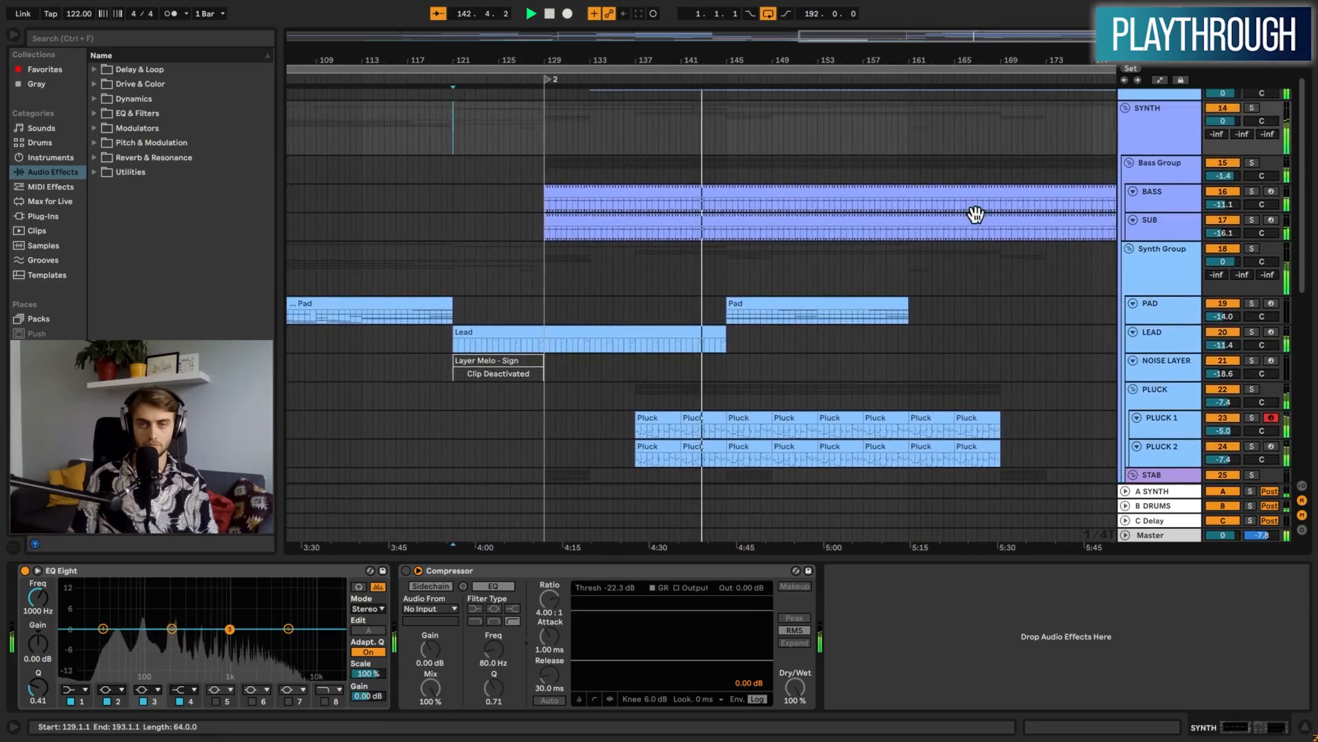
scroll(977, 220, down, 6)
Enlarge the PML - Female Vocals clip, play the arrangement from the clip's start, and stop playback
click(724, 361)
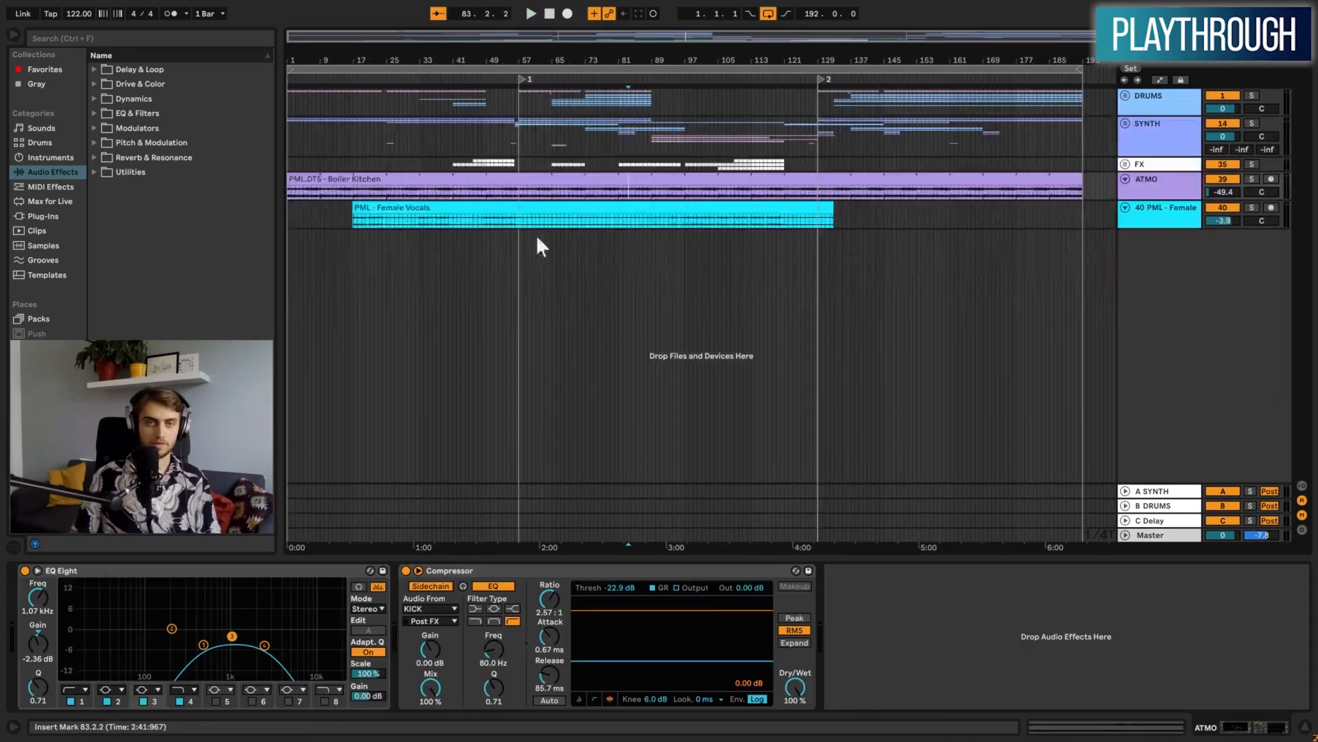
click(385, 207)
key(z)
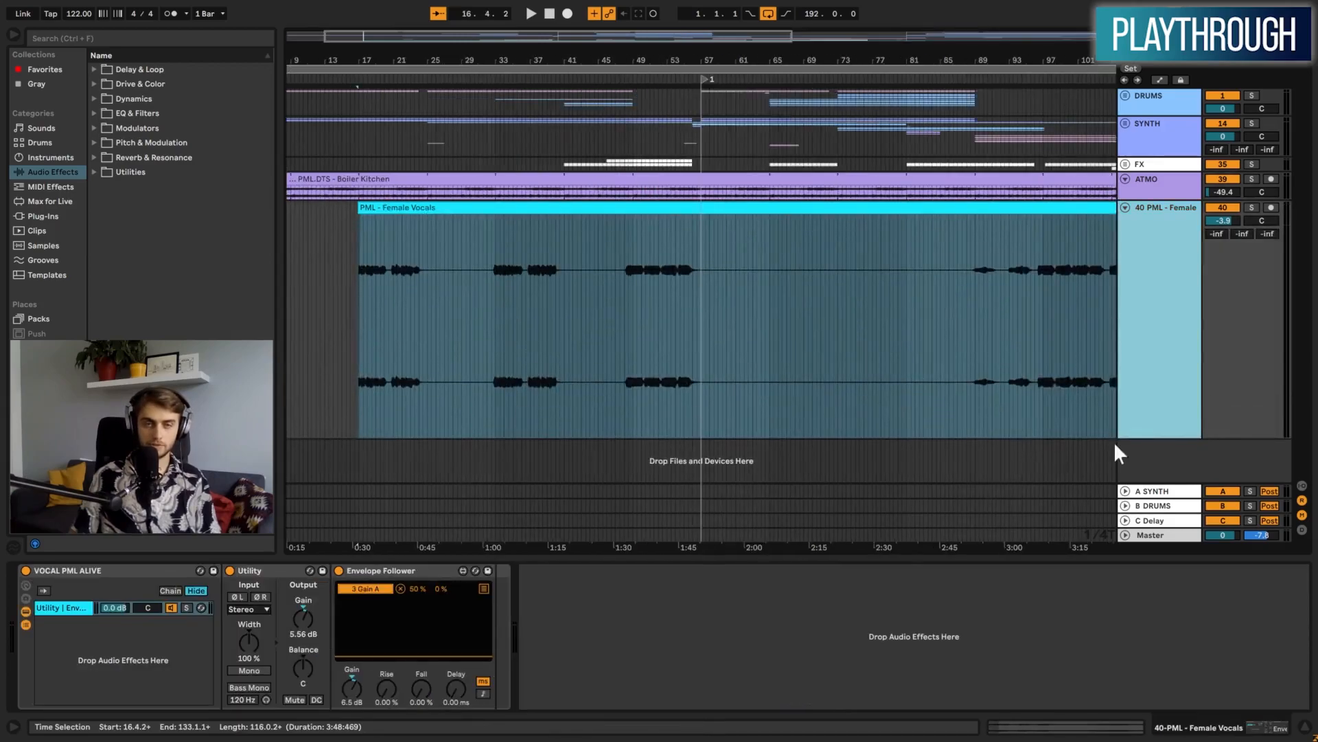
click(381, 205)
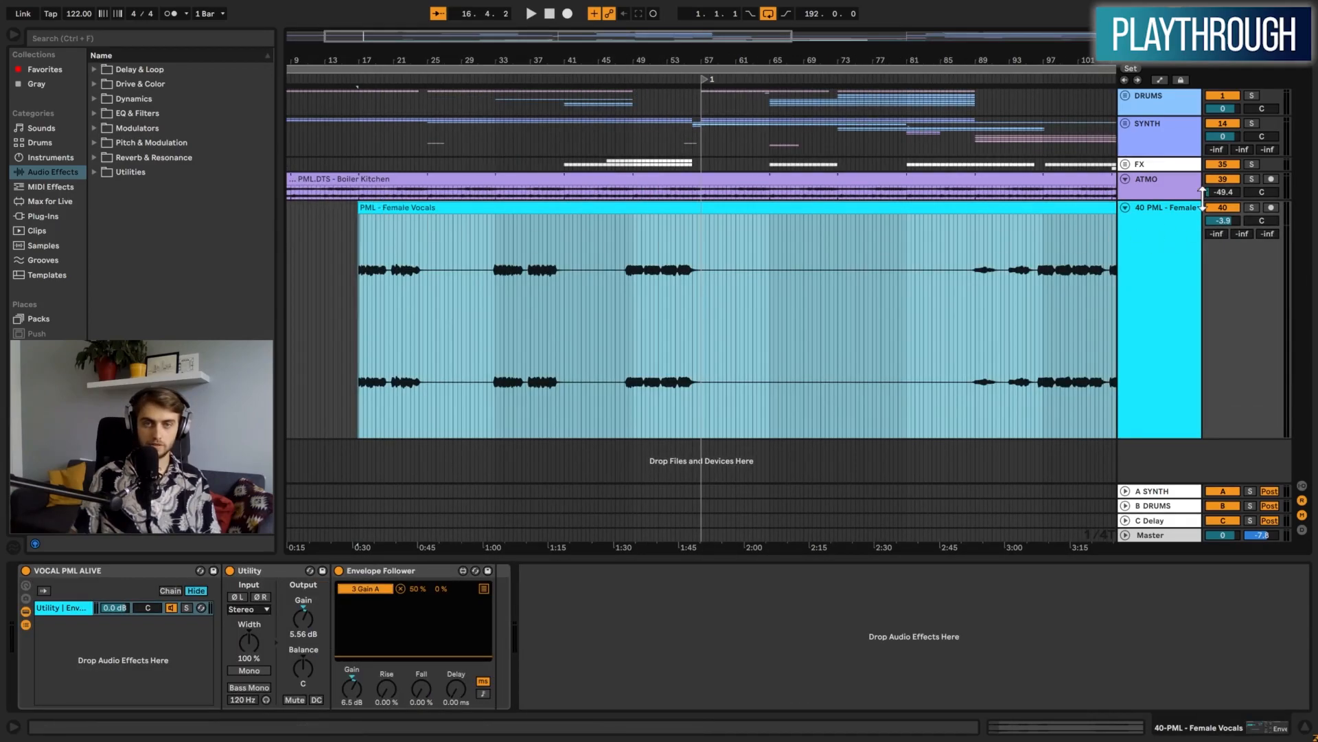
key(space)
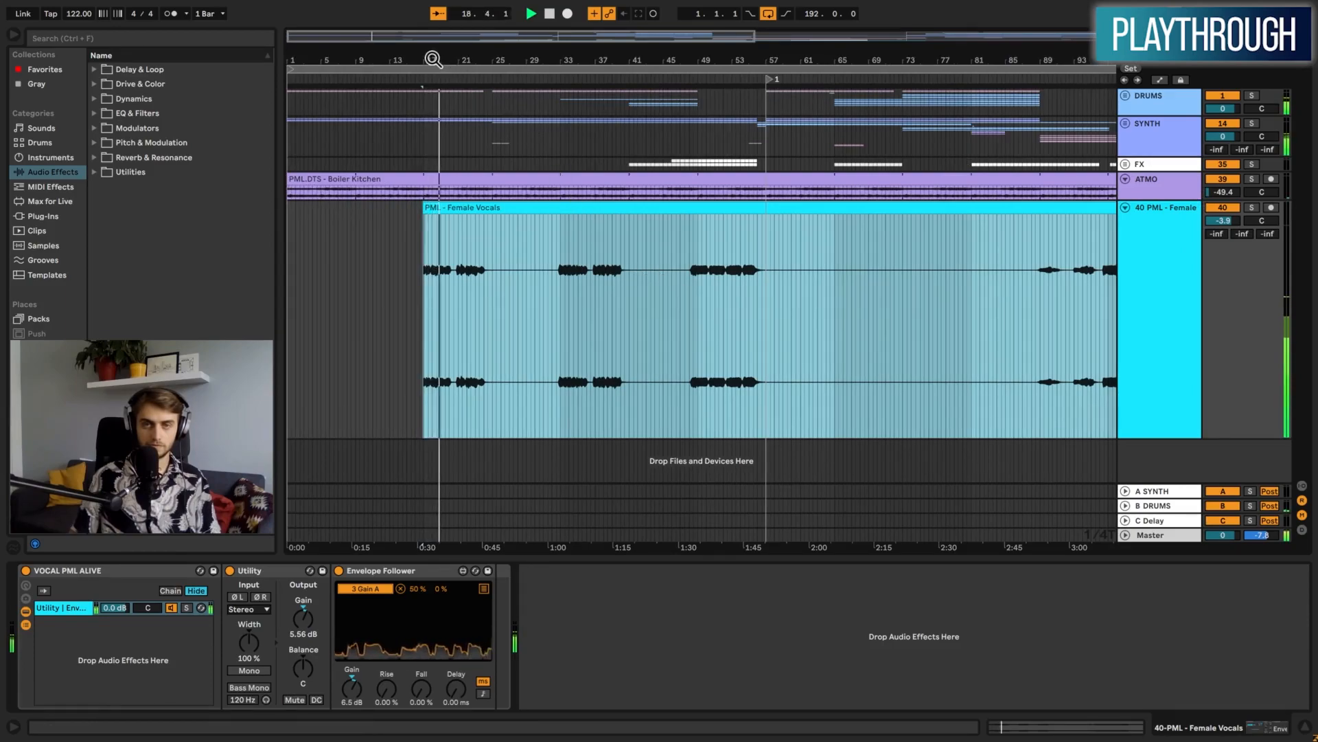
drag(467, 56, 381, 55)
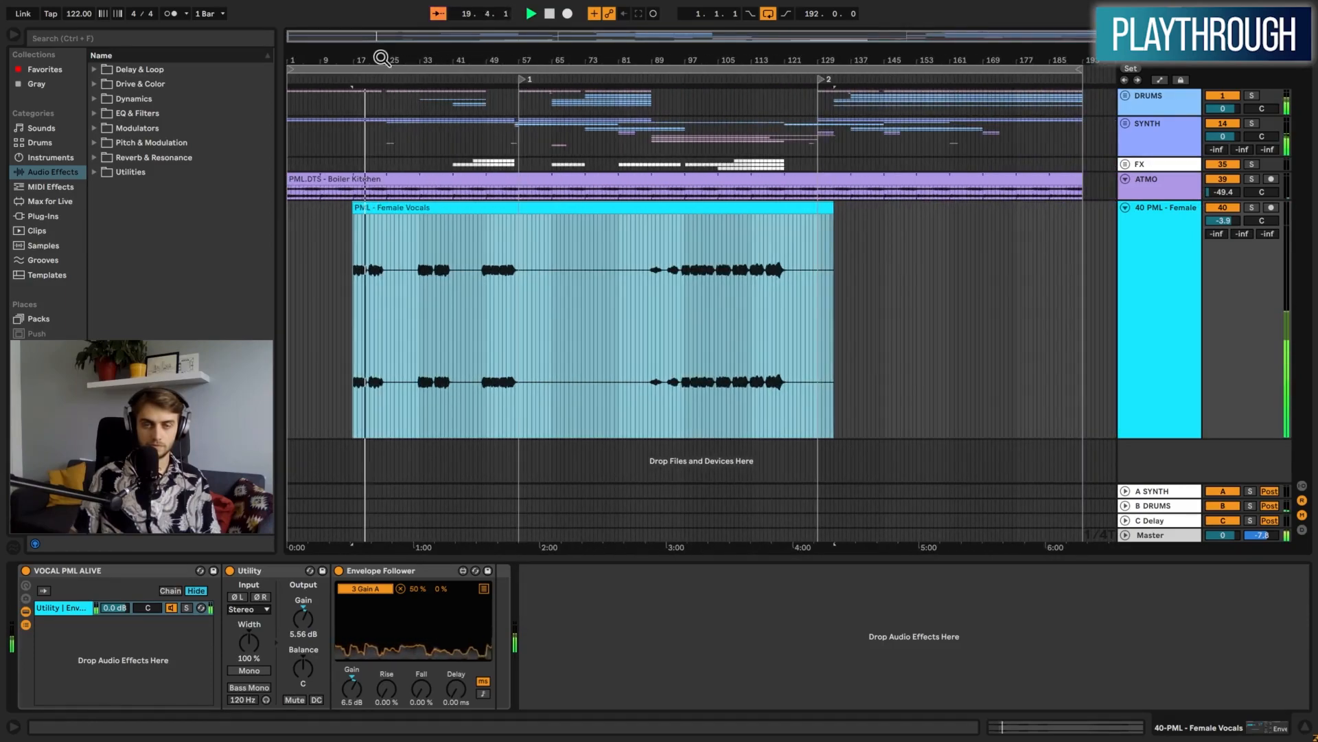
key(space)
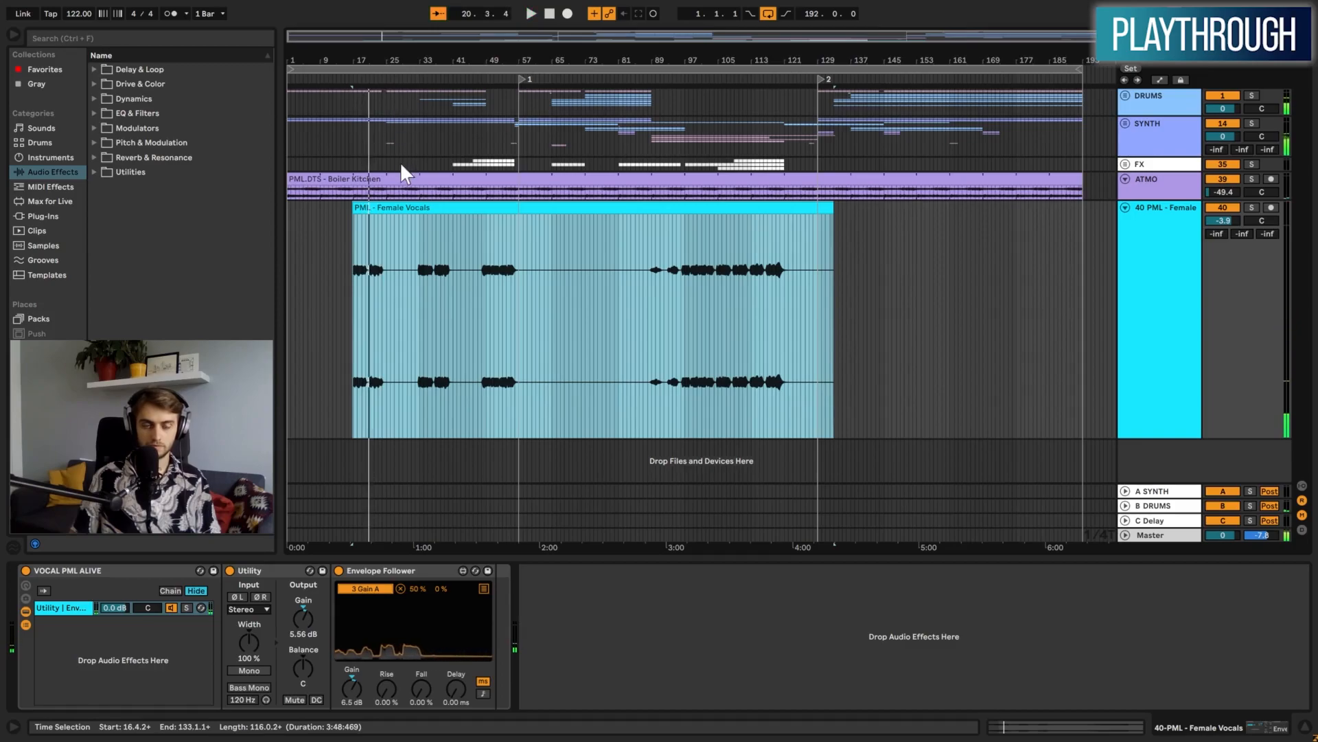
Play the arrangement from bar 116 through the end of the last vocal phrase, and stop playback
drag(772, 55, 797, 233)
drag(798, 57, 975, 186)
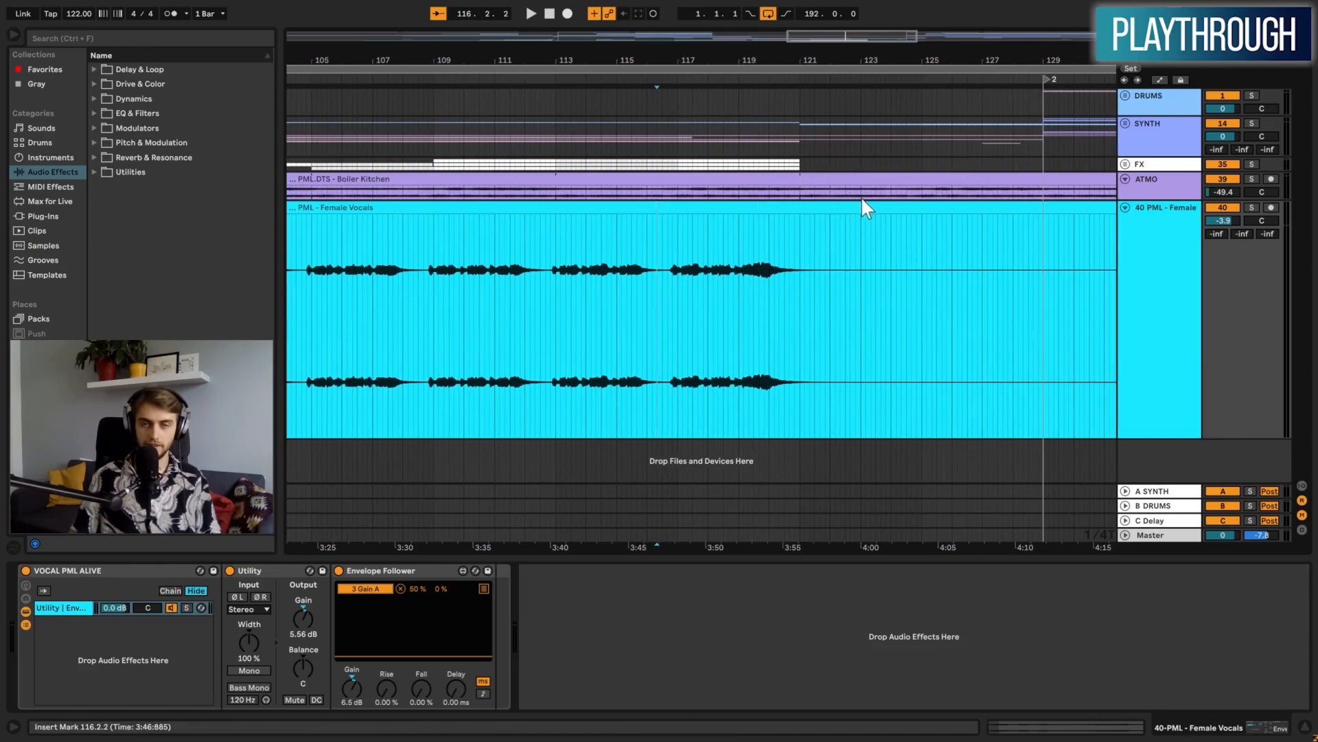
key(space)
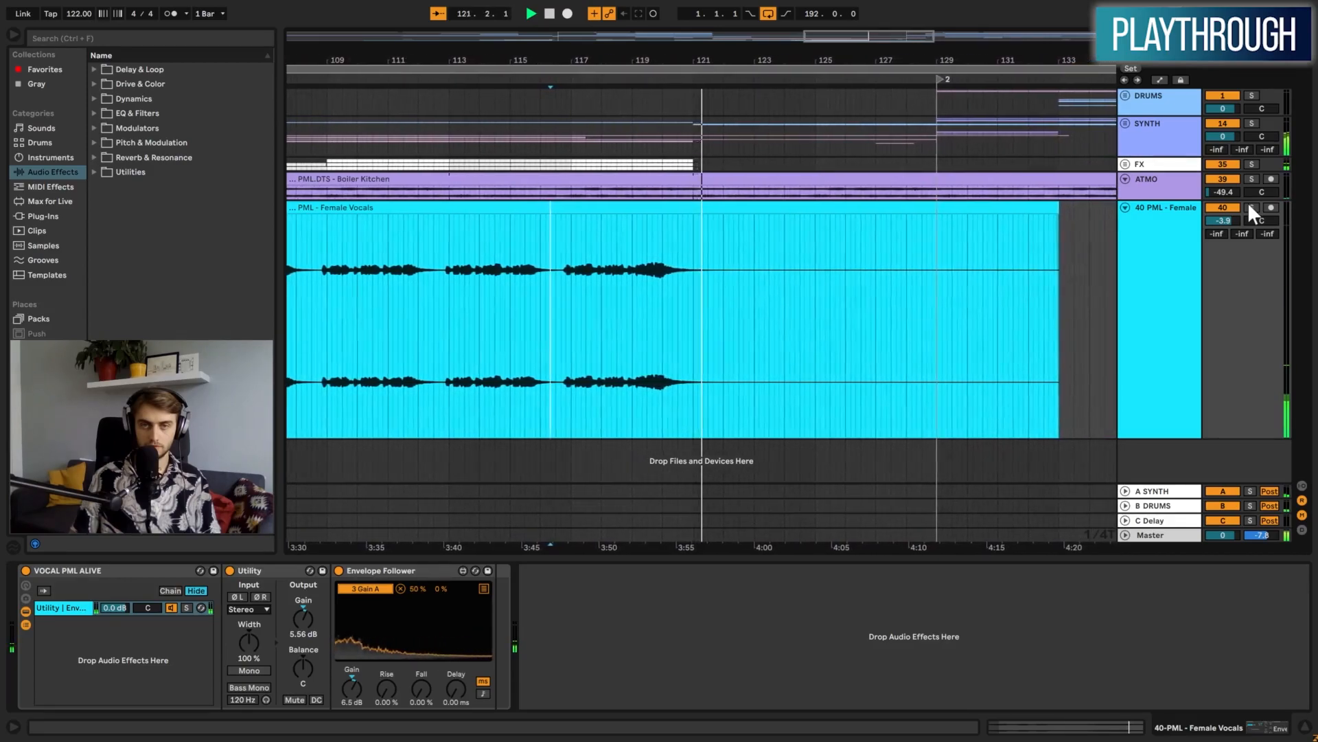
key(space)
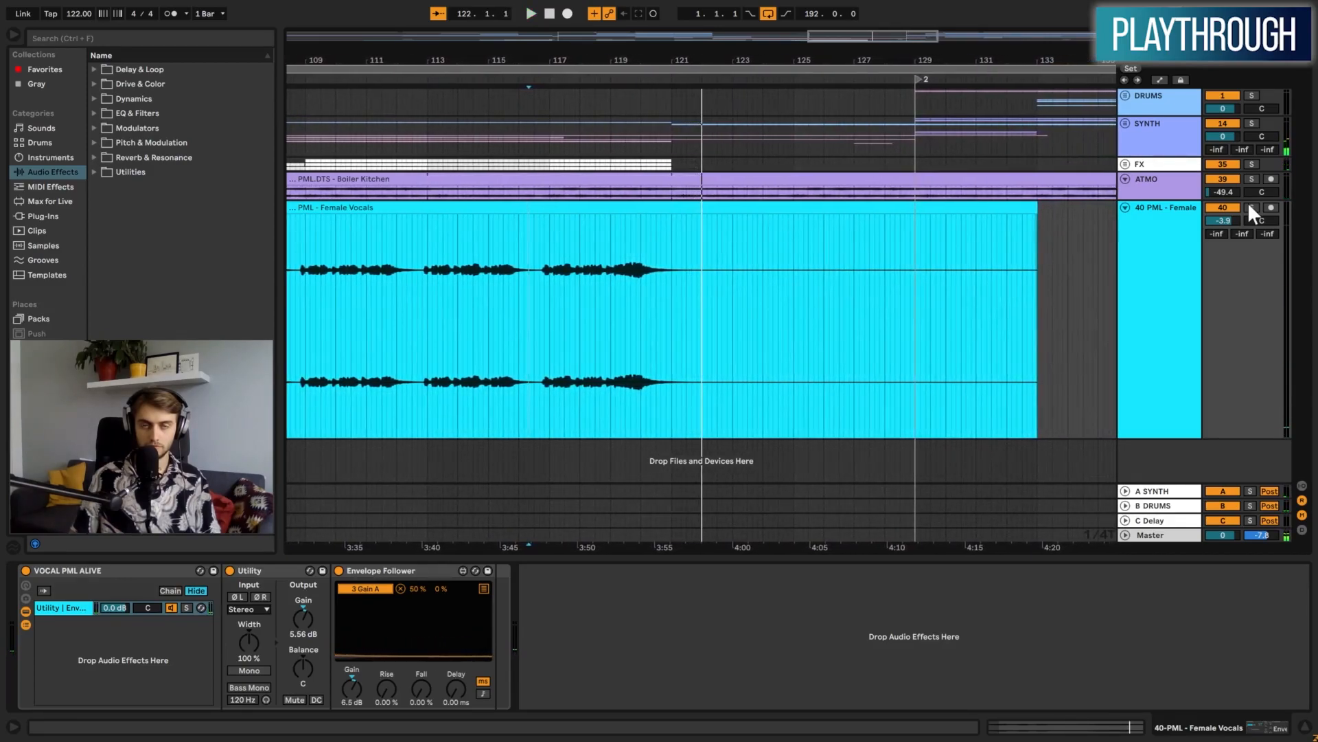
Point out the vocal's sections across the full arrangement and fold the PML - Female Vocals track
key(w)
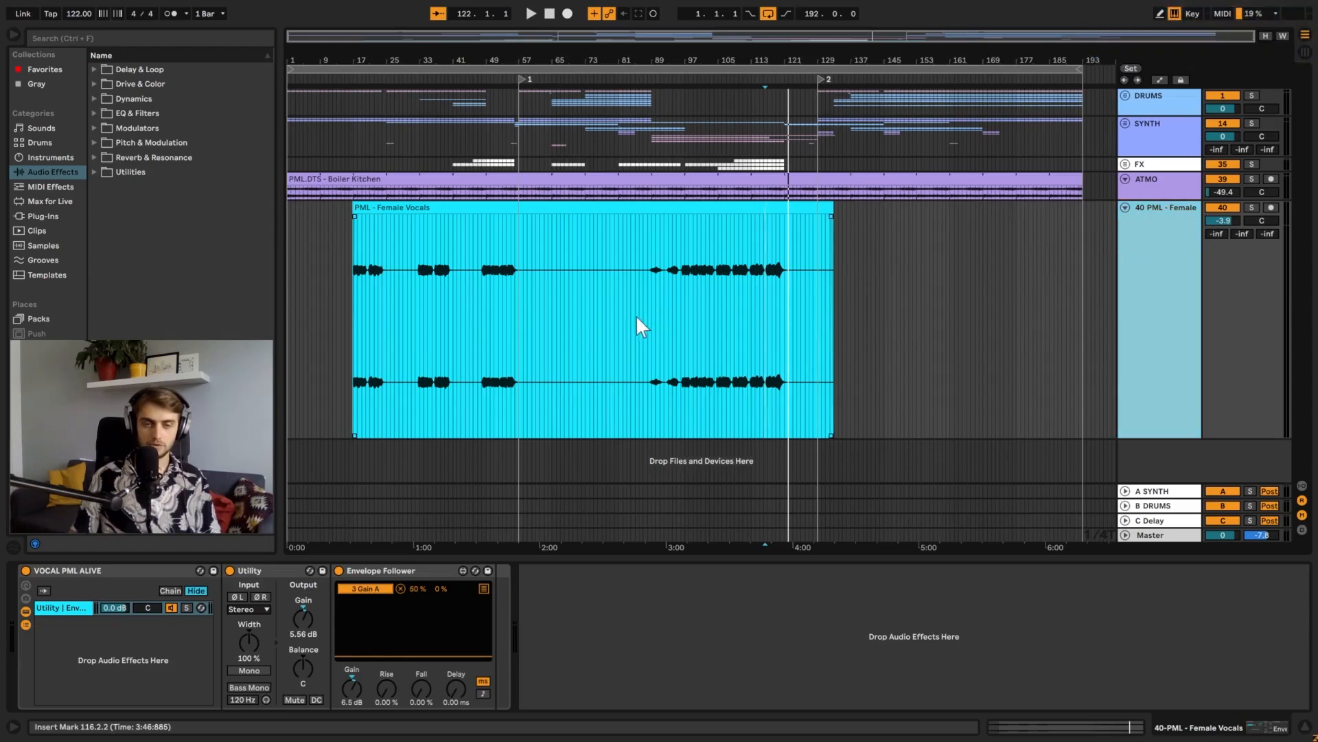
drag(541, 277, 922, 299)
click(744, 282)
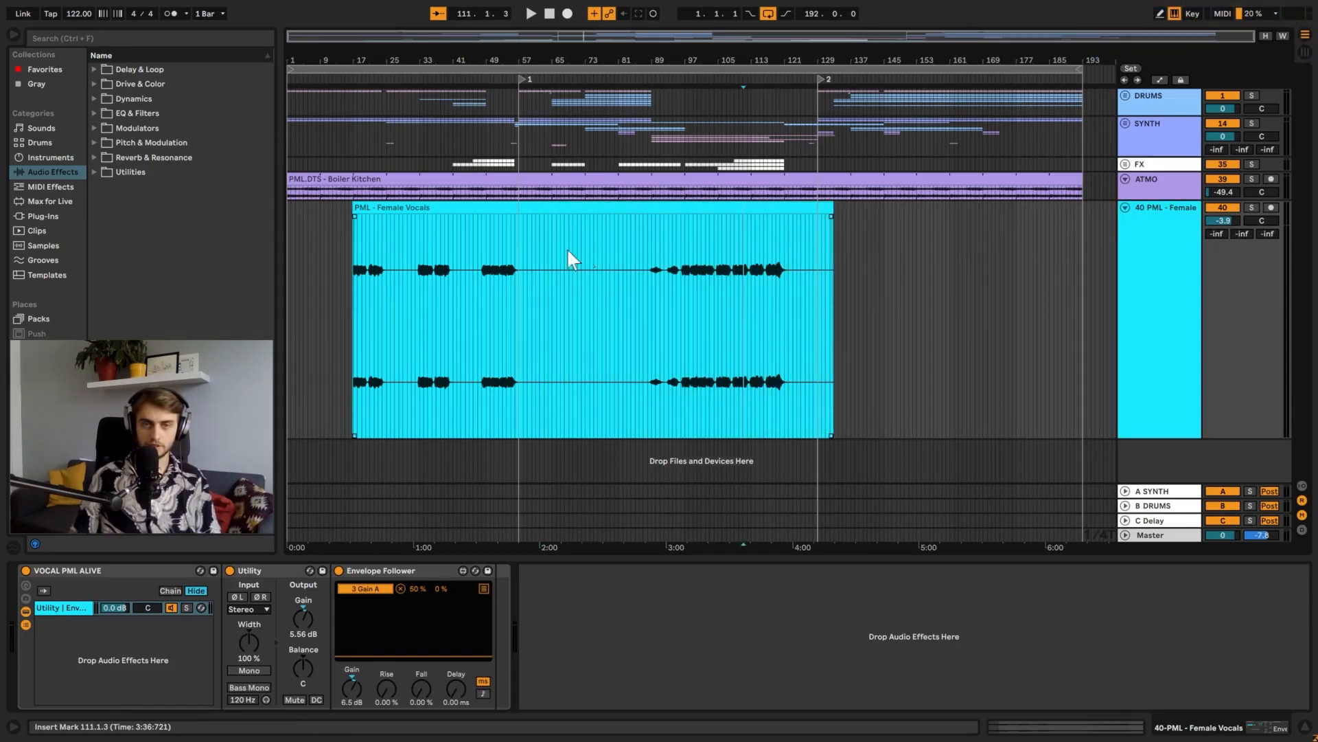
click(1125, 207)
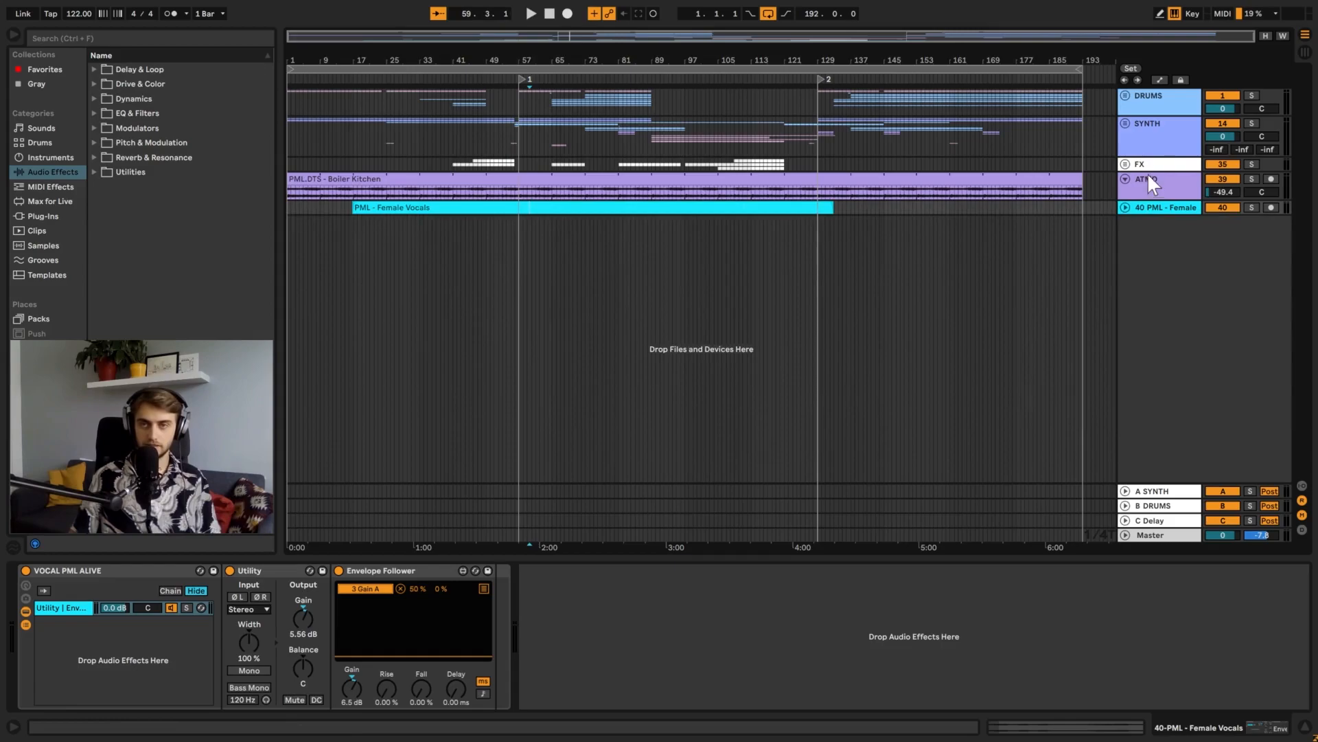
Select the DRUMS group, unfold it to view its tracks across the song, and fold it again
click(1150, 96)
click(1126, 95)
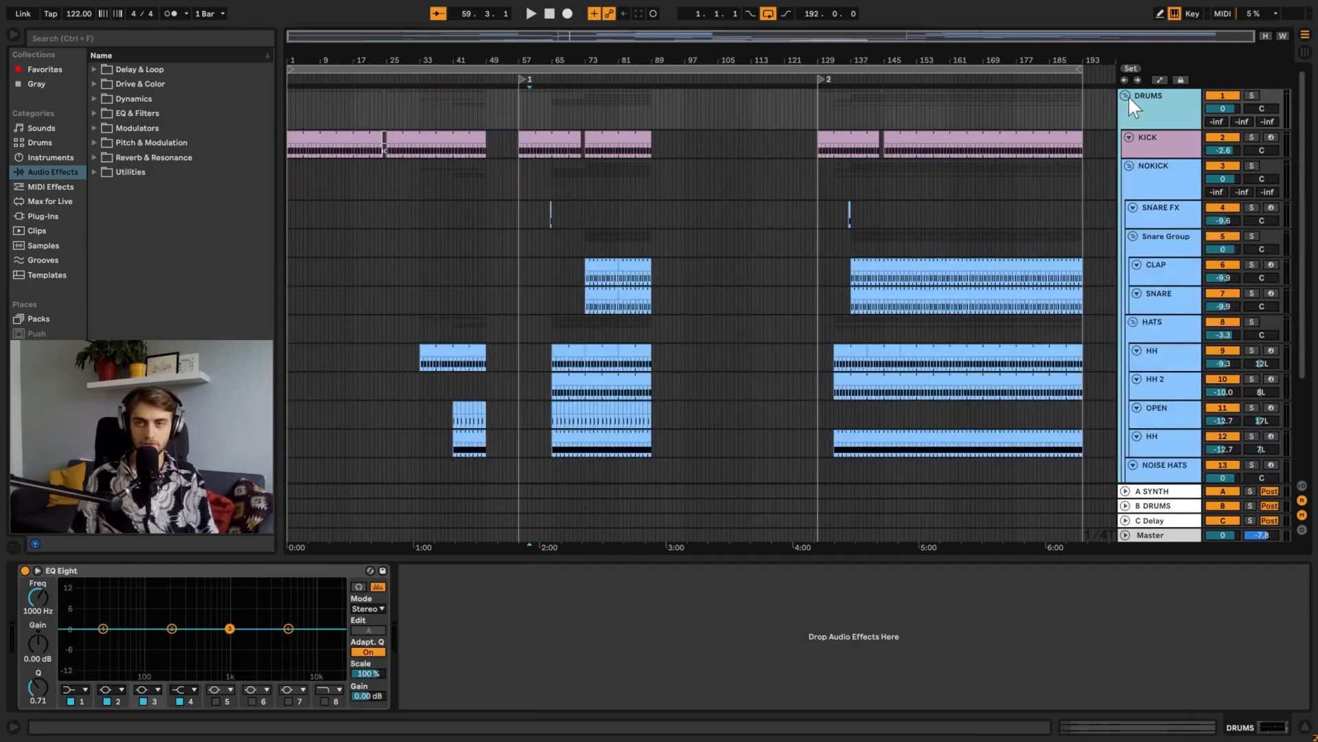
click(1125, 96)
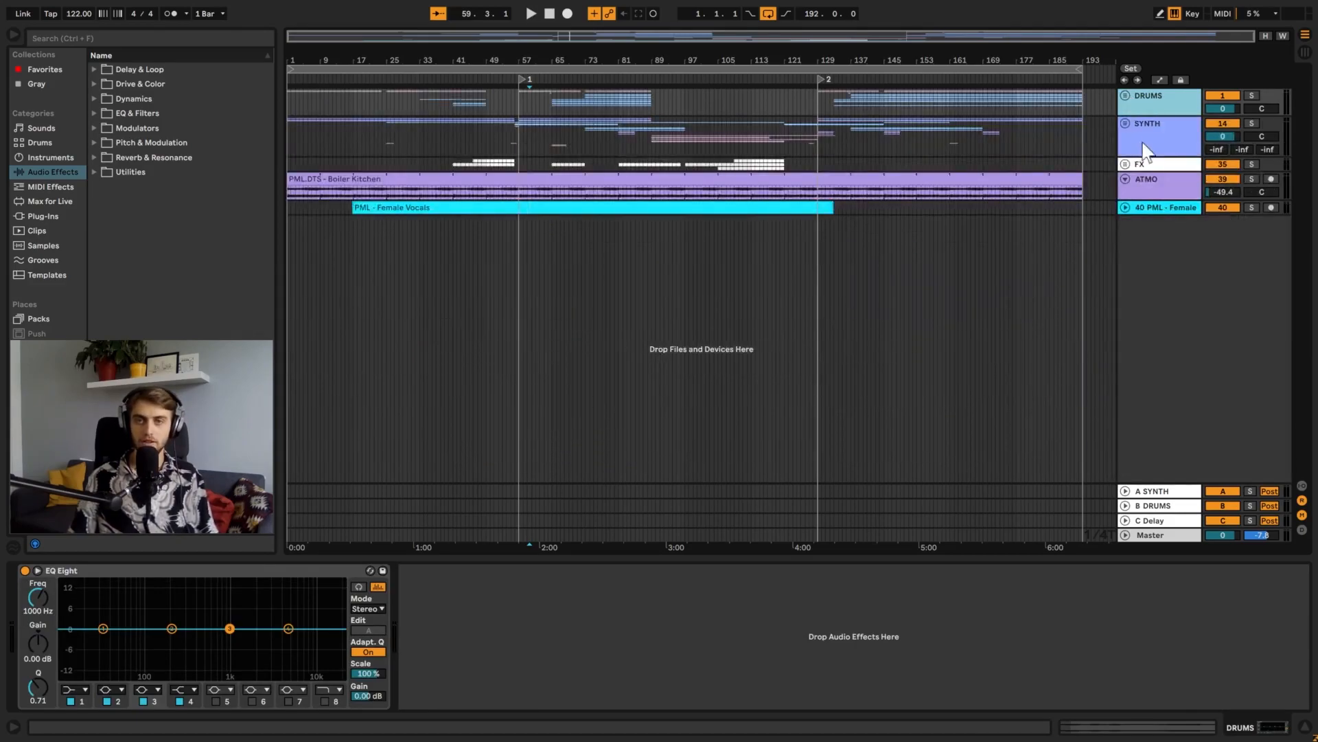
Unfold the SYNTH group, examine the first Lead clip and the PLUCK and STAB groups, and fold it again
click(1152, 144)
click(1125, 122)
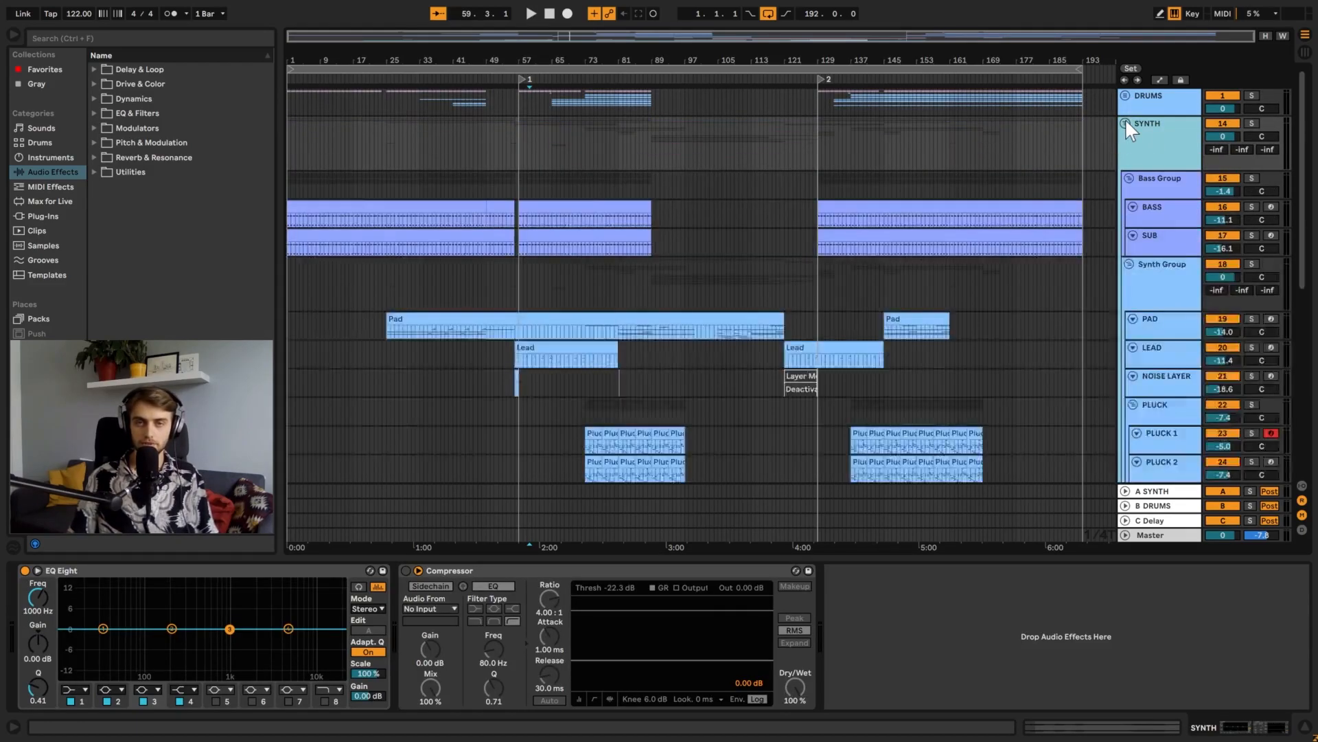
scroll(1004, 299, down, 1)
scroll(872, 287, down, 3)
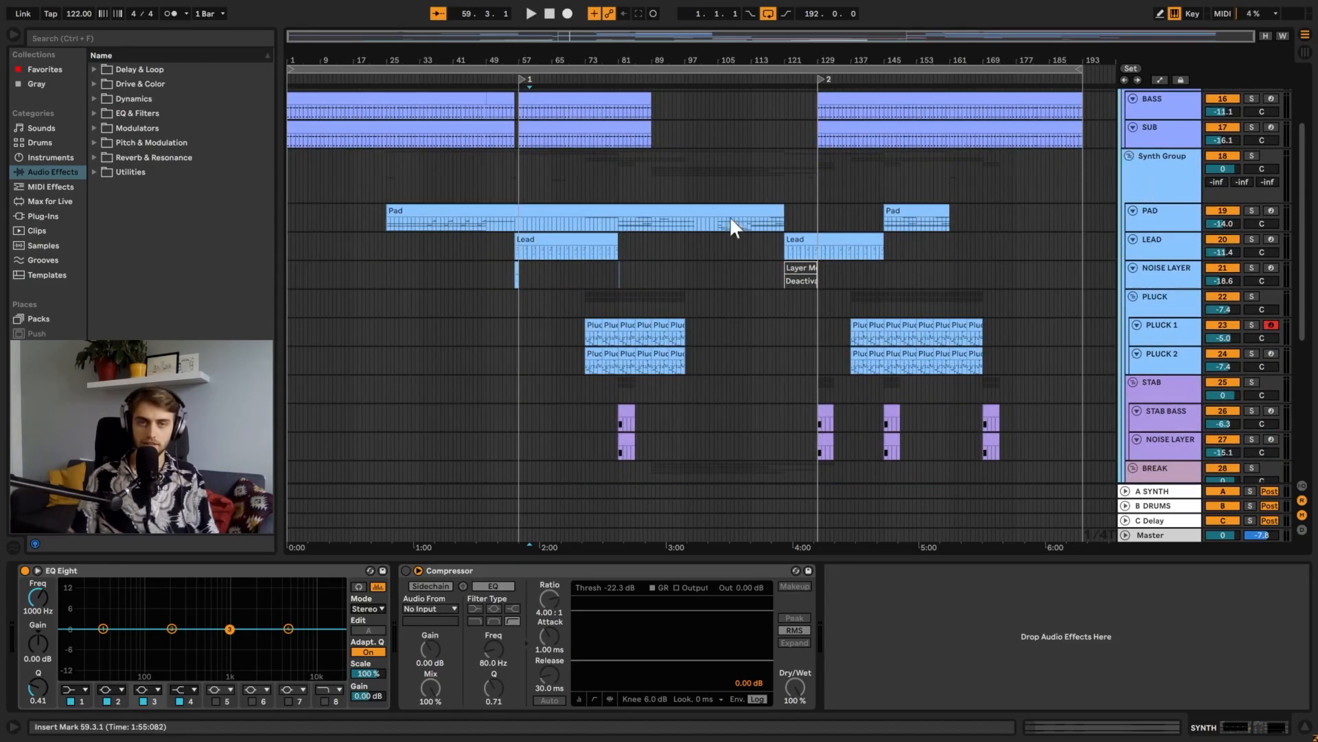
click(558, 242)
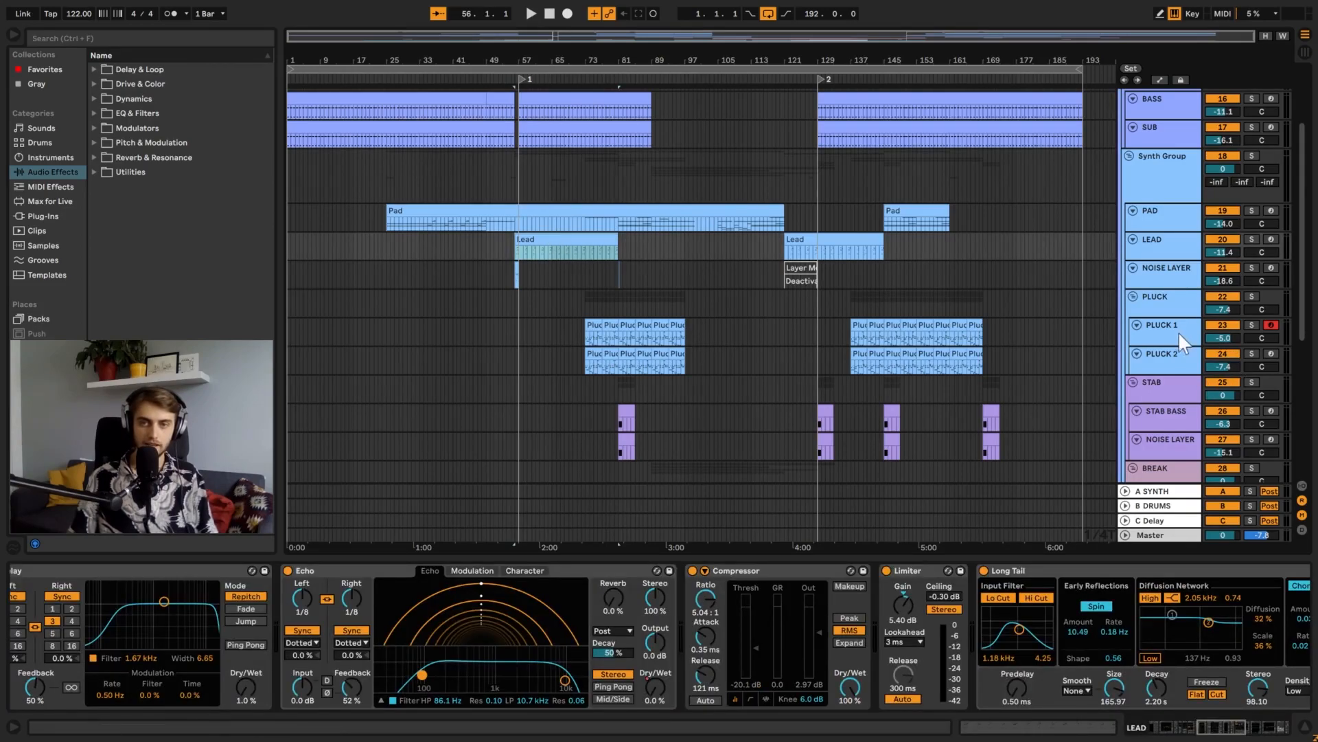
click(1161, 306)
click(1153, 394)
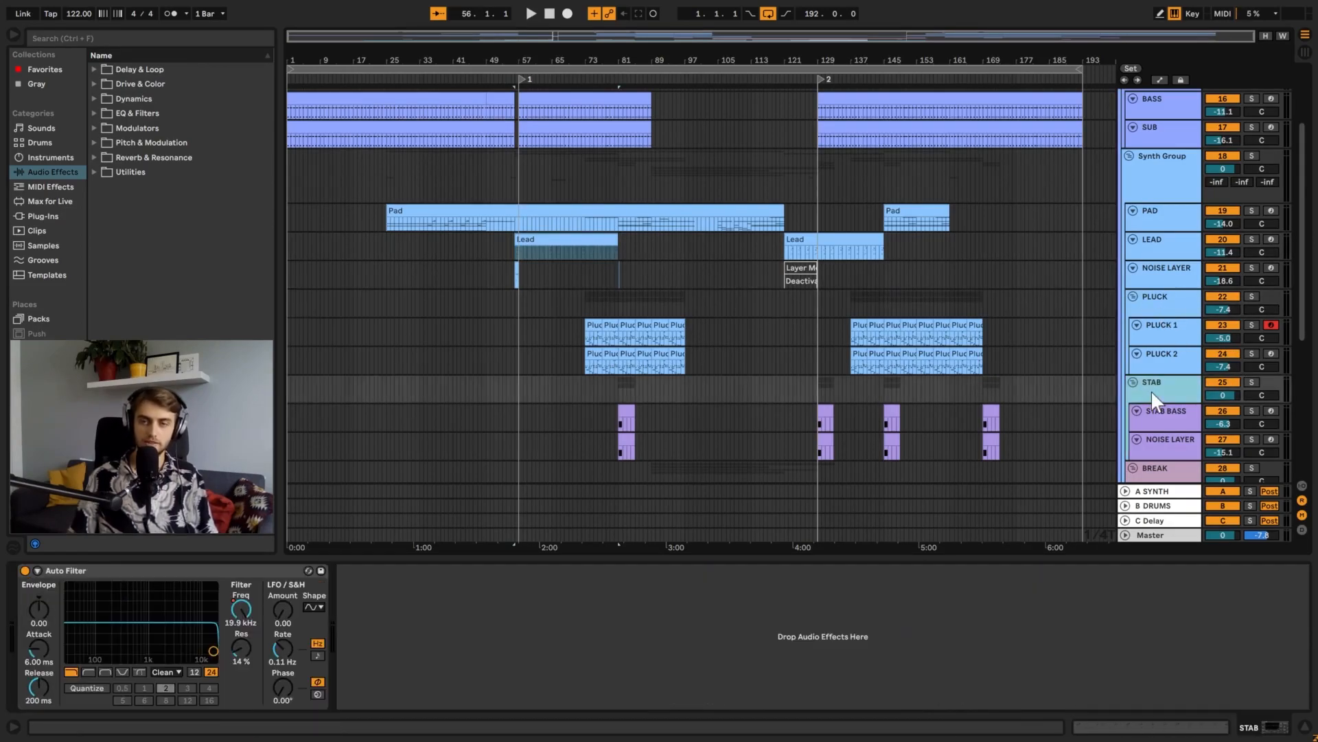
scroll(913, 321, up, 3)
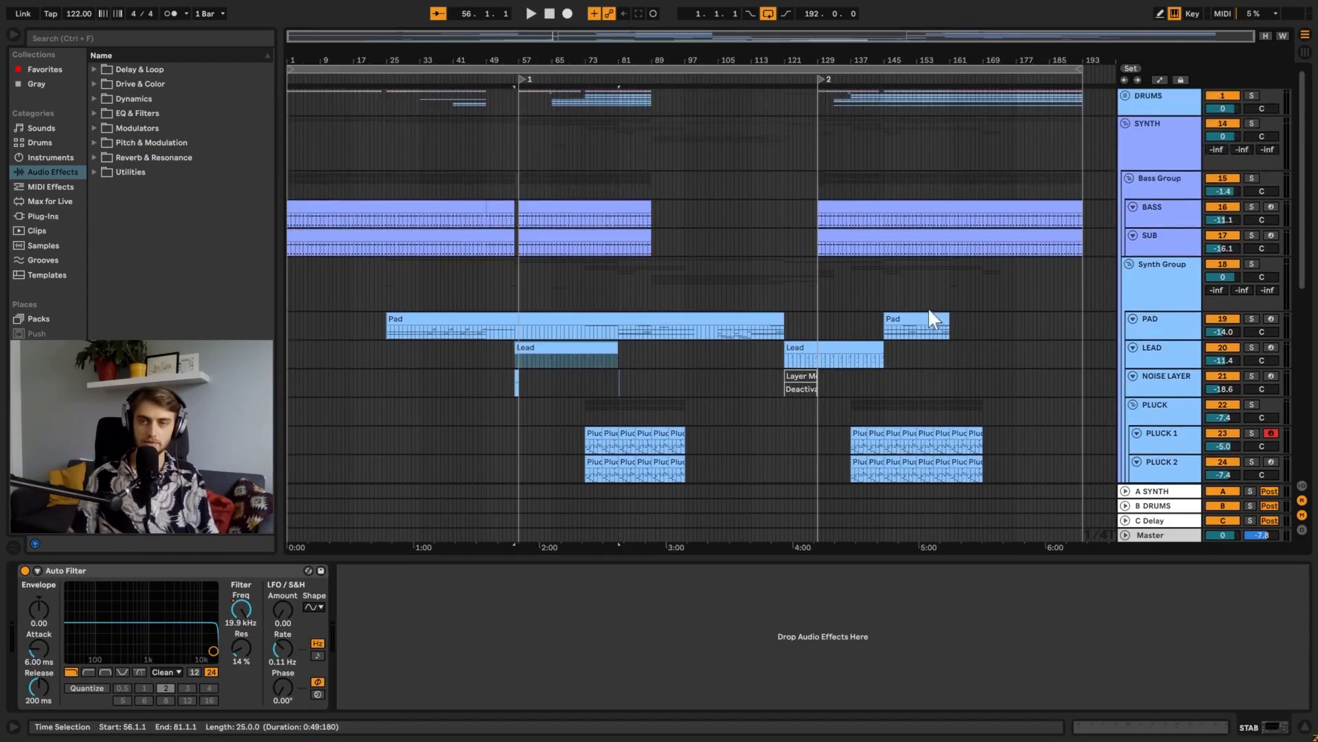
click(1125, 124)
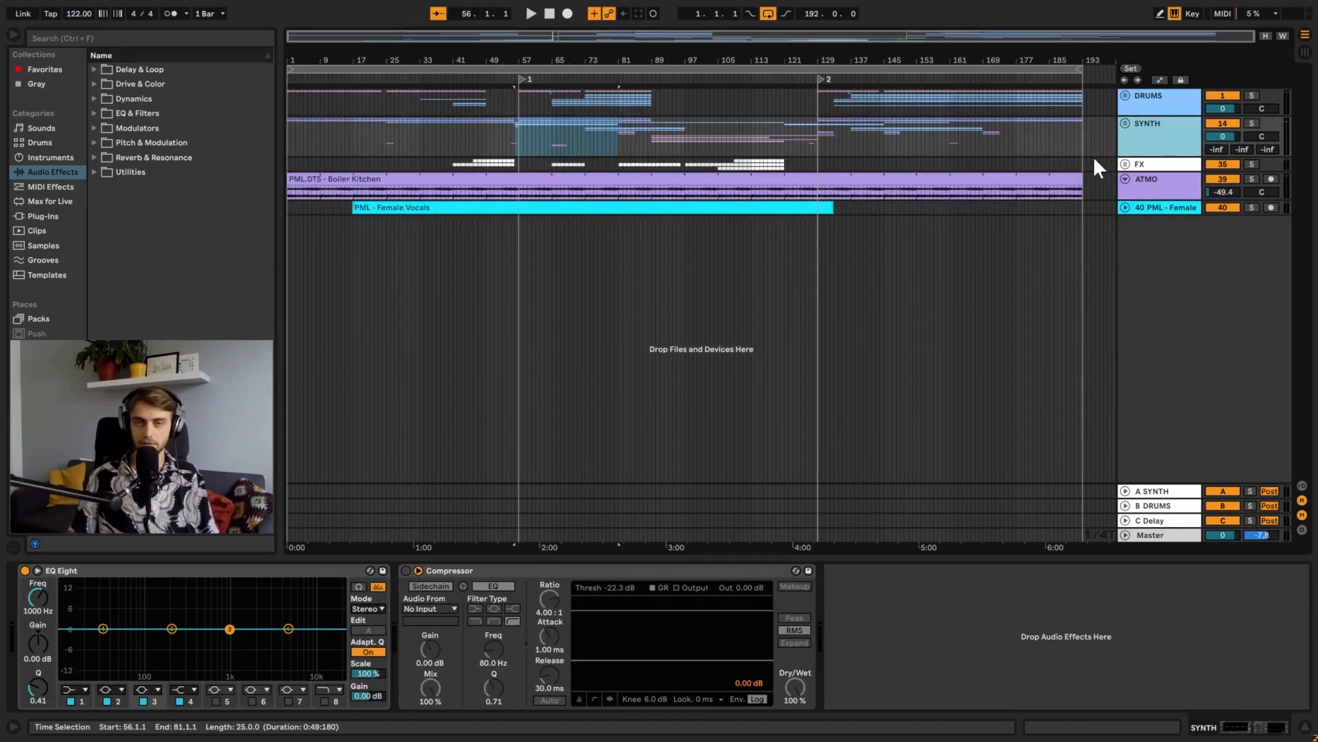
Select bars 145 to 161 on the DRUMS group track
drag(928, 61, 796, 61)
drag(558, 95, 909, 102)
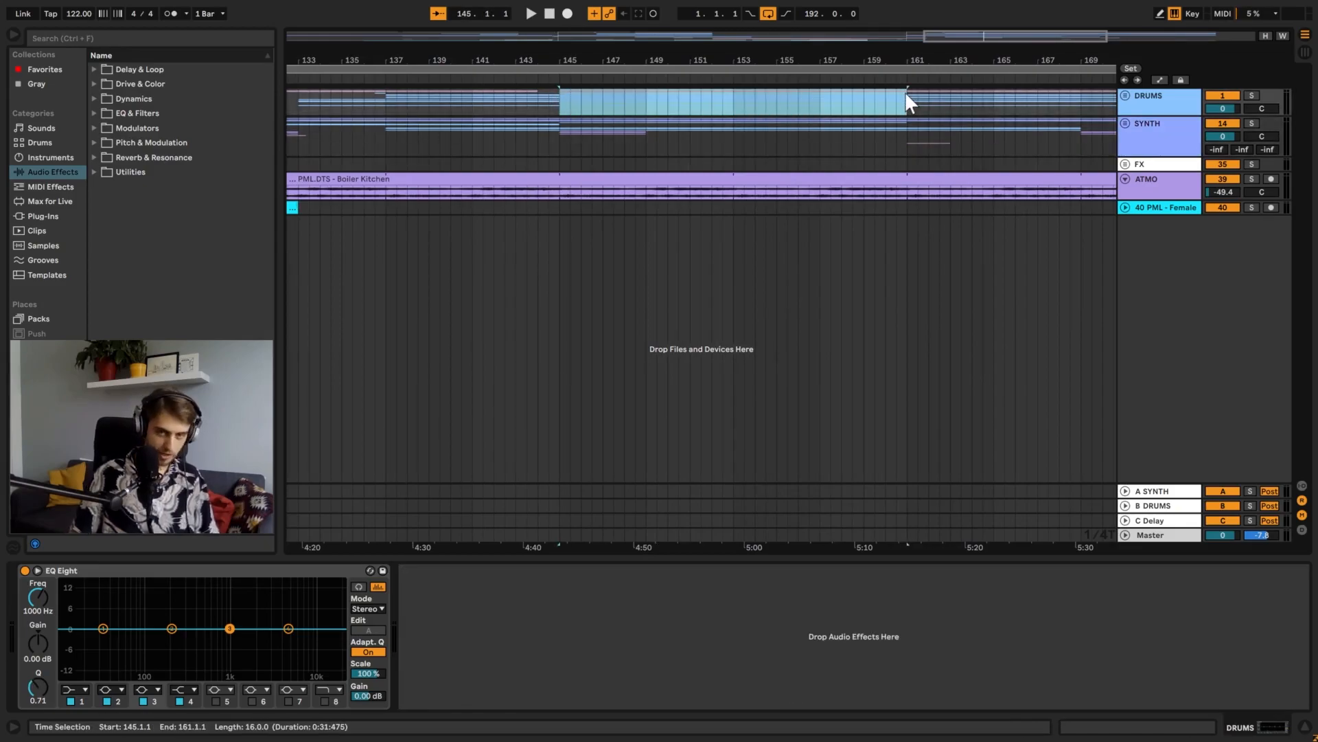
Loop the selected bars 145 to 161 and unfold the DRUMS group
key(ctrl+l)
click(1126, 96)
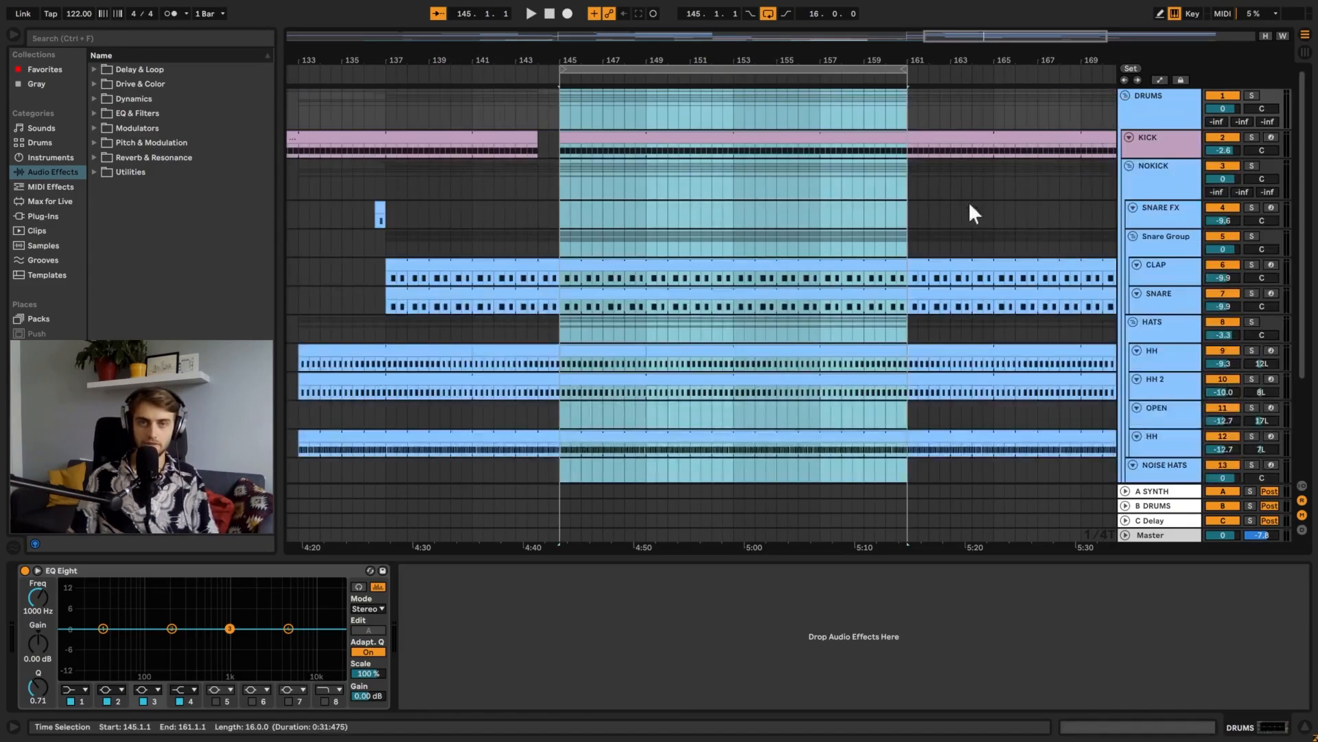
Solo the KICK track, play it from bar 145 and stop playback with its device chain in view
click(555, 180)
click(558, 147)
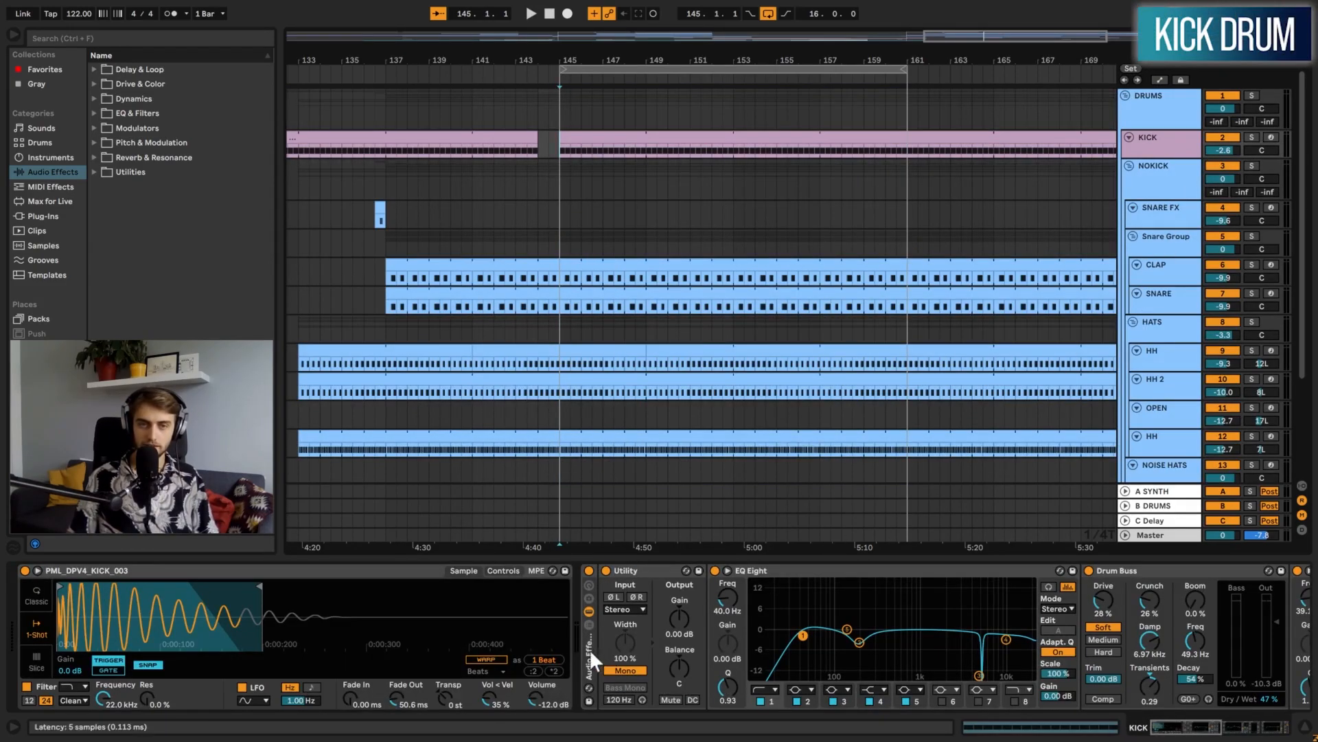
click(1251, 137)
key(space)
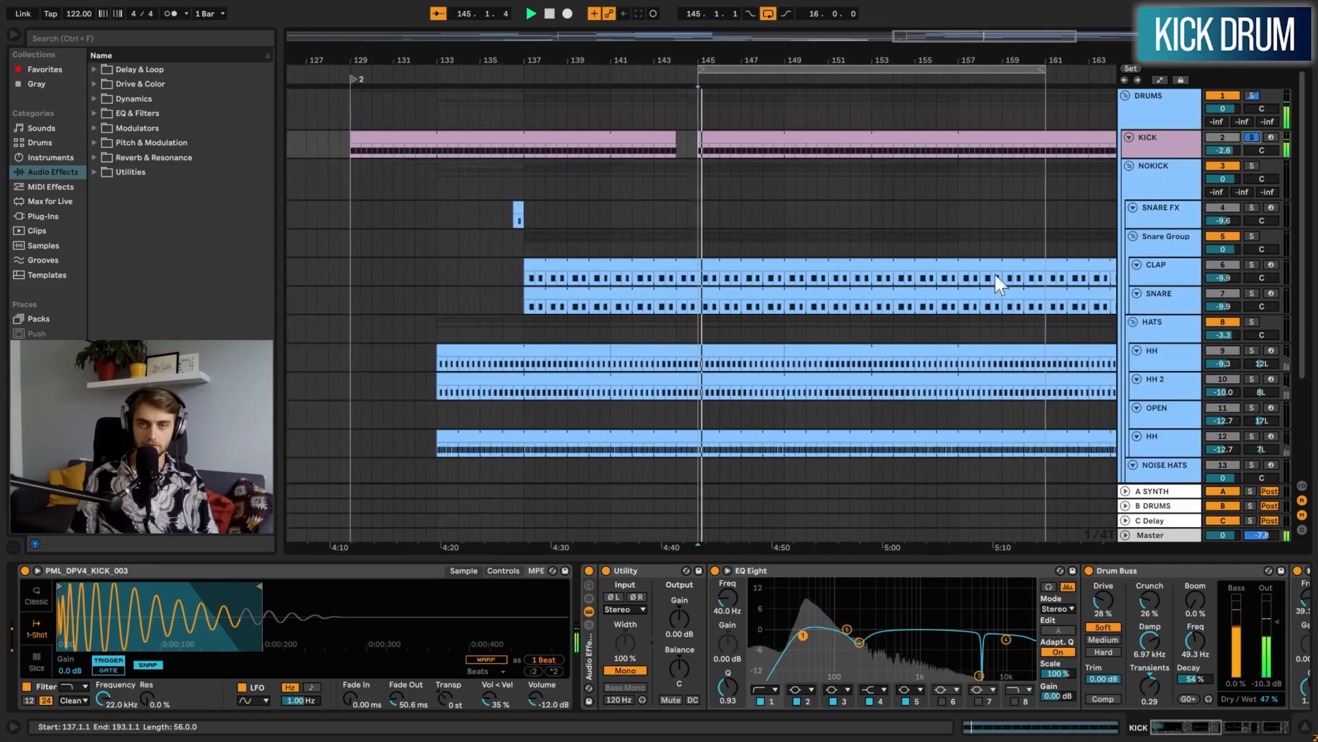
drag(1203, 726, 1150, 715)
key(space)
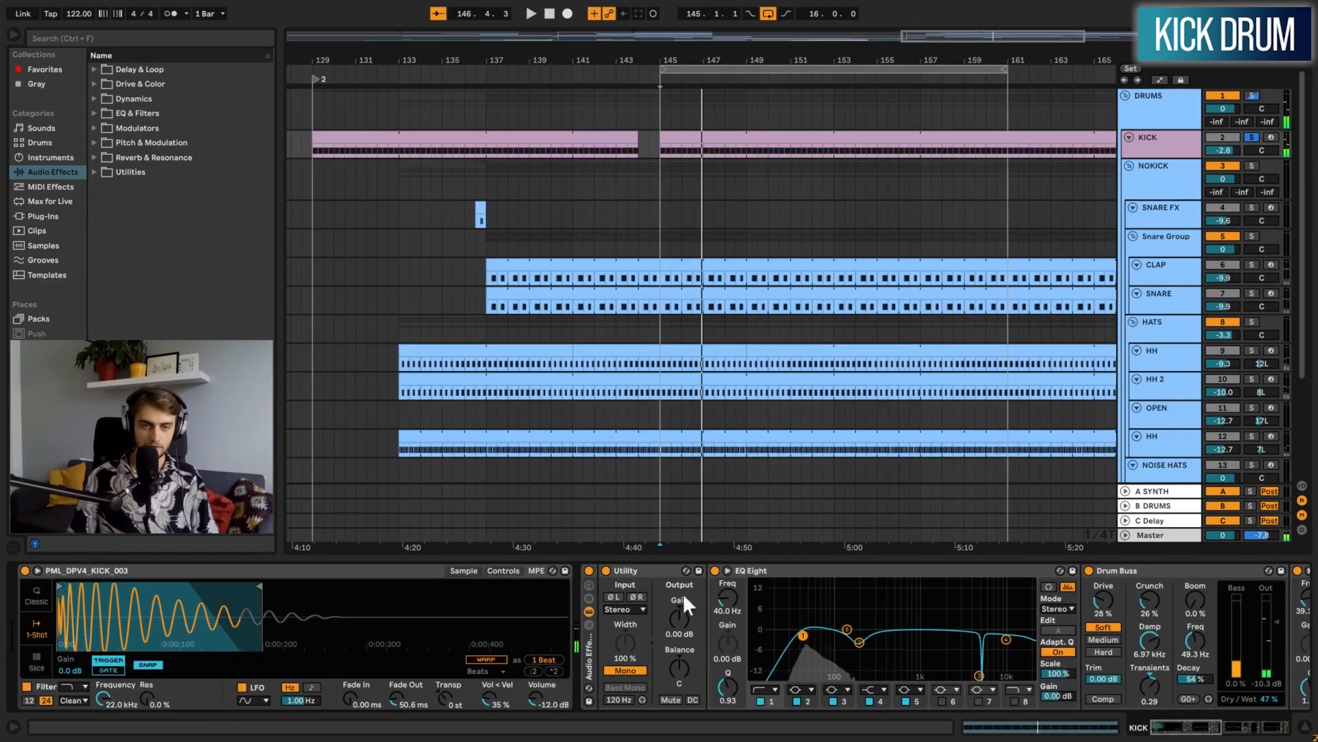
Switch off all audio effects in the KICK track's chain and play the dry kick sample
click(589, 654)
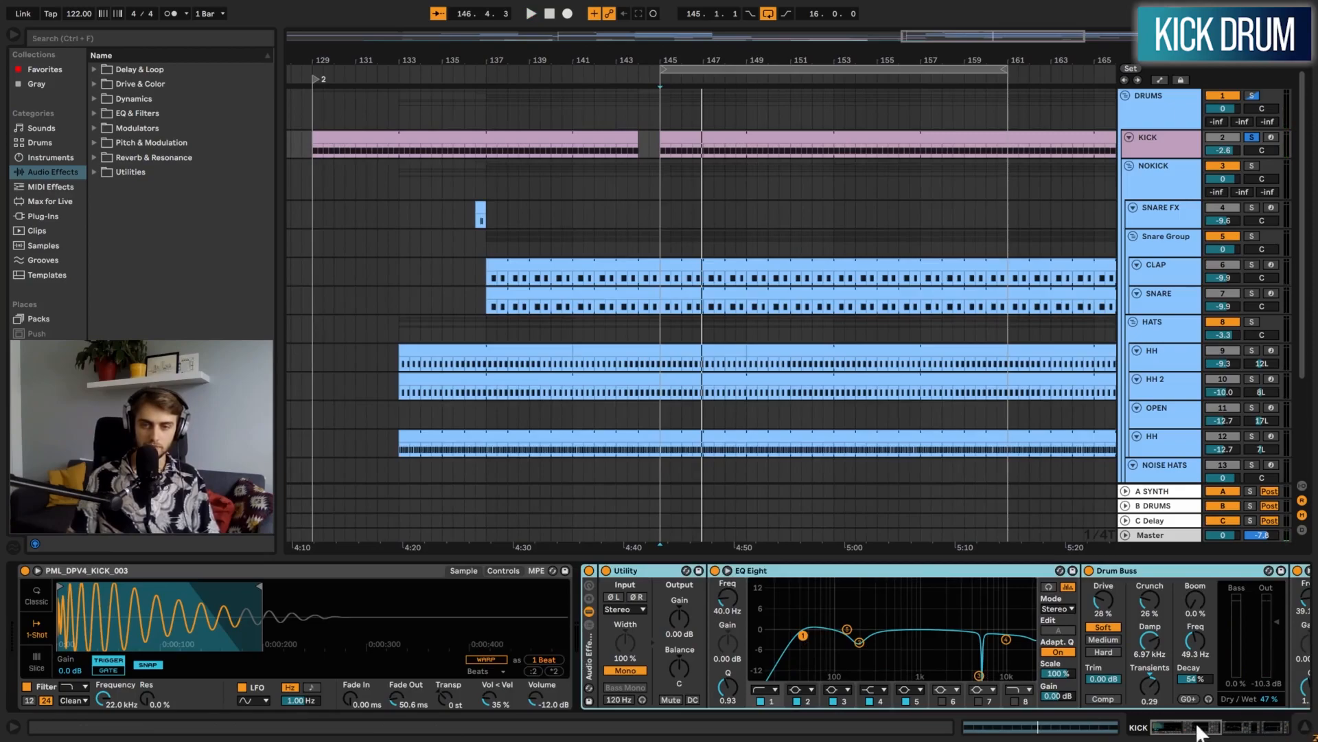
drag(1198, 730, 1300, 733)
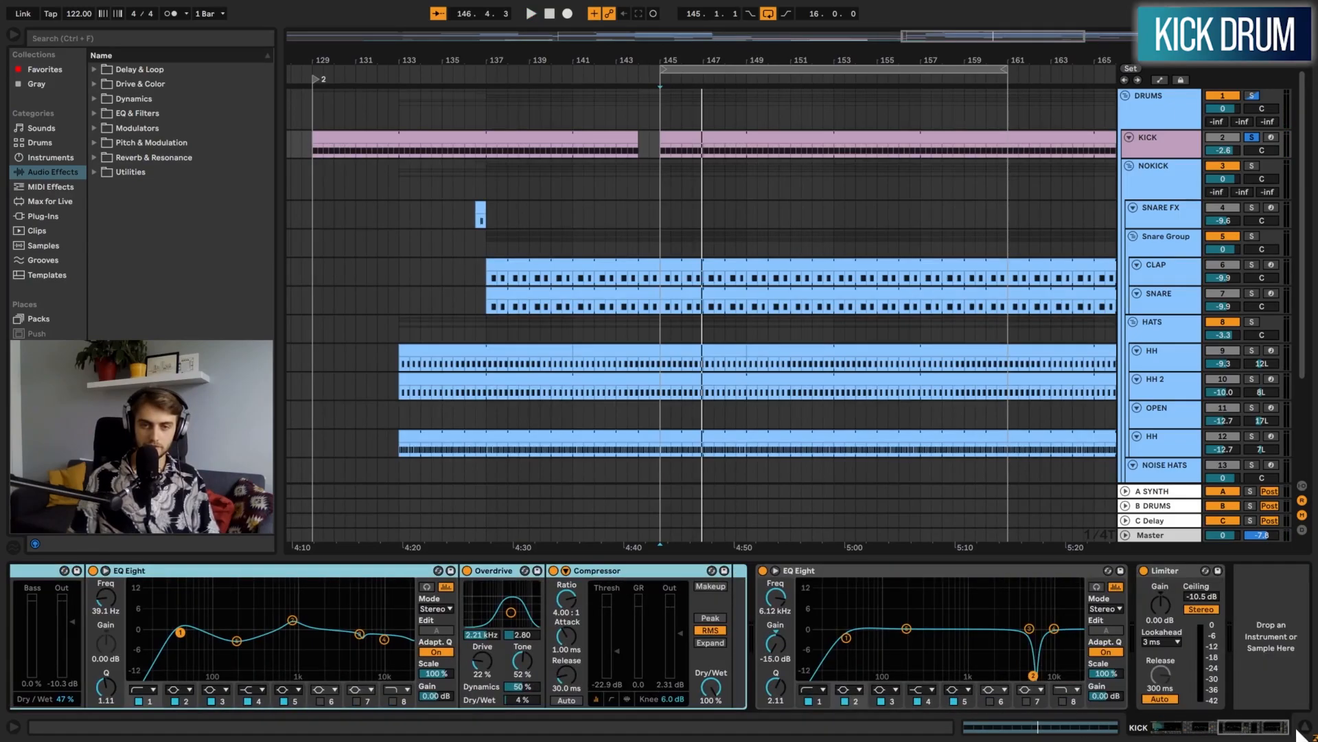
click(1169, 571)
key(Delete)
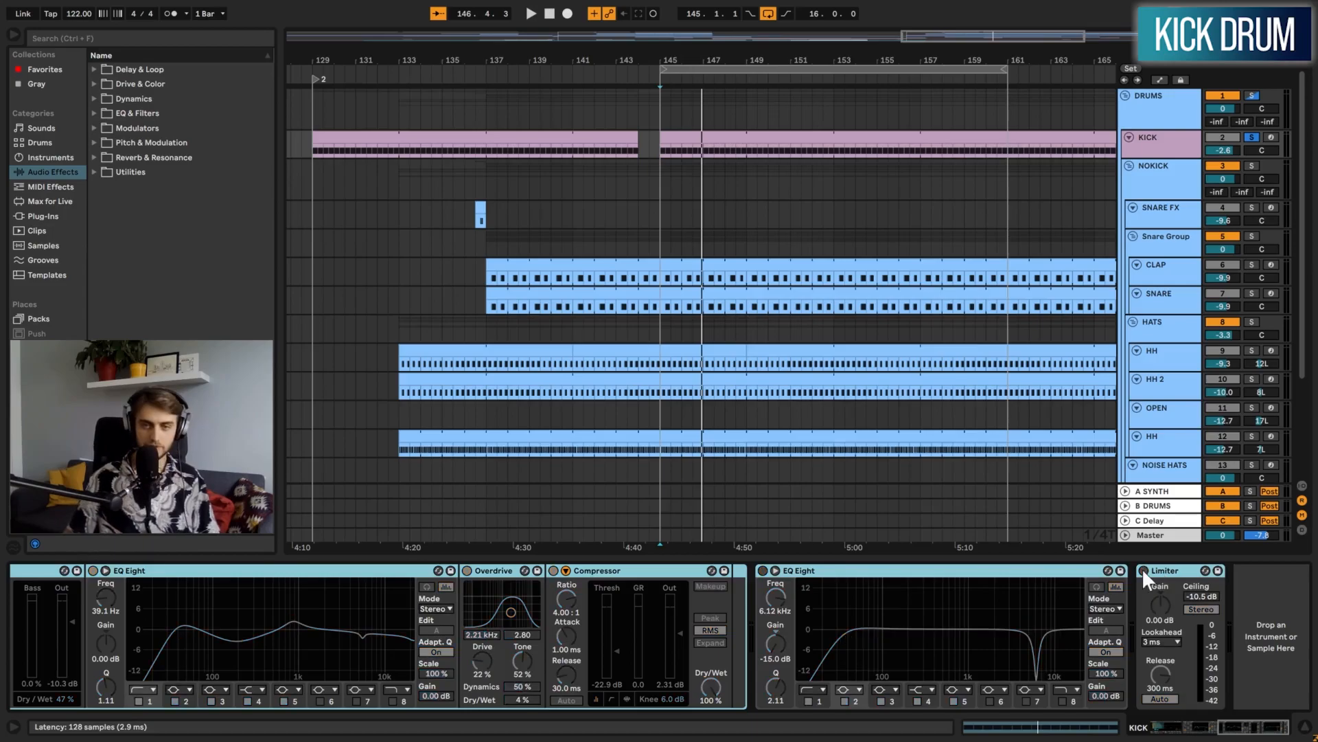
scroll(1133, 577, left, 10)
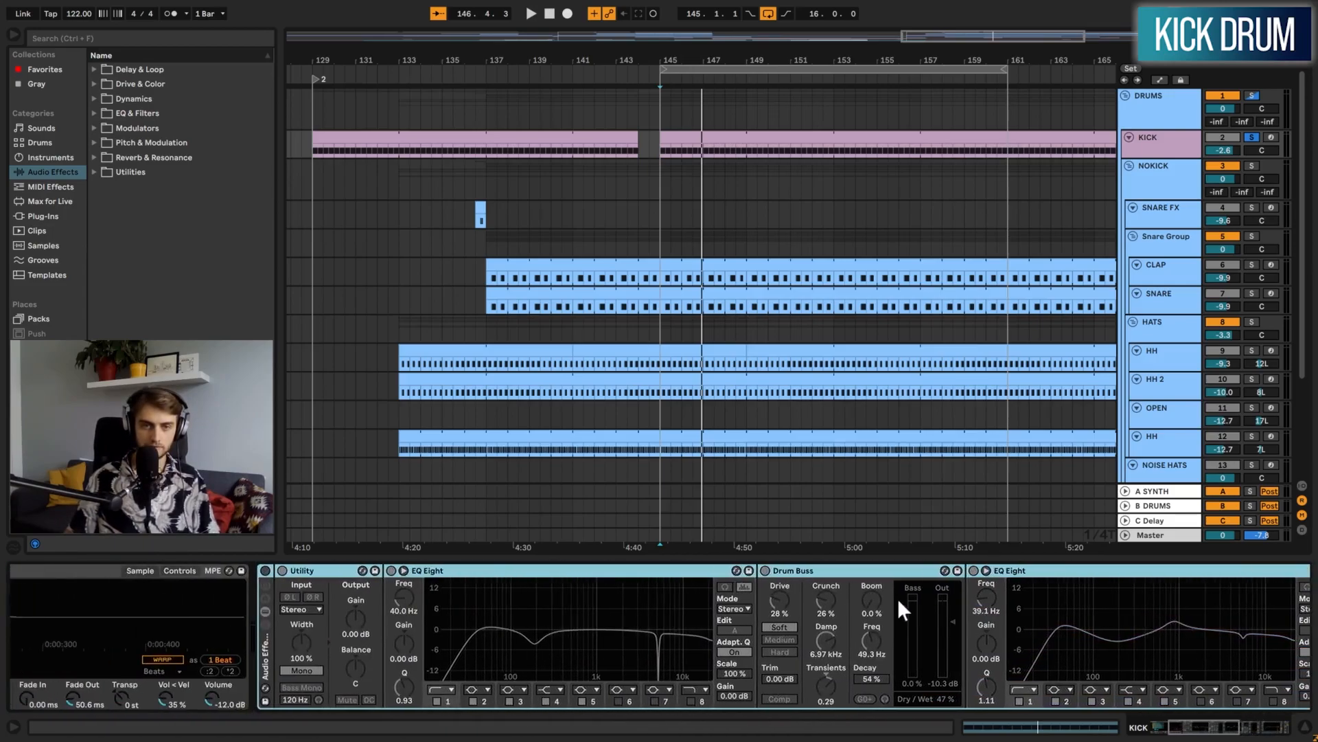
key(space)
scroll(896, 599, left, 5)
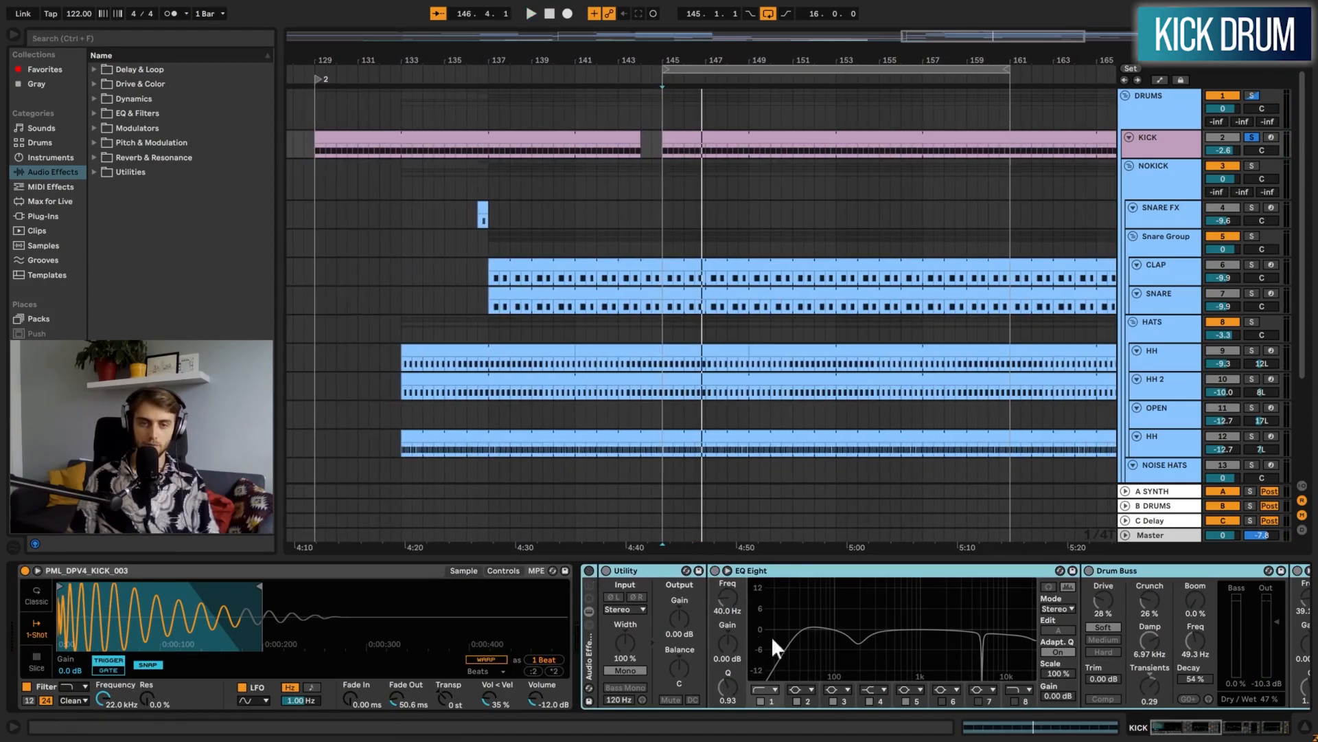
Examine the EQ Eight, Drum Buss, Overdrive and Compressor in the KICK chain and switch the effects back on
drag(1186, 730, 1221, 728)
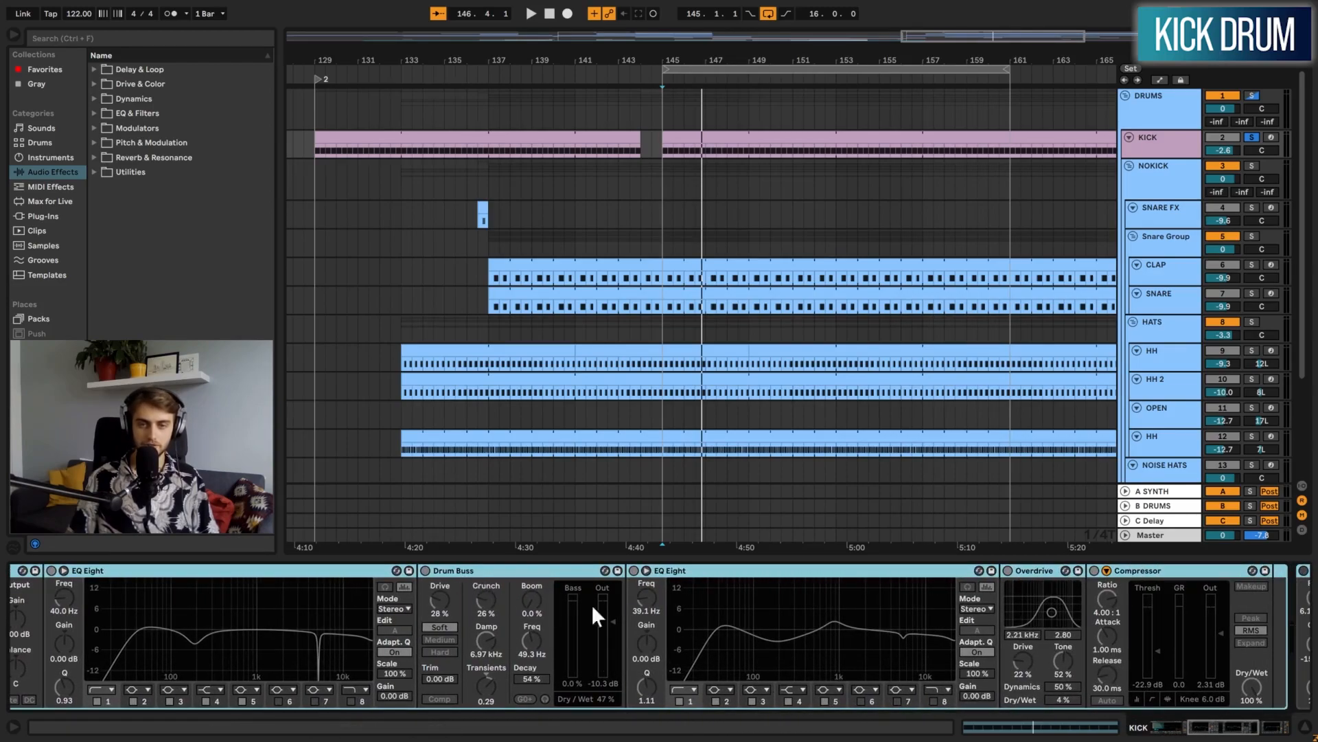
drag(1207, 725, 1233, 724)
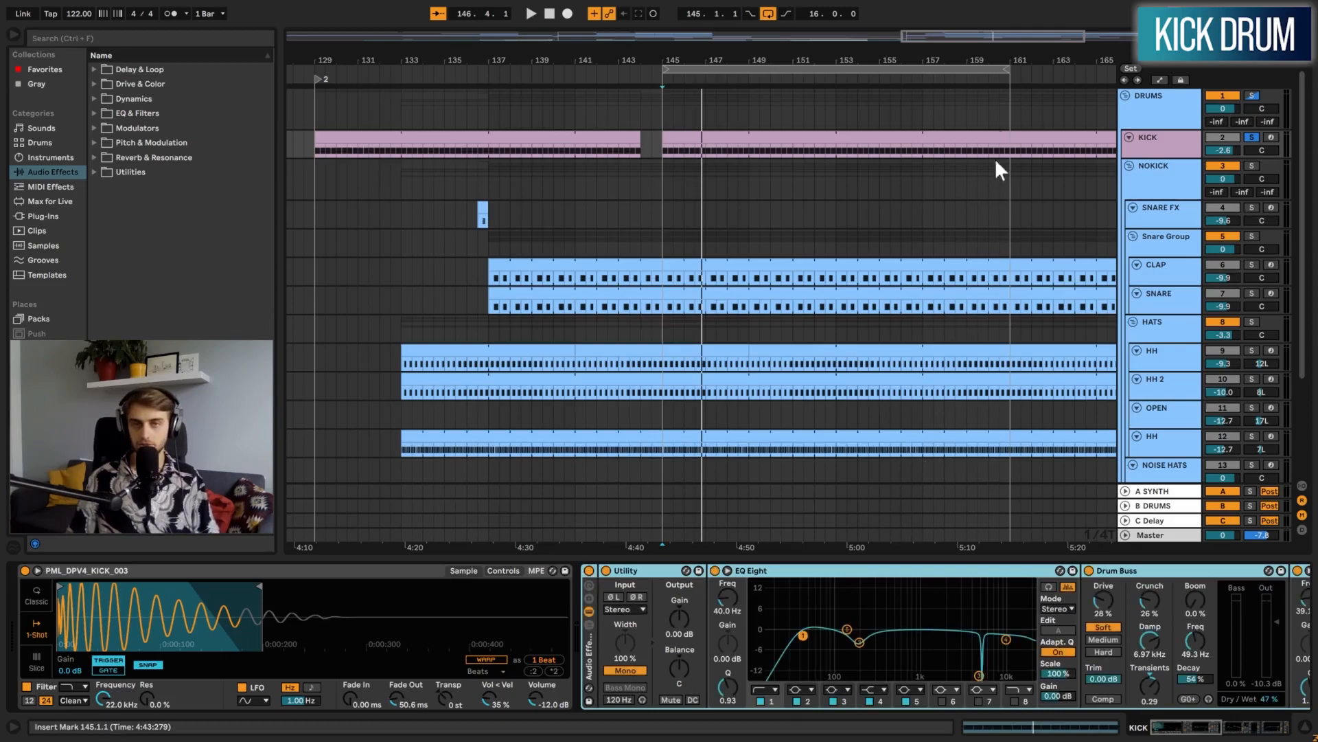
Switch off the EQ Eight on the DRUMS group and return to the KICK track's PML_DPV4_KICK_003 sampler
click(1173, 146)
key(Up)
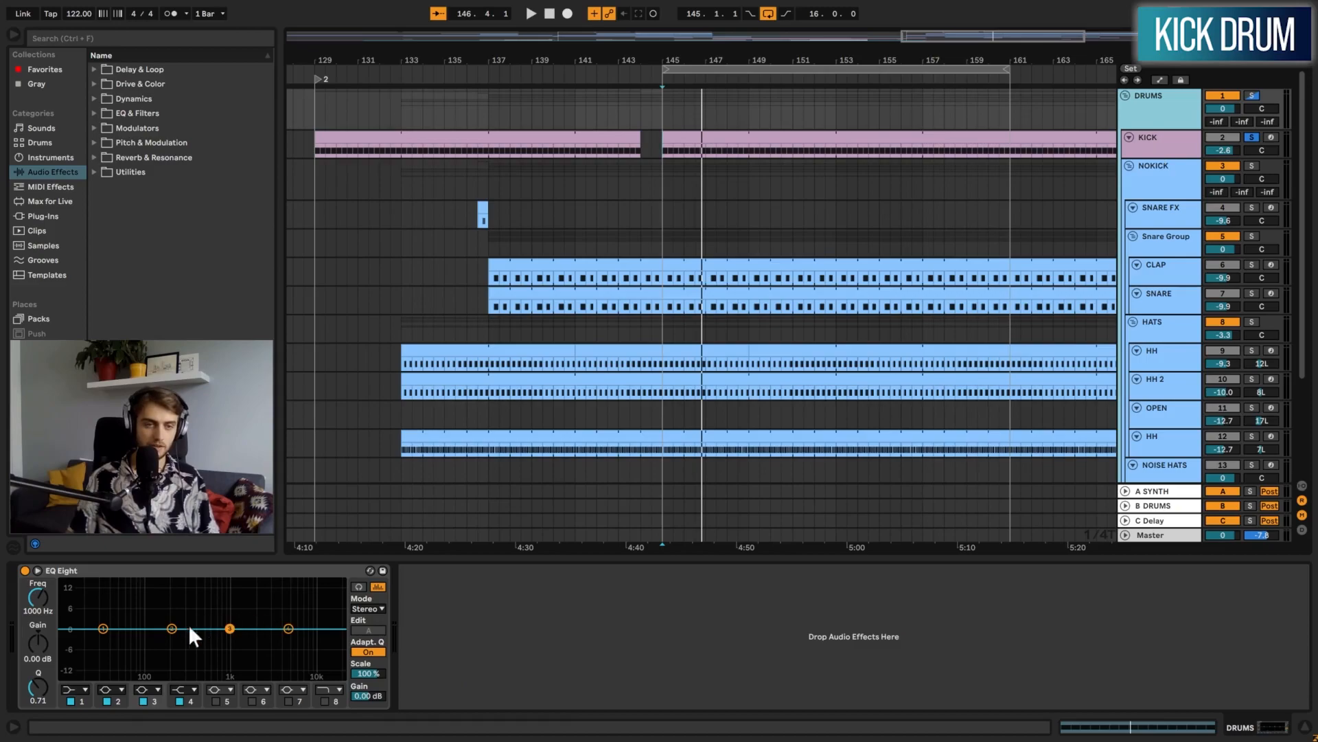
click(100, 571)
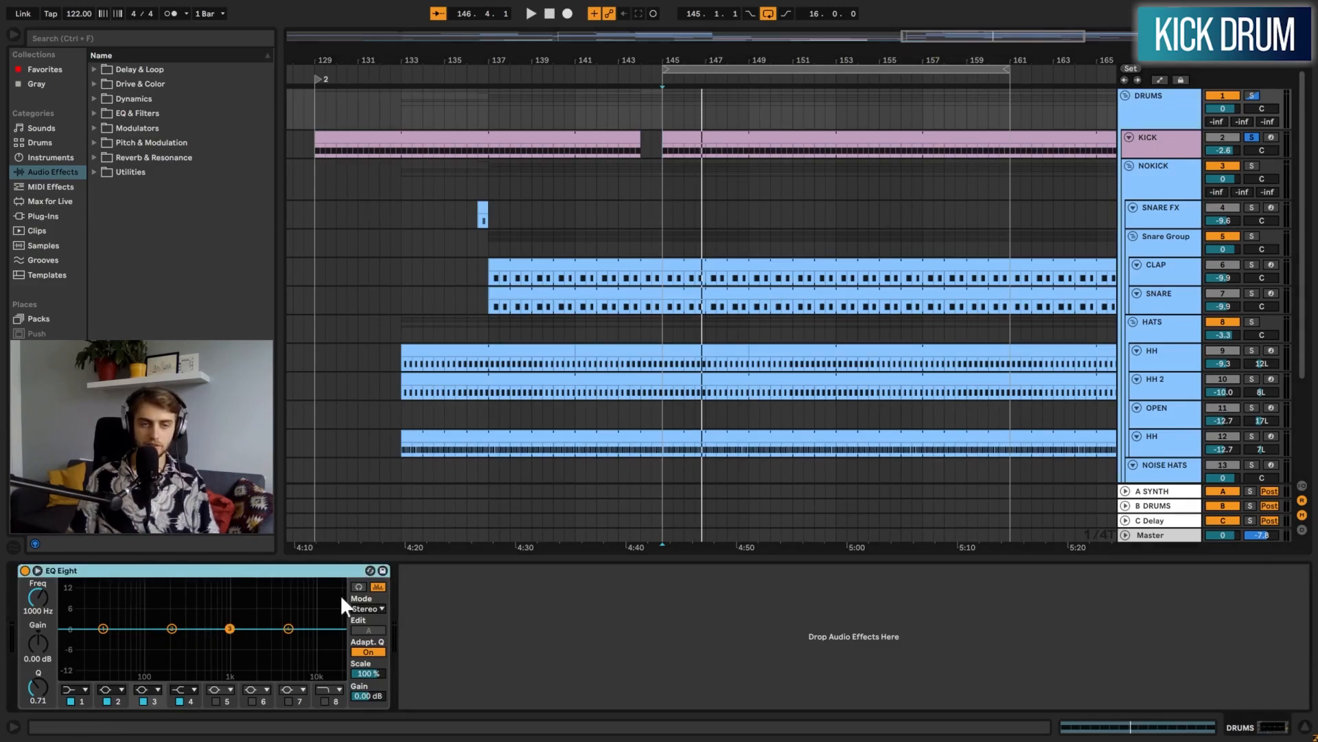
click(25, 570)
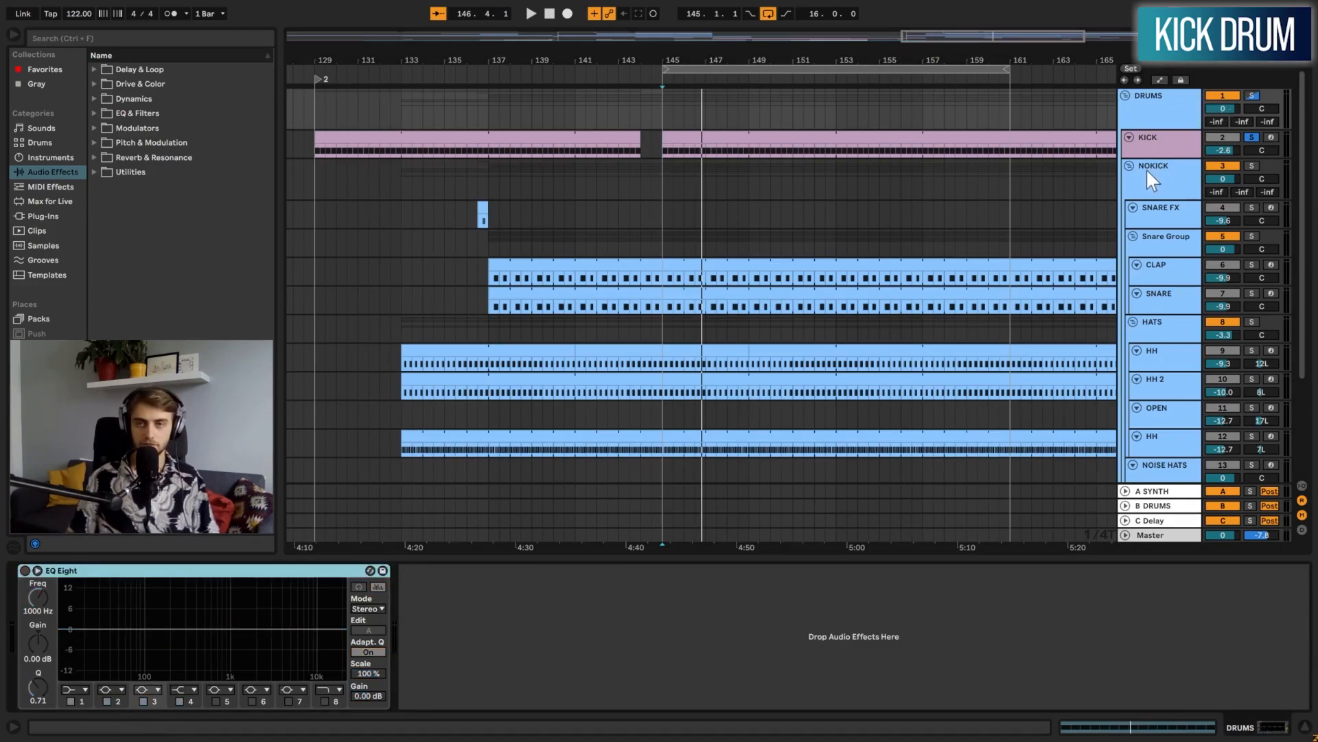
click(1161, 148)
click(87, 570)
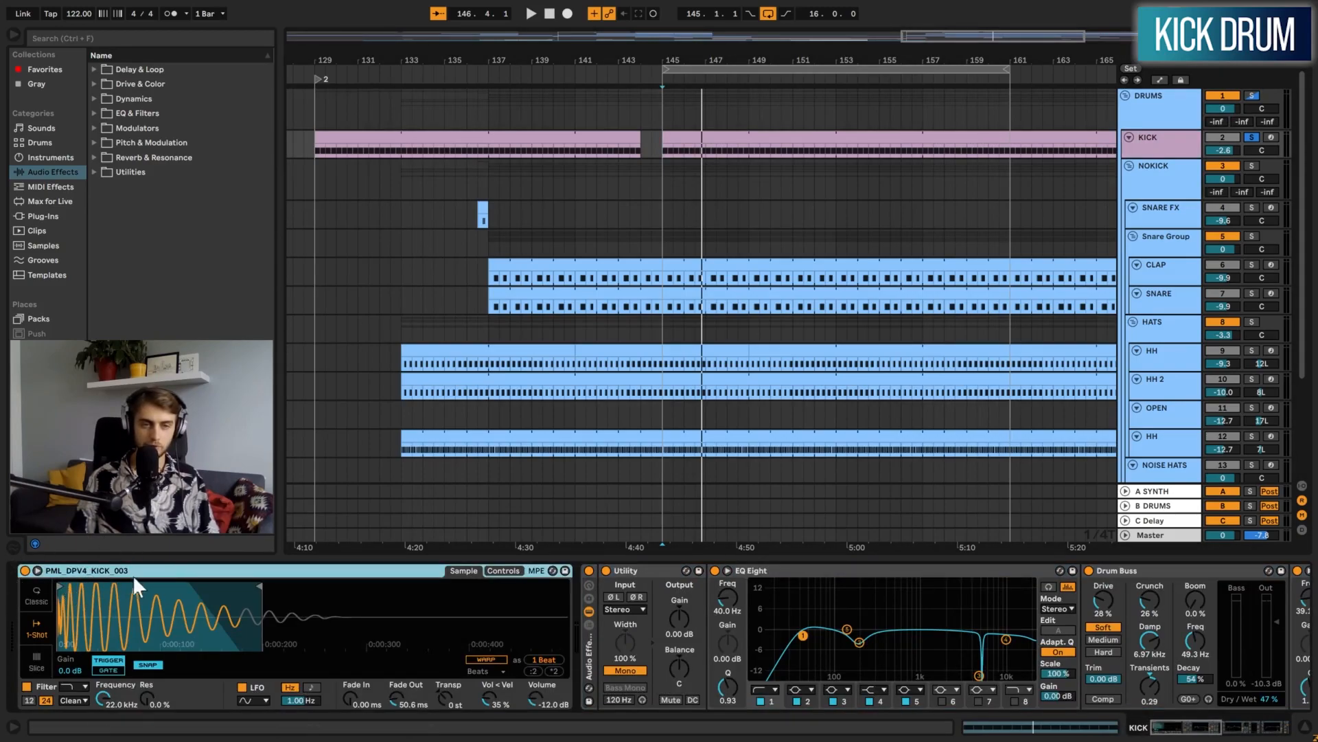
Solo the NOKICK group and play it from bar 145
click(1163, 178)
click(1252, 166)
click(663, 184)
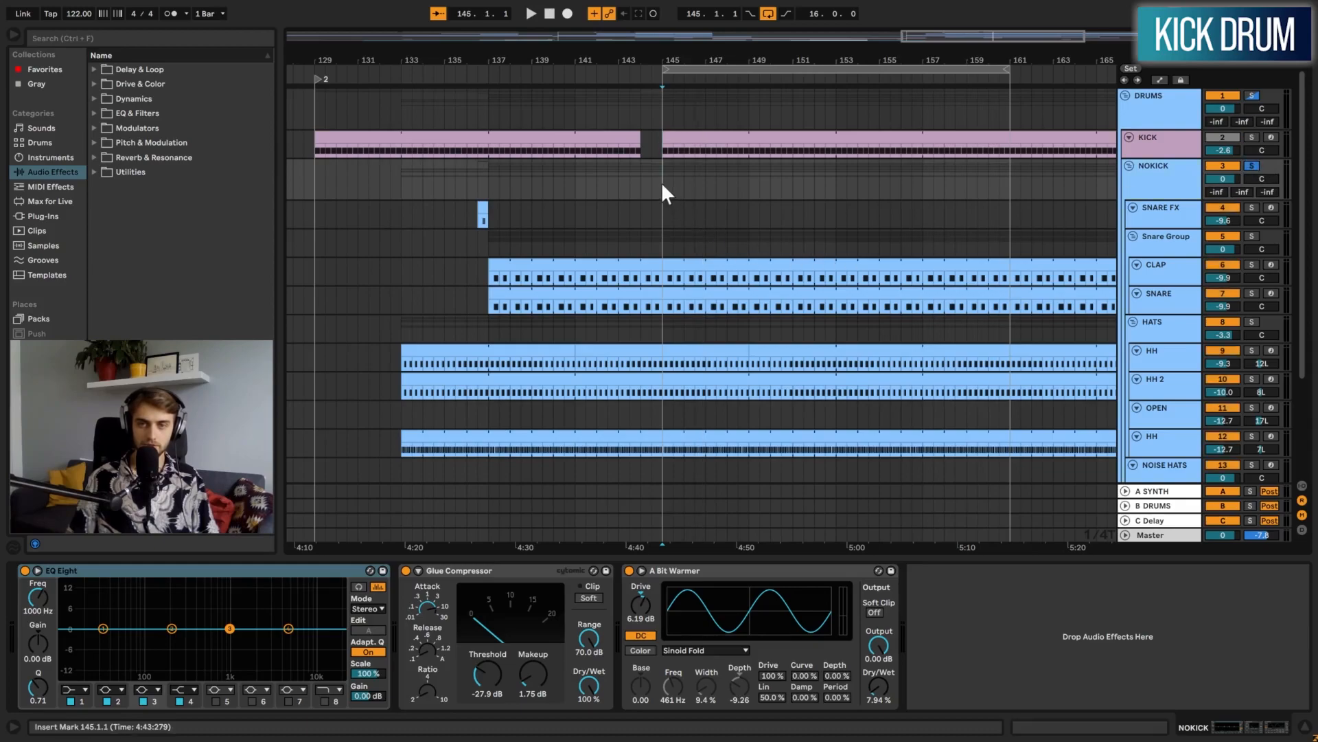
scroll(726, 277, down, 5)
scroll(725, 286, up, 4)
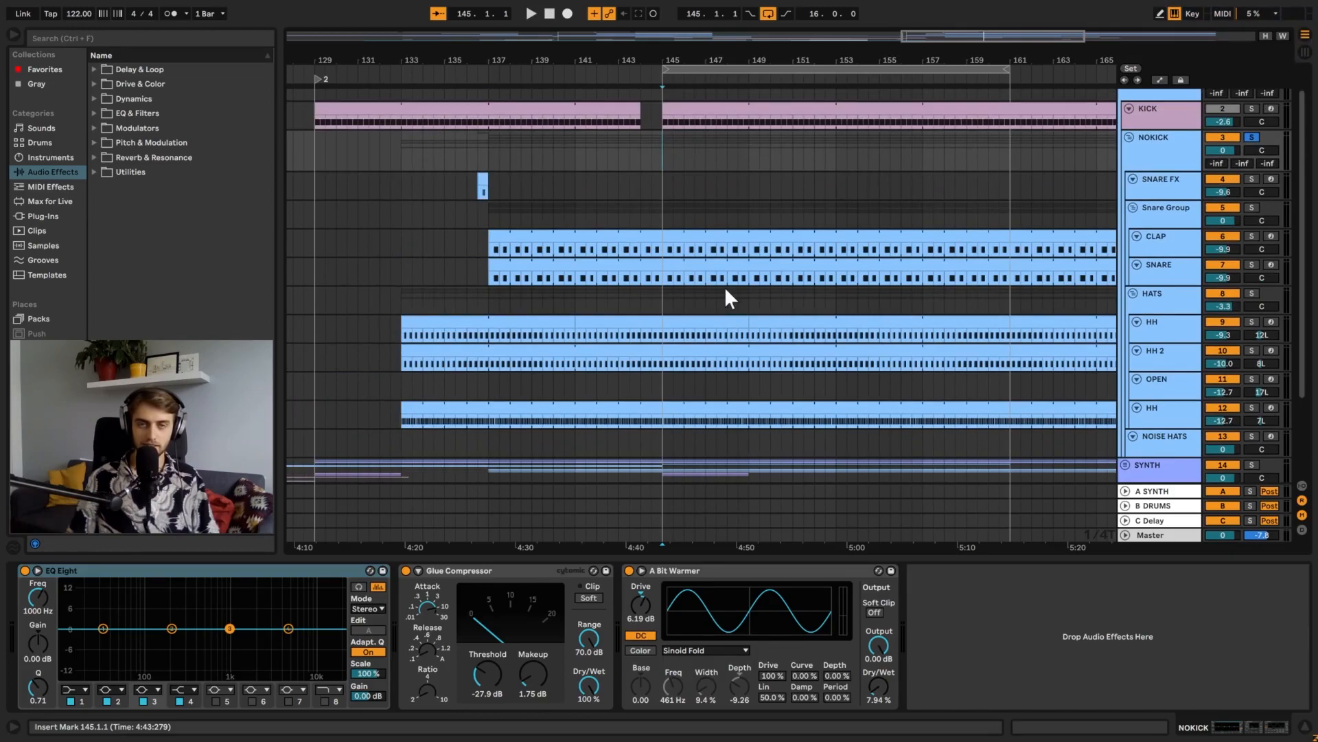
key(space)
Solo the SNARE FX track, play its short clip before bar 137 and inspect its PML_DPV7_DK_Clap_010 sampler
drag(769, 60, 613, 40)
scroll(563, 340, down, 2)
scroll(563, 340, down, 3)
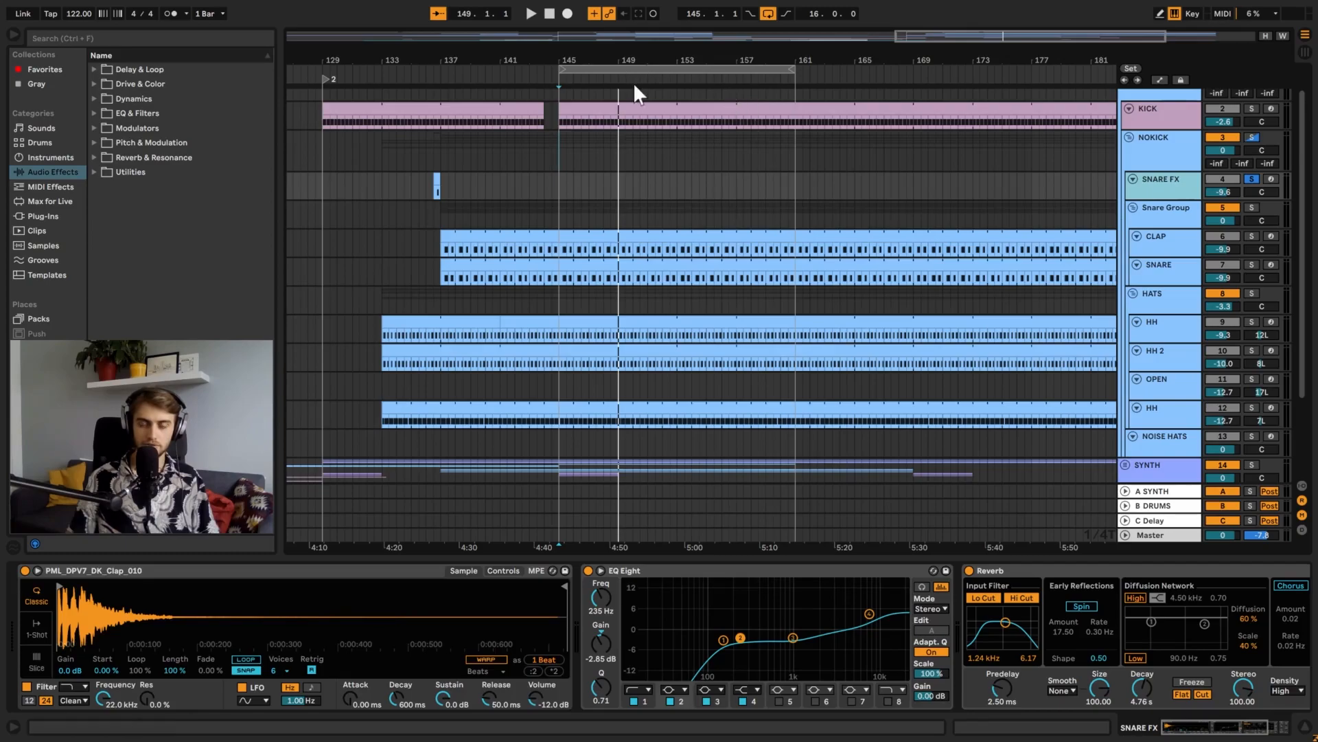
drag(434, 60, 467, 186)
click(546, 190)
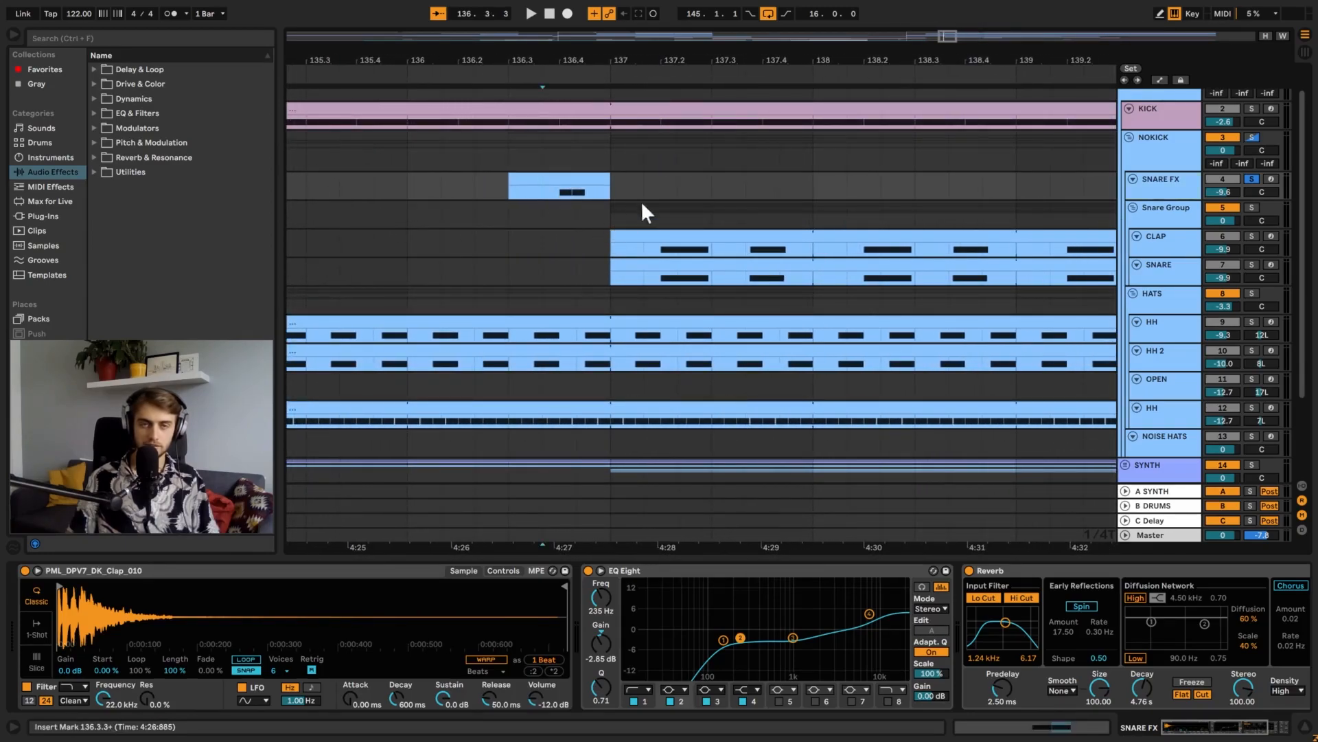
mouse_move(559, 58)
mouse_down()
mouse_move(841, 15)
mouse_move(761, 64)
mouse_move(662, 56)
mouse_up()
key(space)
key(space)
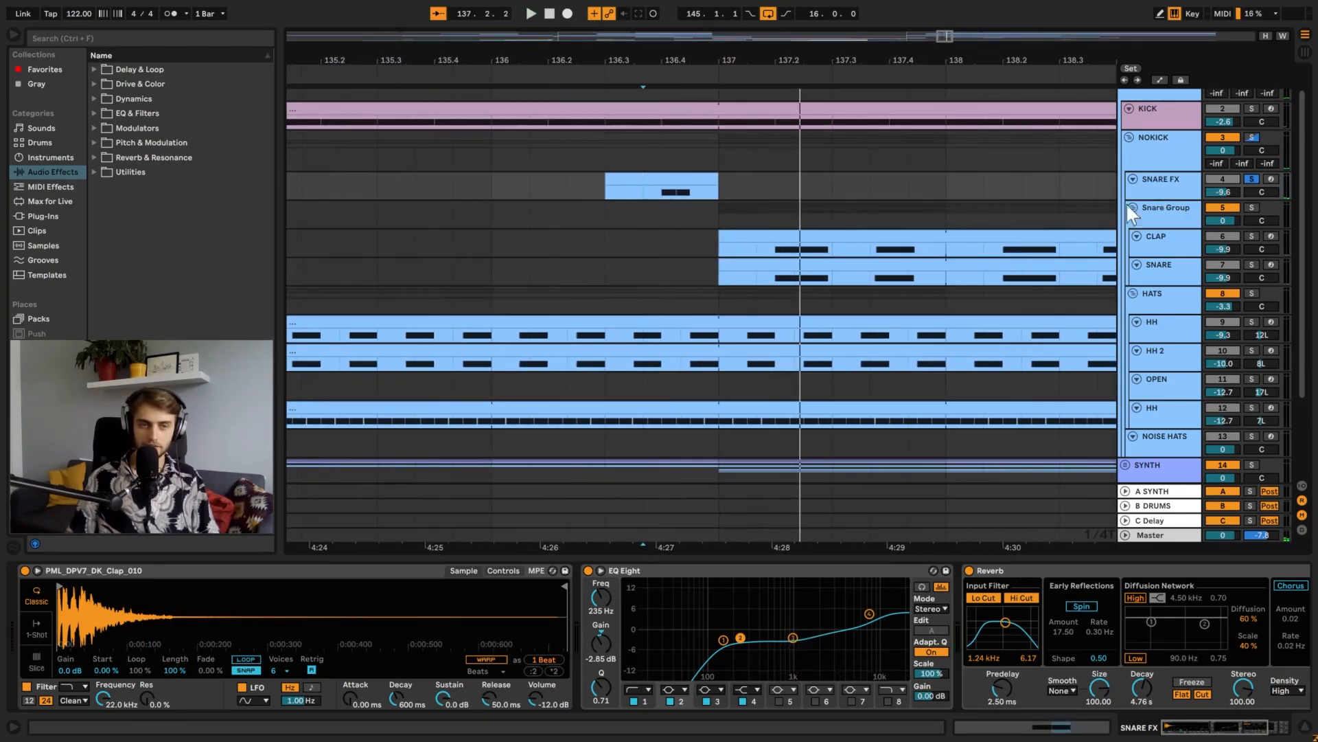
click(195, 572)
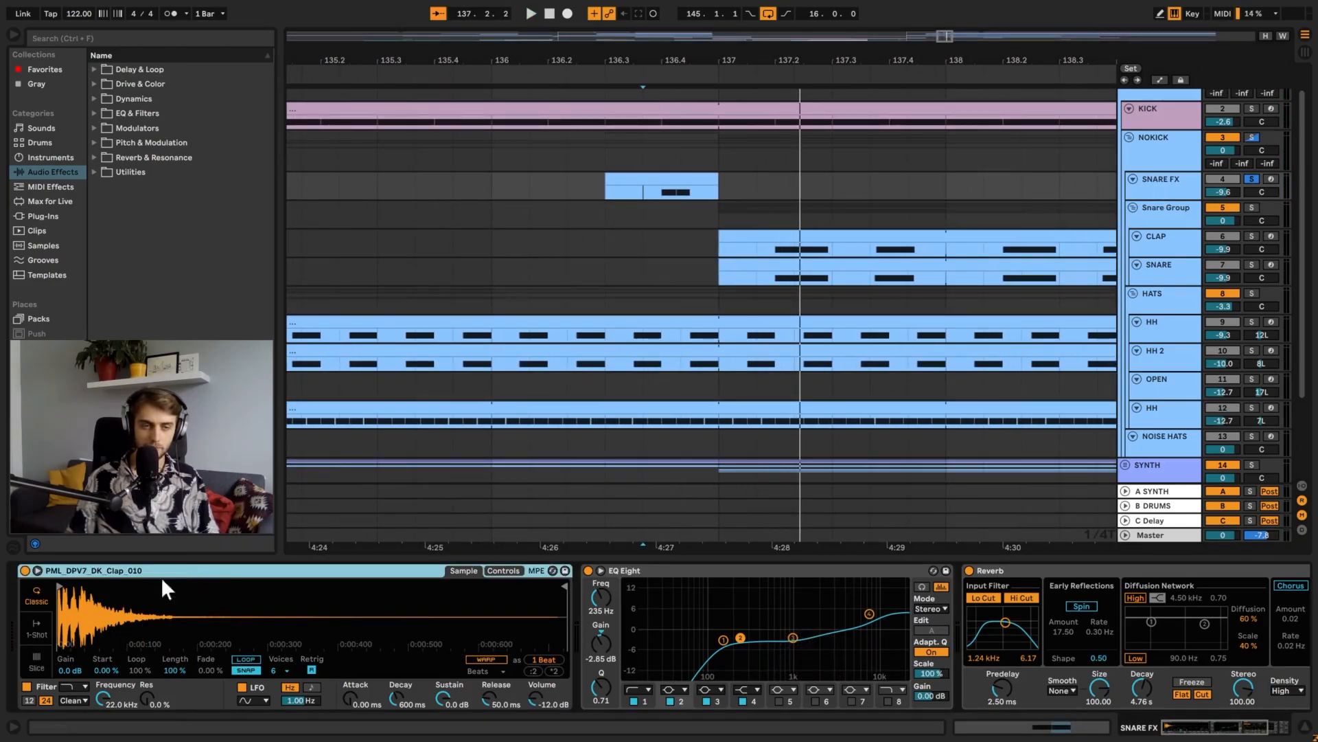
Solo the Snare Group and play it from bar 145, and solo its CLAP track to hear it alone
drag(768, 64, 755, 21)
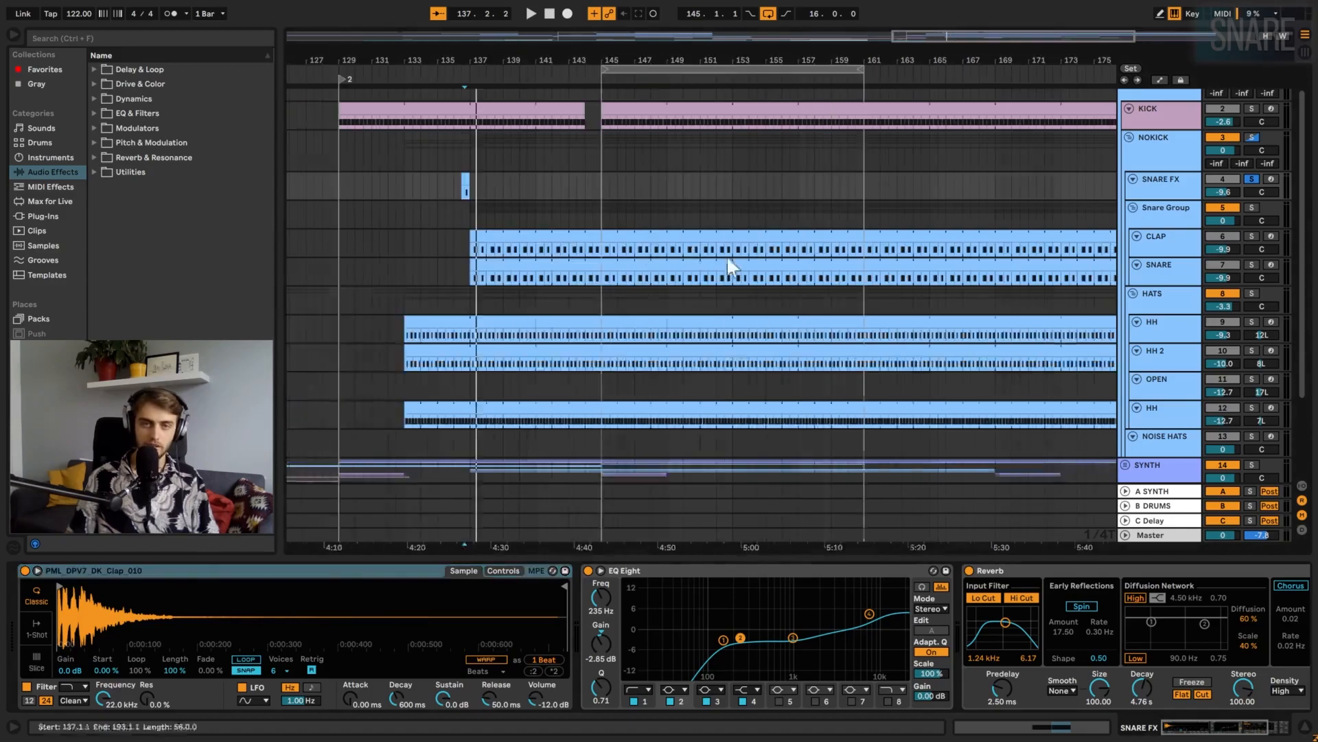
click(600, 243)
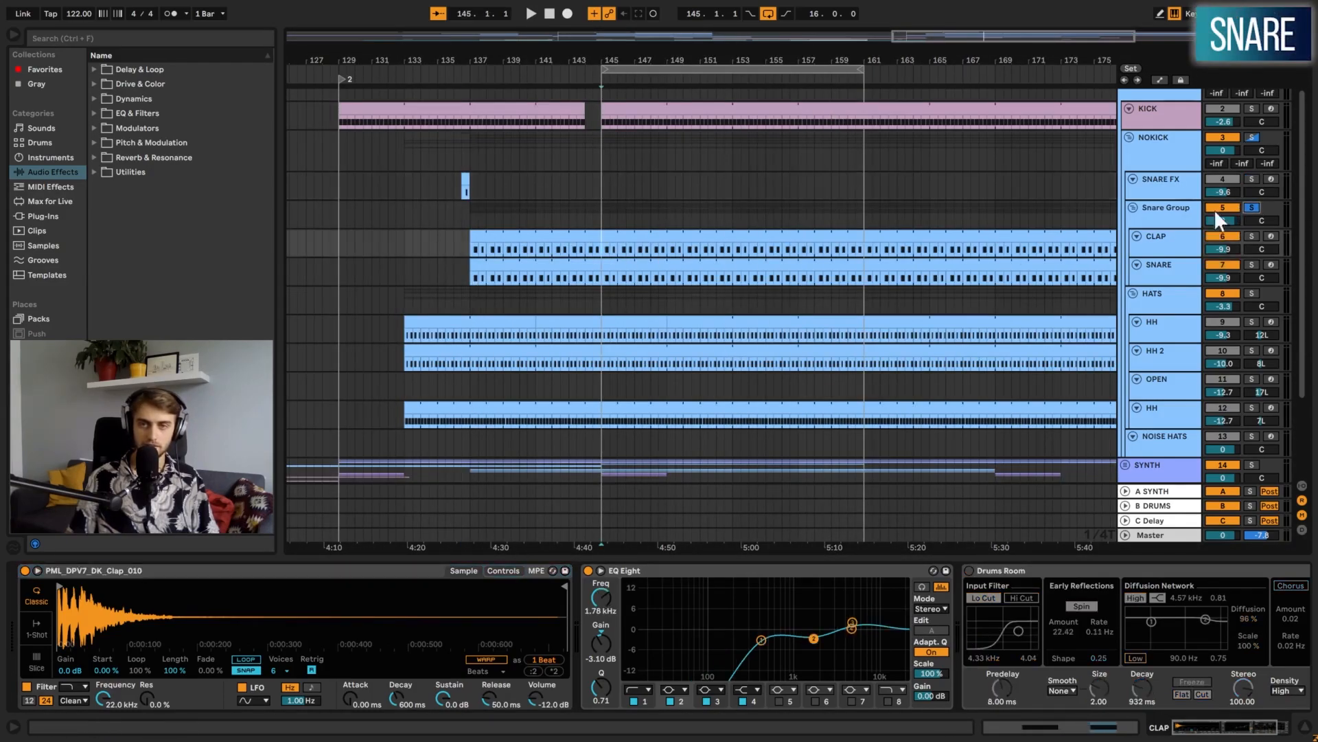
click(1221, 208)
key(space)
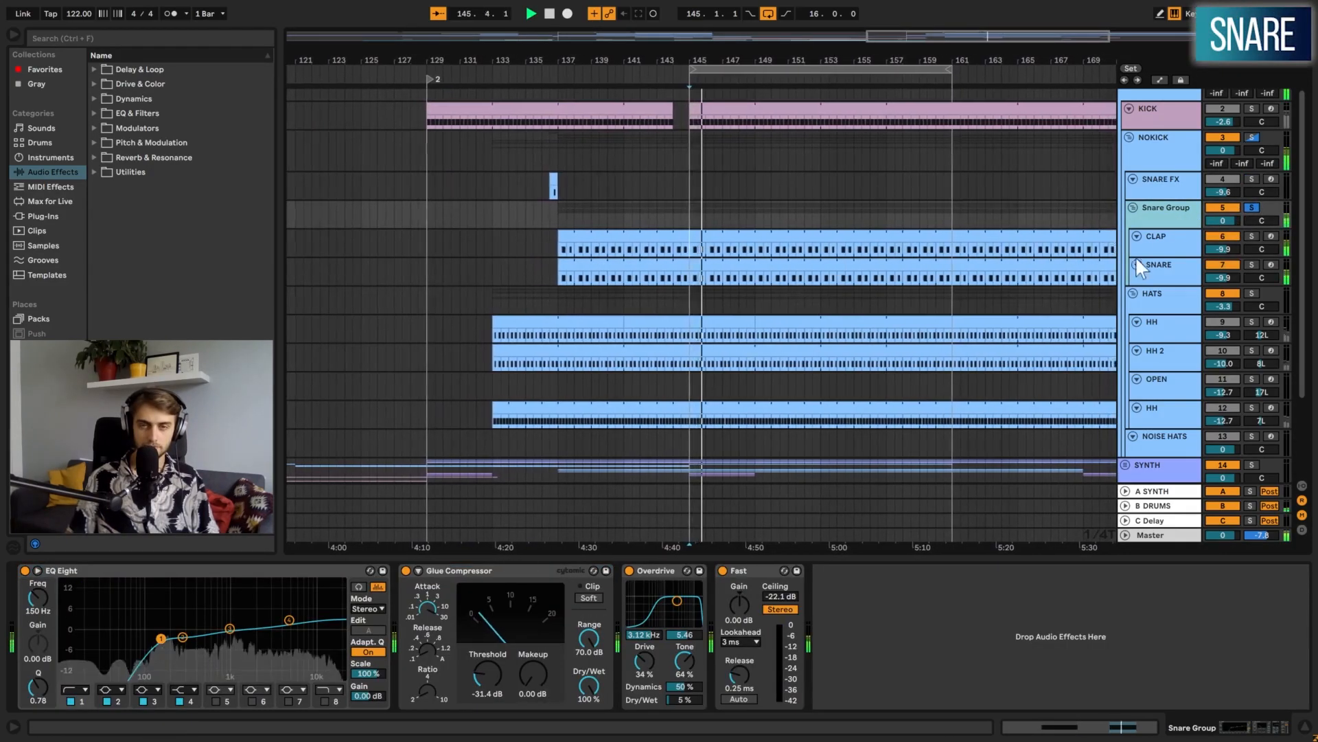
click(1147, 237)
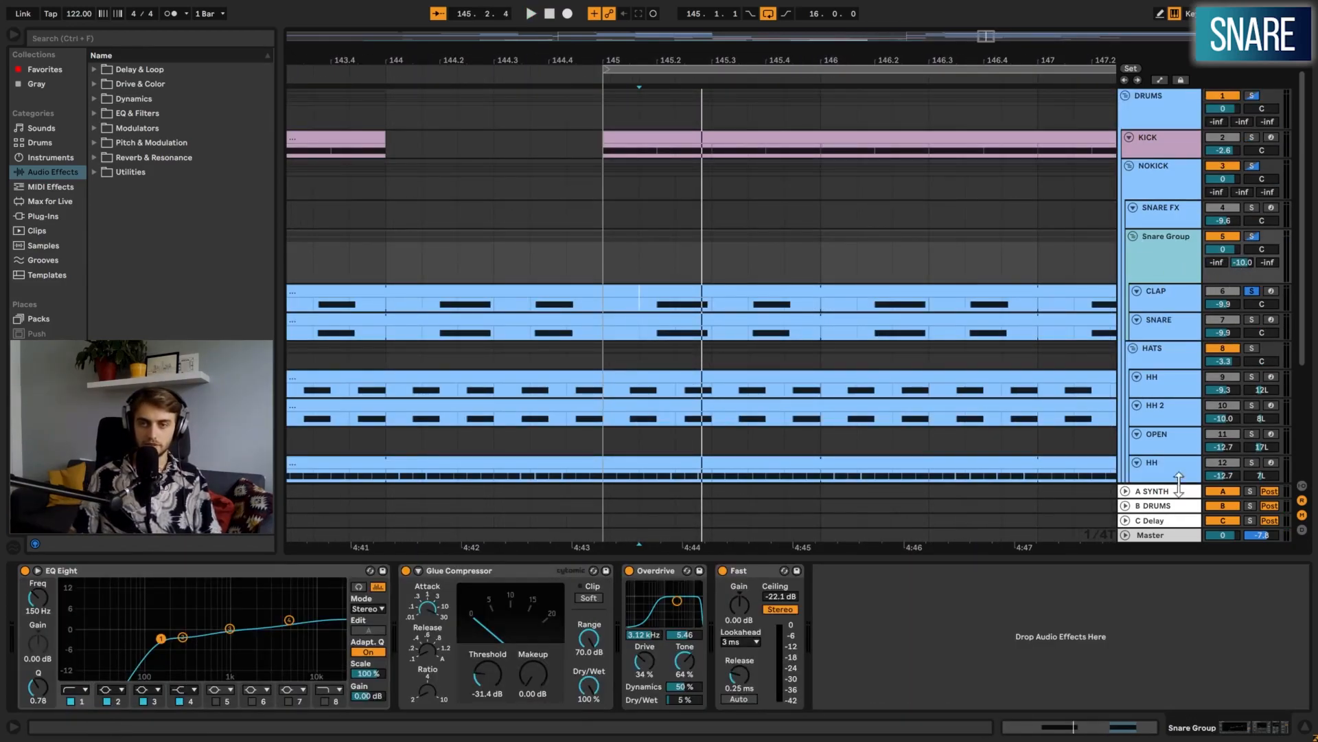
Unfold and solo the B DRUMS return to hear the Snare Group's send, and examine its Big Room reverb
click(1161, 507)
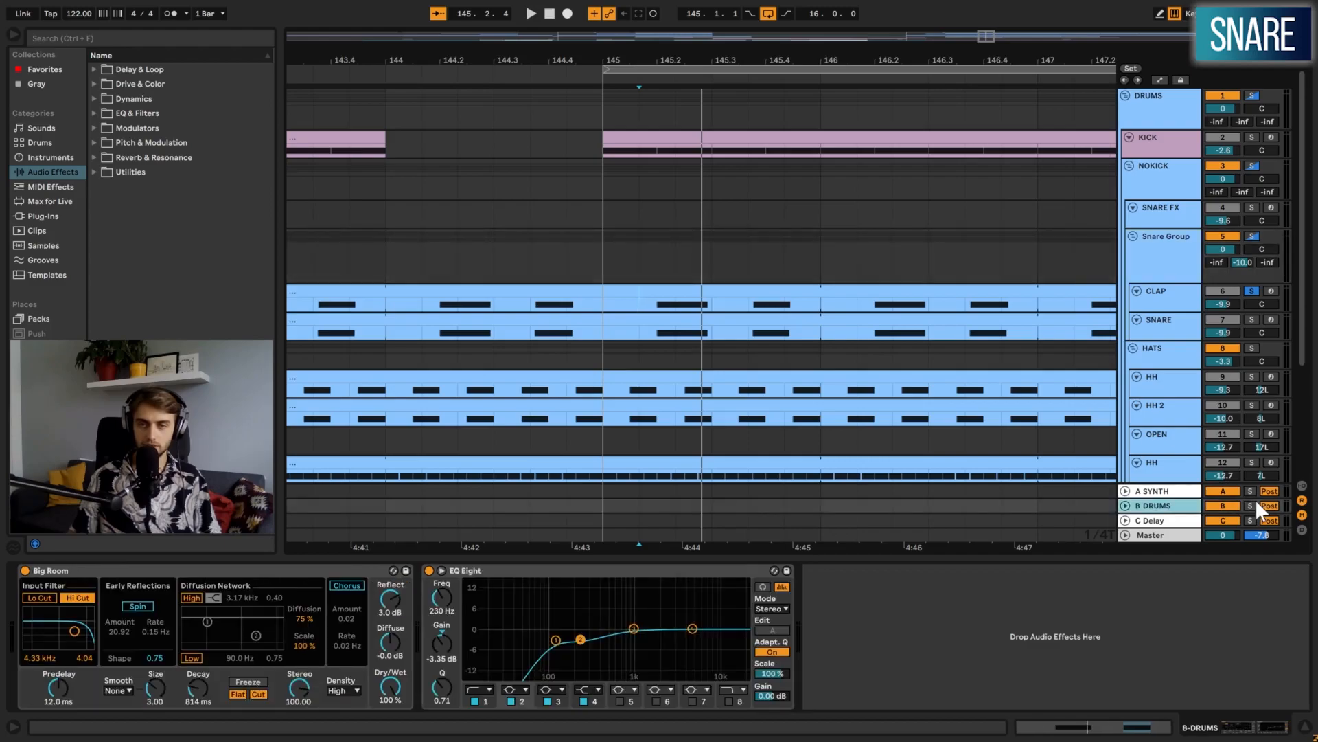
click(1126, 506)
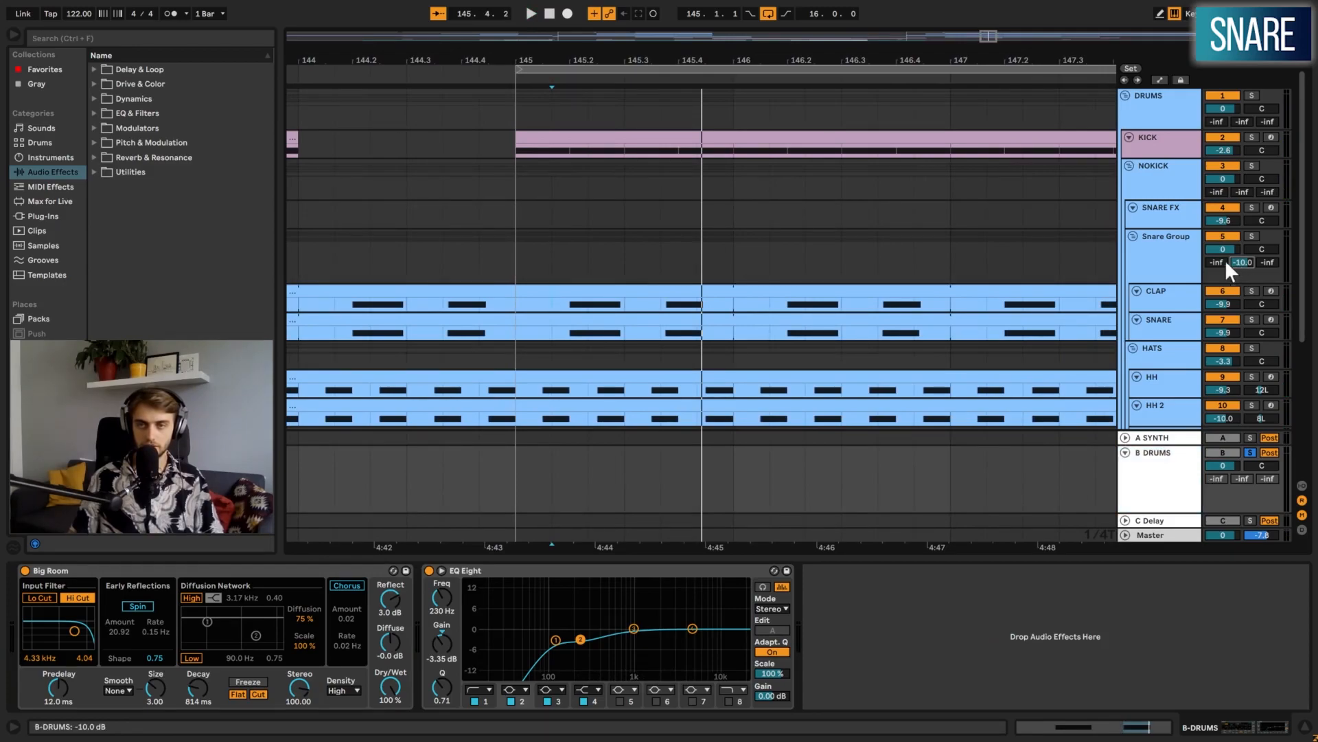
click(1155, 245)
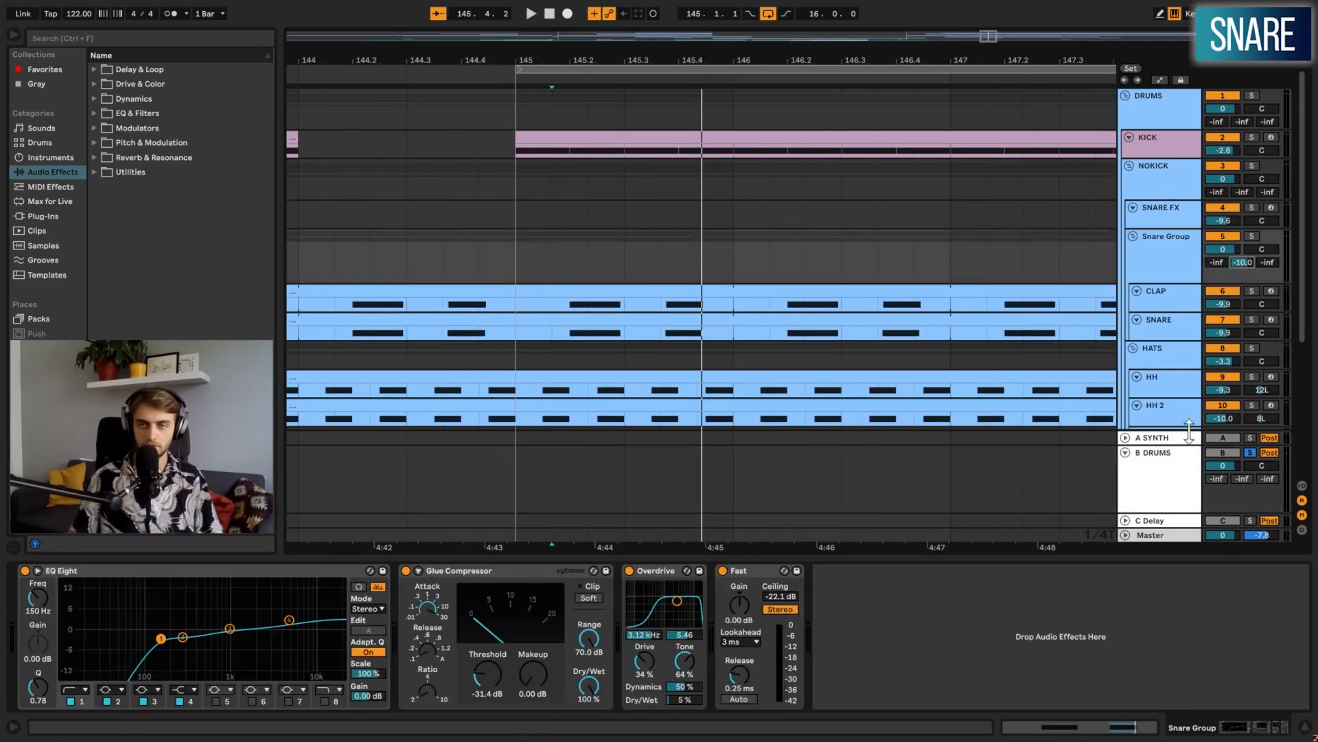
click(1154, 478)
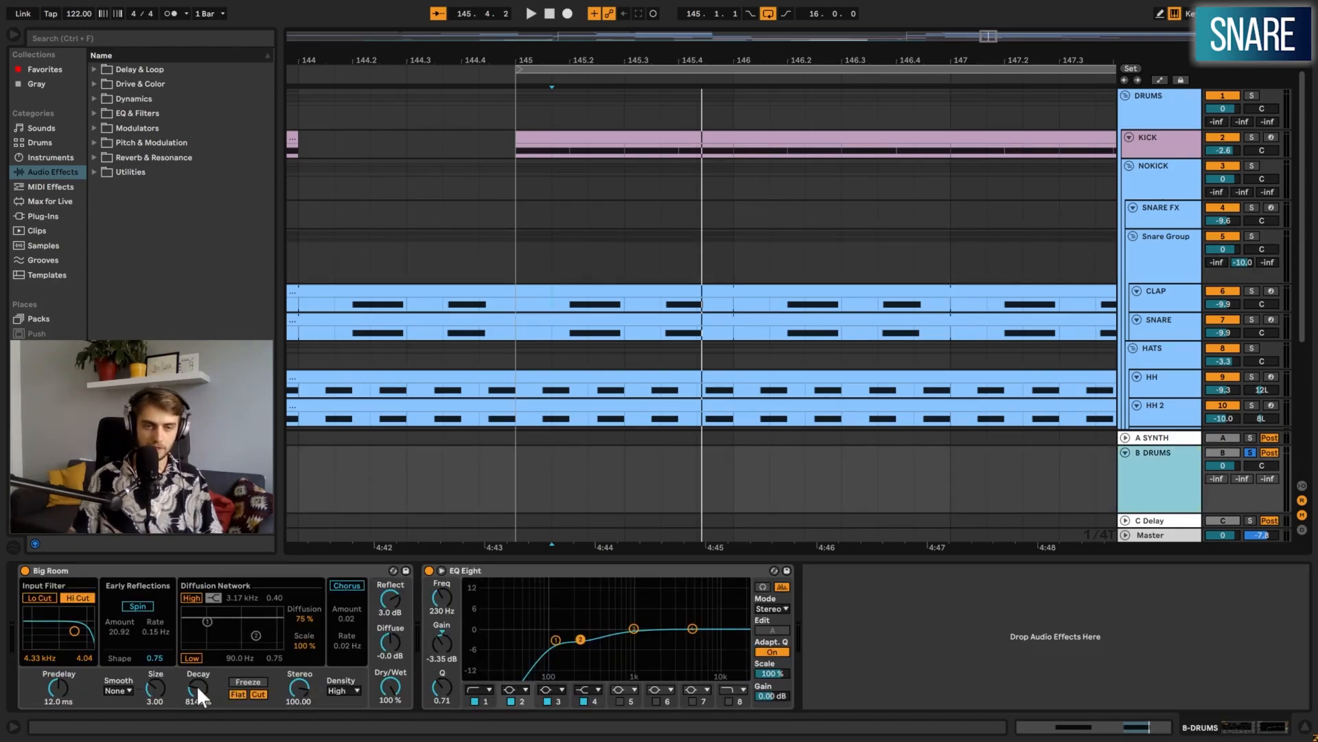
Inspect the device chains of the CLAP and SNARE tracks, with the Snare Group soloed instead of the B DRUMS return
click(573, 310)
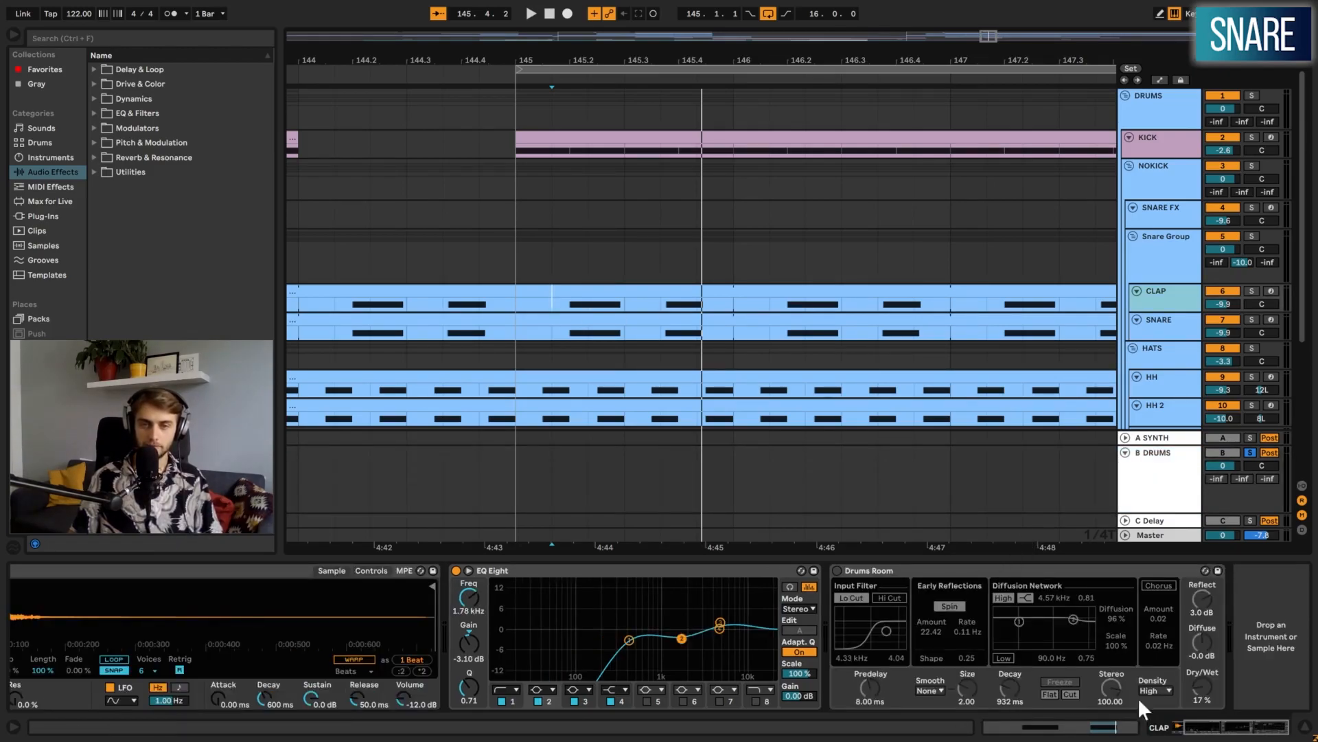
click(1176, 323)
mouse_move(1187, 724)
mouse_down()
mouse_move(1246, 723)
mouse_move(1171, 723)
mouse_up()
click(1251, 237)
click(557, 306)
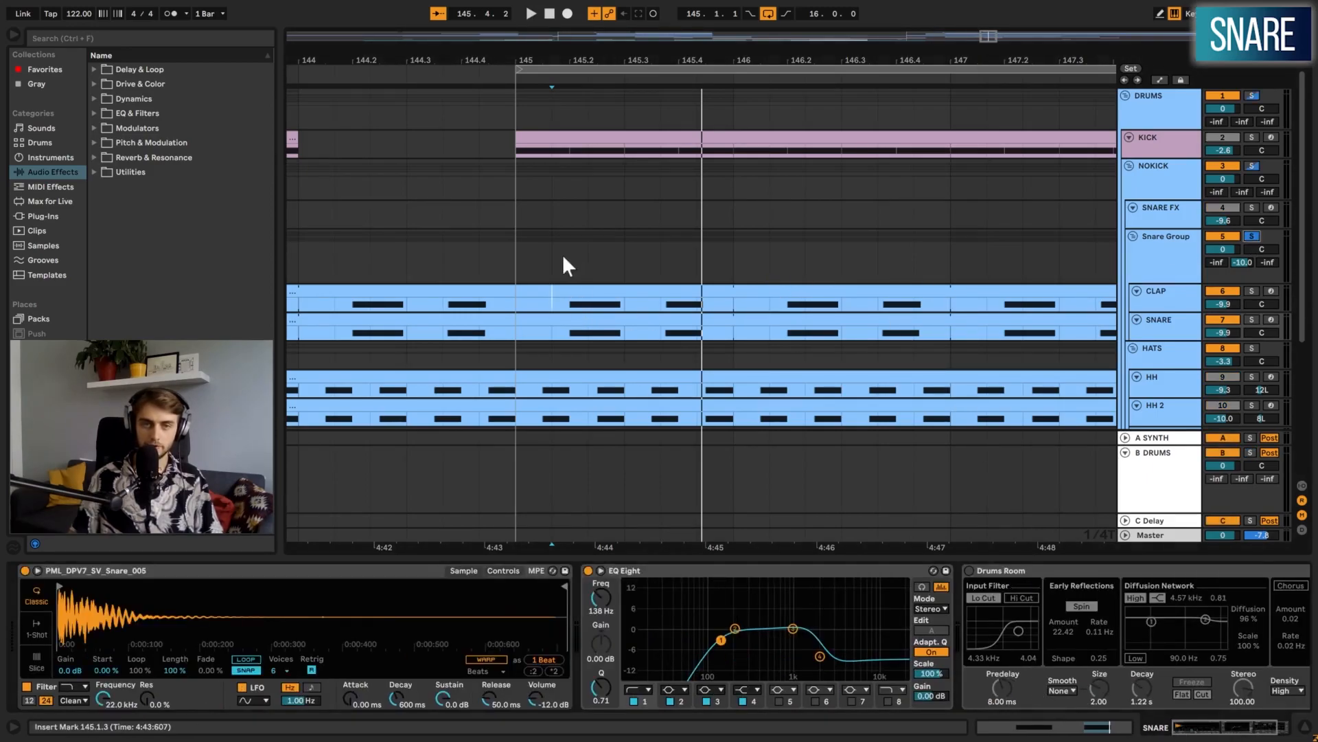
Examine the EQ Eight, Glue Compressor, Overdrive and Fast limiter on the Snare Group
click(551, 265)
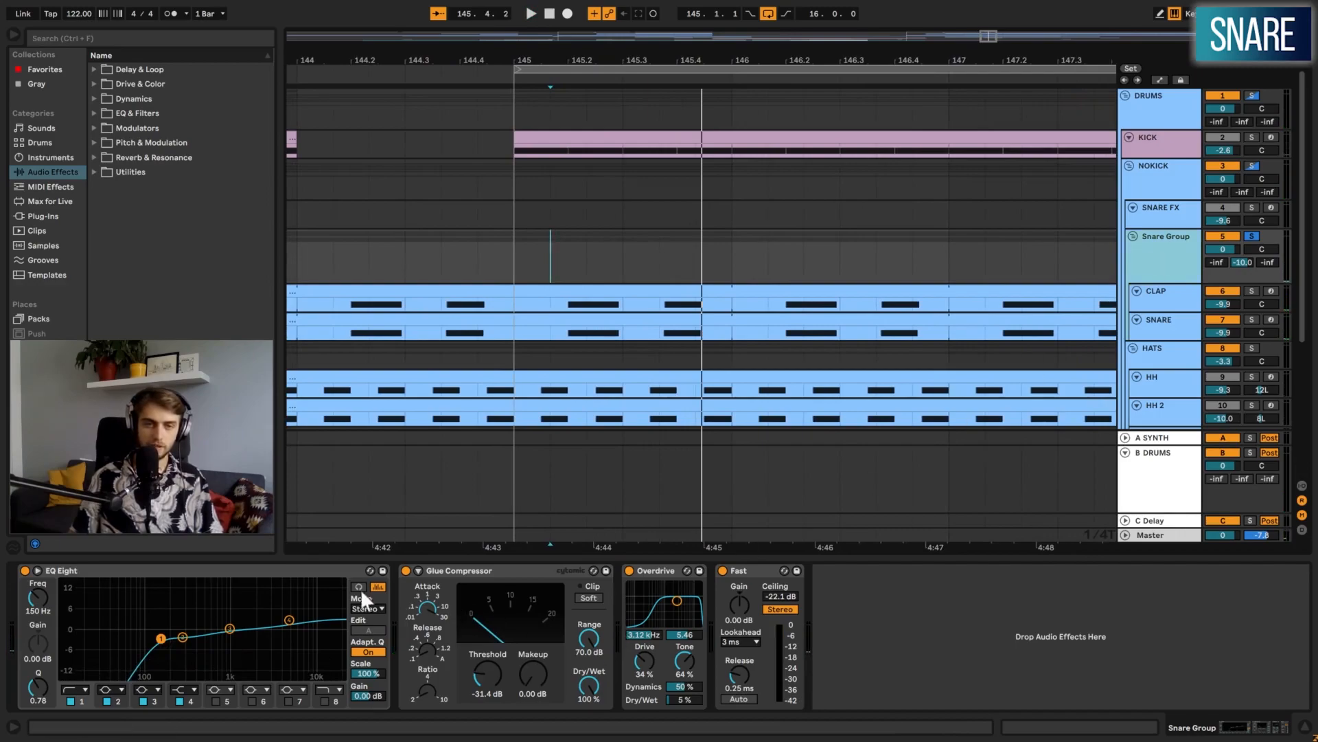
click(506, 566)
click(638, 572)
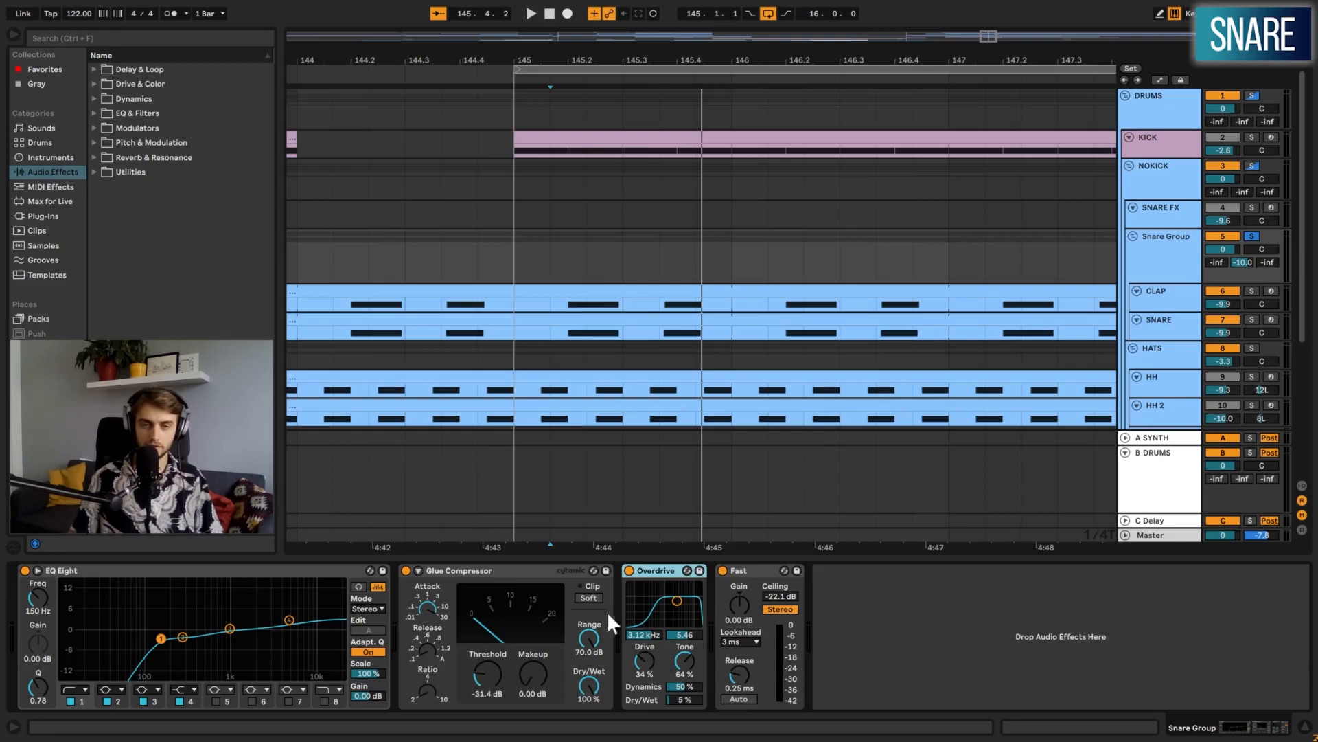
click(687, 697)
click(905, 621)
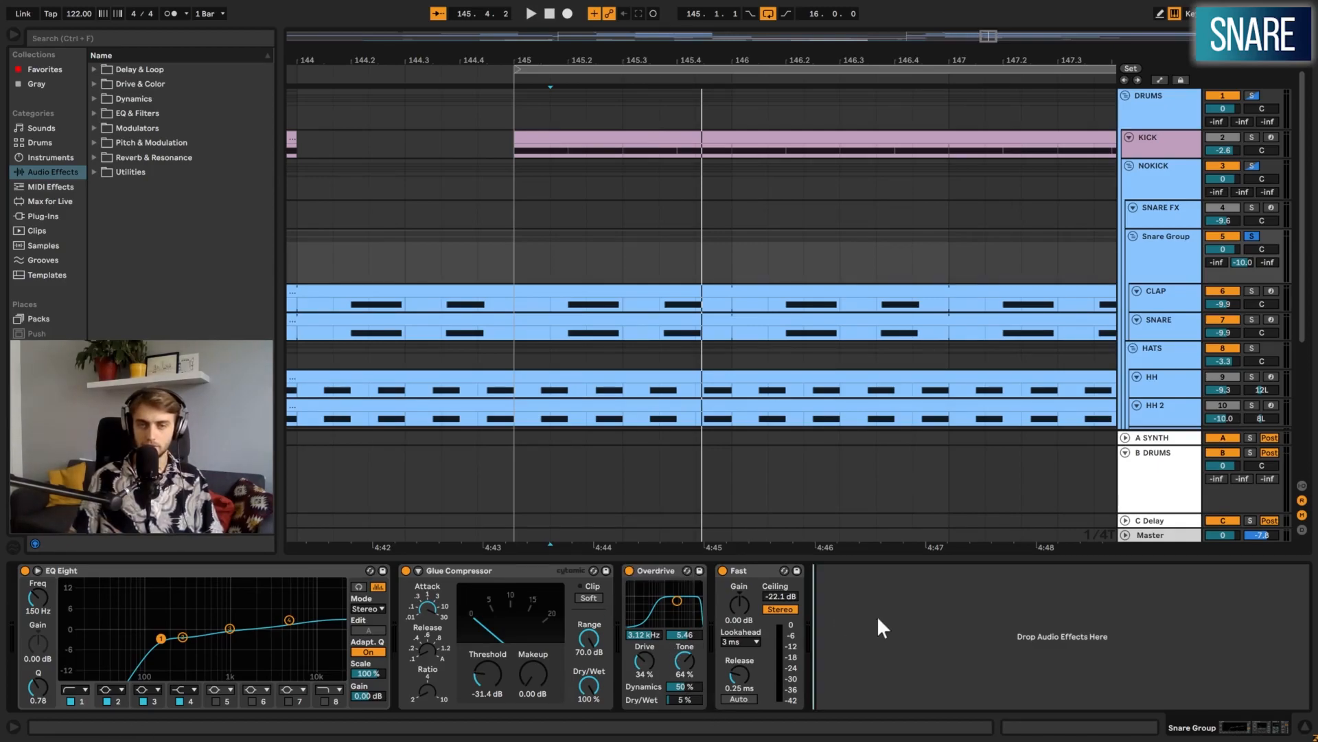
click(752, 571)
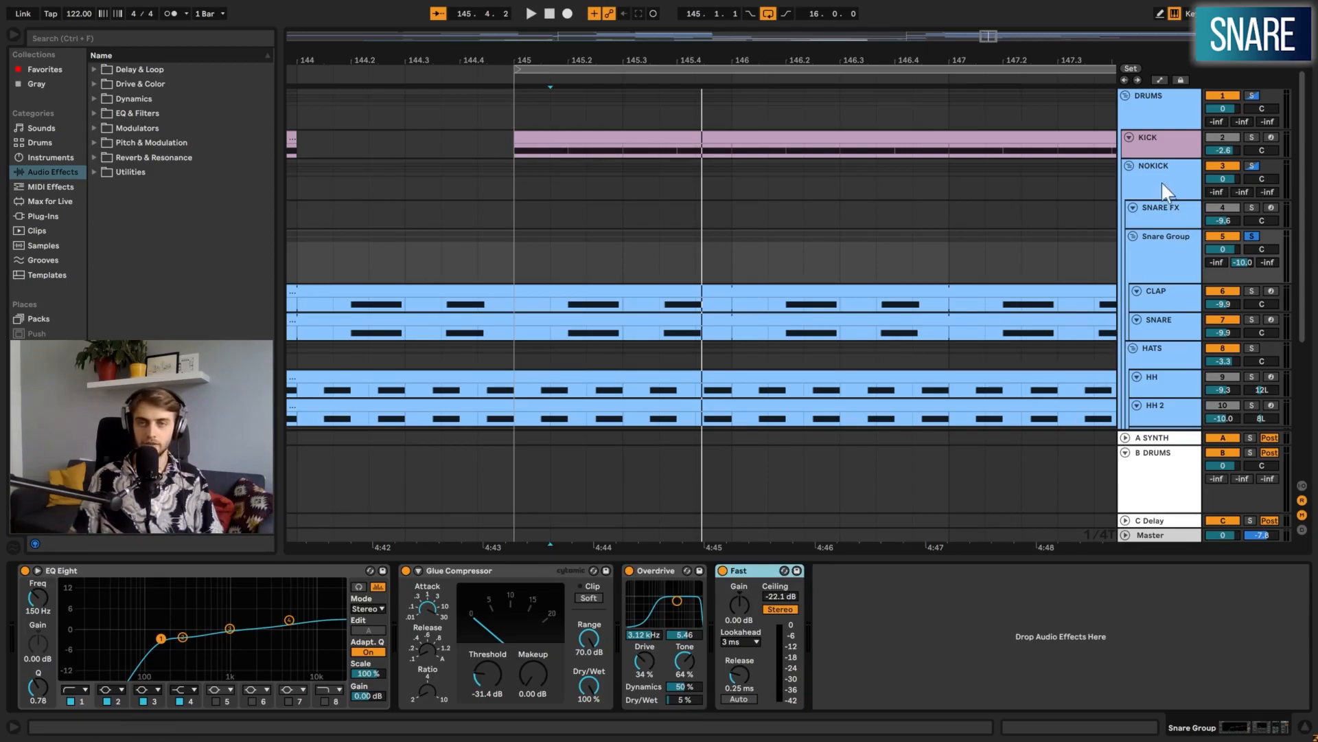
Inspect the KICK track's device chain through to its Limiter, and reselect the Snare Group
click(1151, 138)
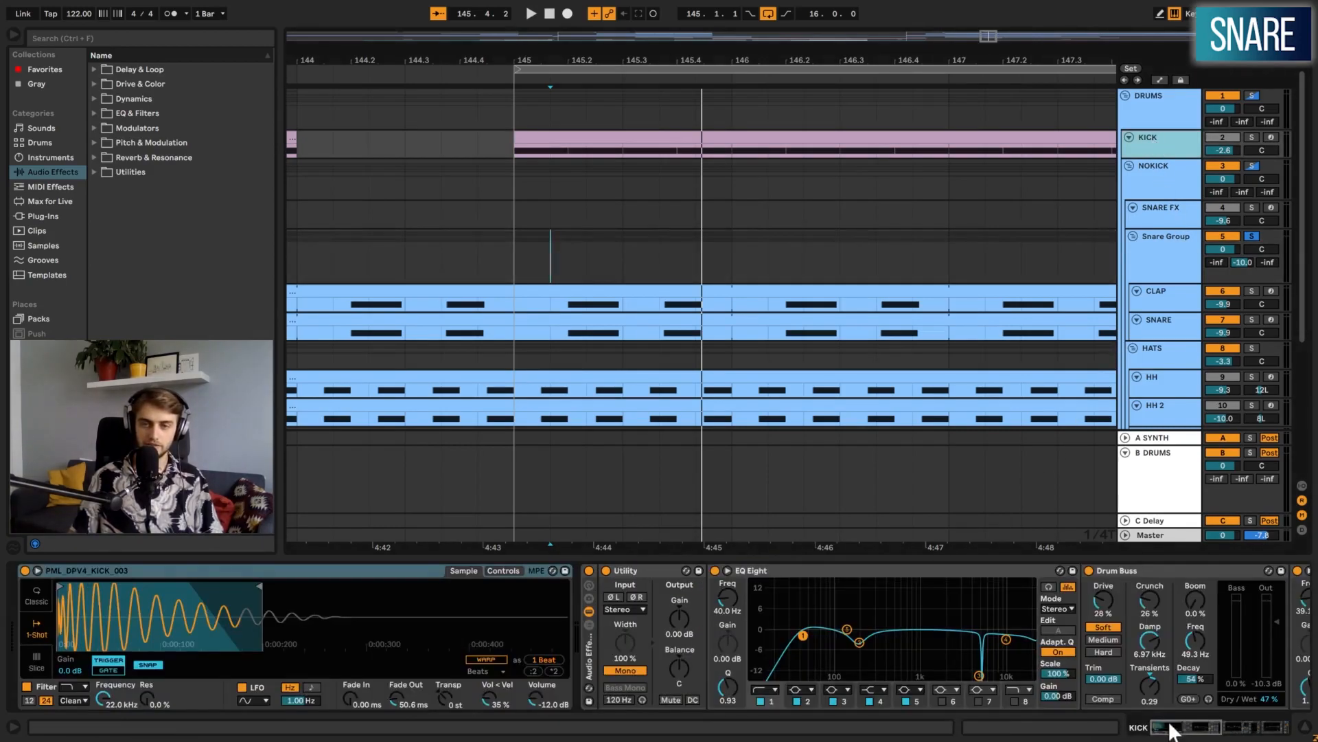
drag(1171, 732, 1236, 730)
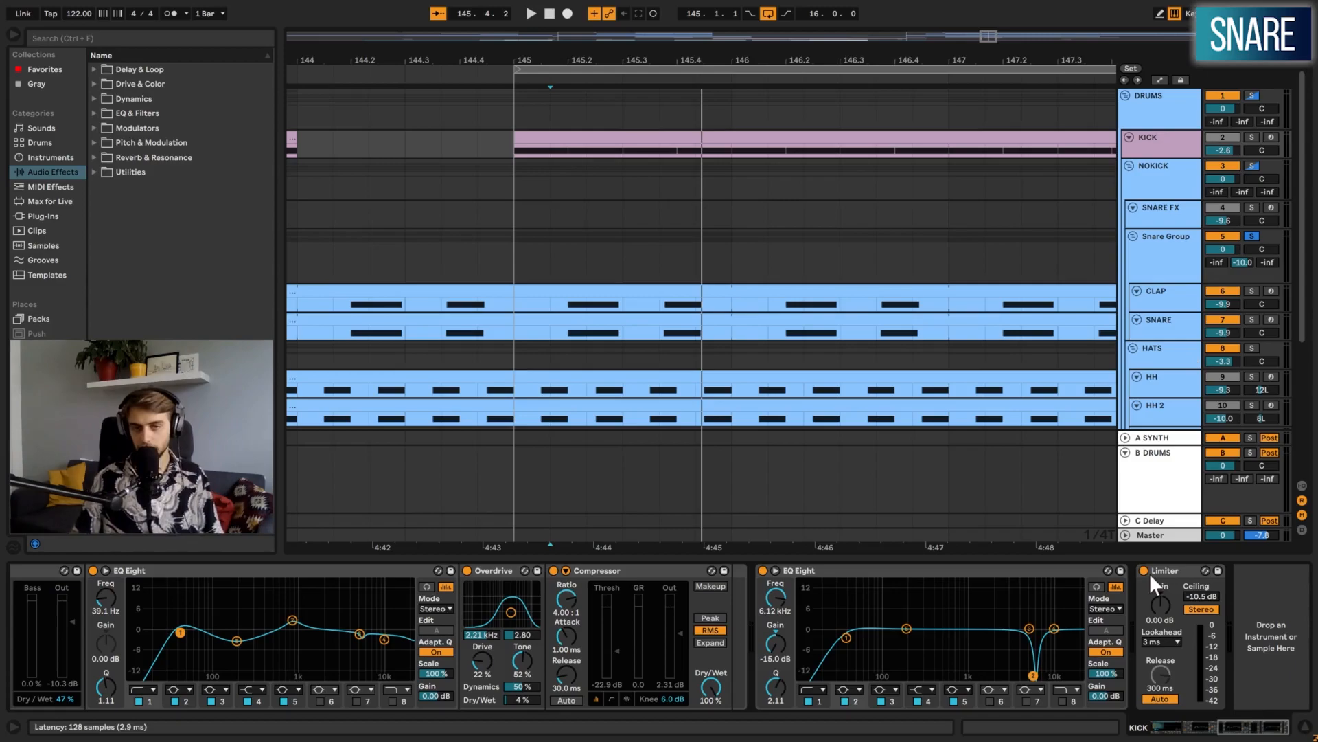
click(1159, 221)
click(1160, 238)
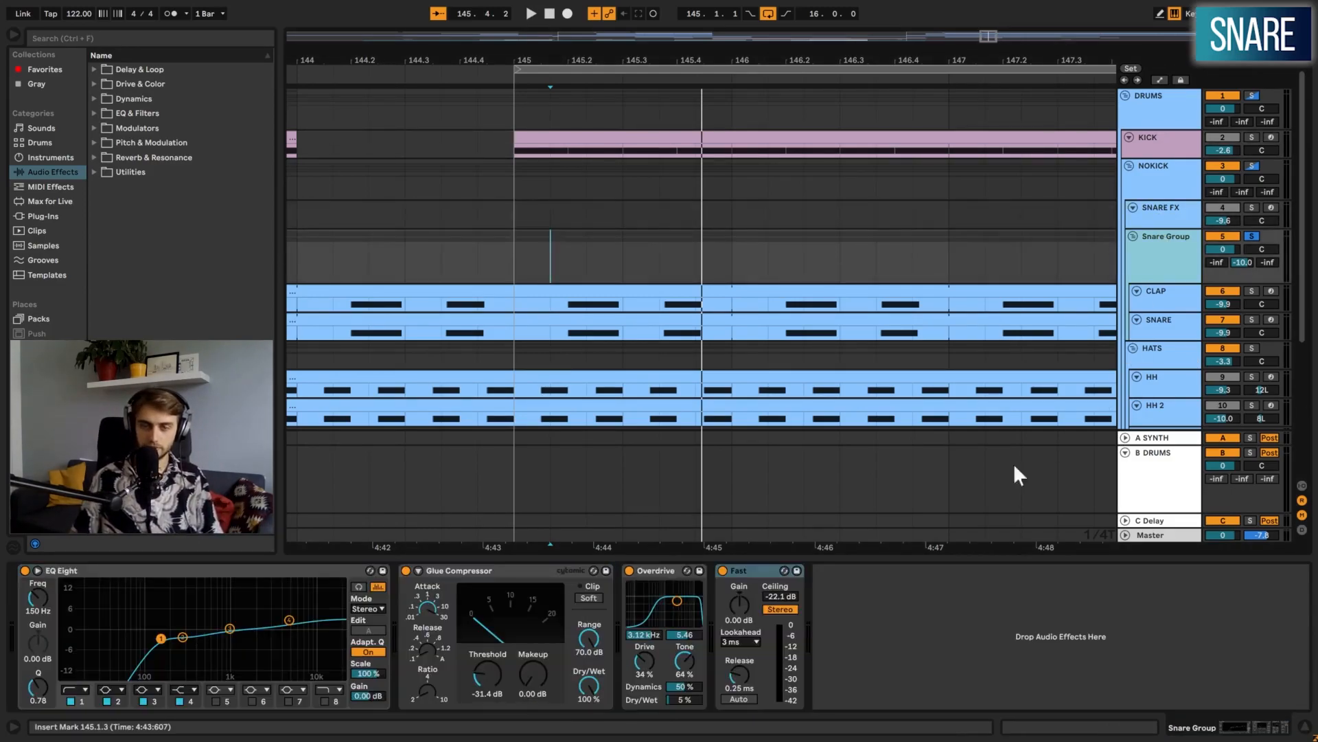
Examine the Glue Compressor and Fast limiter on the Snare Group, and compare them with the Master track's mastering chain
click(916, 613)
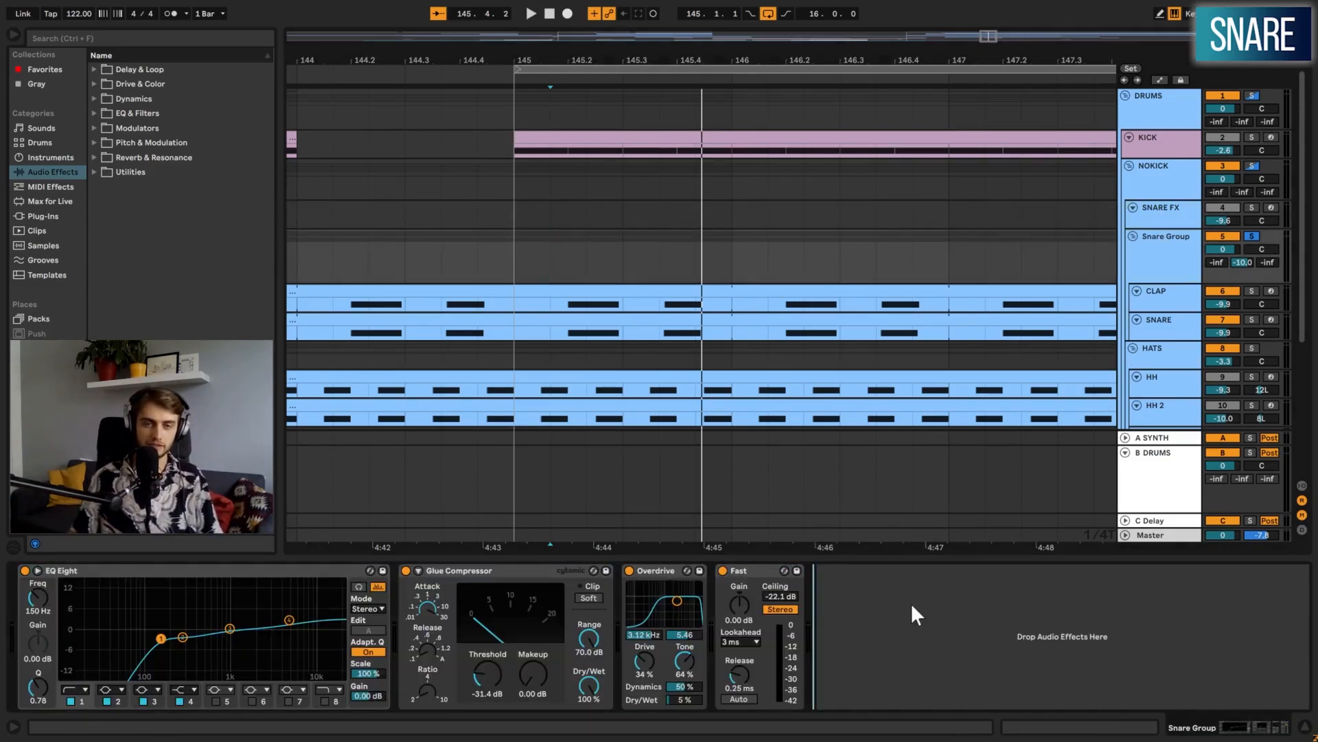
click(518, 572)
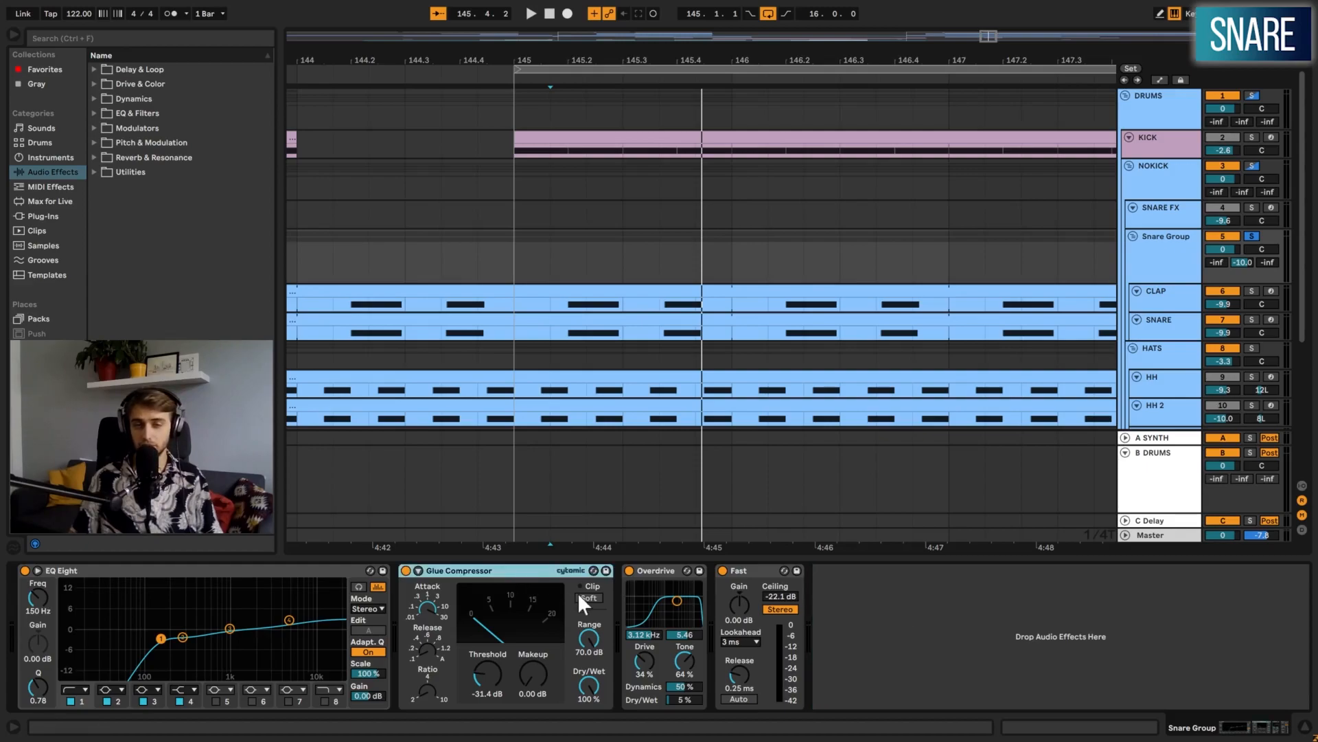
click(744, 567)
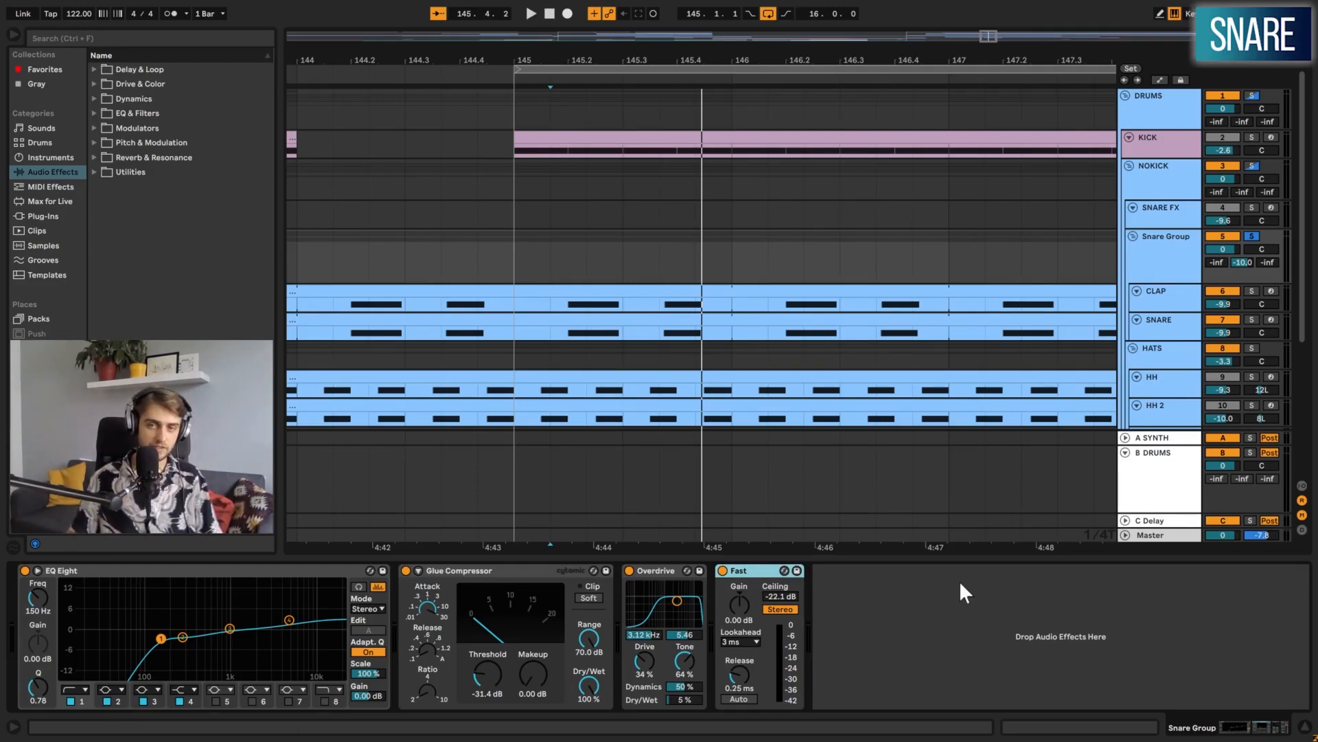
click(1159, 536)
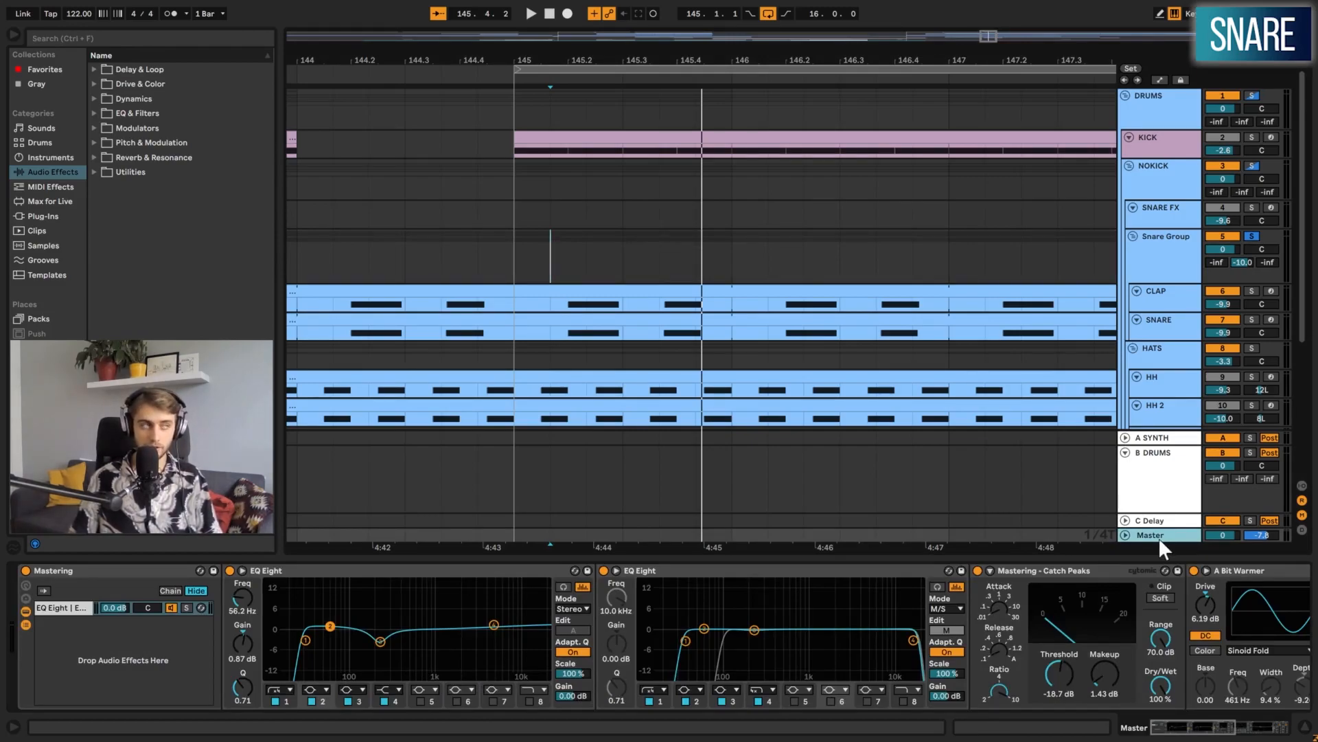
click(1160, 271)
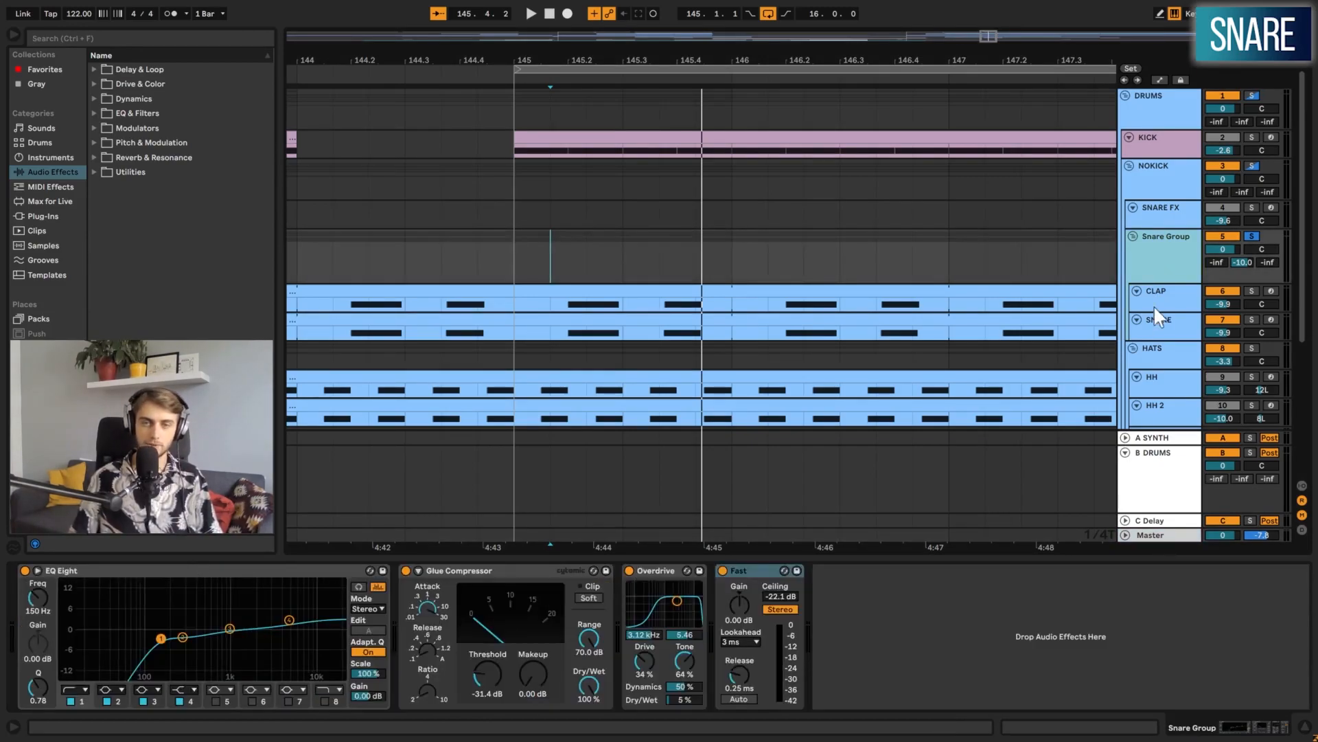
Solo the HATS group, play it from bar 145, and show its sidechained Compressor chain
click(1158, 352)
click(1252, 348)
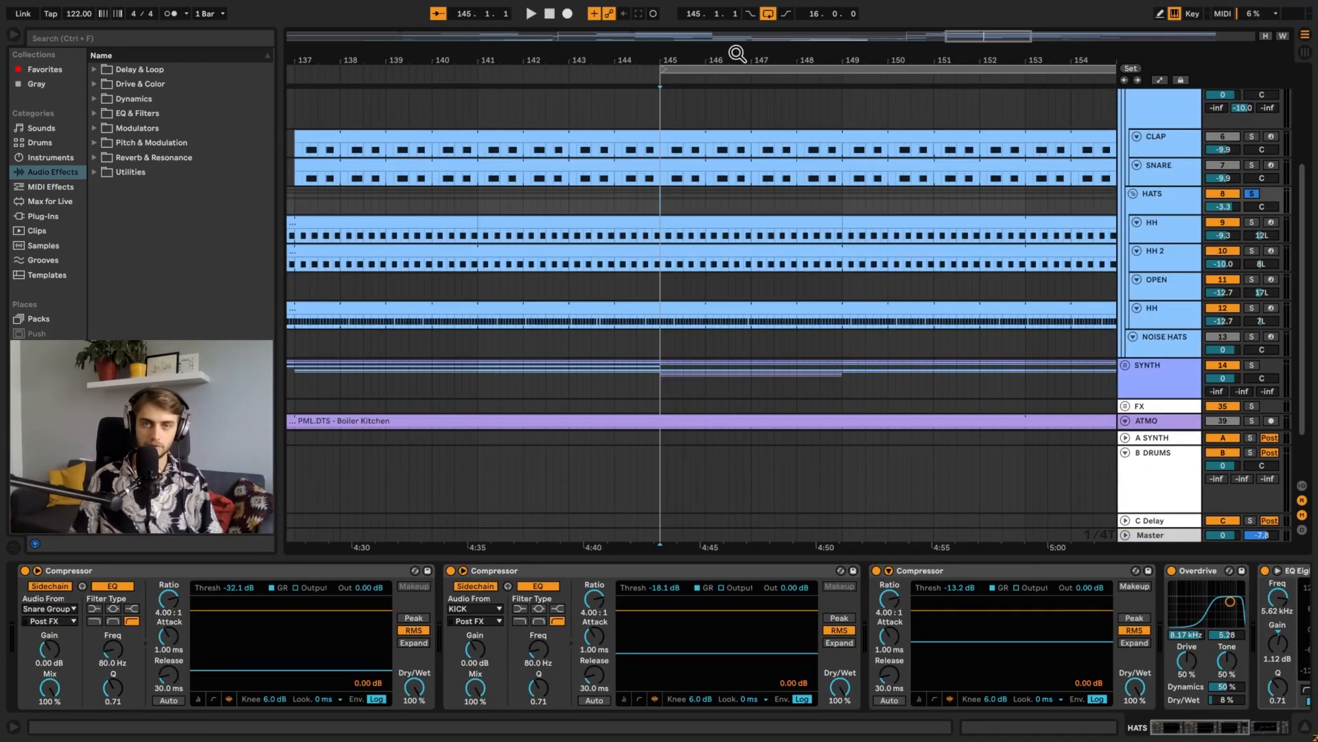
mouse_move(743, 70)
mouse_down()
mouse_move(609, 96)
mouse_move(737, 92)
mouse_up()
drag(736, 92, 743, 70)
drag(744, 59, 702, 97)
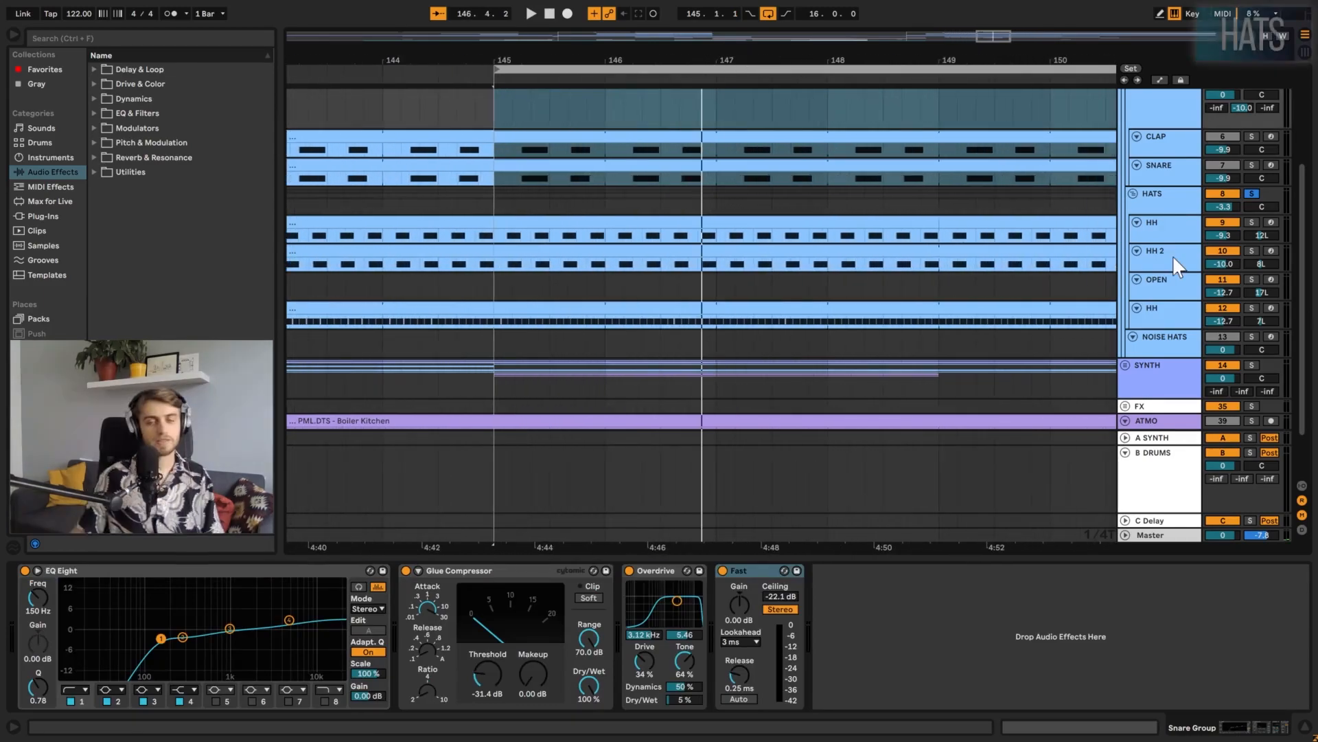
key(space)
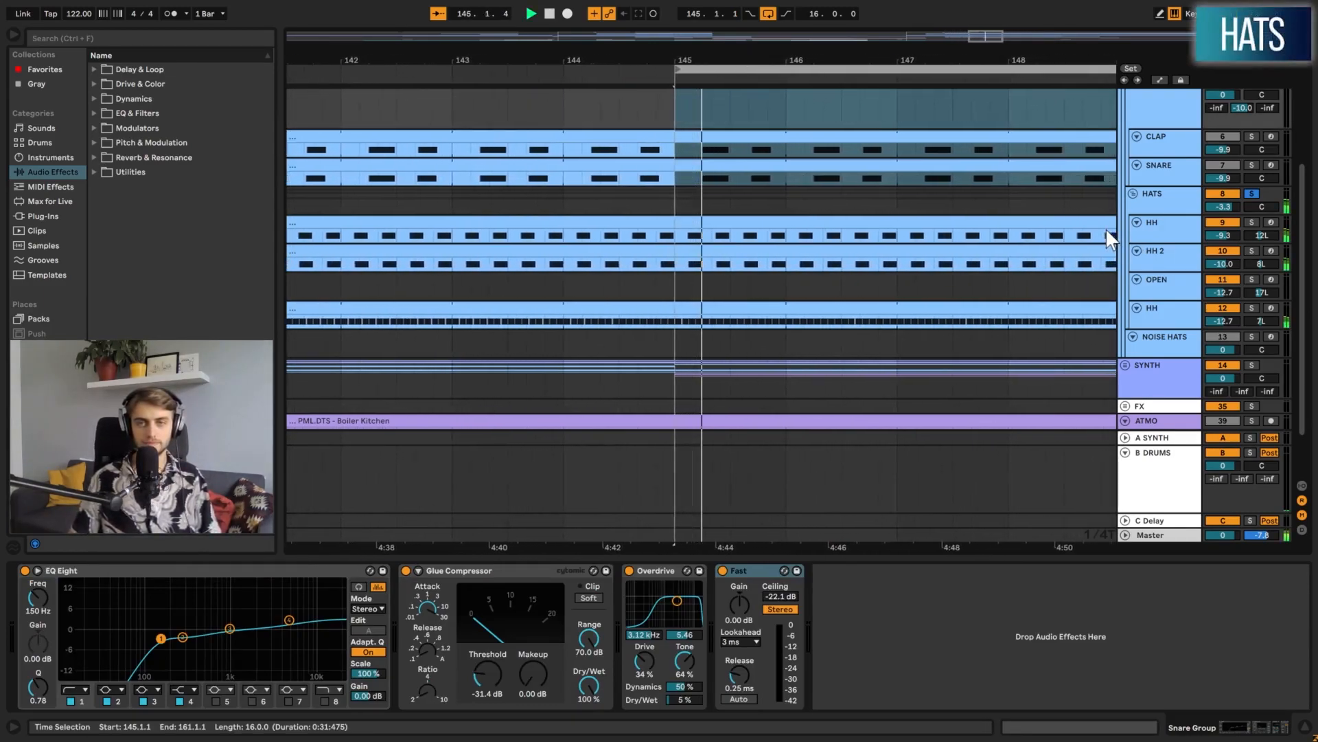
click(1160, 201)
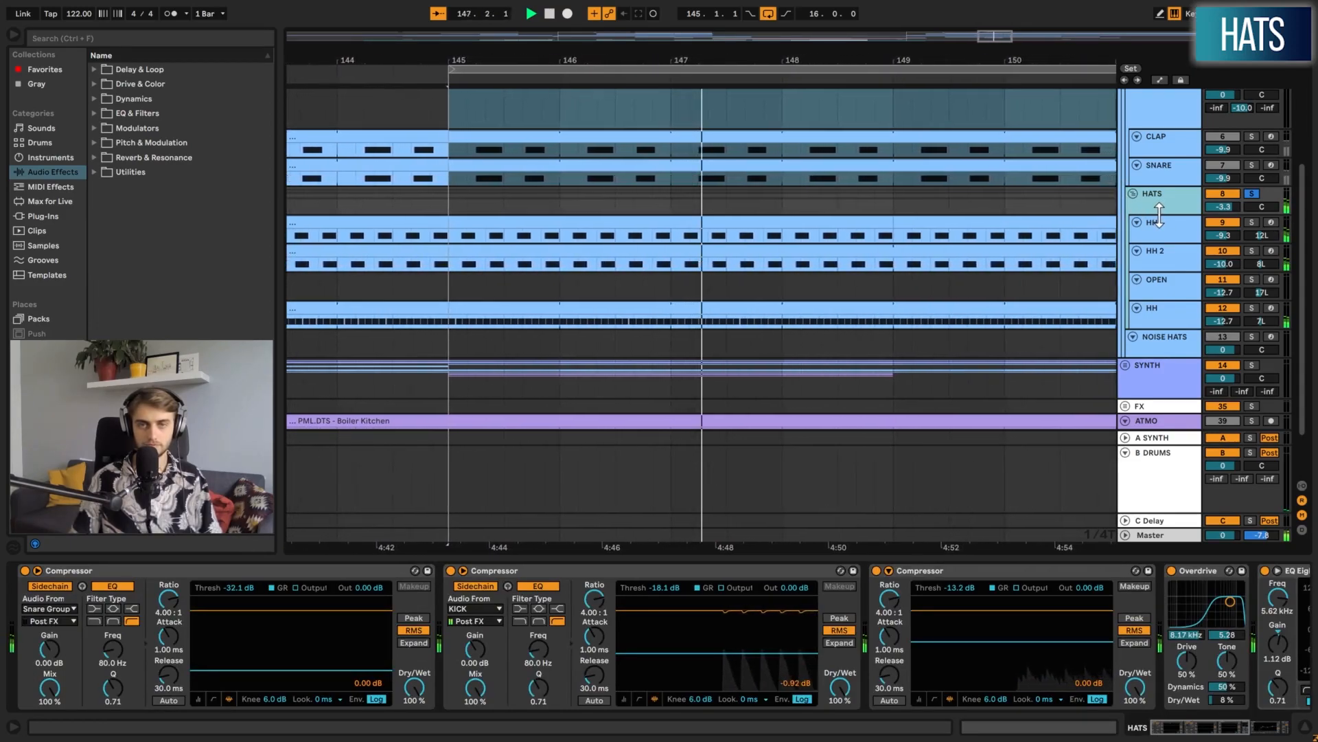
key(space)
Solo and play the first HH track, and examine its devices from Operator through to the Limiter
click(1177, 232)
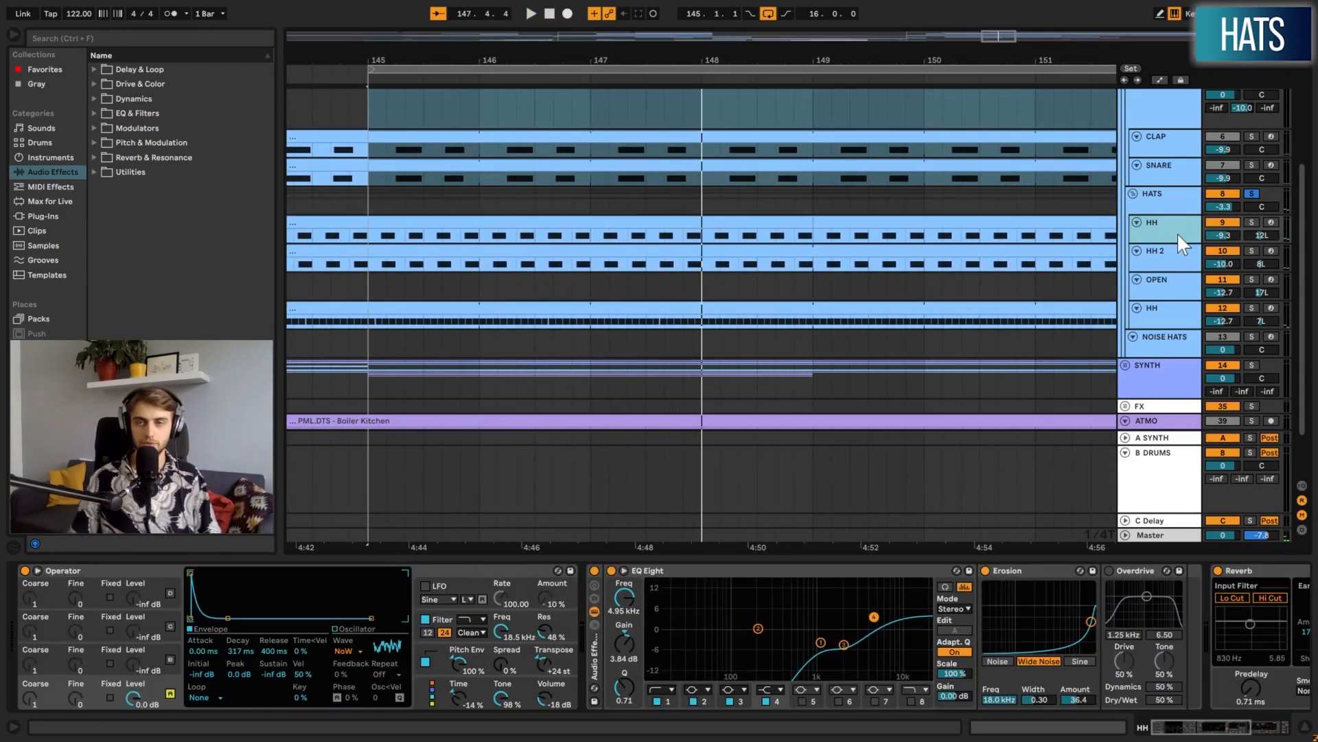
click(1251, 222)
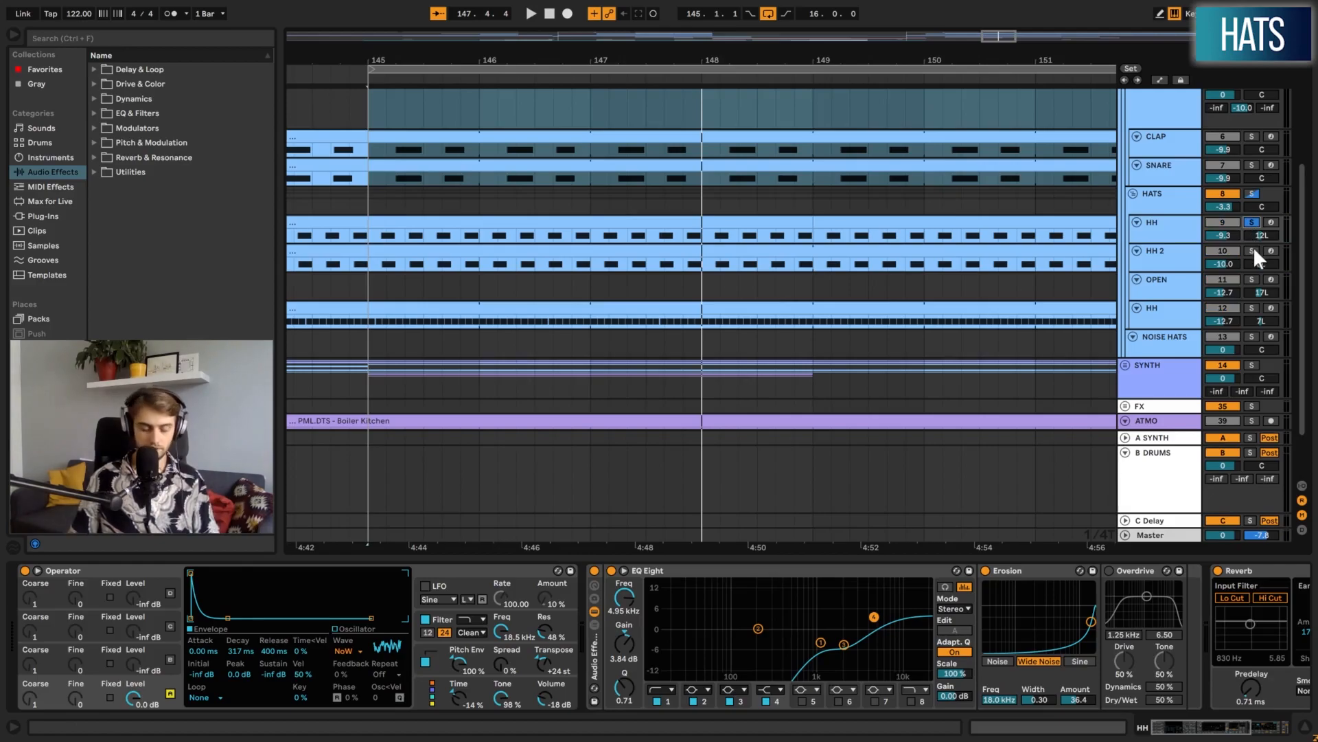
key(space)
click(1154, 228)
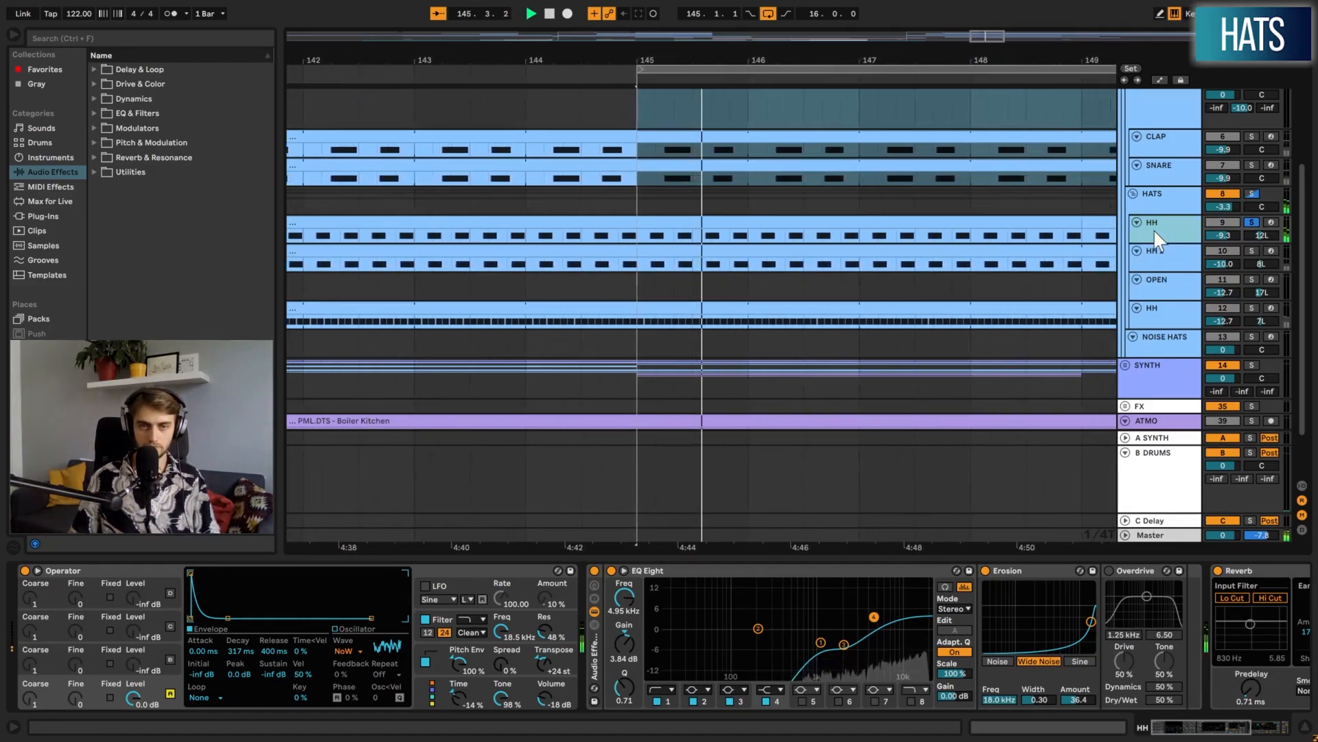
key(space)
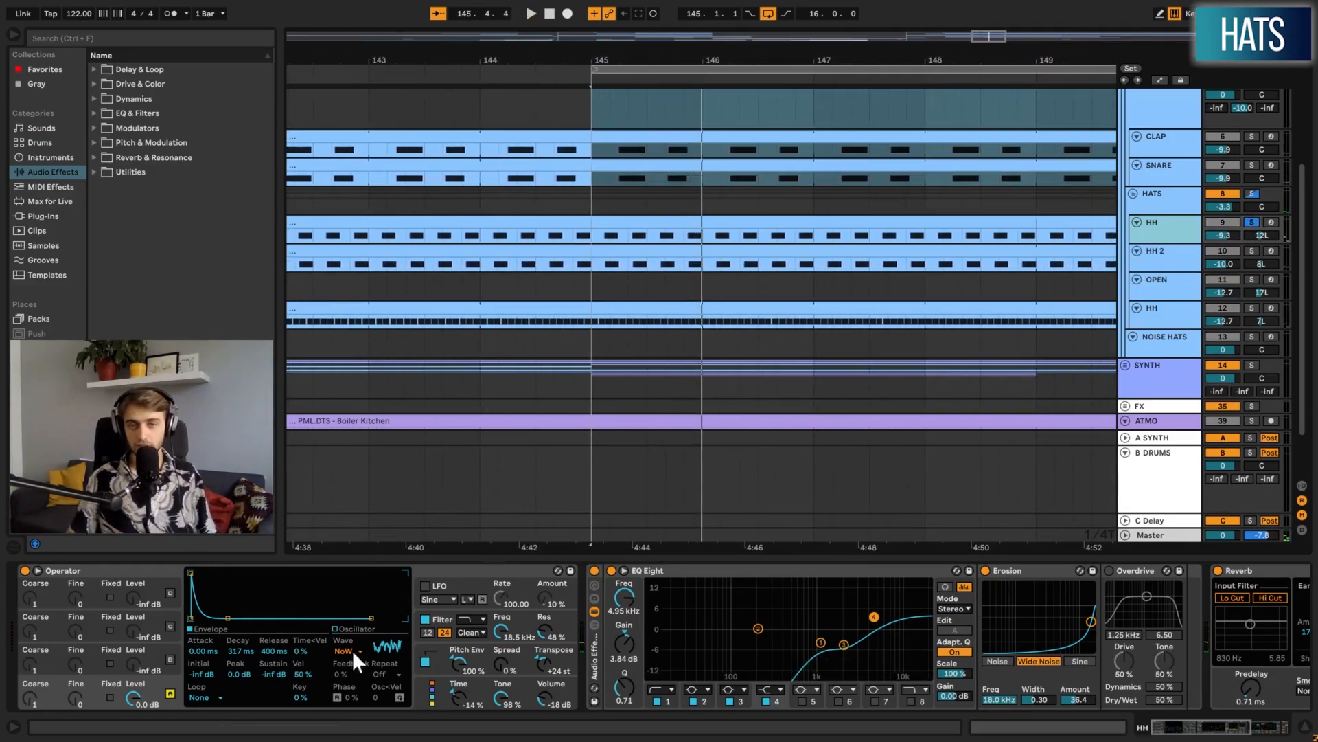
drag(1174, 718, 1260, 733)
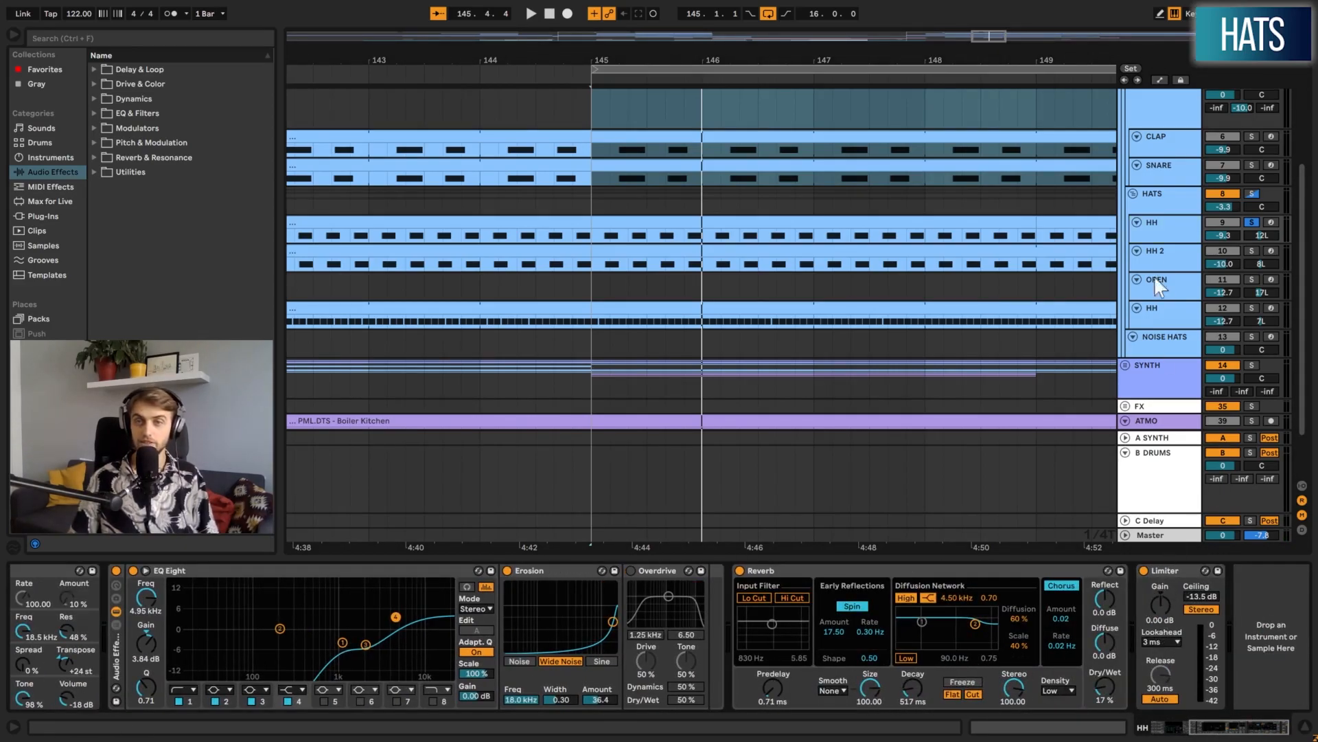
Solo the HH 2 track, show its PML_DPV7_SV_CH_030 sample, and play it from bar 145
click(1163, 254)
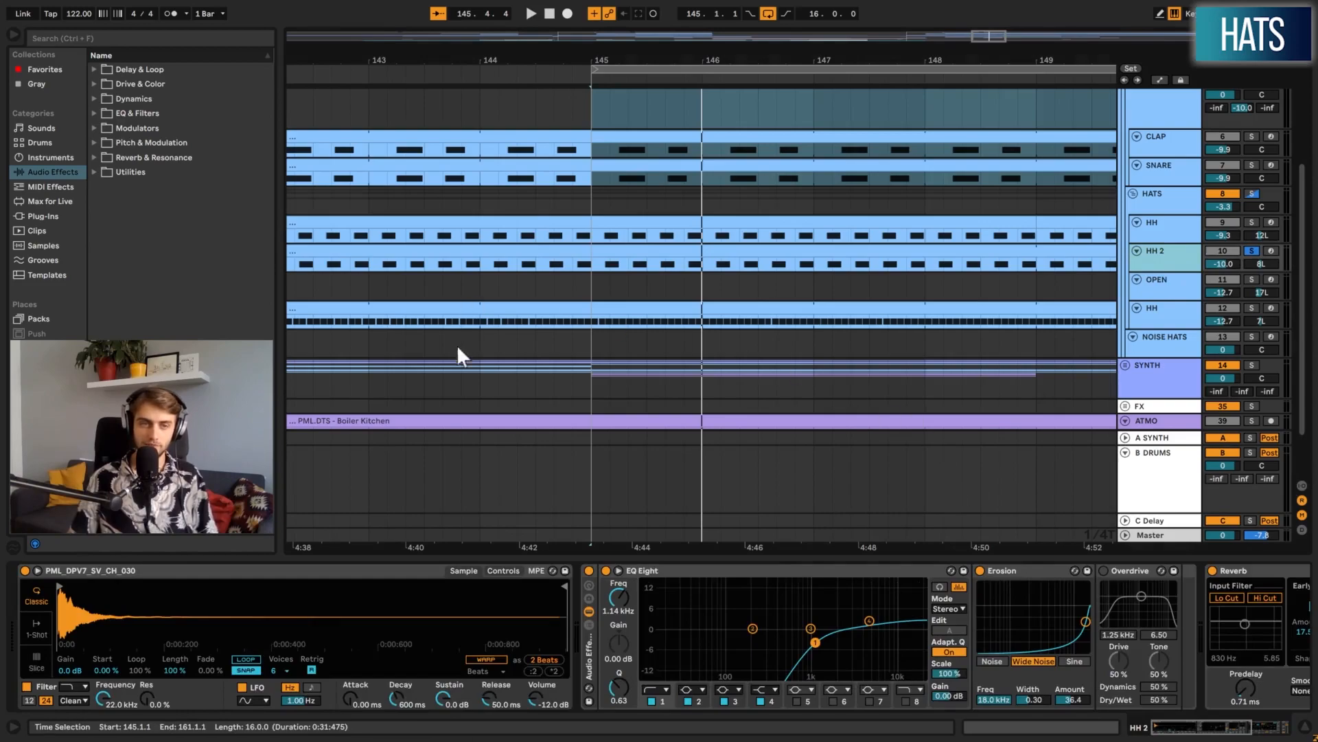
click(84, 569)
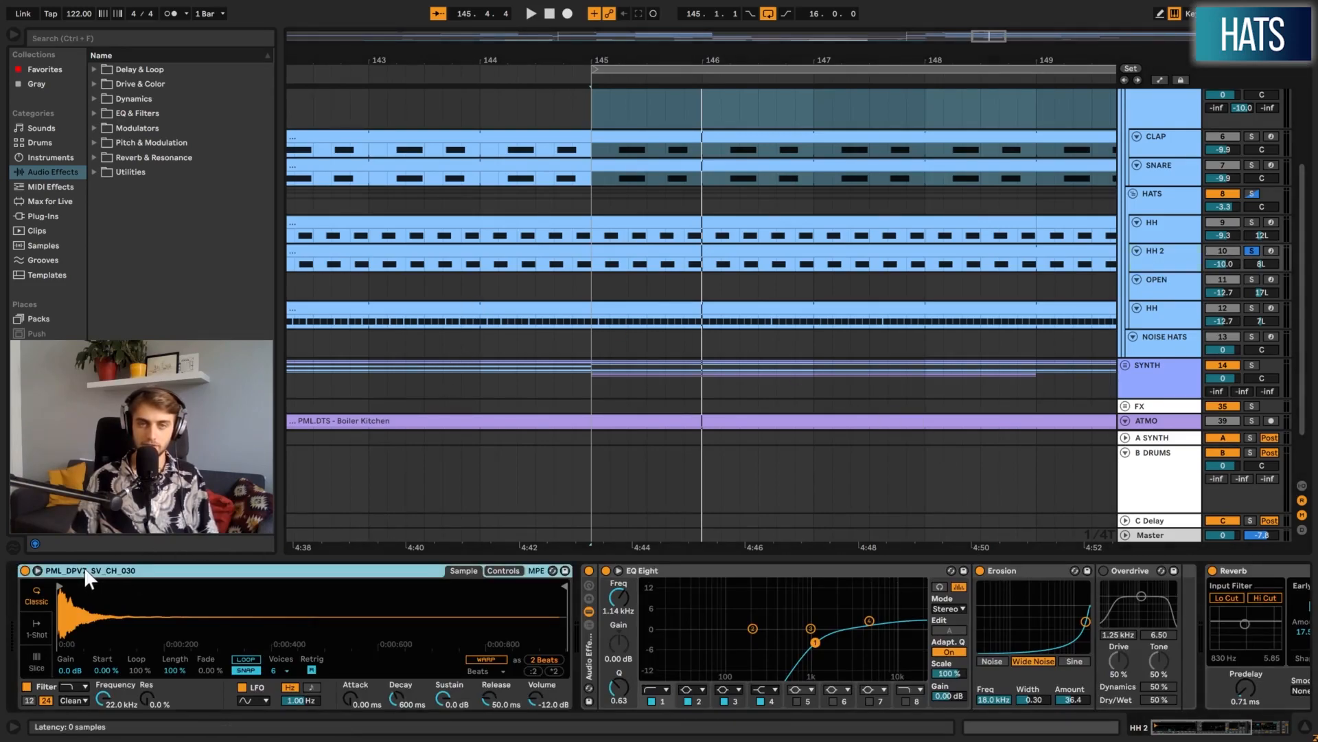
key(space)
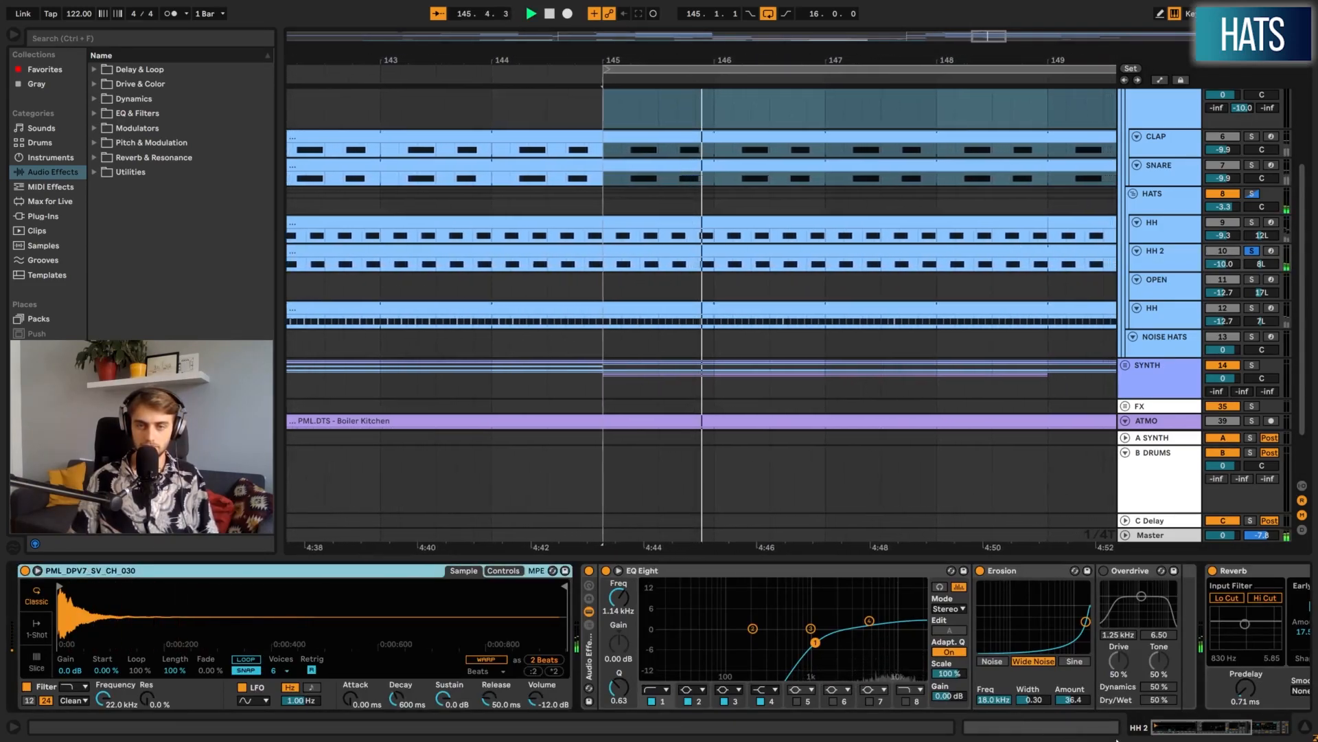
key(space)
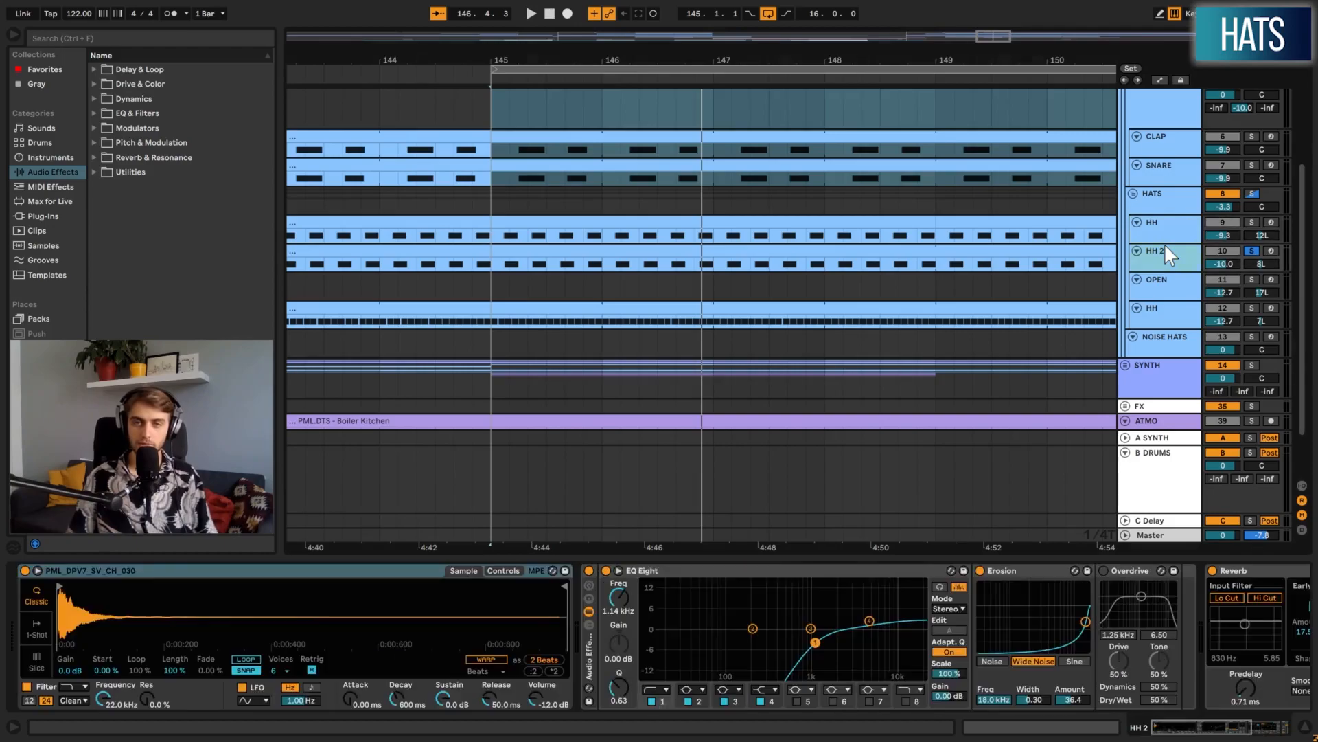
Solo the OPEN track to hear its clip at bar 65, and move the 16-bar loop to start at bar 137
click(1253, 279)
drag(765, 60, 765, 6)
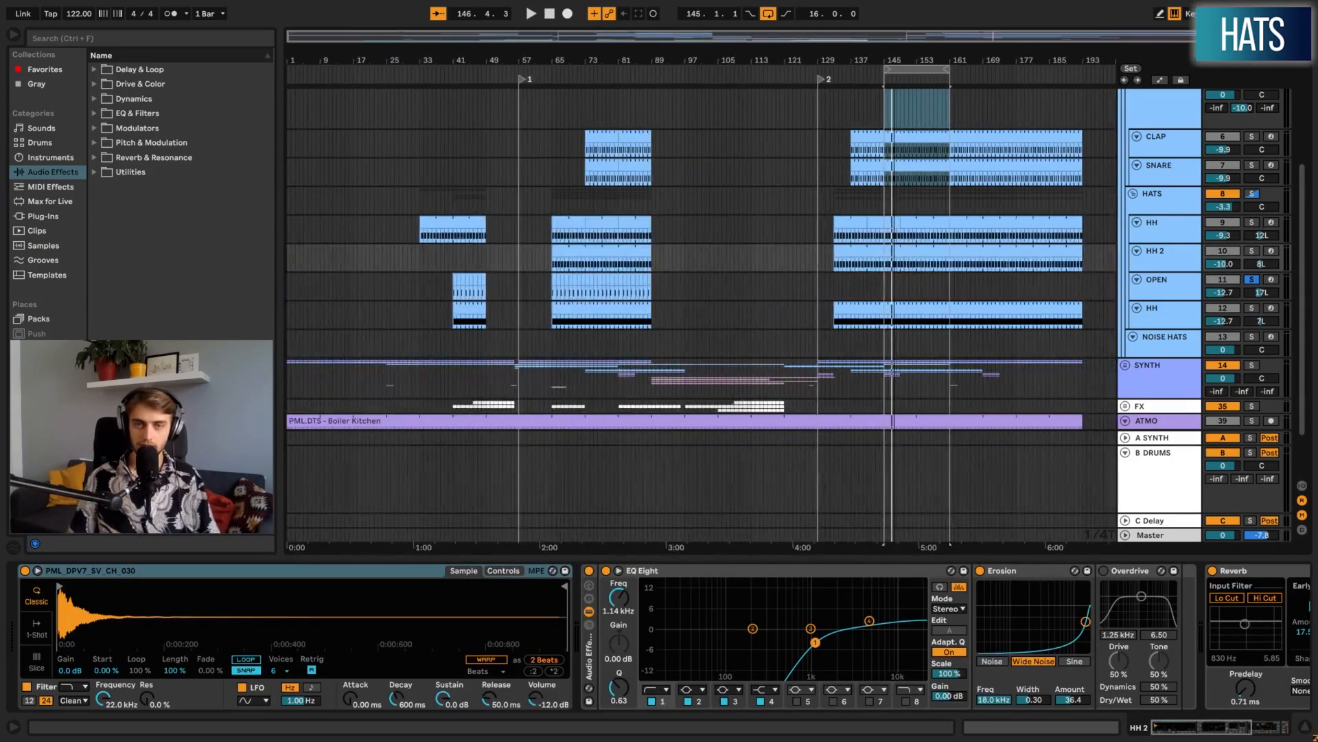
click(567, 276)
click(555, 277)
key(space)
drag(921, 69, 833, 58)
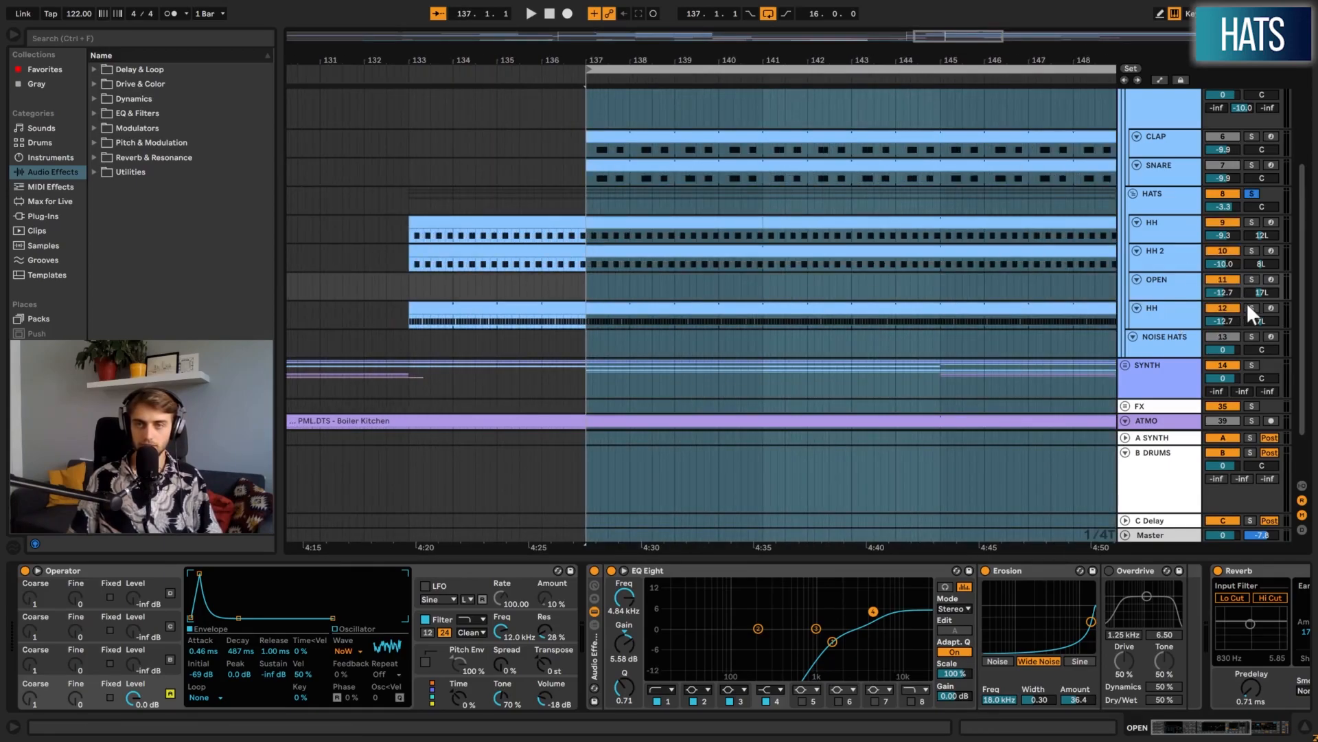
Solo the second HH track, below OPEN, enlarge its lane, and play it from bar 137 while watching Operator's decay
click(1251, 307)
click(1142, 308)
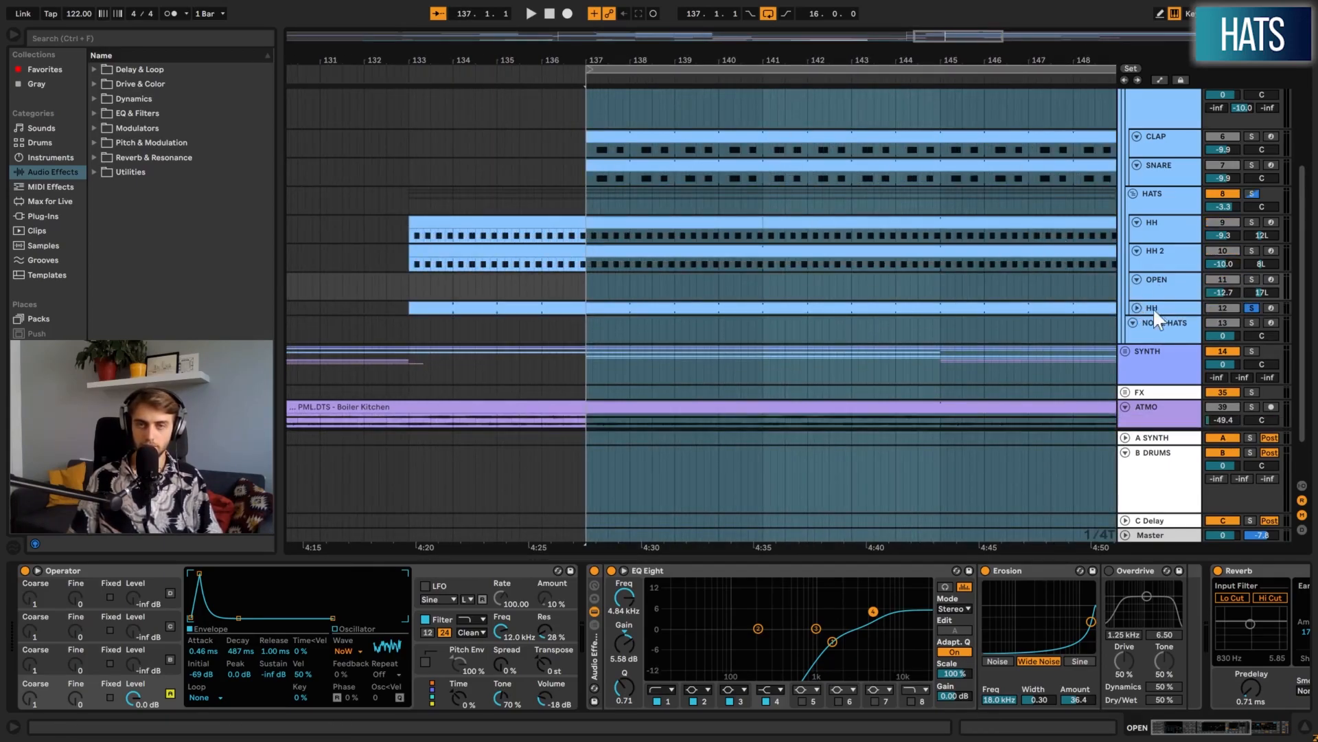
click(1136, 305)
key(space)
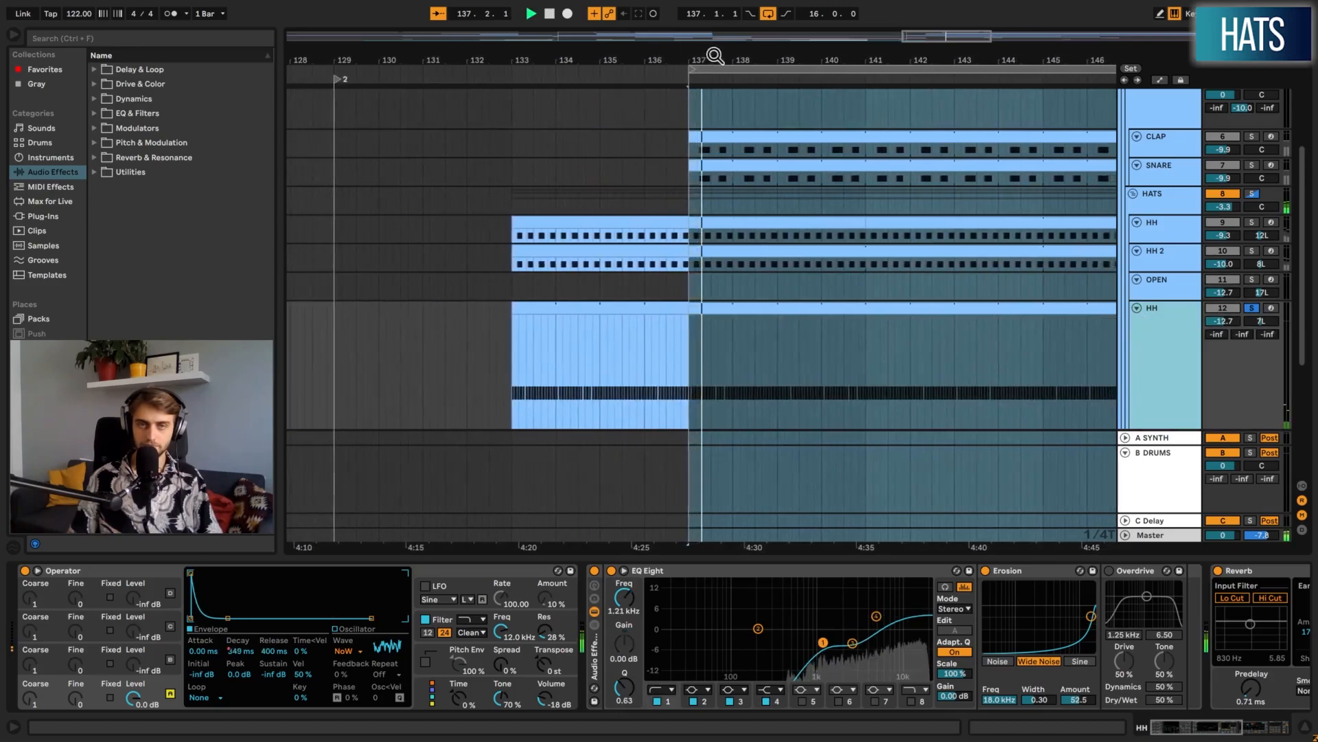
drag(714, 56, 653, 96)
click(684, 373)
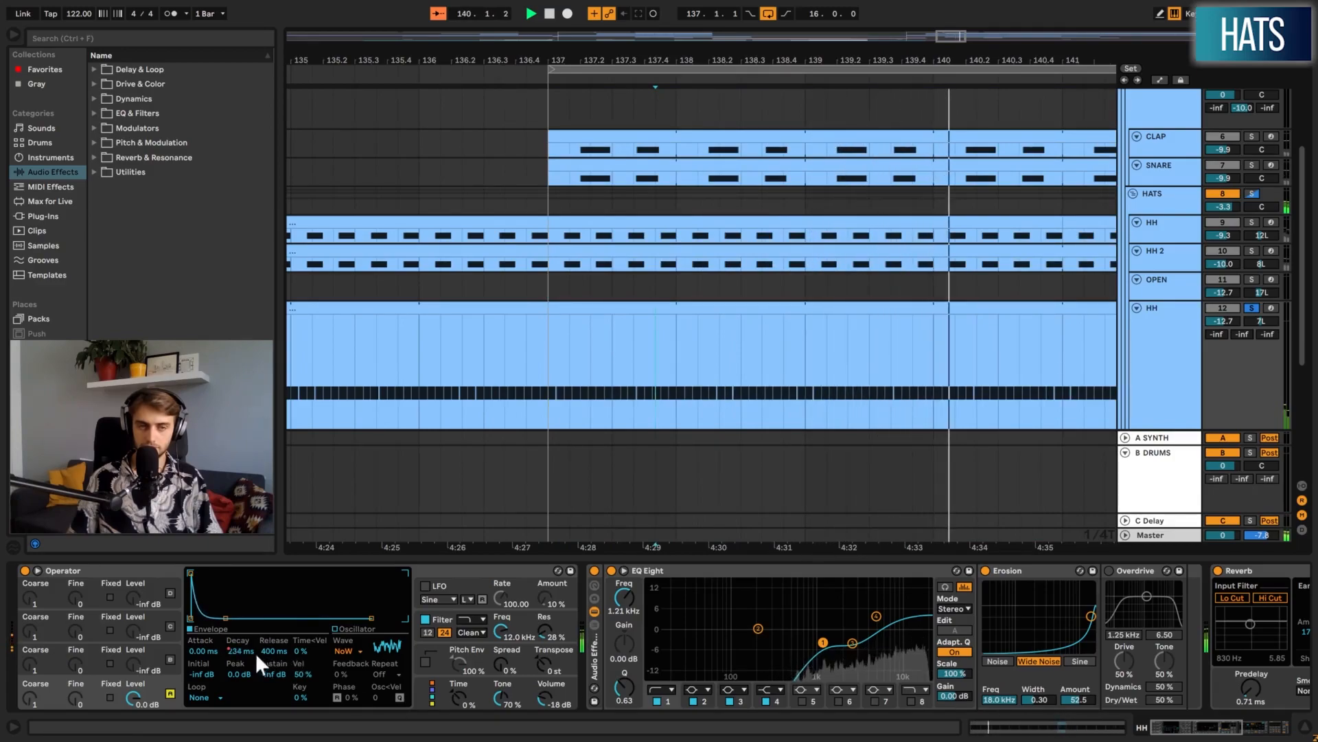
key(space)
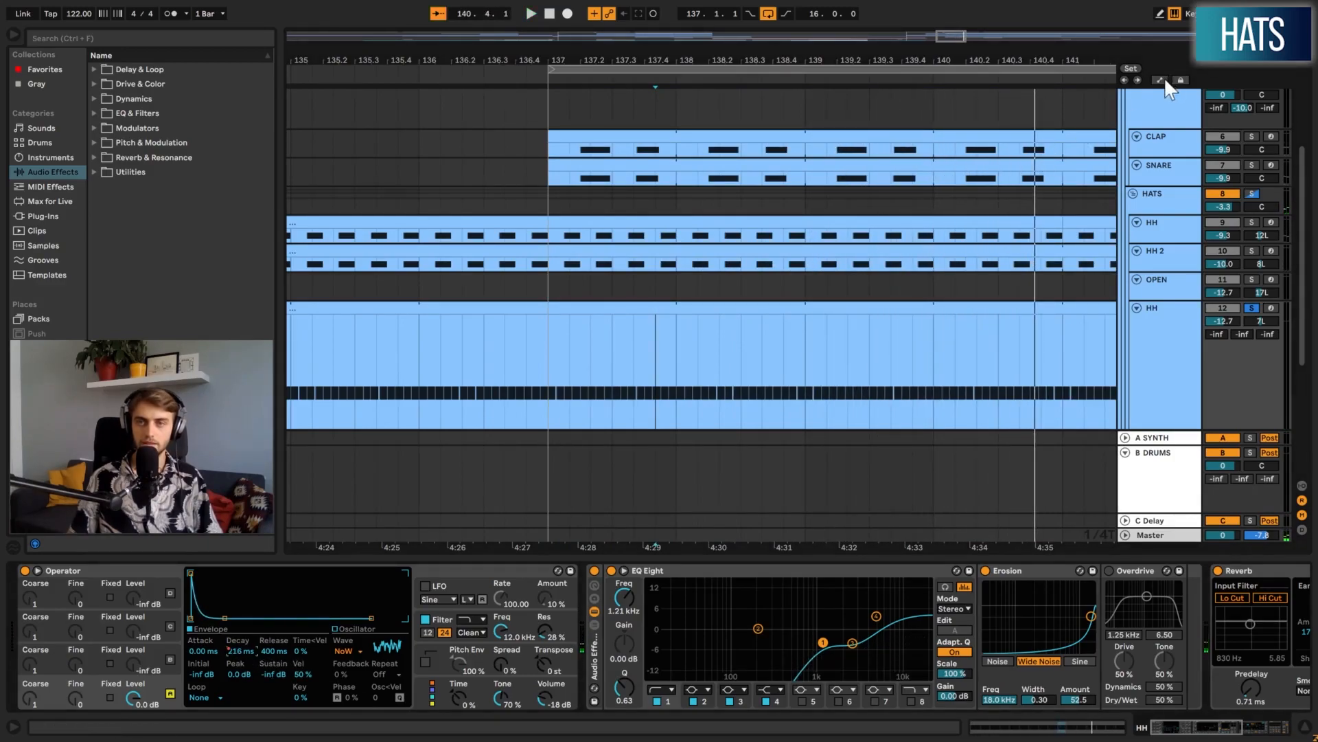
Display the automation lanes and examine Operator's Ae Decay automation on the soloed HH track from bar 133 onward
key(a)
scroll(887, 338, up, 2)
scroll(886, 335, down, 5)
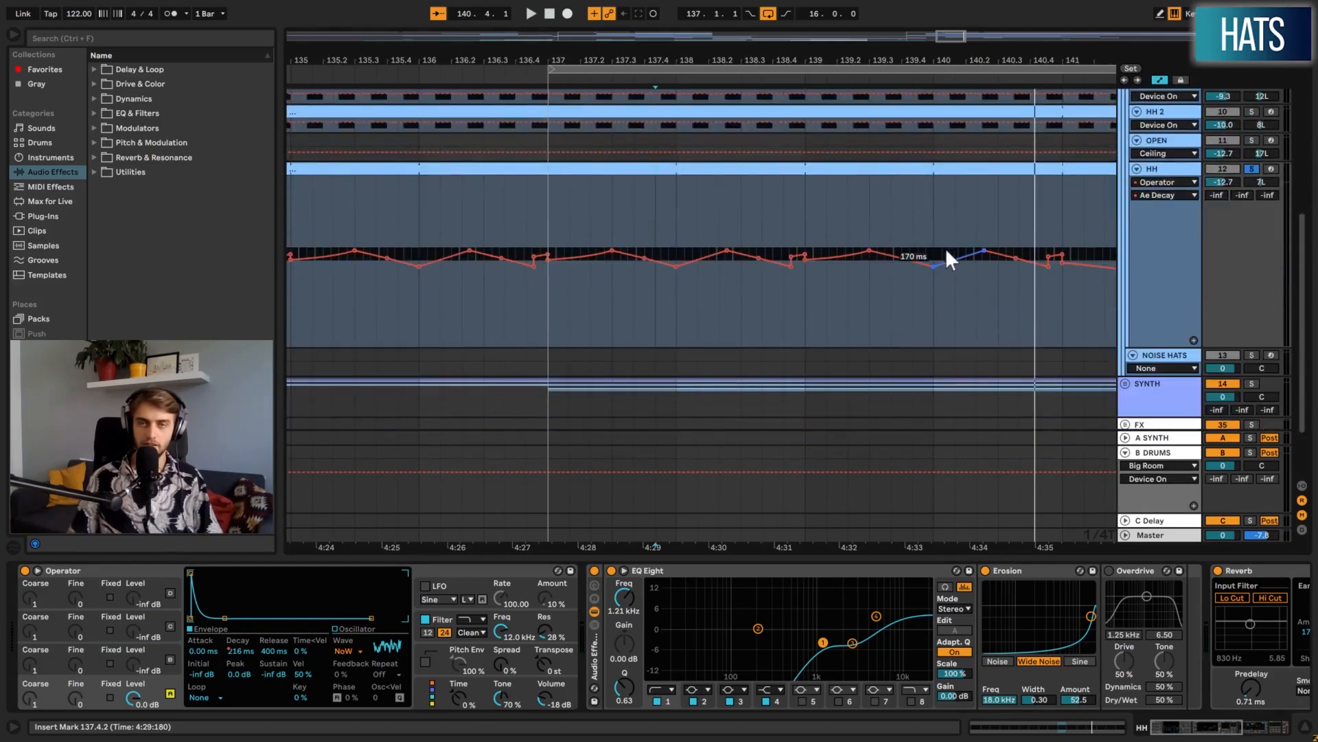
drag(876, 61, 534, 24)
drag(433, 227, 989, 206)
click(987, 197)
drag(630, 57, 629, 25)
click(924, 169)
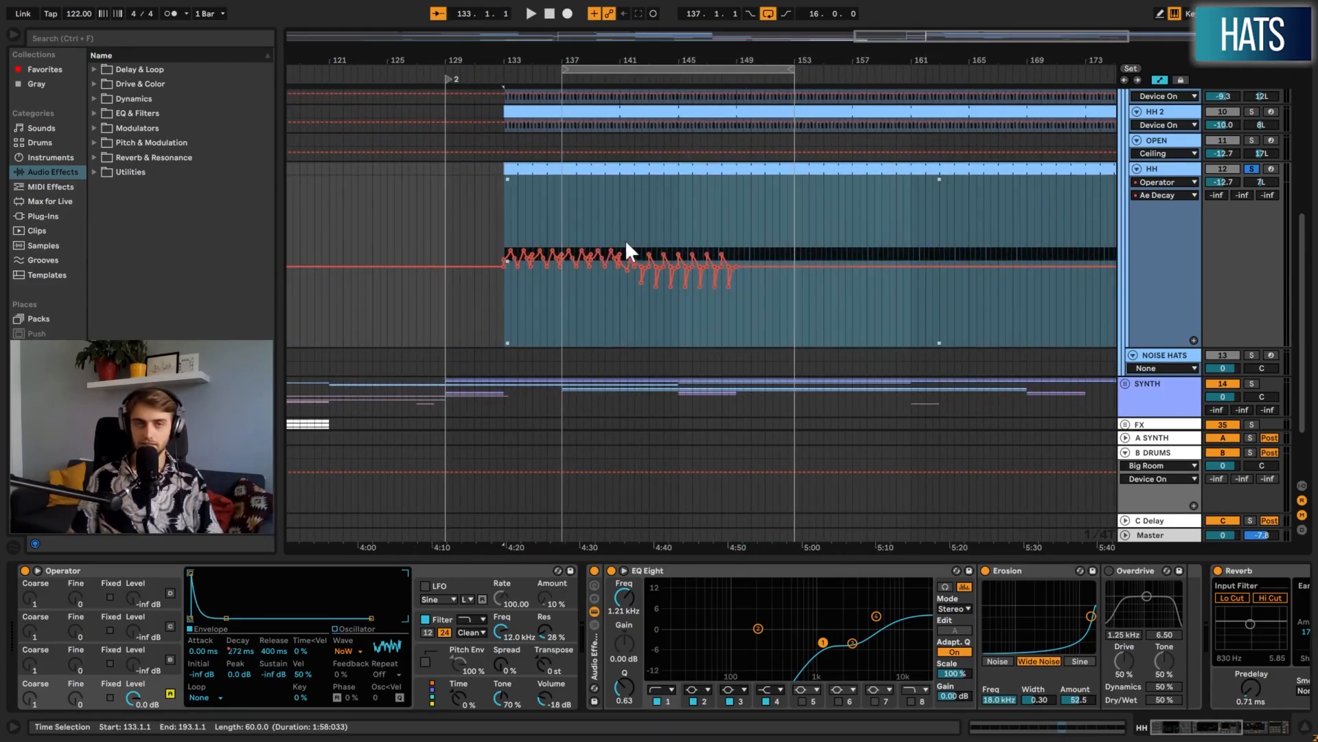
Play the soloed HH track around bar 144 to hear its Ae Decay automation
key(plus)
click(696, 206)
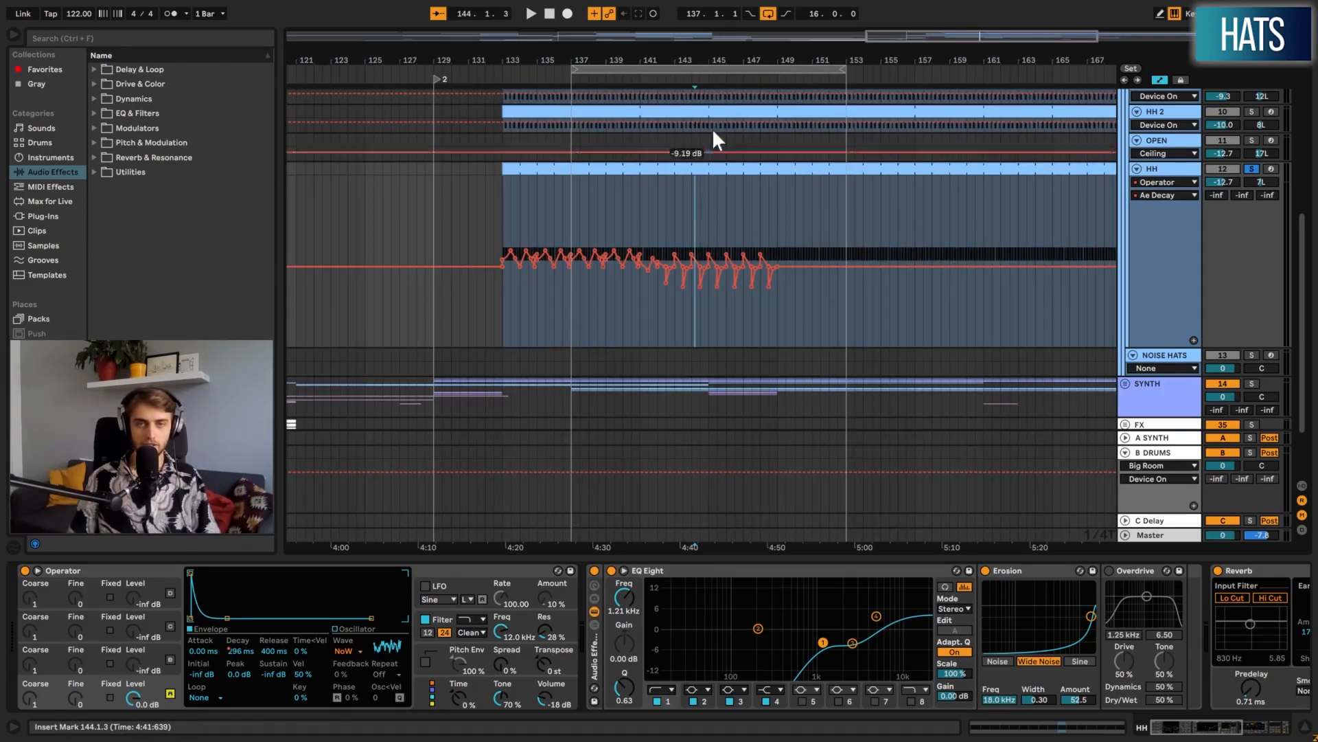
drag(697, 64, 696, 172)
key(space)
click(766, 210)
key(space)
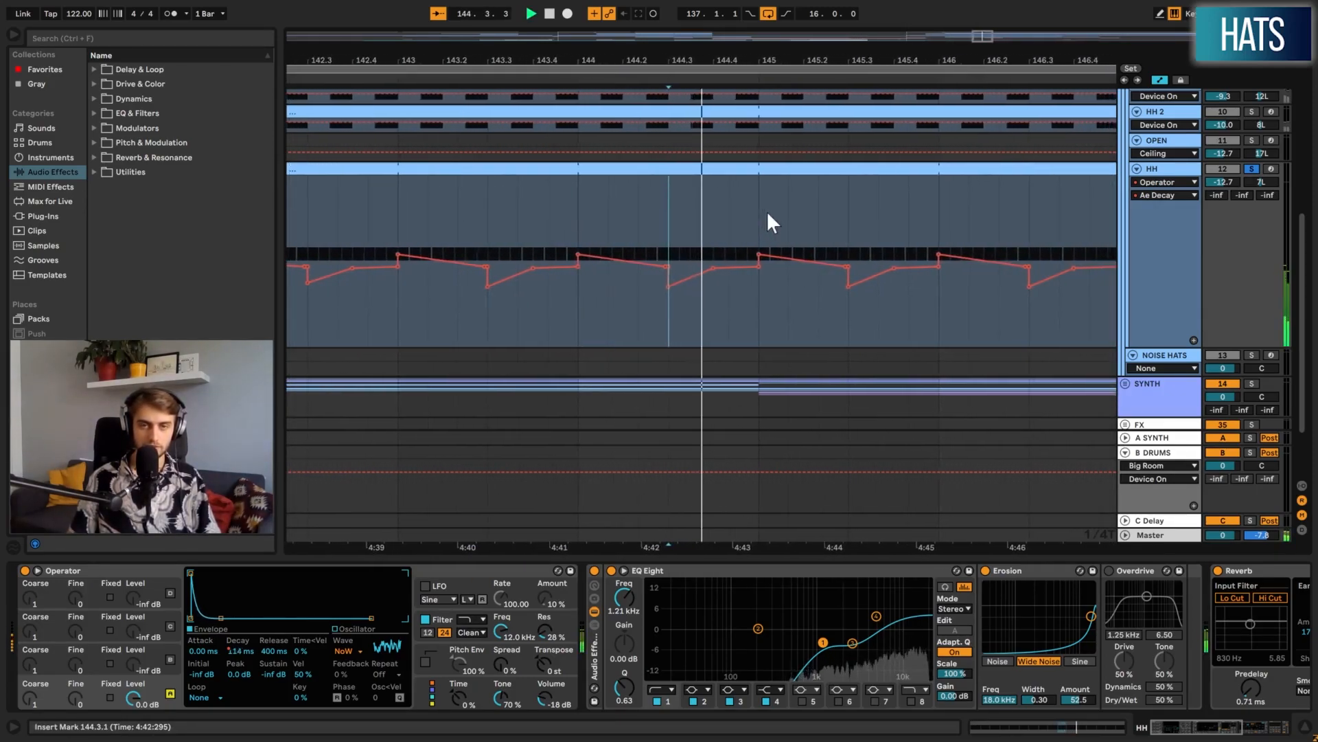
click(577, 223)
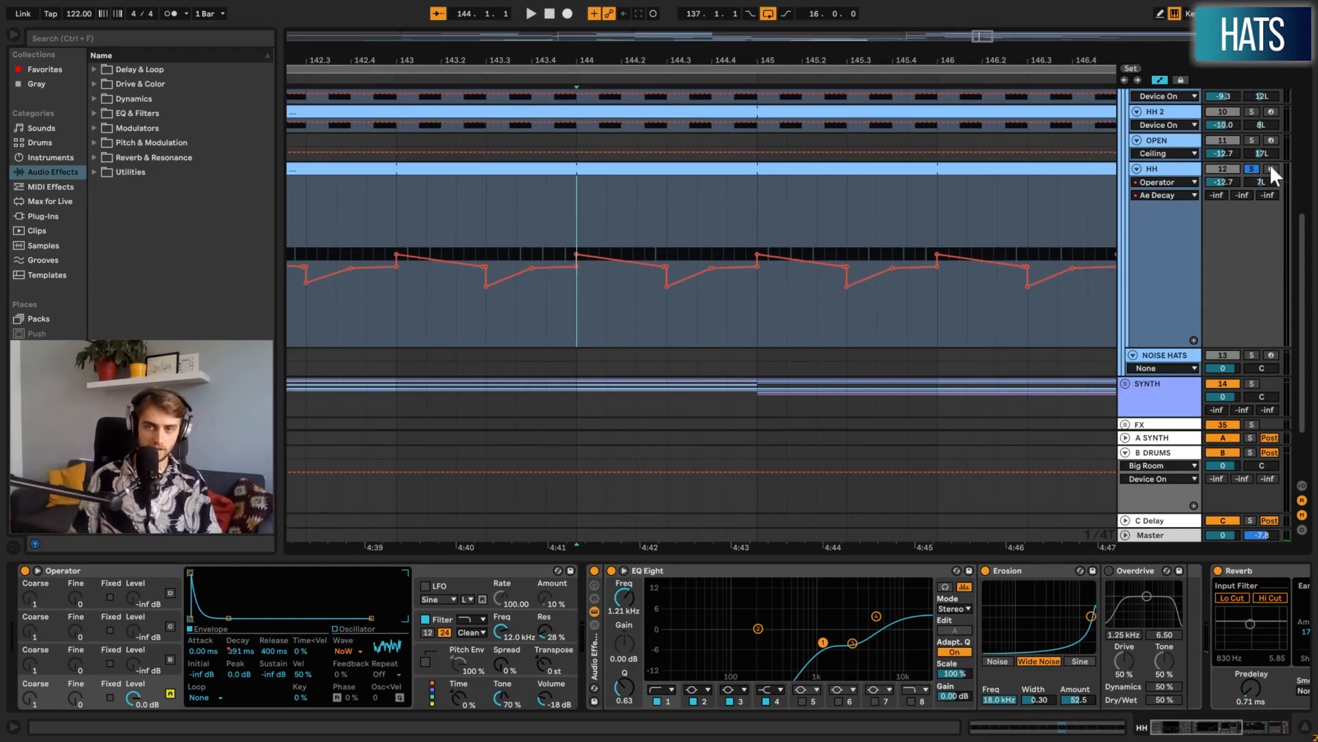
Arm the soloed HH track for recording, show the whole arrangement, and highlight about bars 22 to 111 on NOISE HATS and SYNTH
click(1271, 168)
click(664, 215)
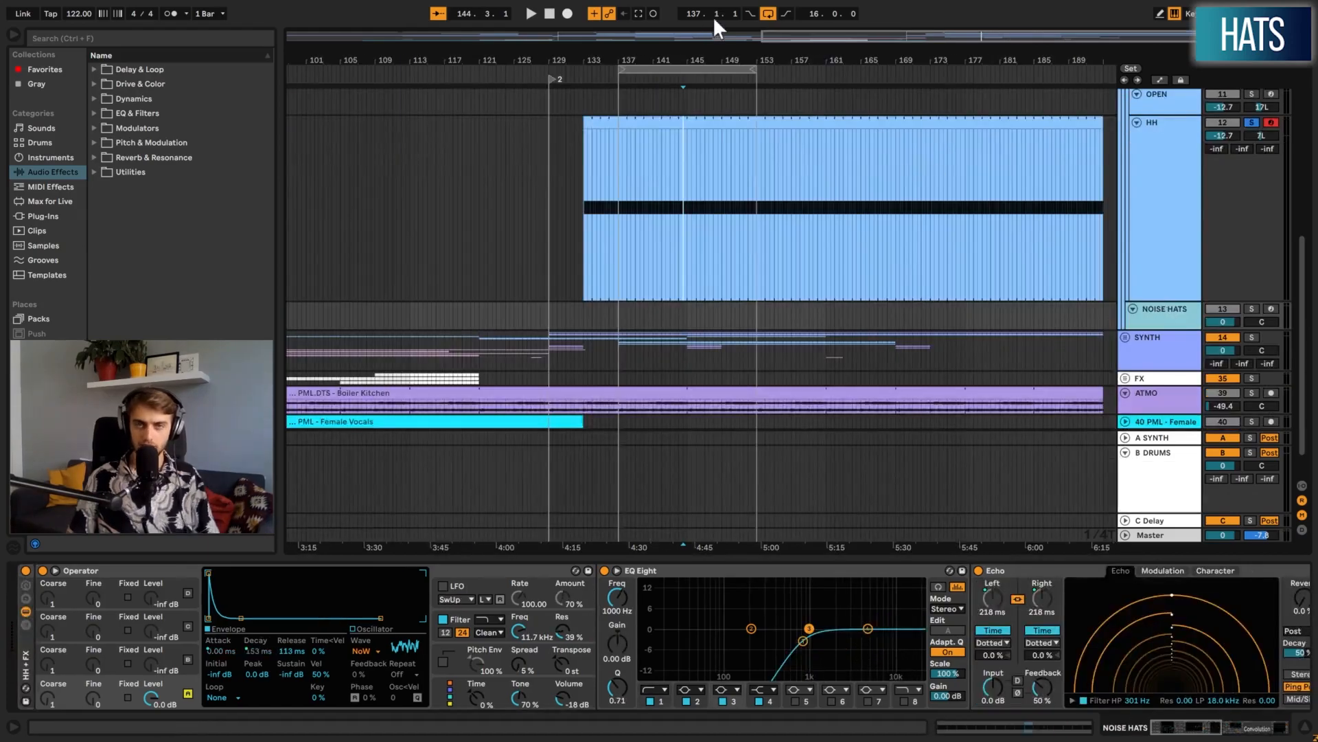
double_click(714, 35)
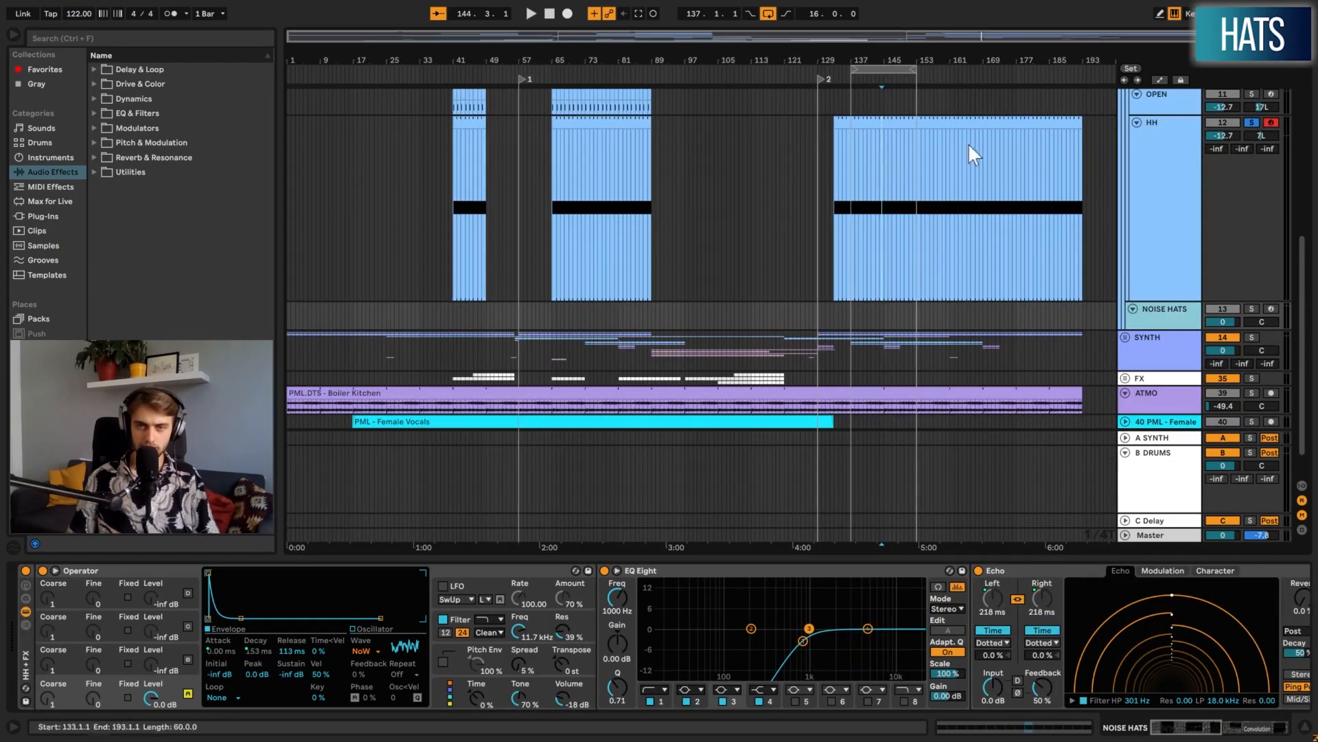
drag(744, 343, 377, 373)
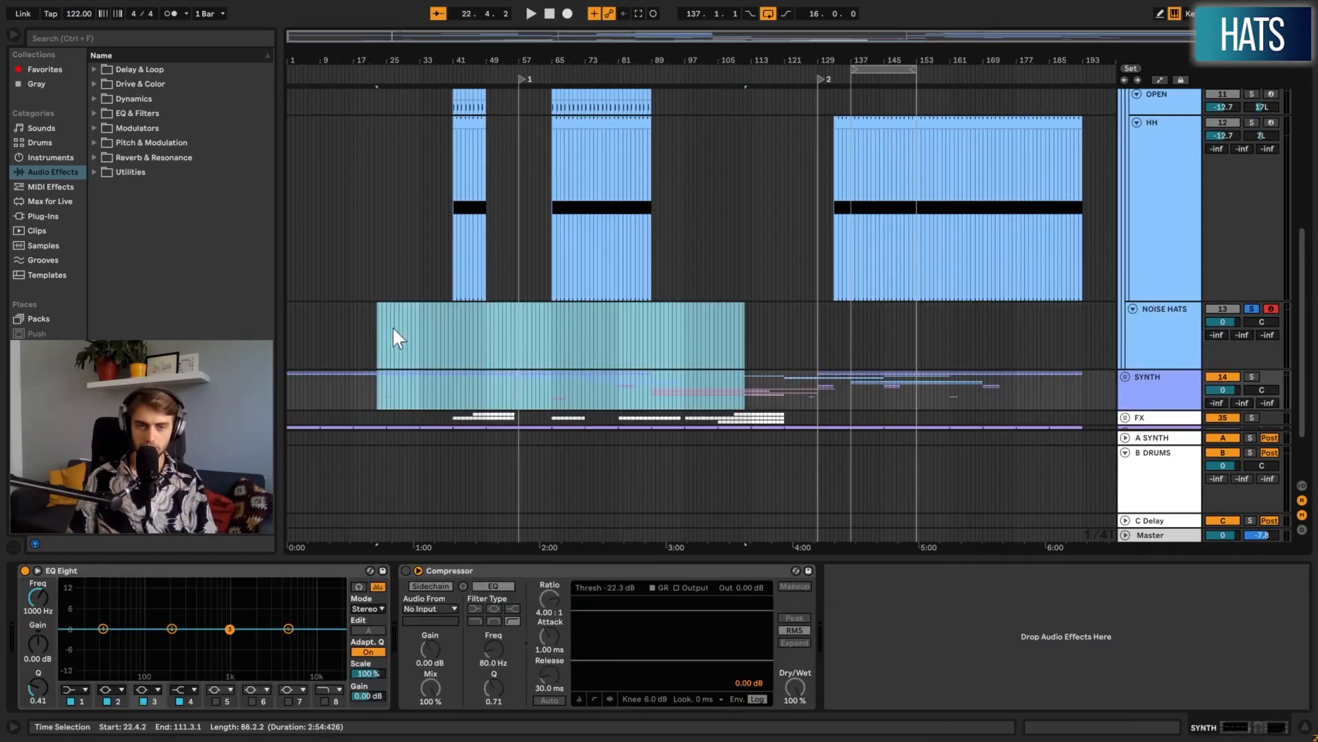
Collapse the DRUMS group so the whole arrangement shows, and solo and unfold the SYNTH group
click(393, 327)
click(289, 328)
drag(302, 337, 981, 305)
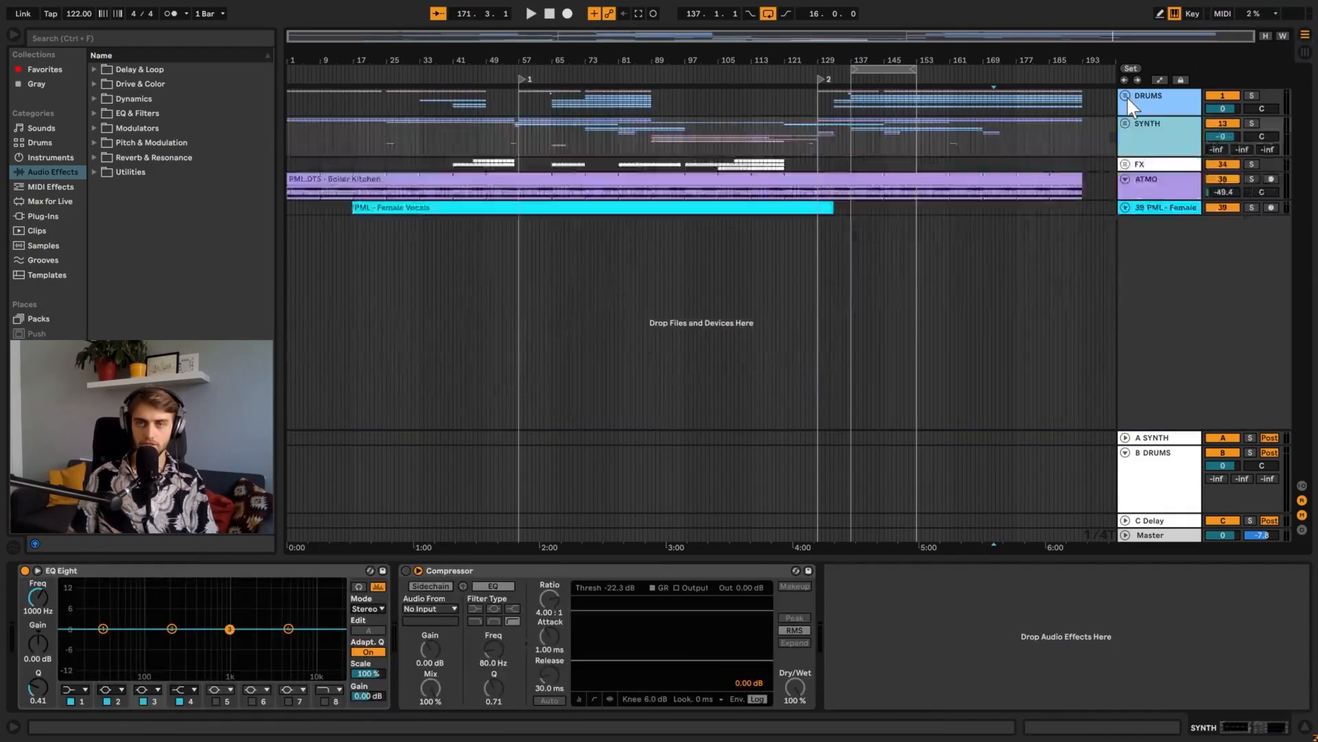
click(1251, 123)
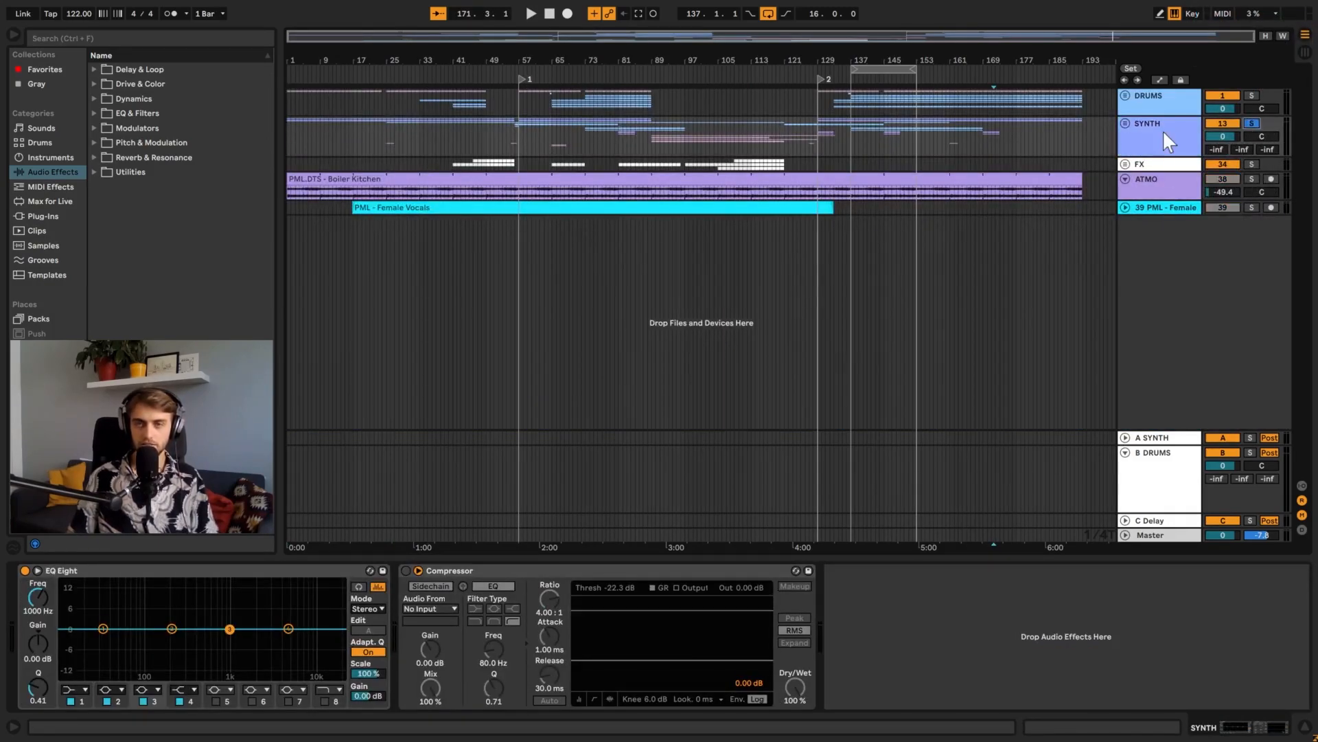
click(1125, 123)
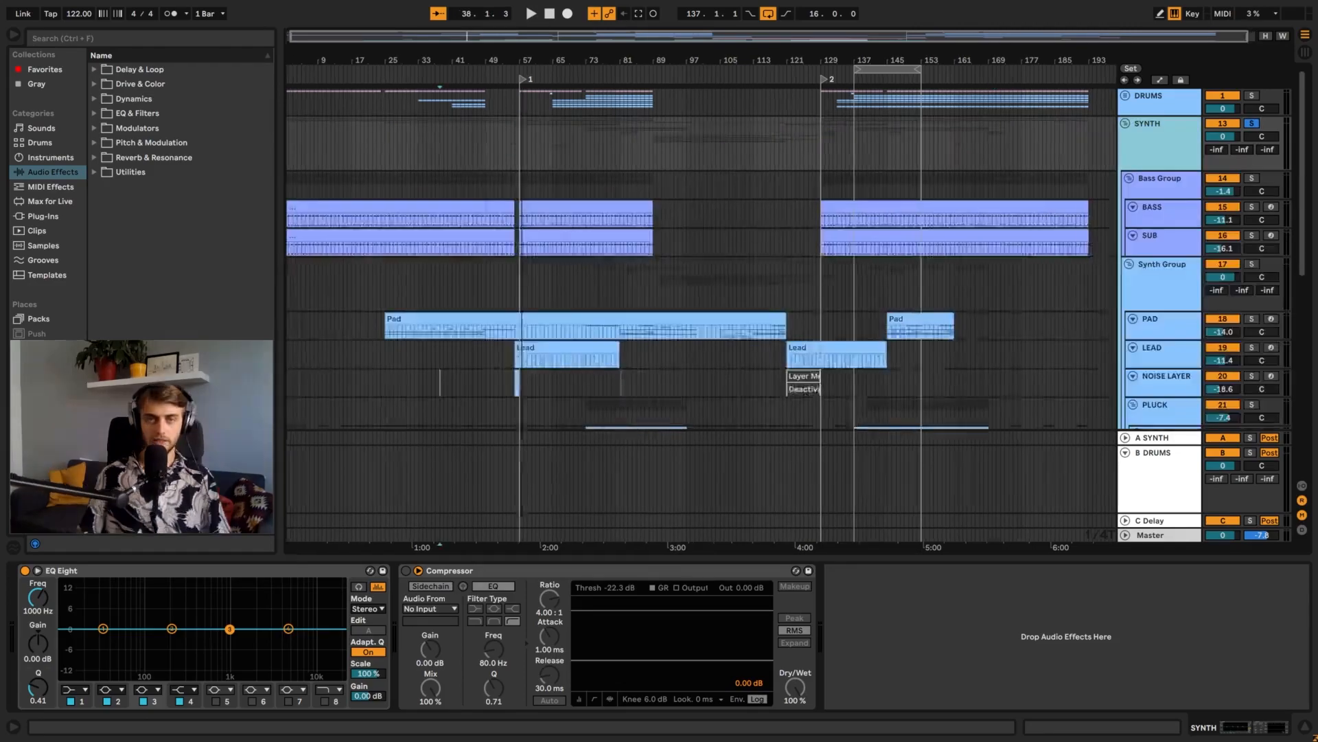
Solo the Bass Group and play the looped section from bar 137
drag(563, 60, 572, 90)
scroll(1162, 193, down, 2)
scroll(1132, 225, up, 2)
drag(967, 60, 684, 114)
click(1160, 183)
click(1252, 178)
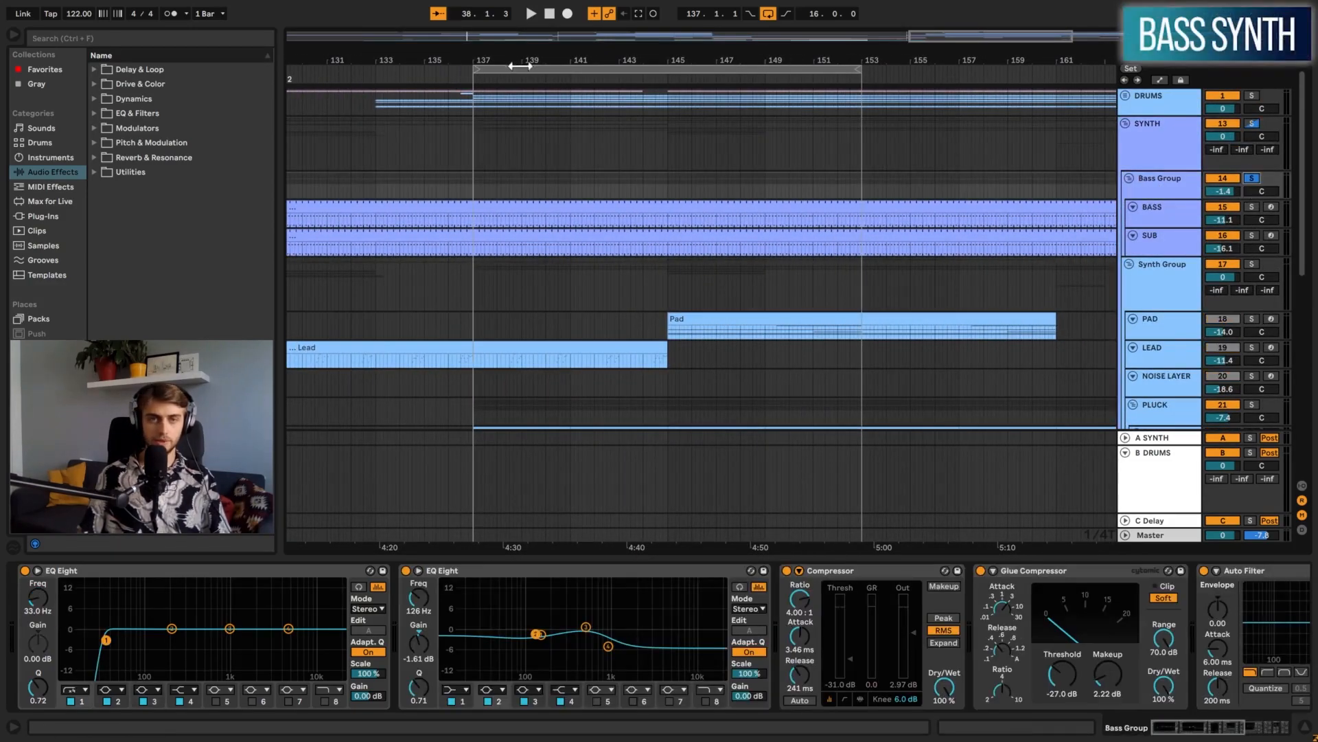
click(524, 69)
key(space)
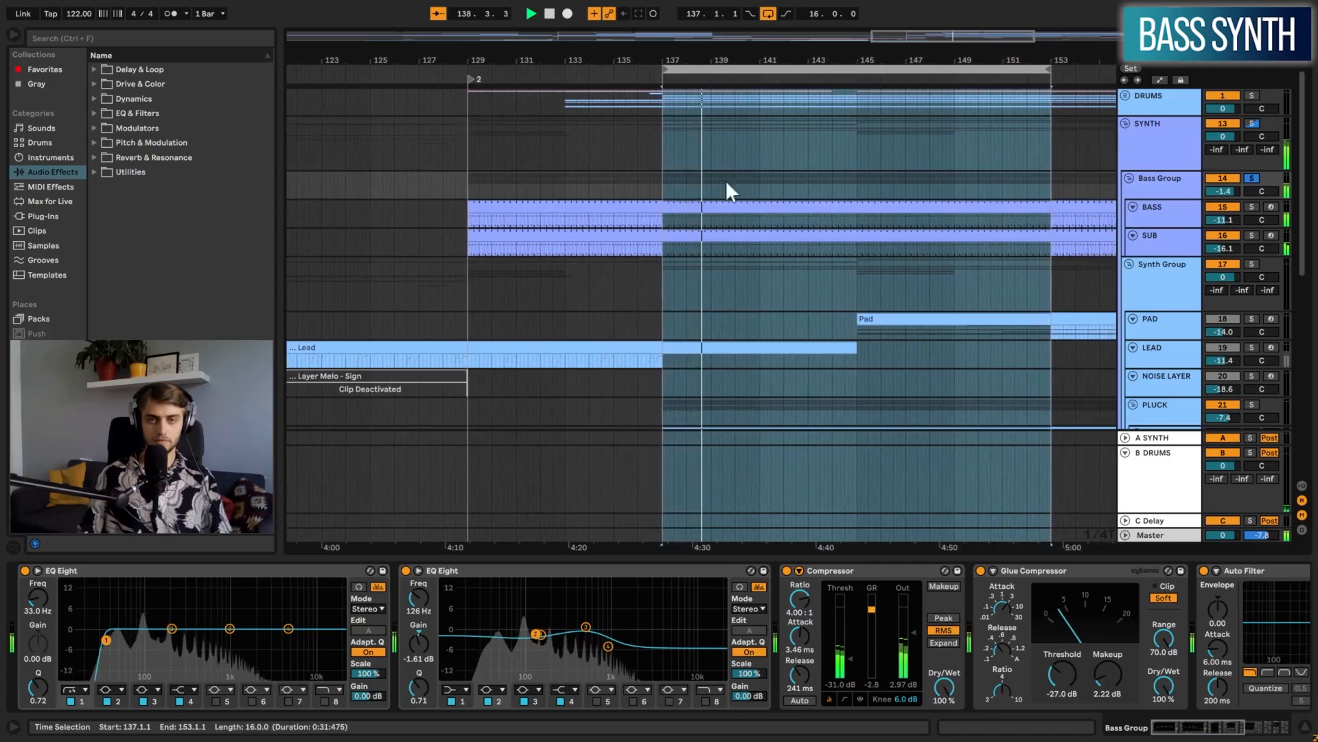
Stop playback and open the BASS clip's notes to examine its first G1 note
double_click(713, 209)
key(space)
click(670, 347)
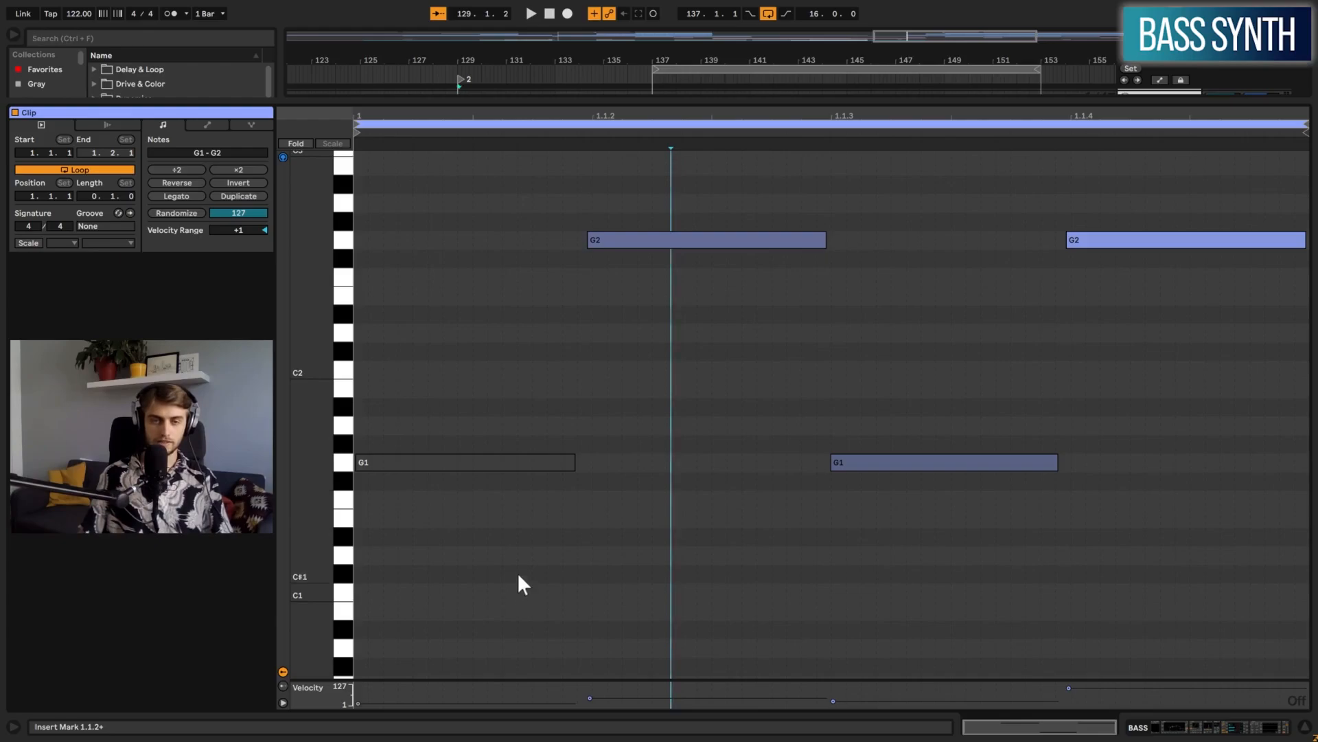
click(447, 463)
drag(449, 293, 465, 530)
key(shift+Tab)
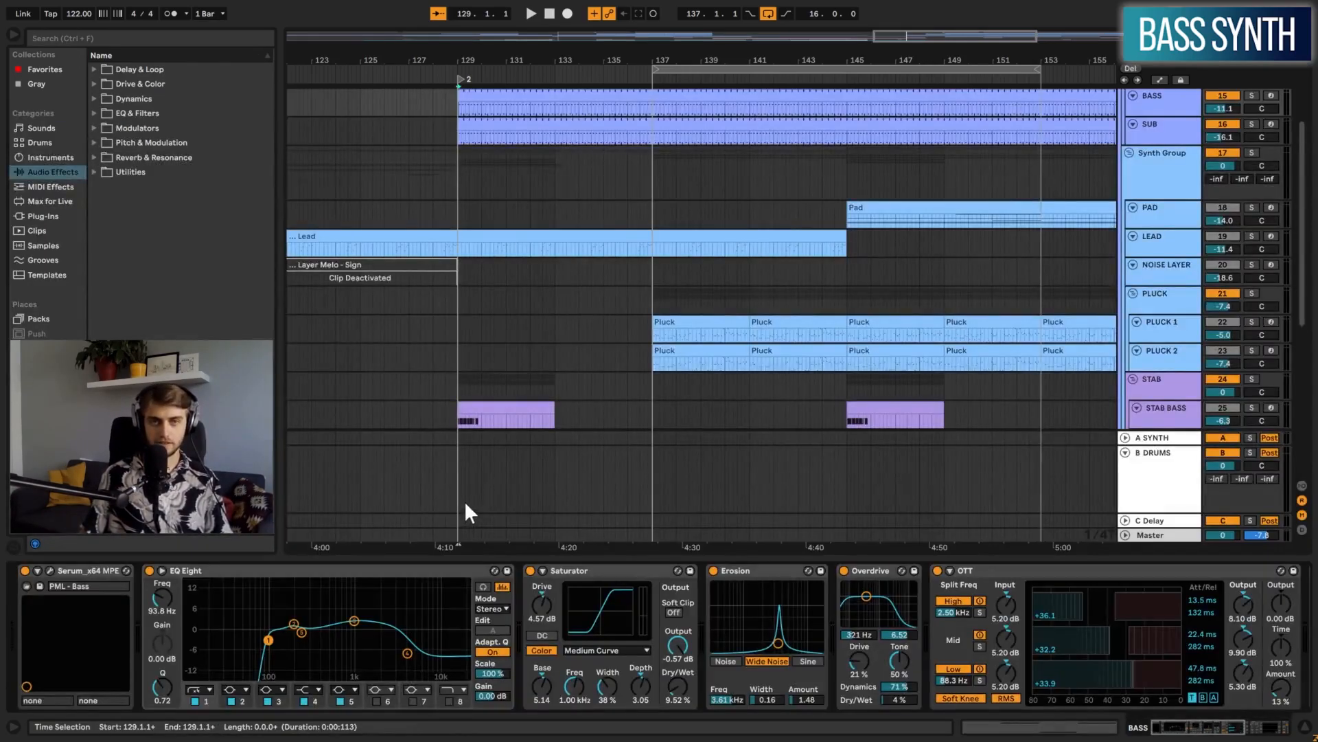
Review the BASS clip's G1 and G2 notes again and return to the arrangement around bars 133 to 147
key(shift+Tab)
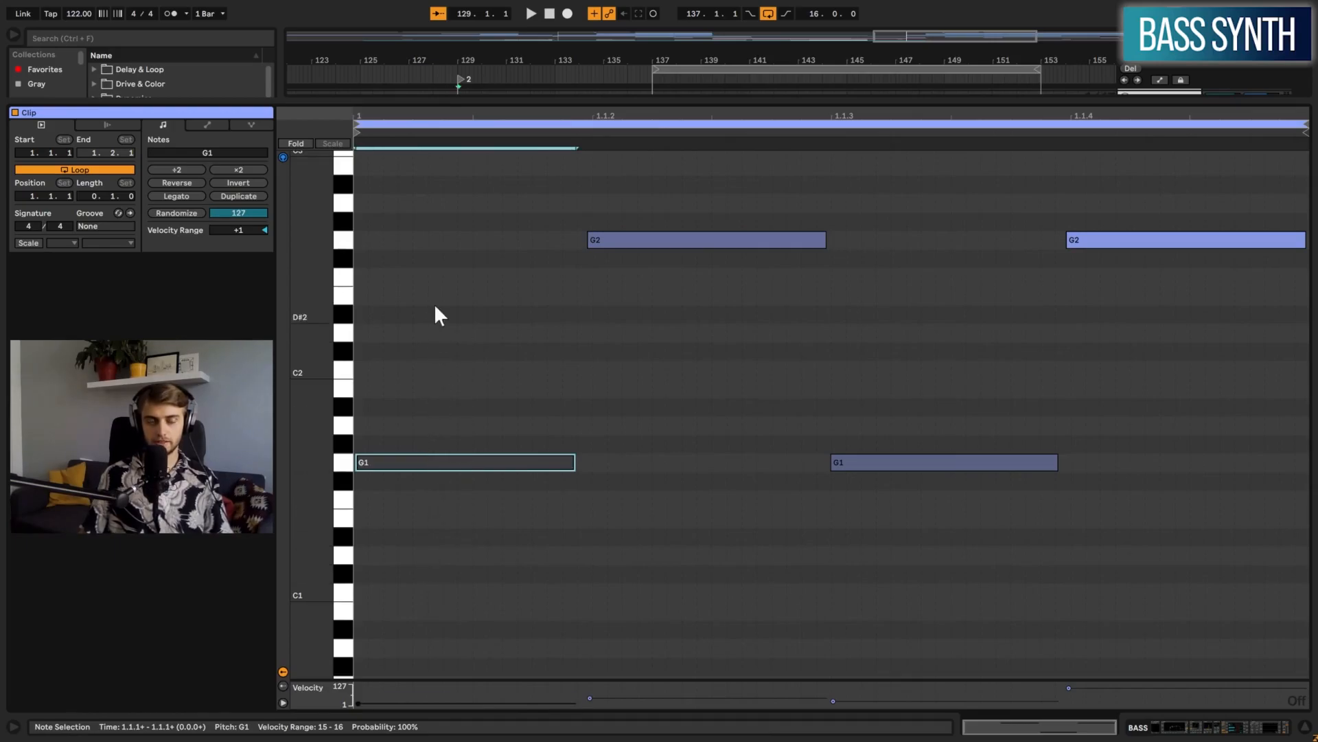
drag(410, 261, 409, 583)
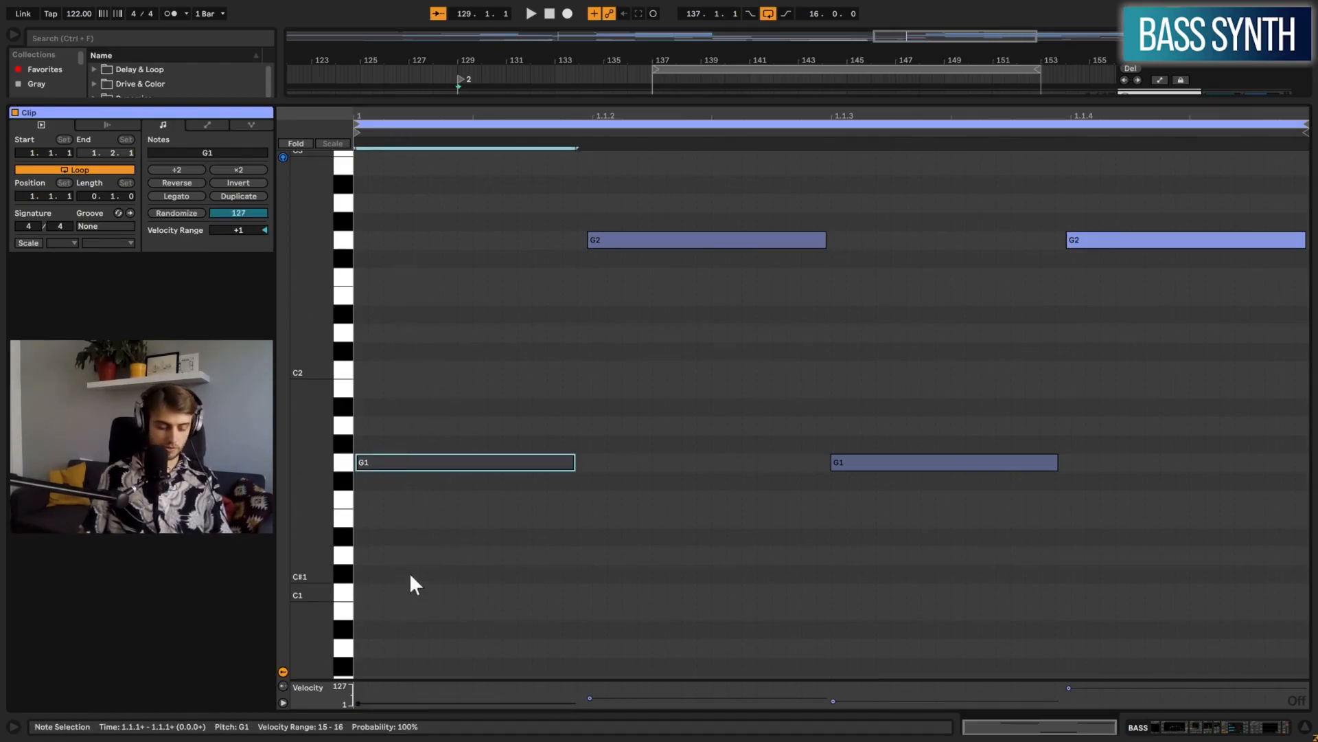
key(shift+Tab)
scroll(776, 215, up, 3)
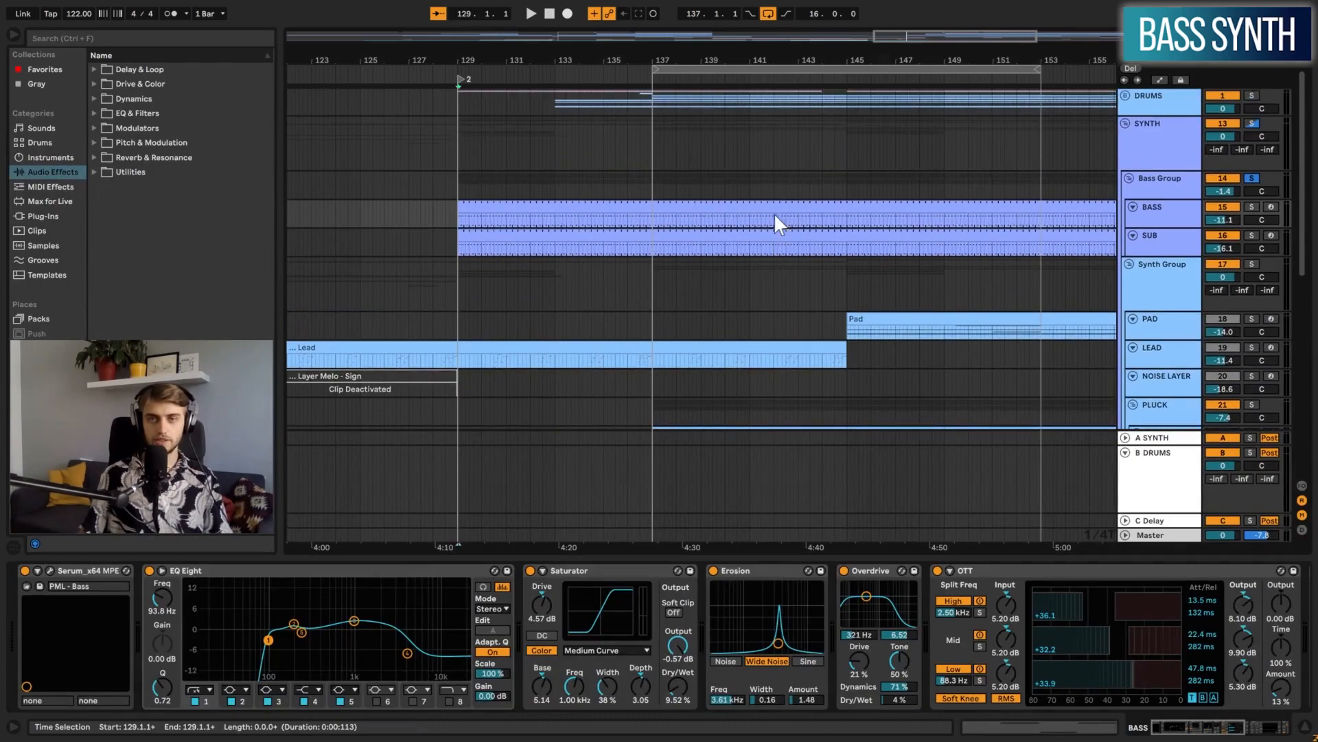
scroll(780, 206, up, 5)
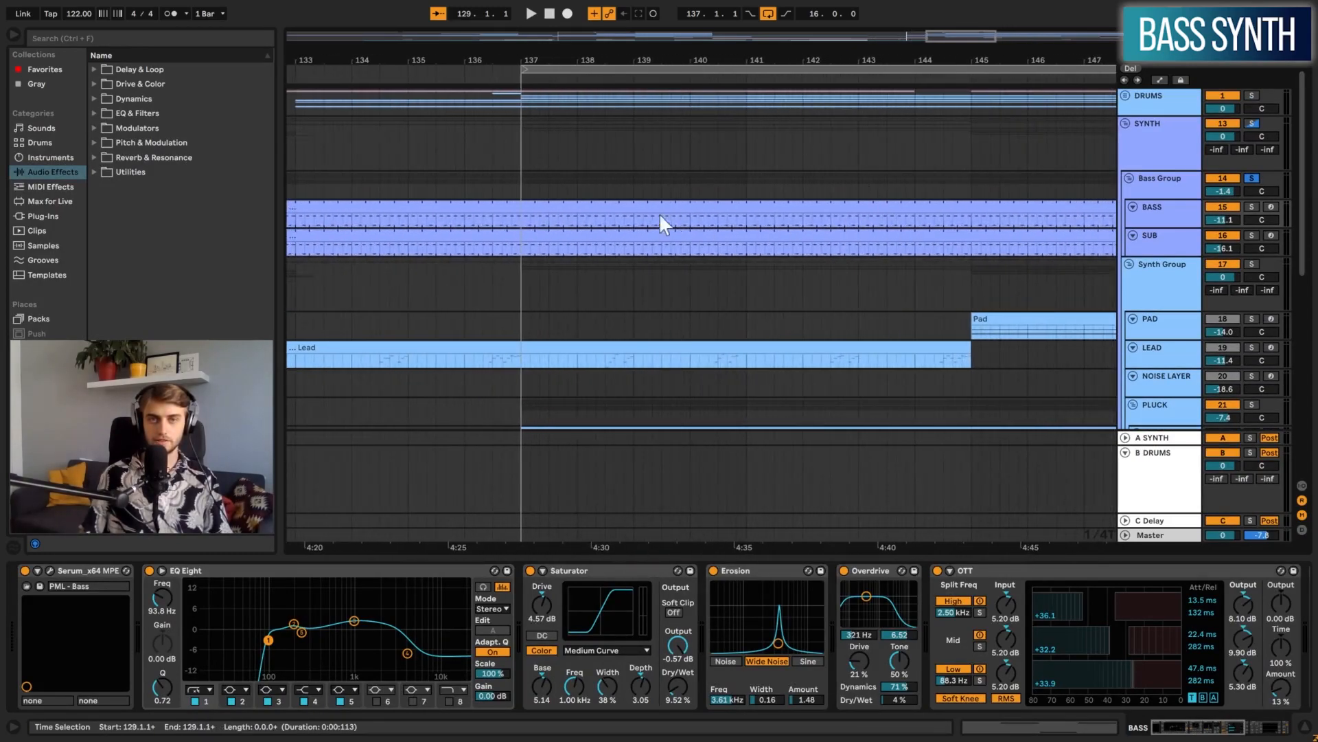
Reopen the BASS clip's notes and examine the last G2 note and the velocity values
click(1153, 220)
key(shift+Tab)
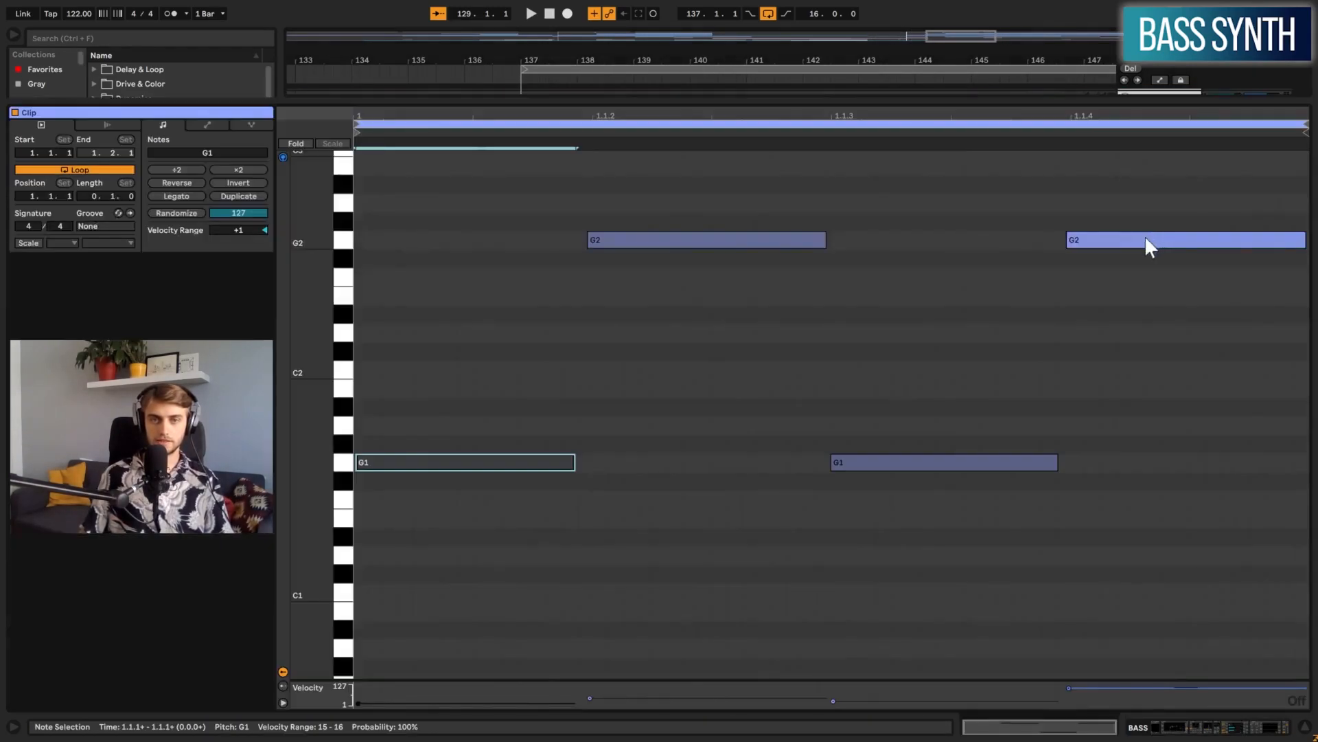
drag(1087, 626, 695, 165)
click(1092, 239)
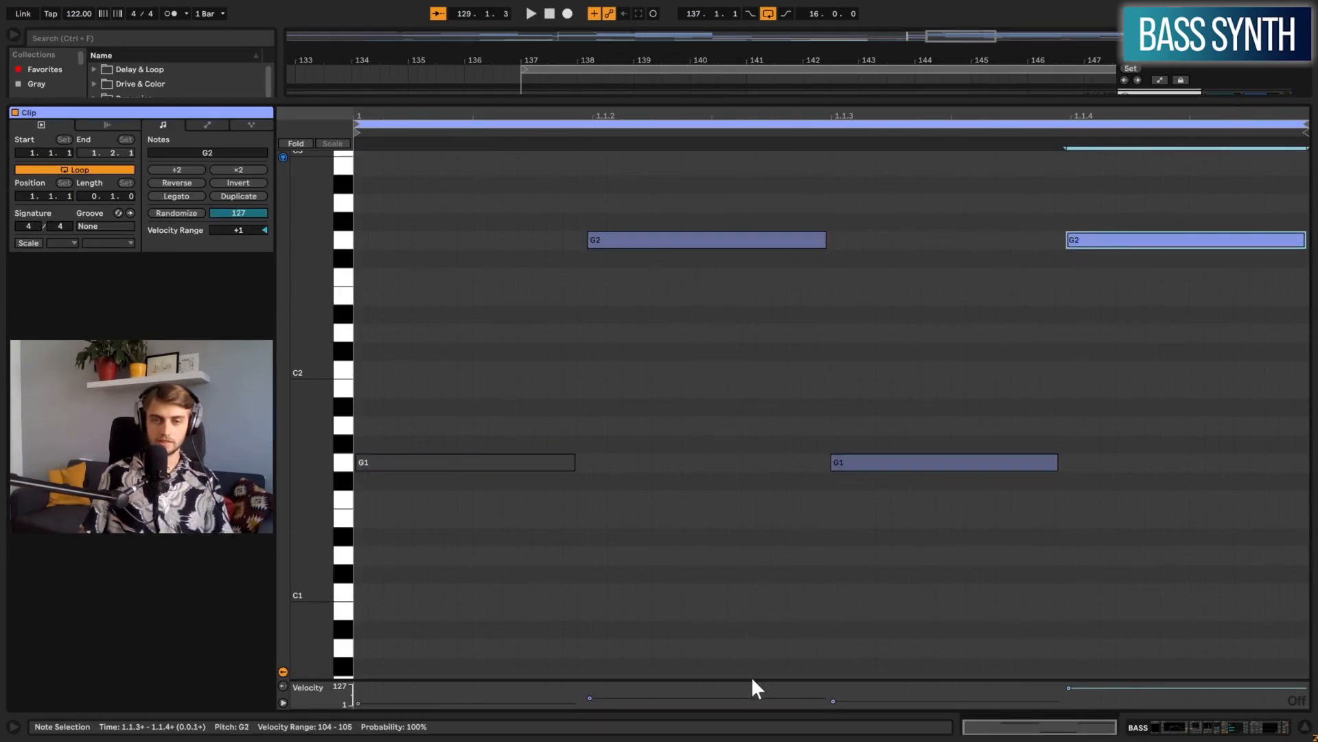
drag(748, 680, 794, 677)
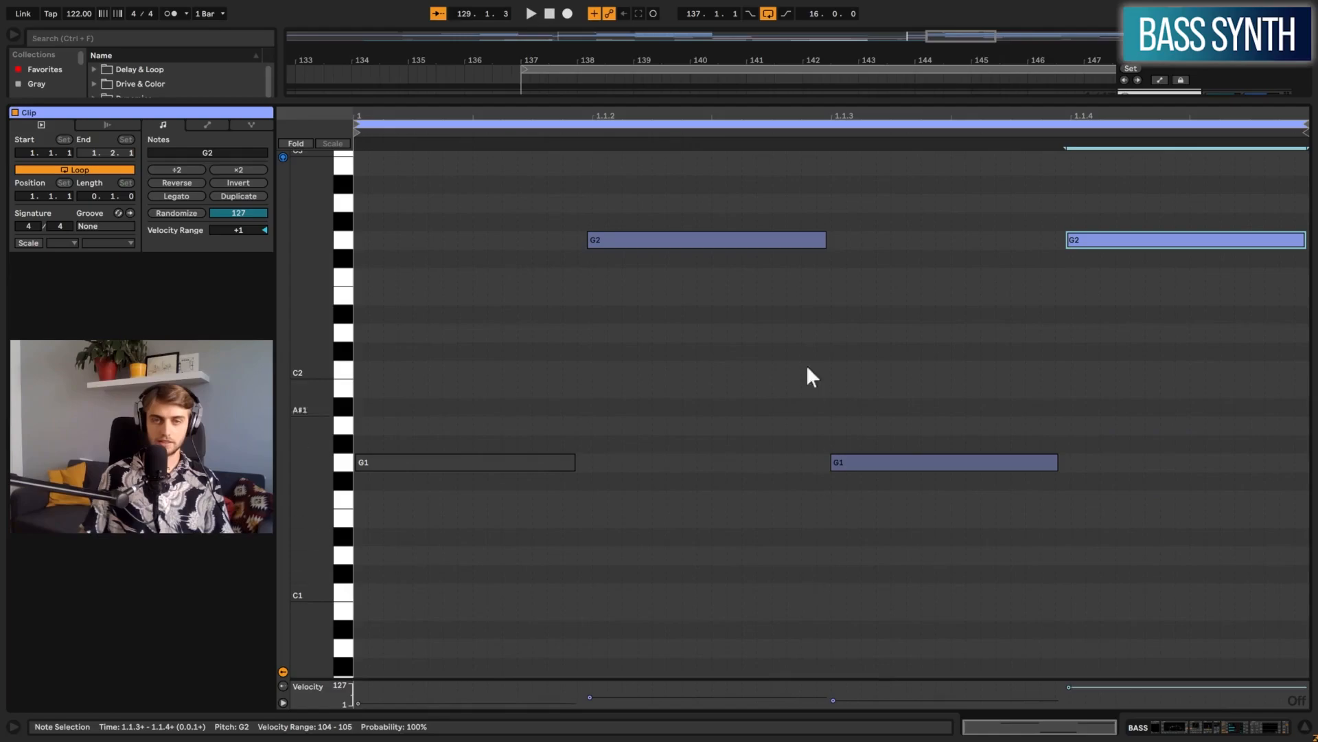
key(shift+Tab)
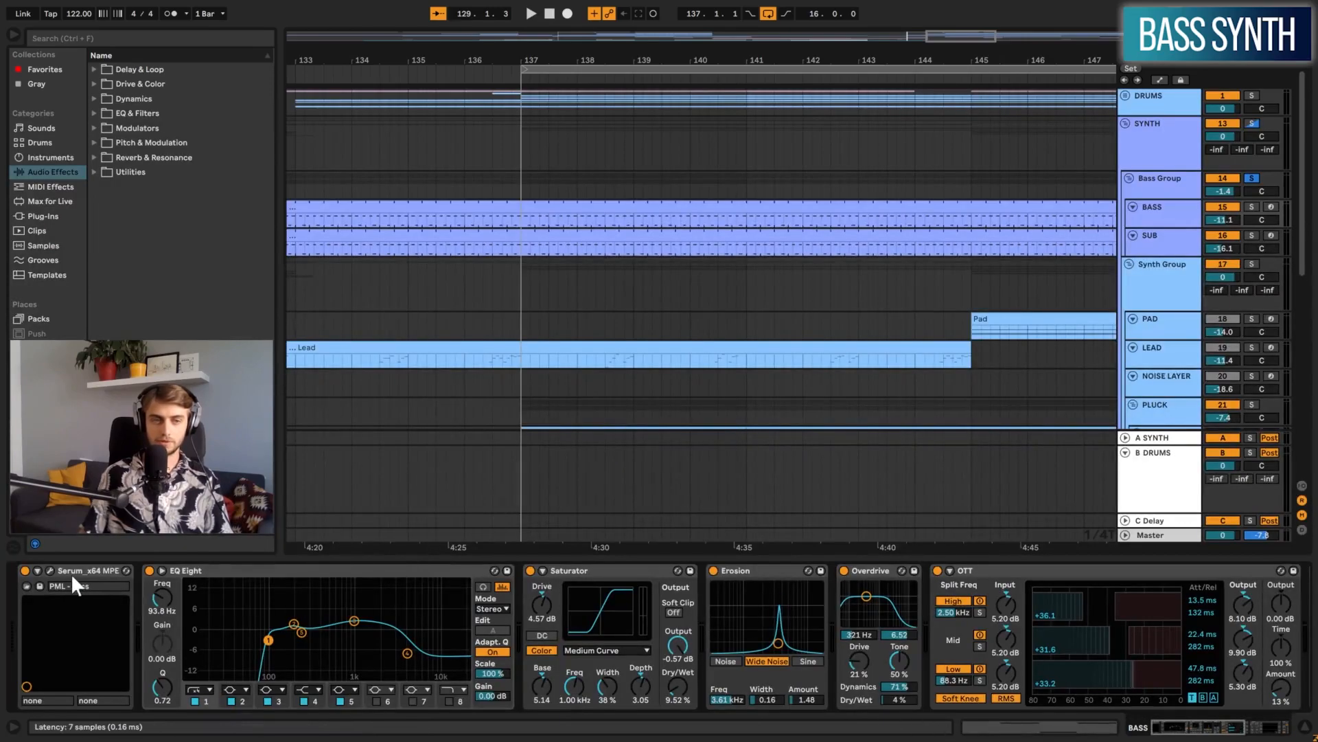
Open Serum on the BASS track, solo the track, switch off Serum's noise oscillator and play from bar 129
click(48, 570)
drag(602, 124, 612, 288)
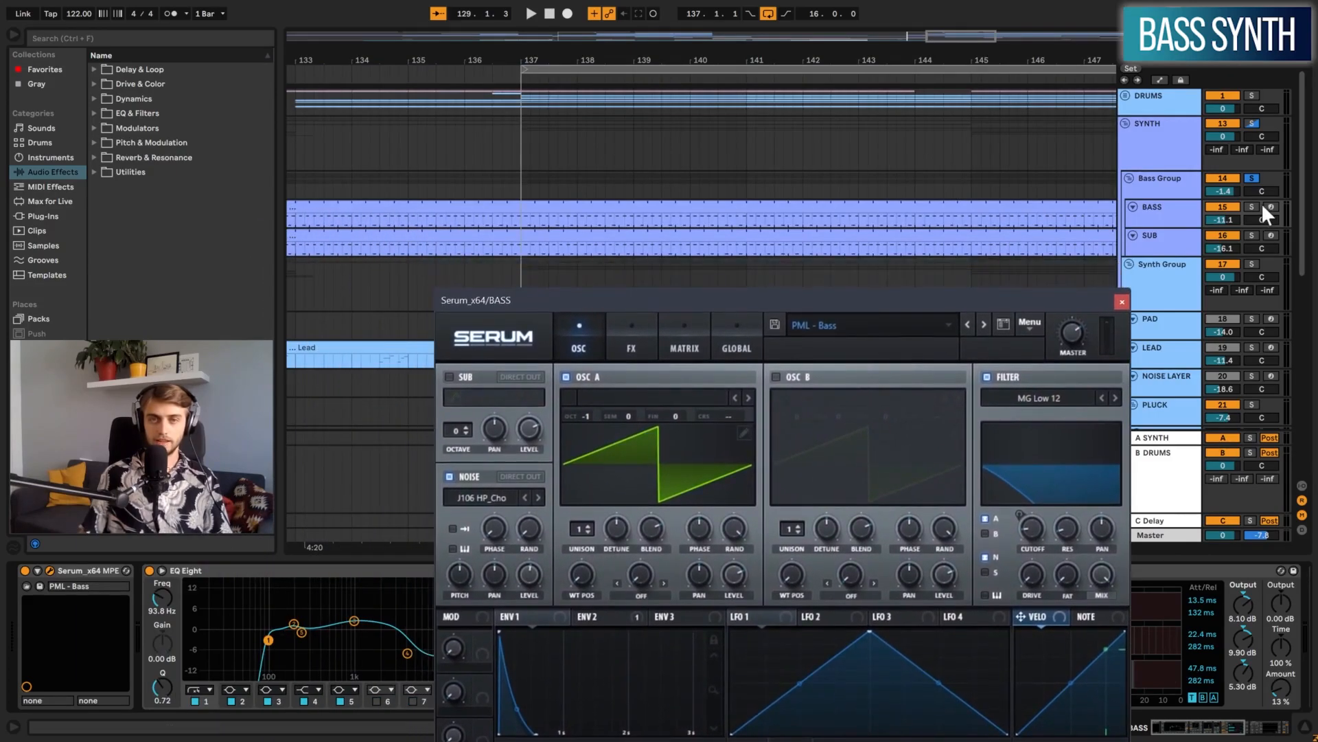
click(1256, 203)
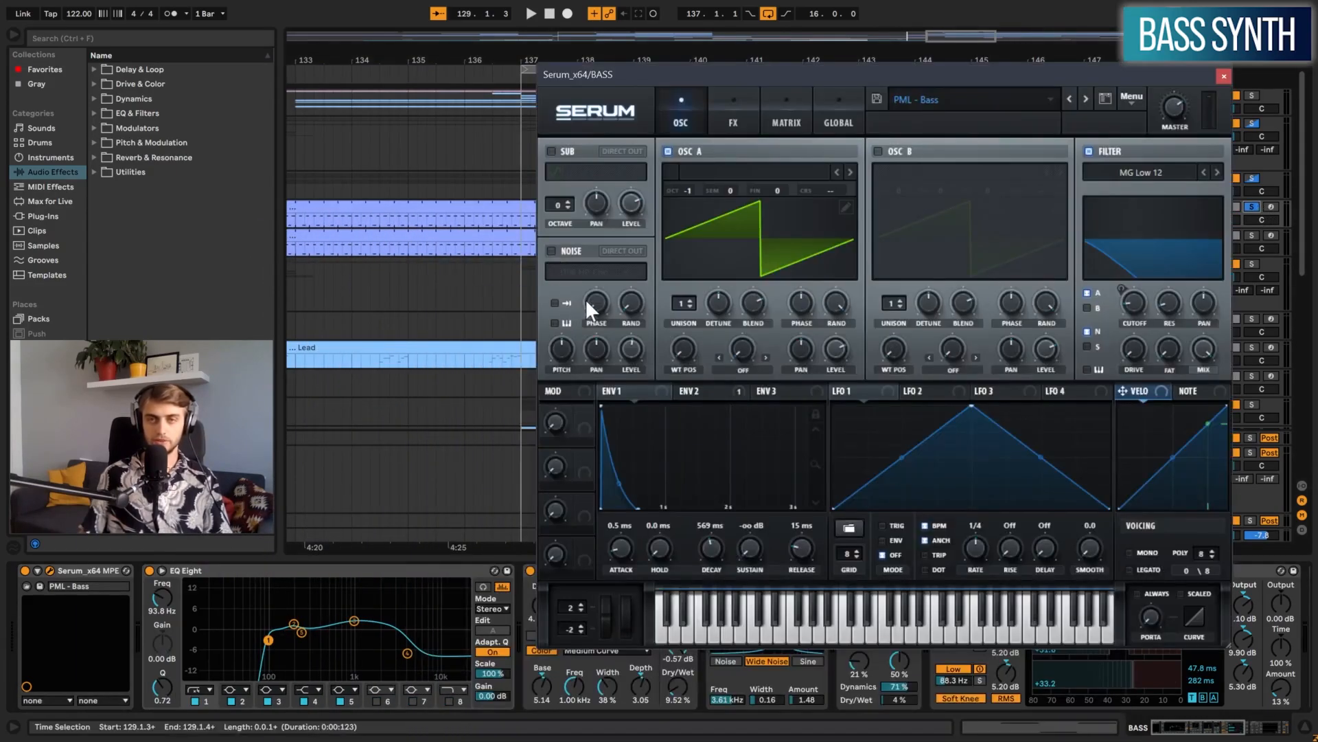
key(space)
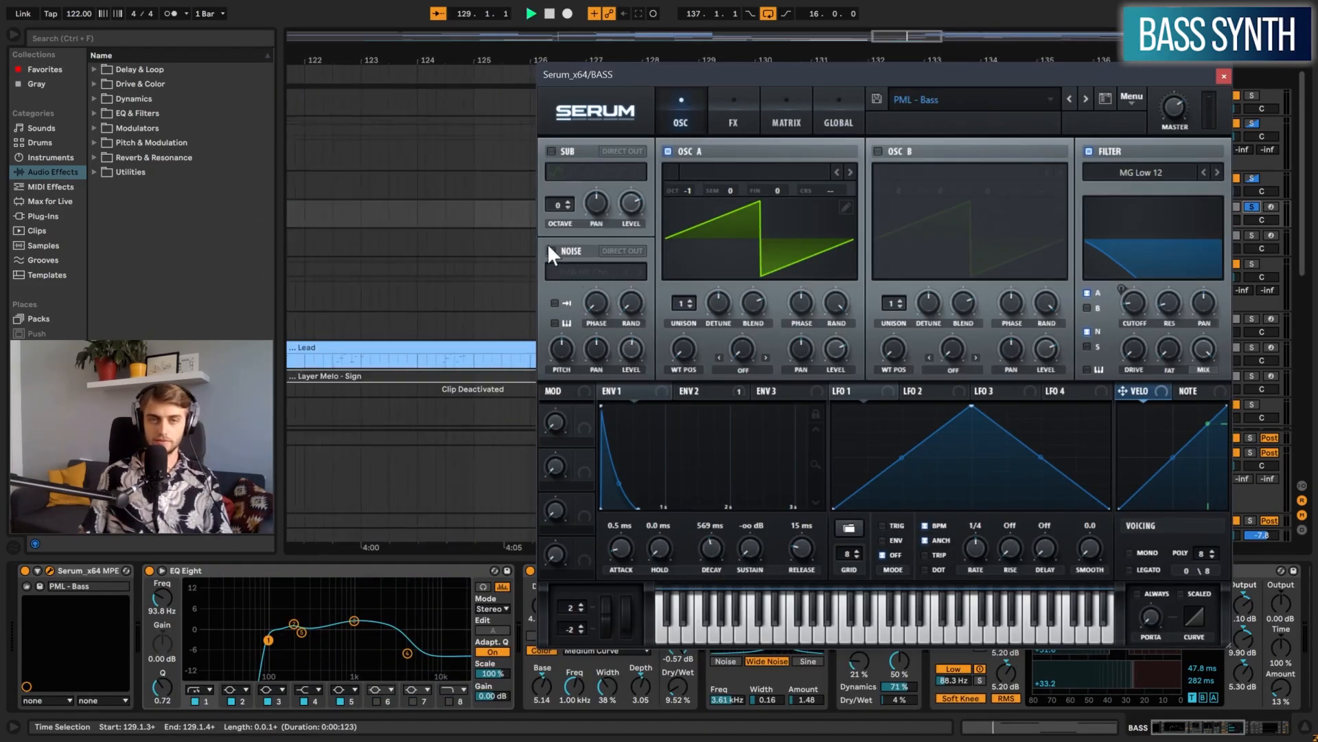
Switch the noise oscillator back on, listen to it without OSC A, stop playback and re-enable OSC A
click(550, 250)
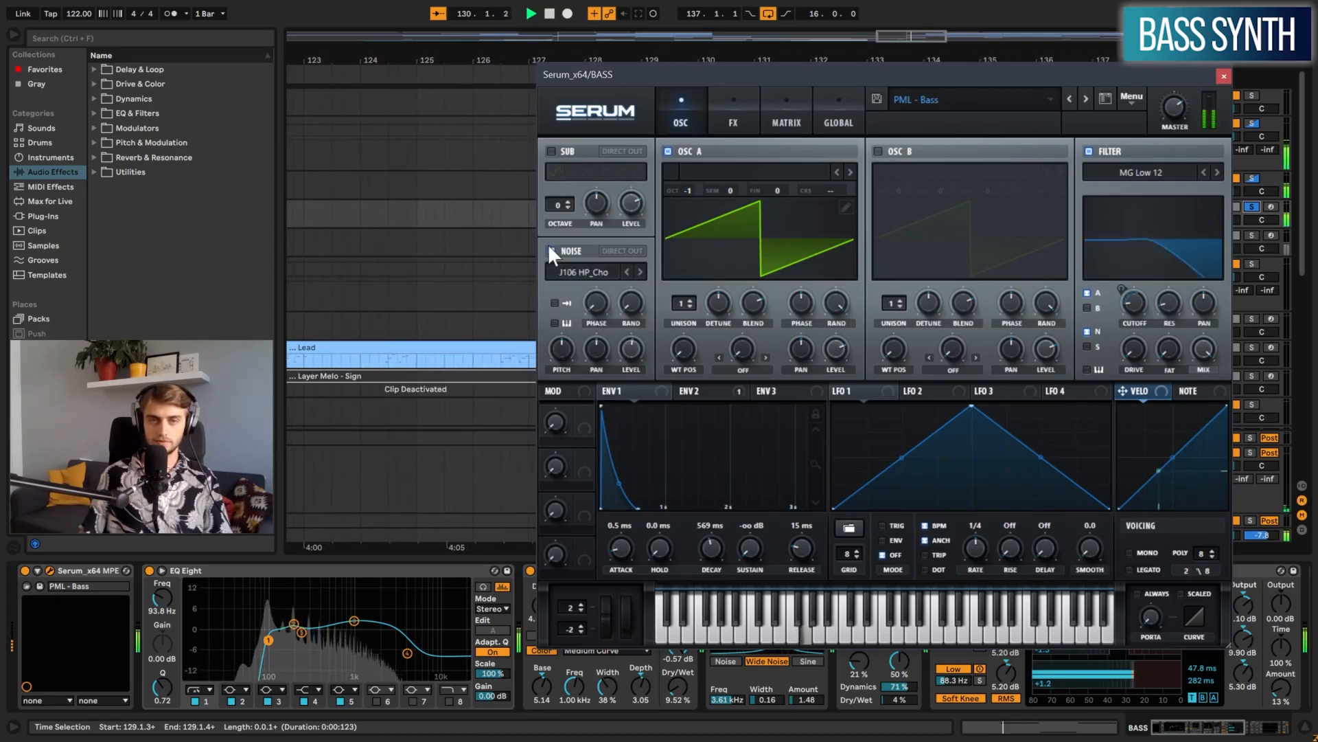
click(676, 151)
key(space)
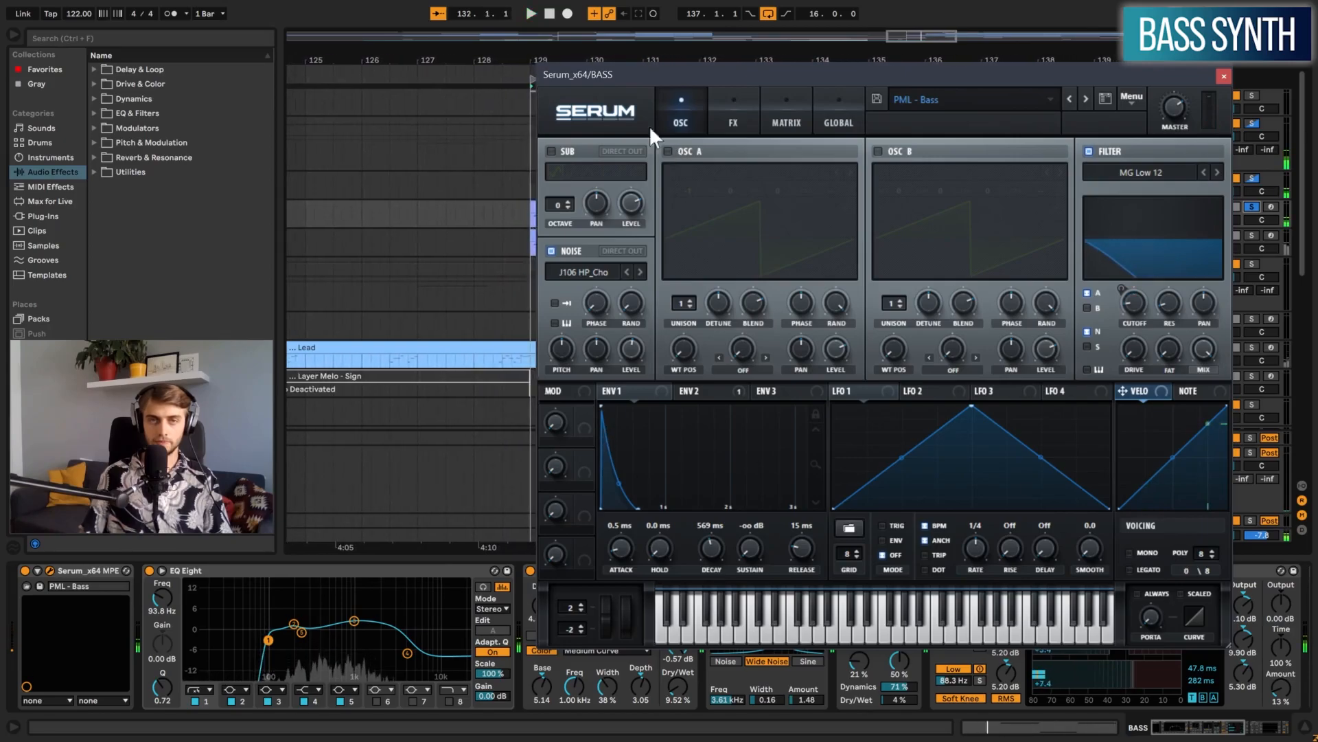
drag(502, 49, 305, 47)
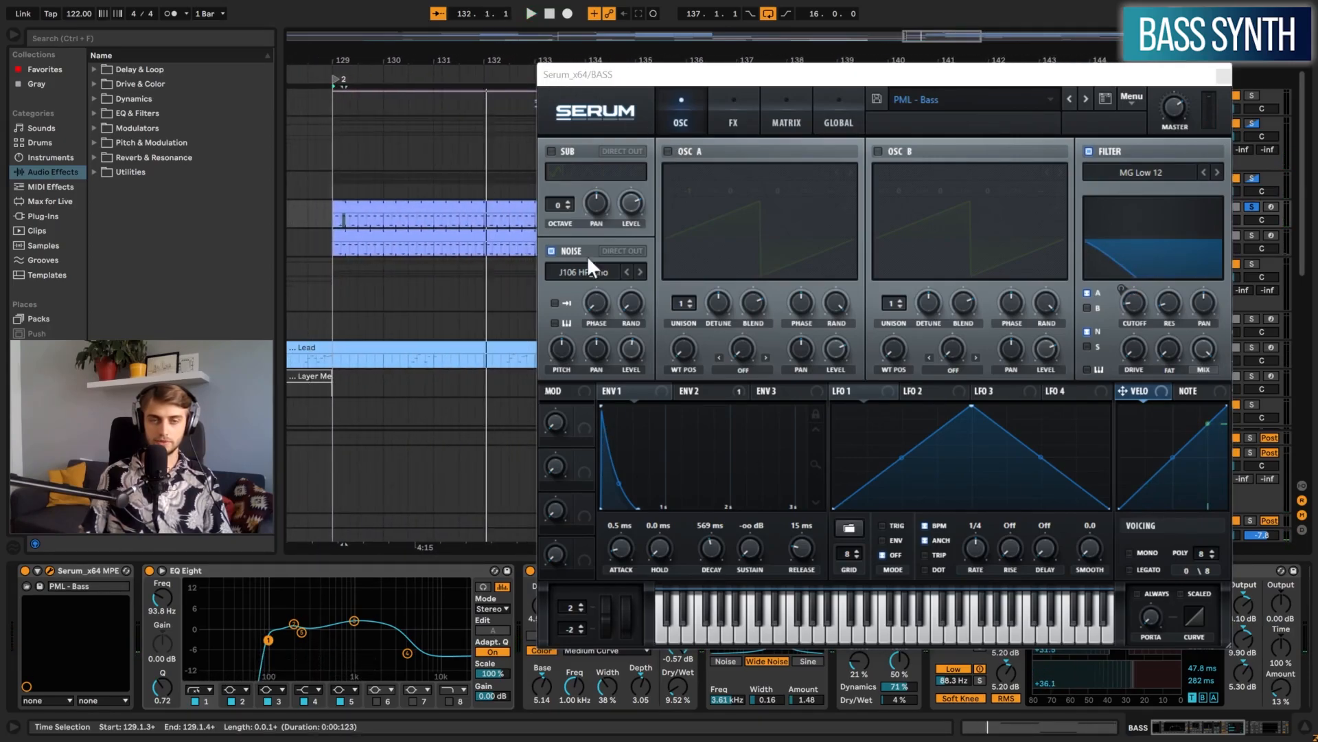
click(669, 151)
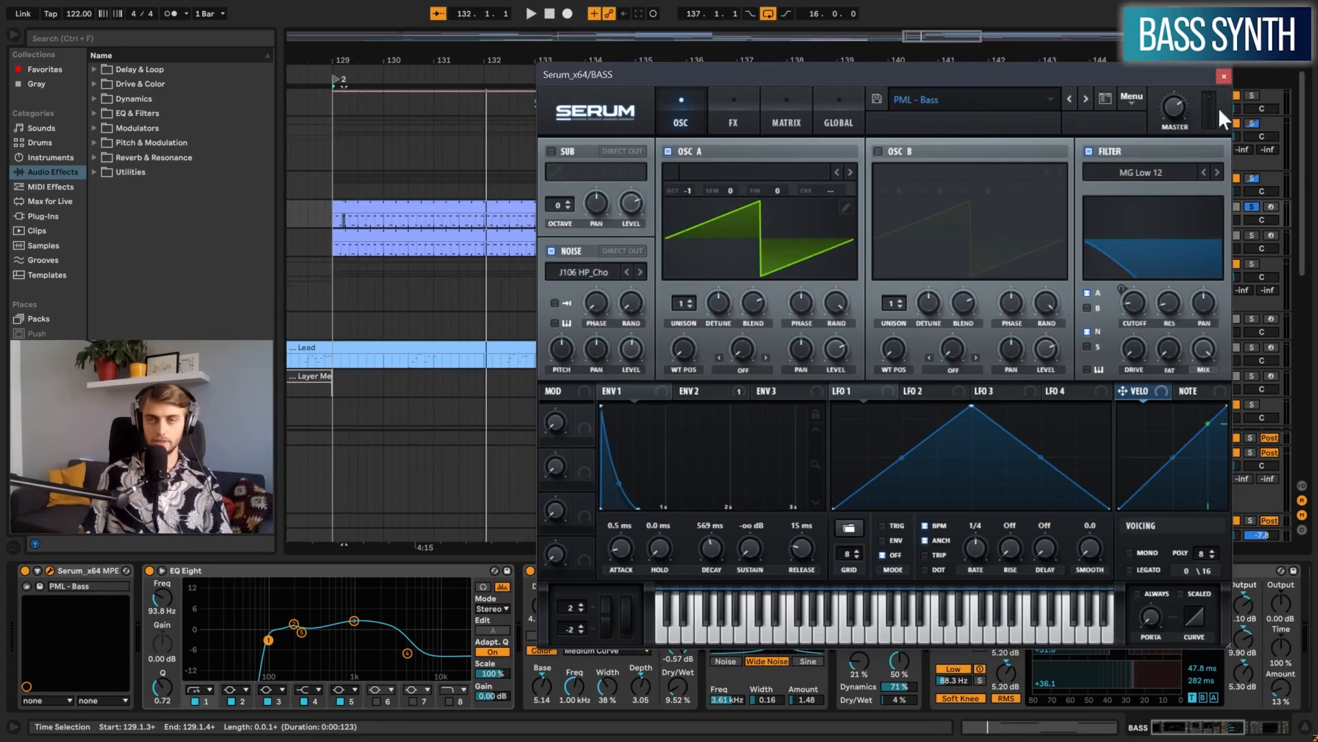
Close Serum and play the soloed BASS track while bypassing and re-enabling its EQ Eight
click(1225, 76)
click(343, 574)
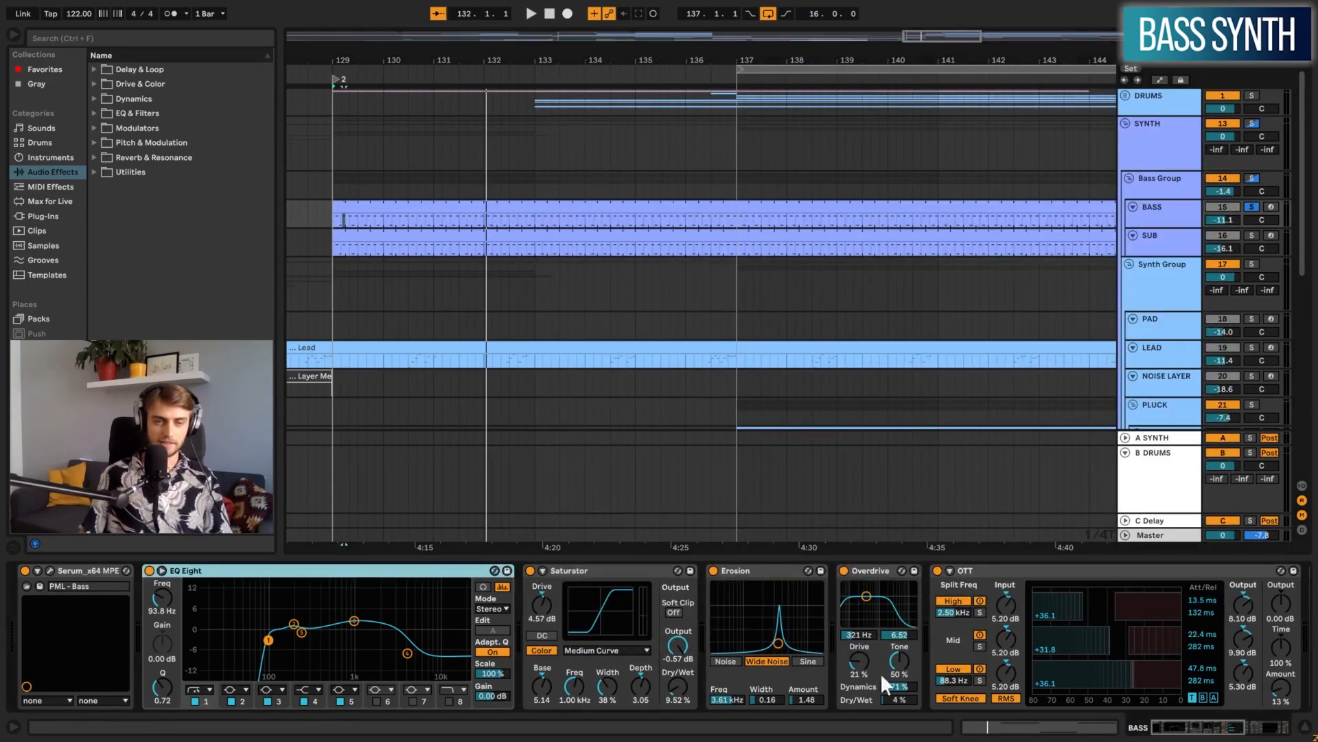
key(space)
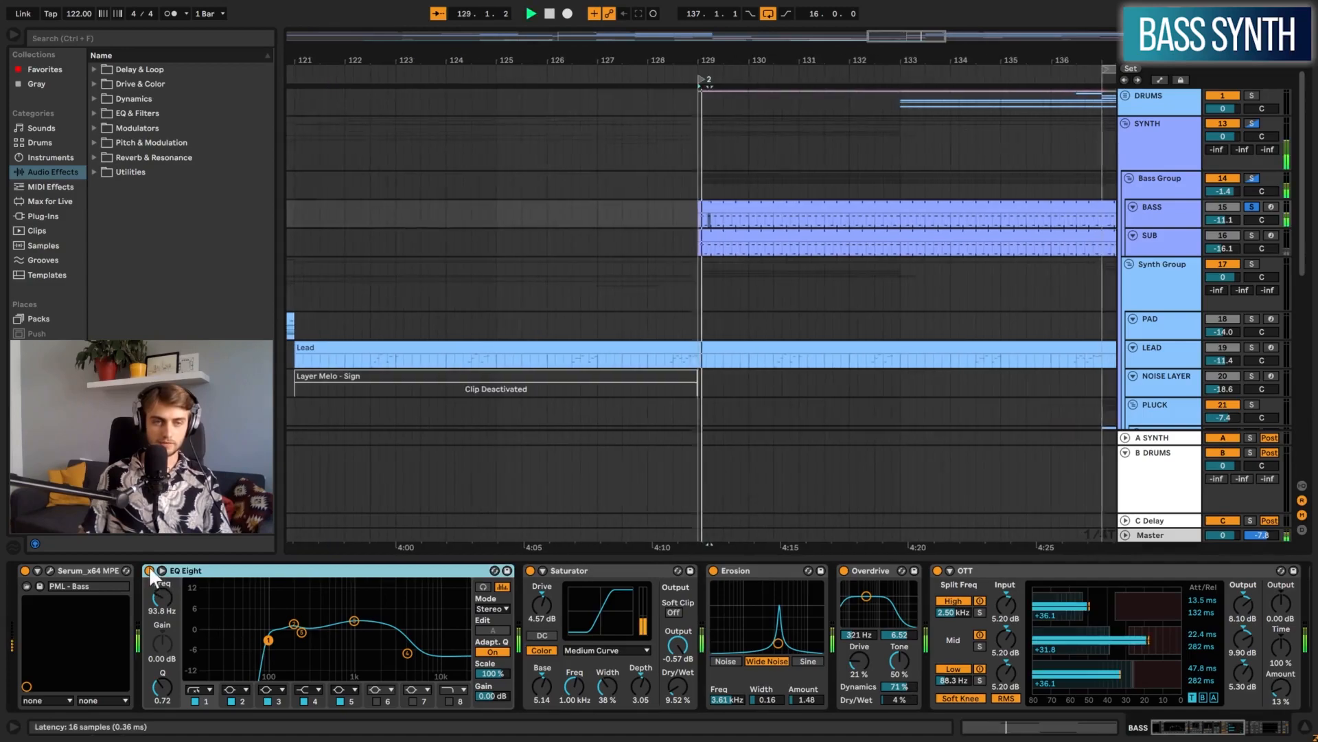
click(149, 570)
click(149, 570)
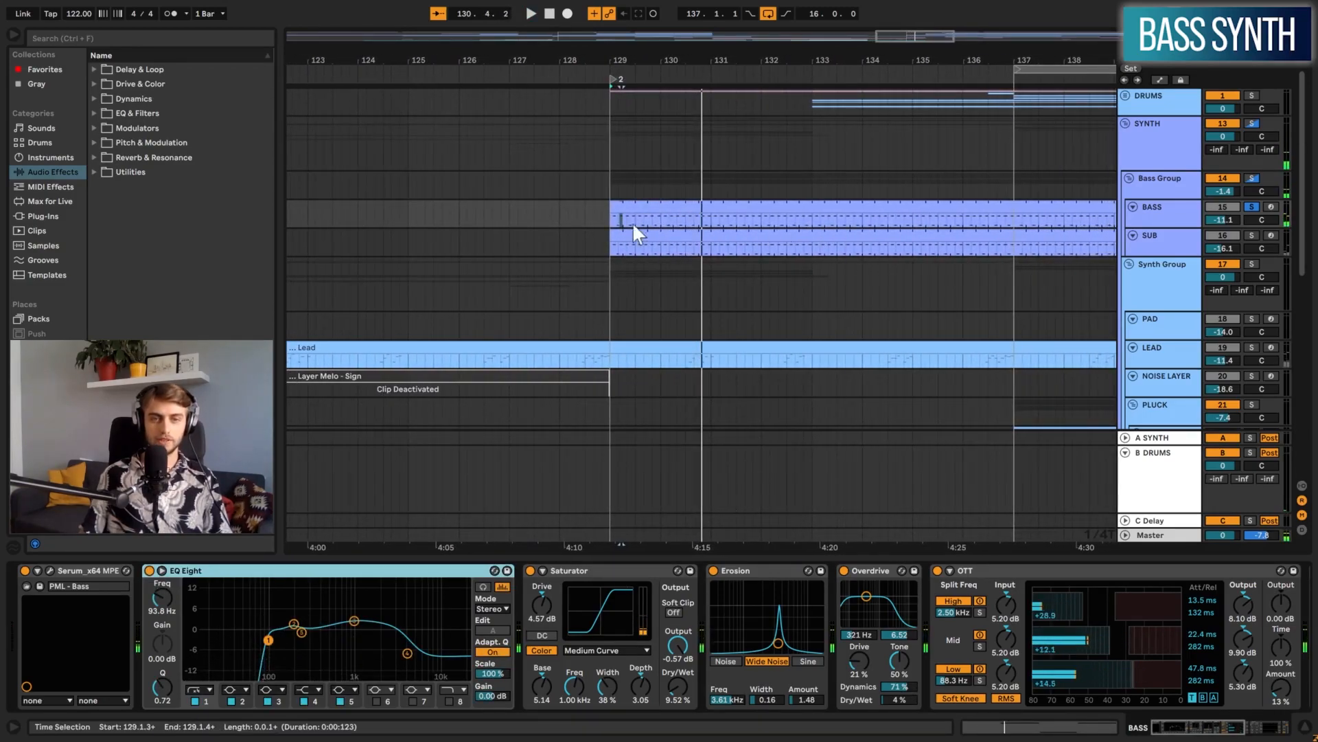
Return to bar 129 on the BASS track and examine its effects from Saturator through OTT to Limiter
click(610, 250)
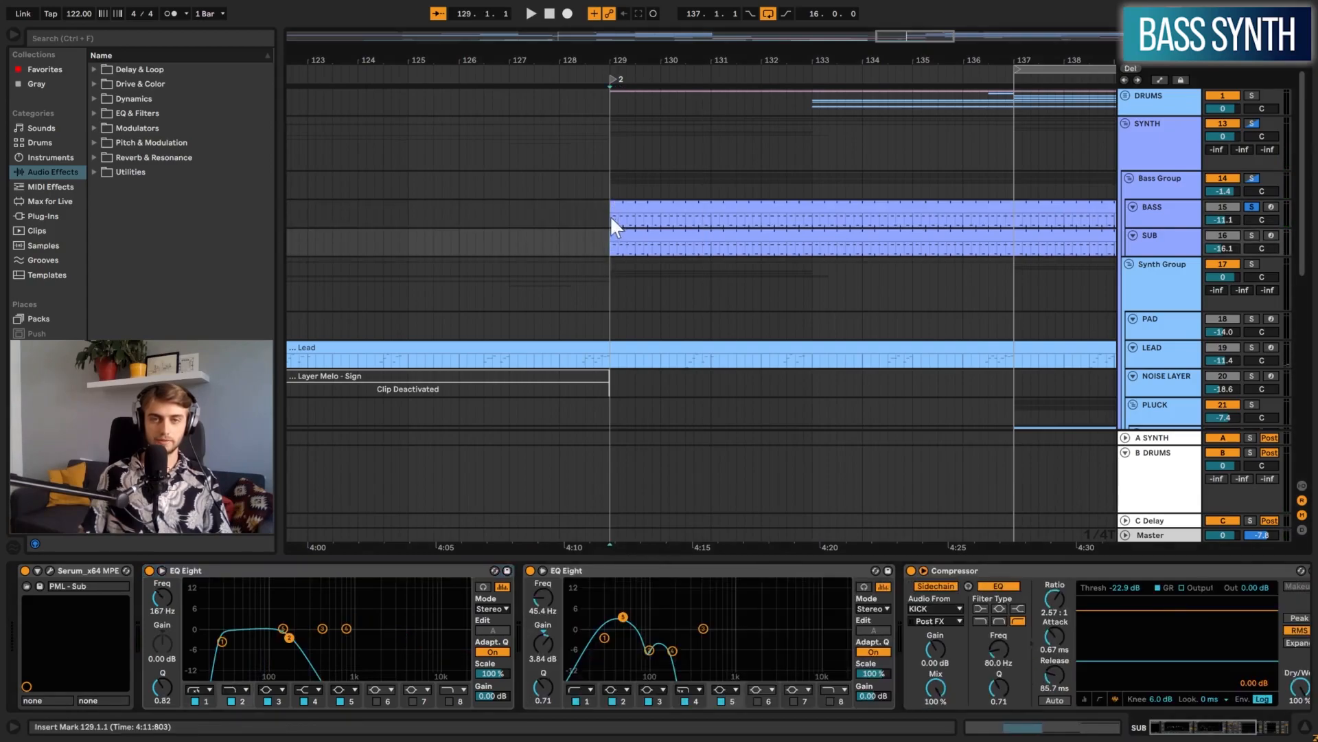
click(609, 217)
drag(1189, 726, 1260, 732)
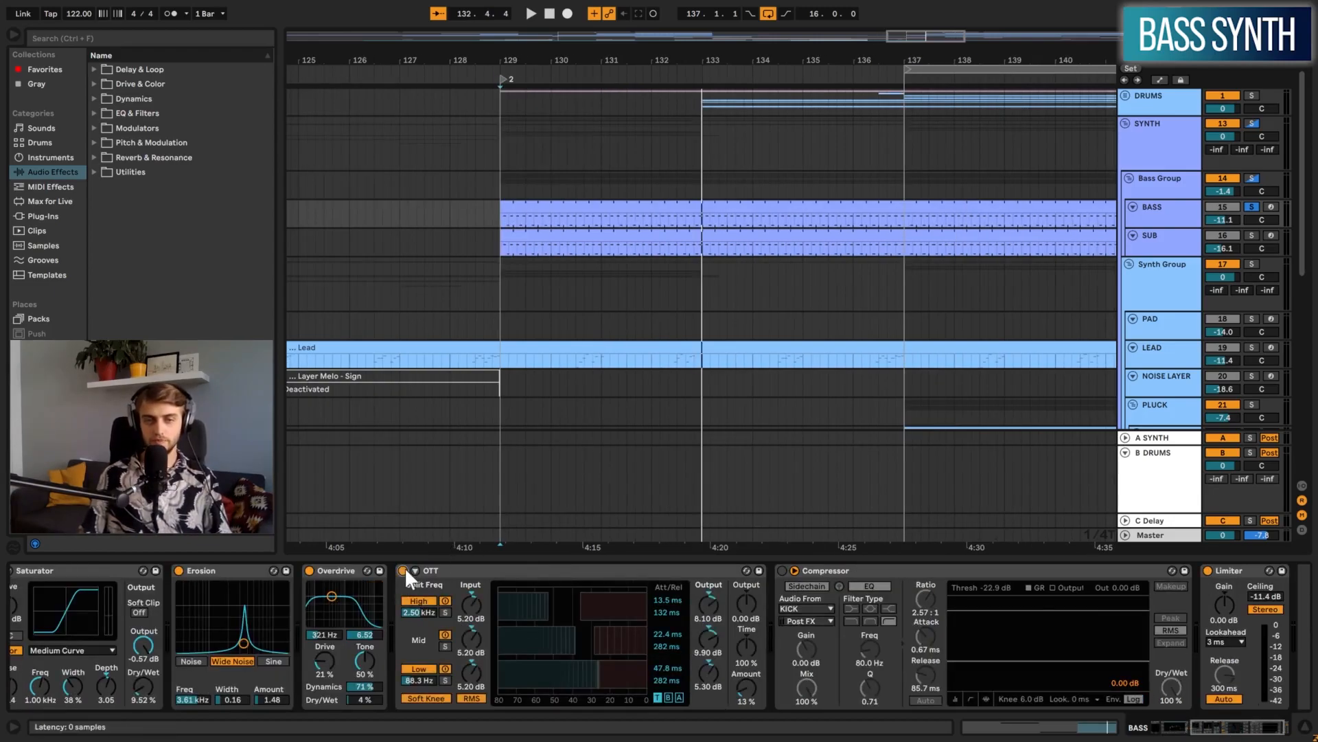
click(510, 229)
Delete the switched-off Compressor between OTT and Limiter on the BASS track
click(782, 570)
click(782, 571)
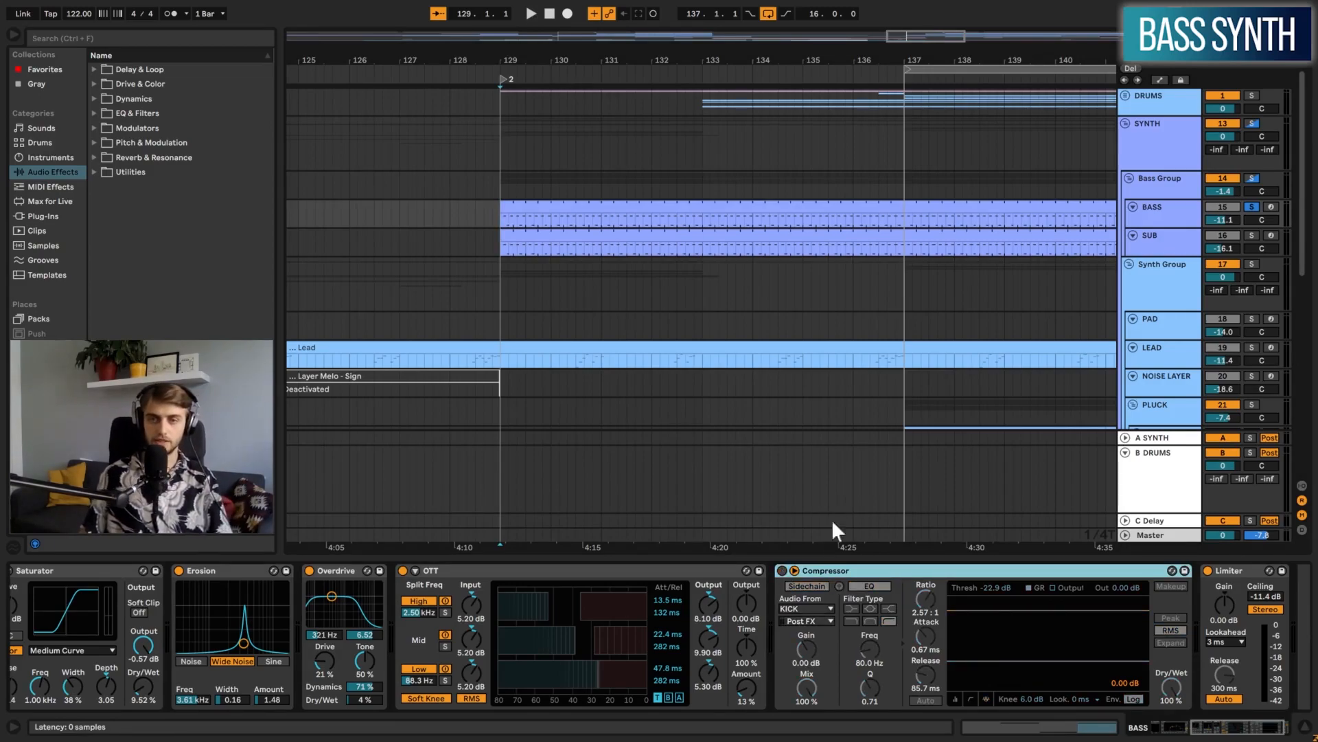
key(Delete)
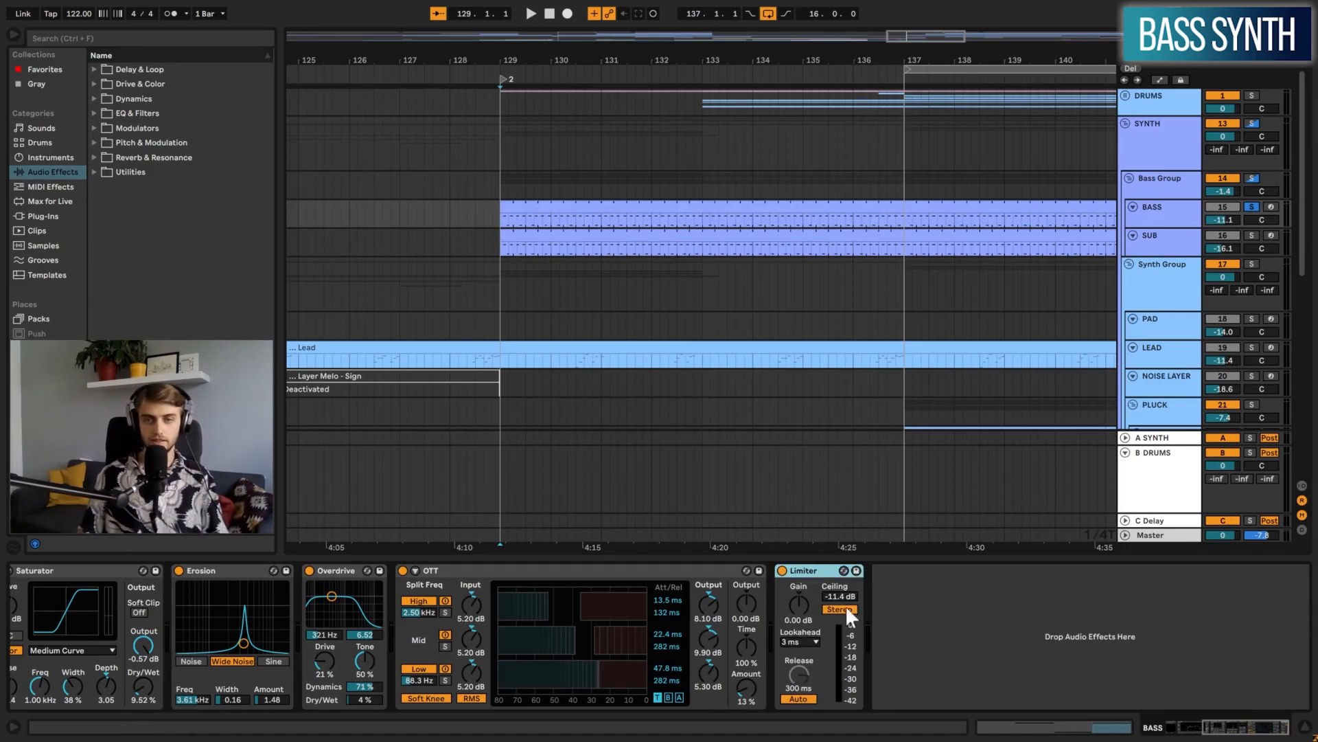
Solo the SUB track, play it from bar 129, and view its PML - Sub patch in Serum
click(1167, 237)
click(1252, 235)
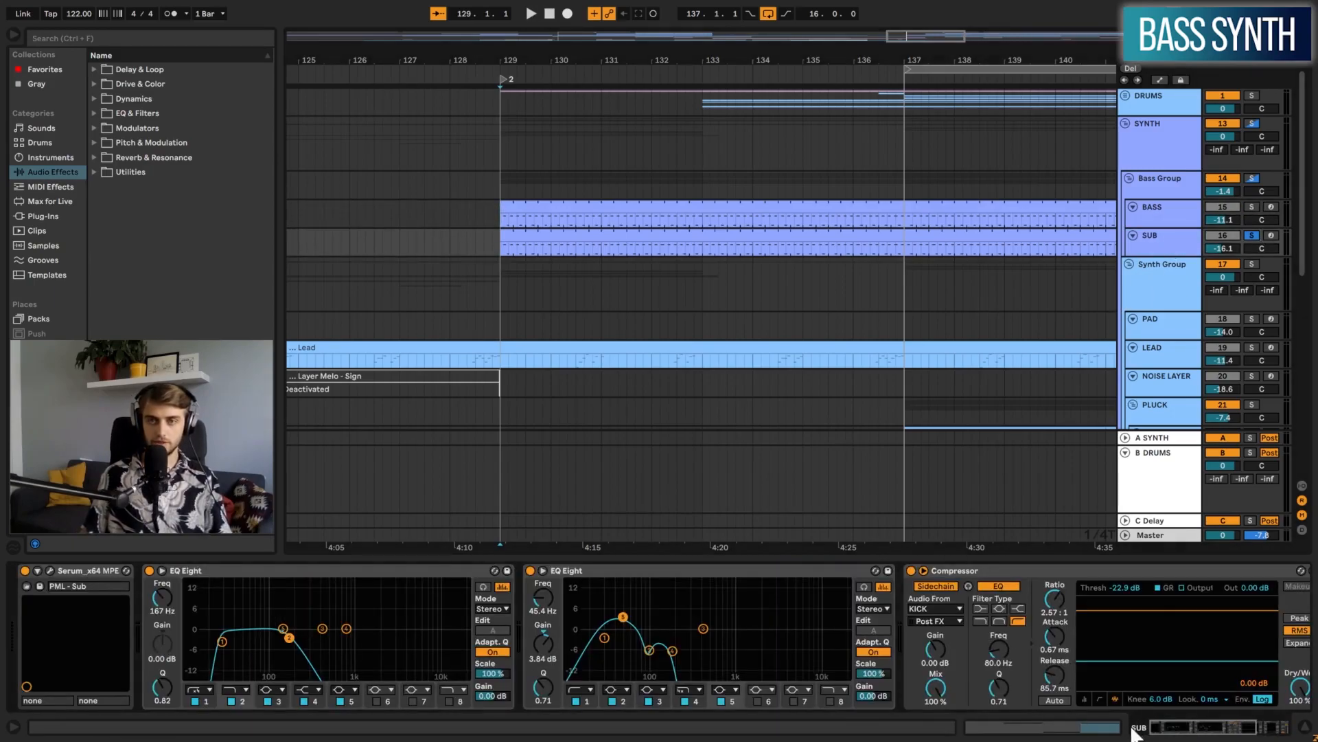
key(space)
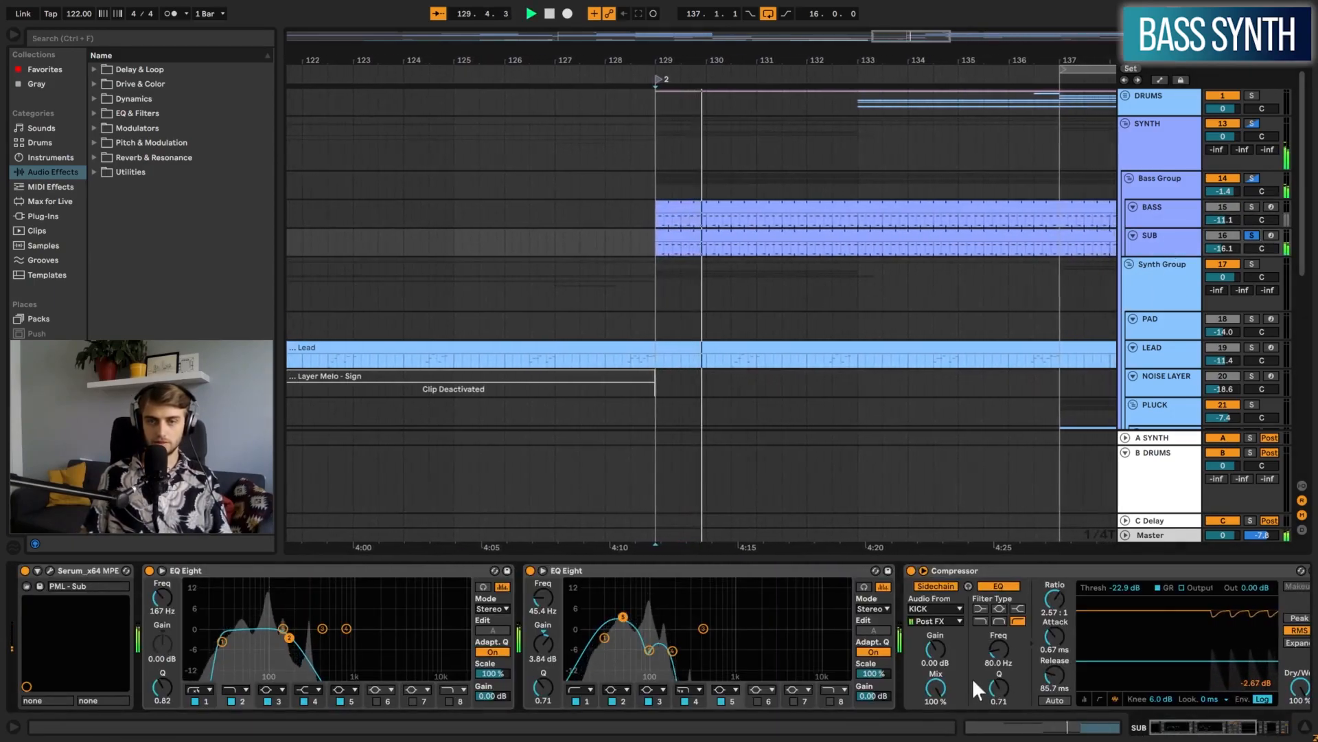
key(space)
click(50, 570)
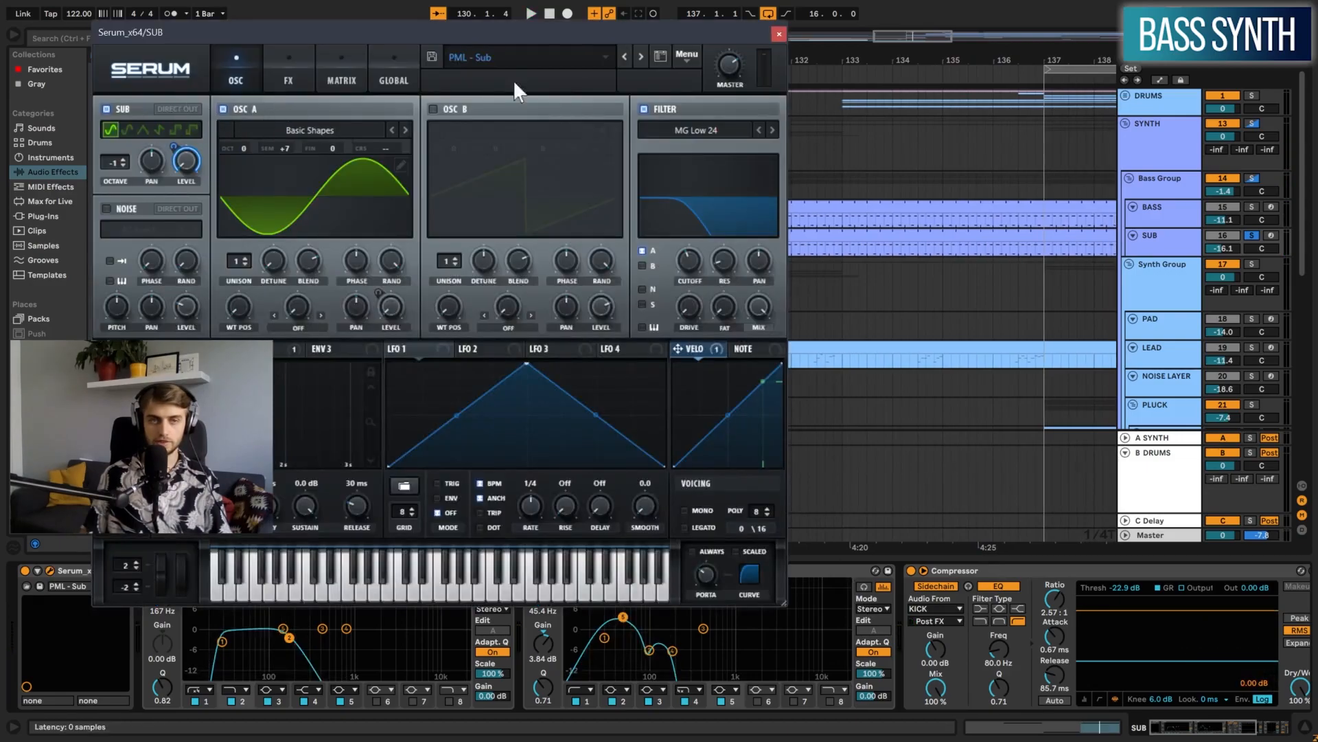
click(779, 34)
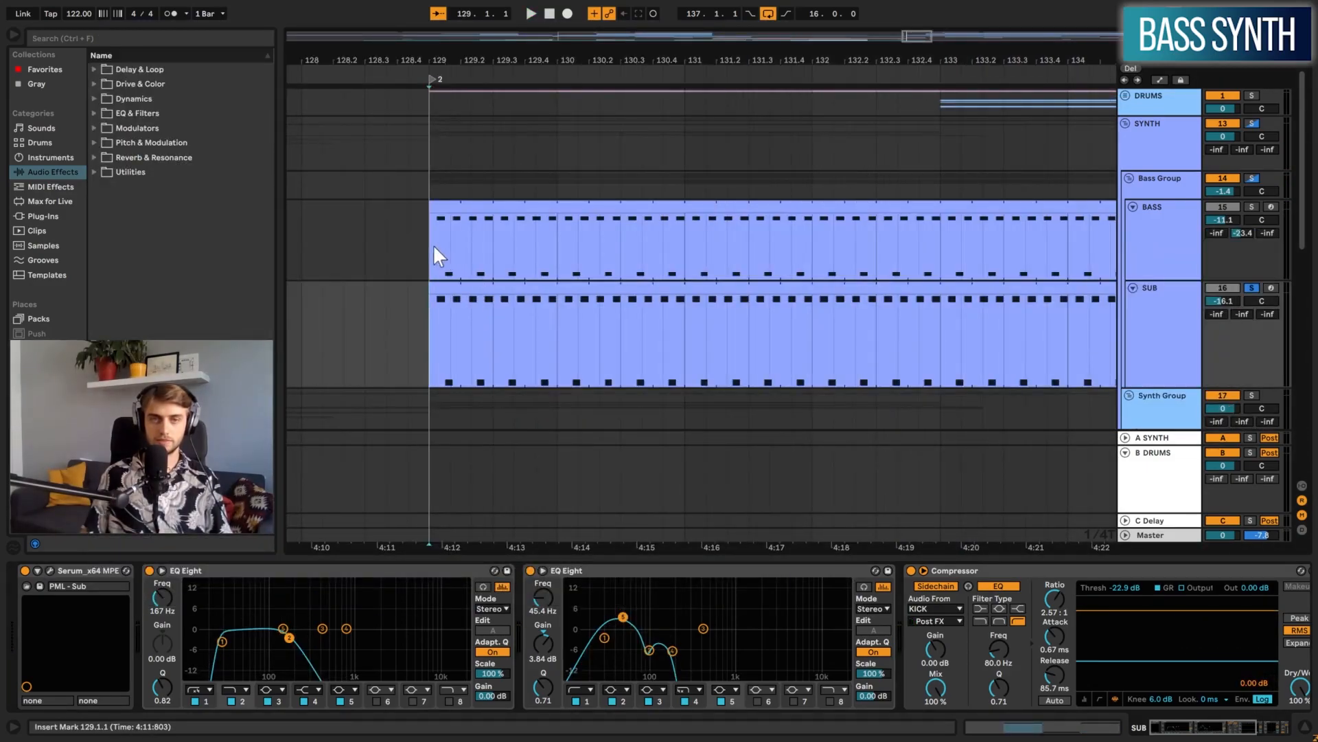
Highlight about two bars from bar 129 on SUB and examine its Compressor sidechained from KICK
click(429, 245)
click(1146, 337)
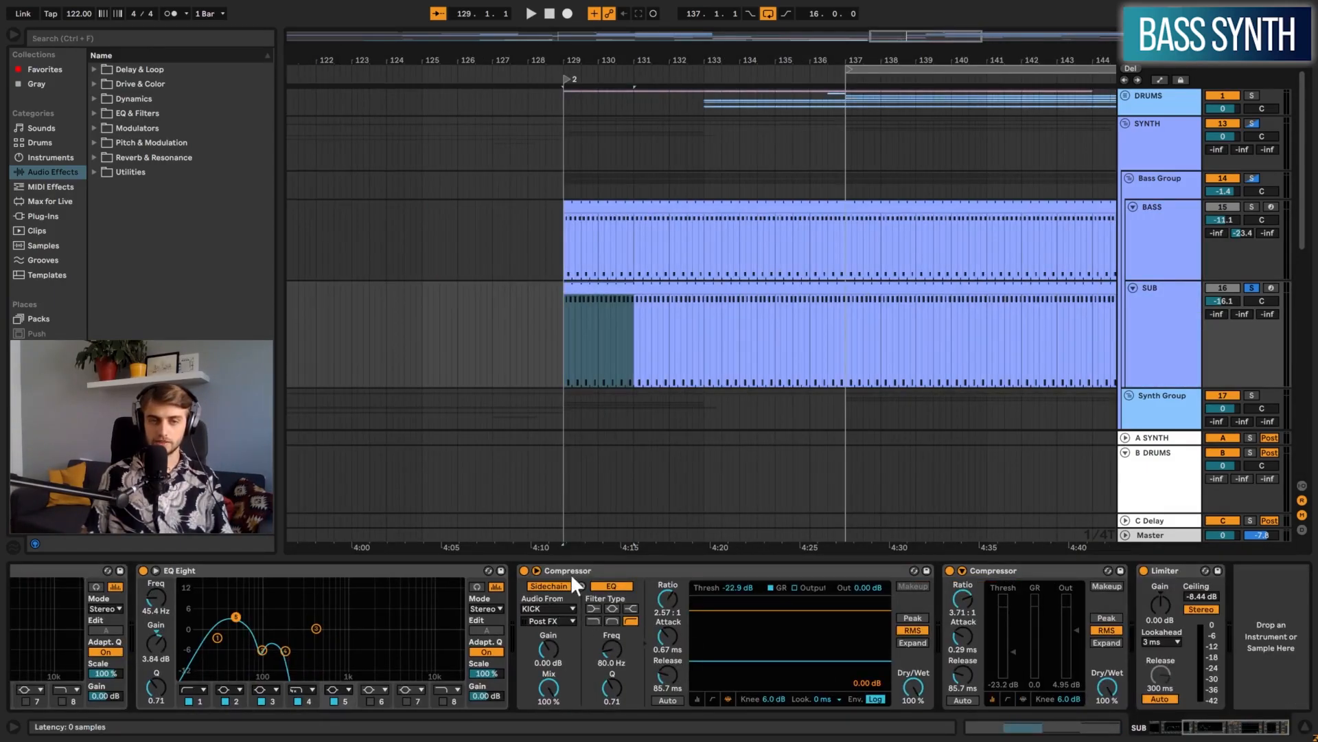
click(571, 568)
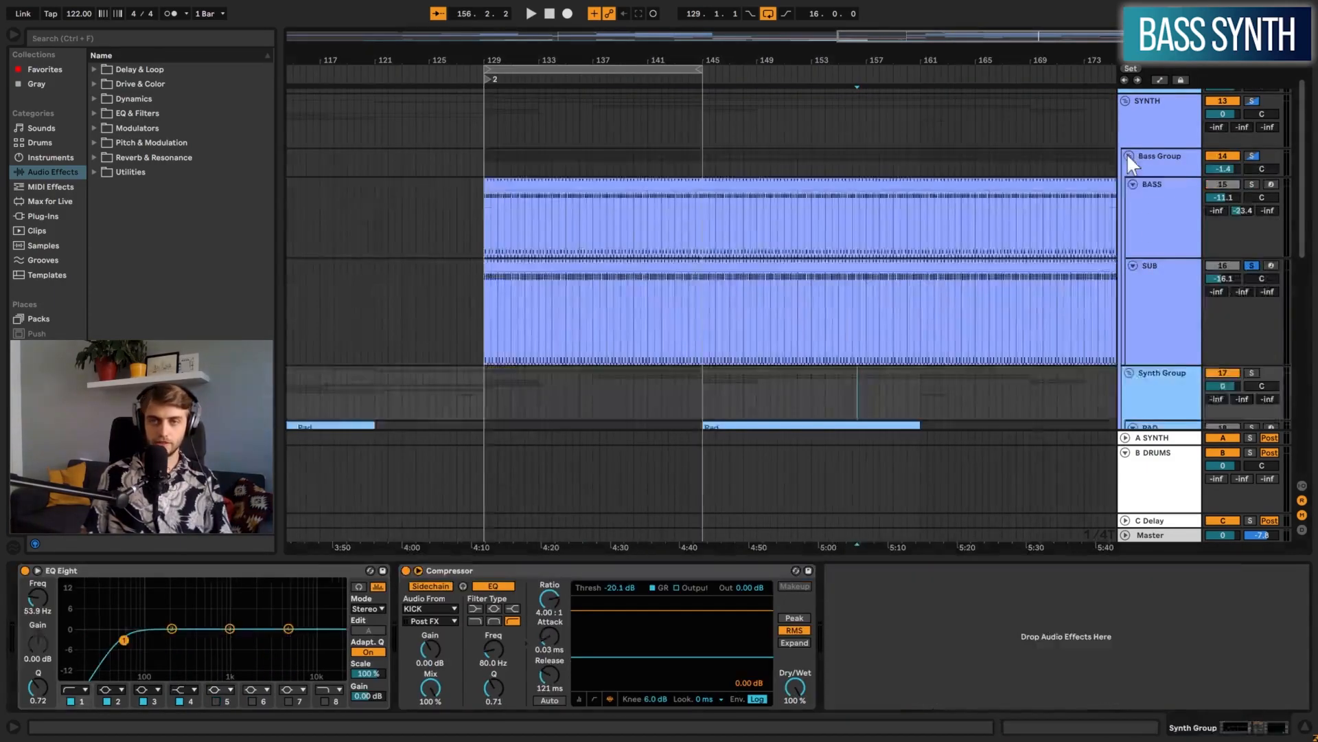
Collapse the Bass Group, solo the Synth Group and select the Pad clip starting at bar 145
click(1127, 154)
click(1250, 170)
click(758, 224)
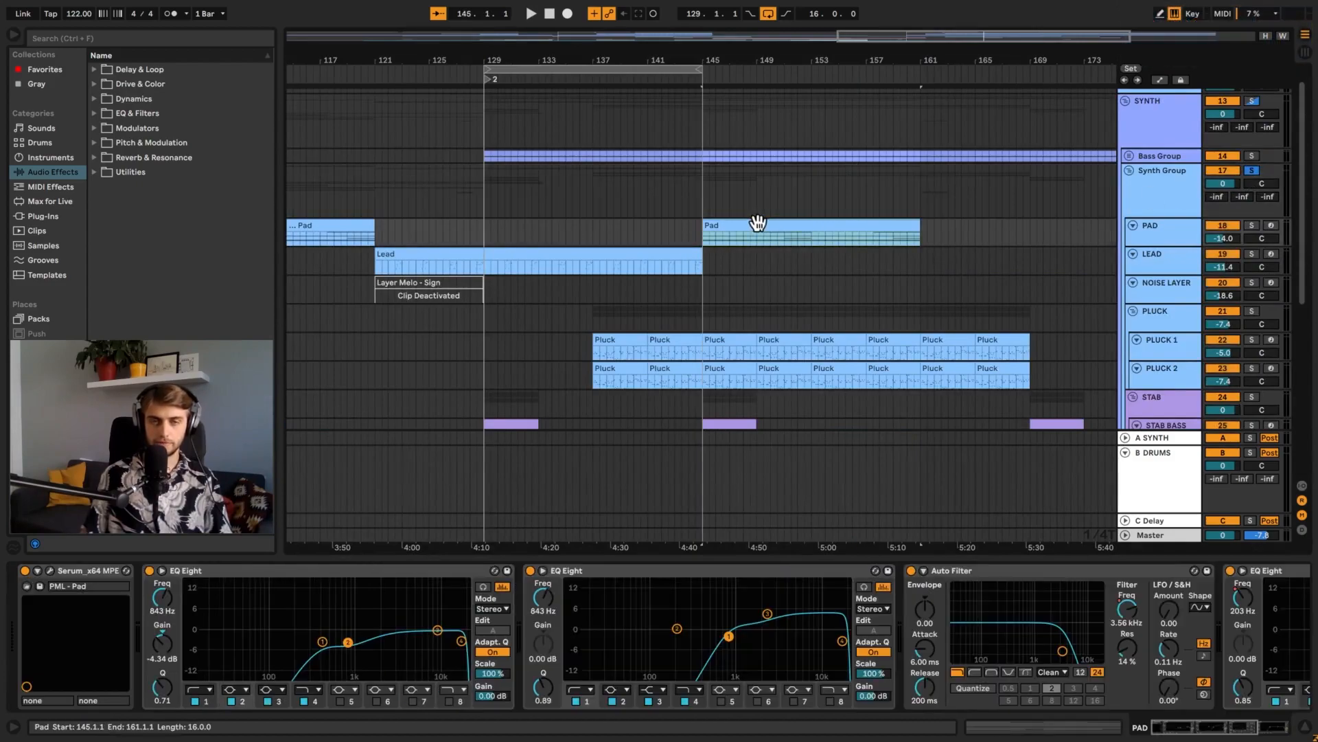
Select the long Pad clip starting at bar 25 and enlarge the PAD track to show its notes
key(w)
click(420, 229)
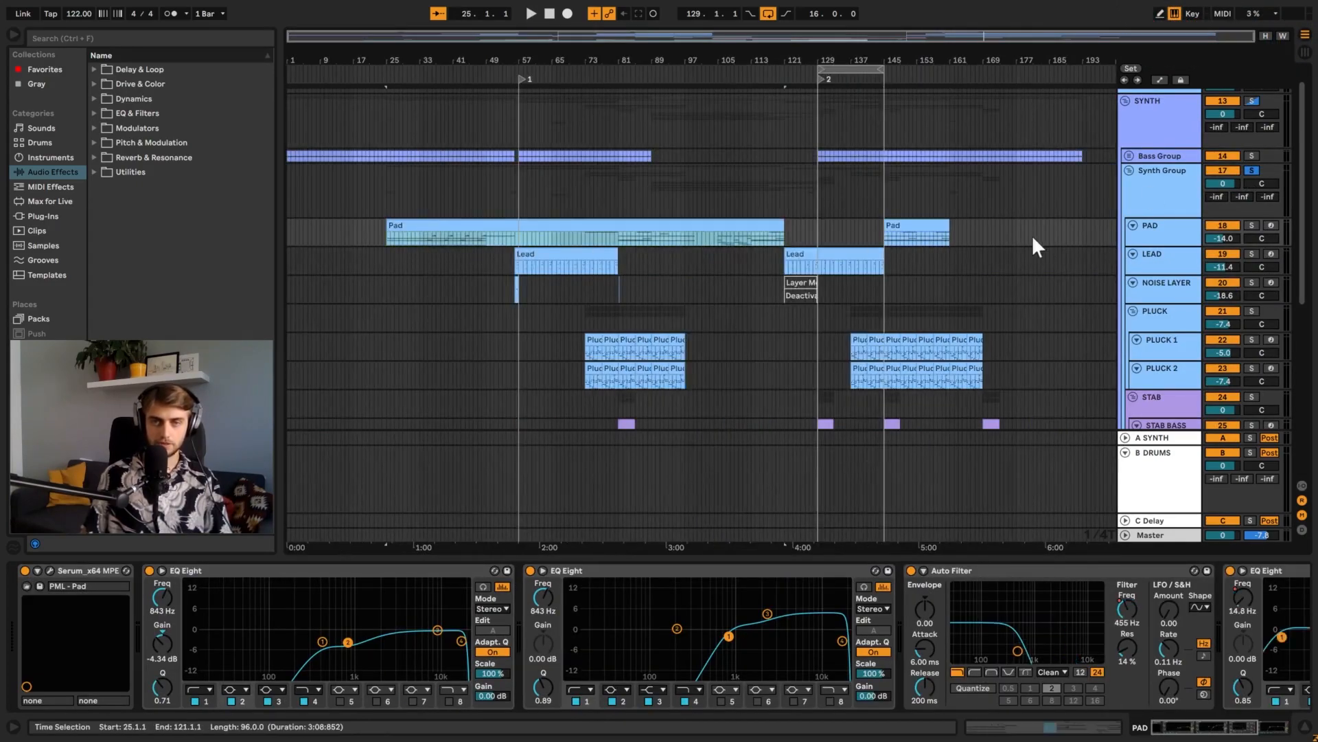
drag(1147, 247, 1091, 430)
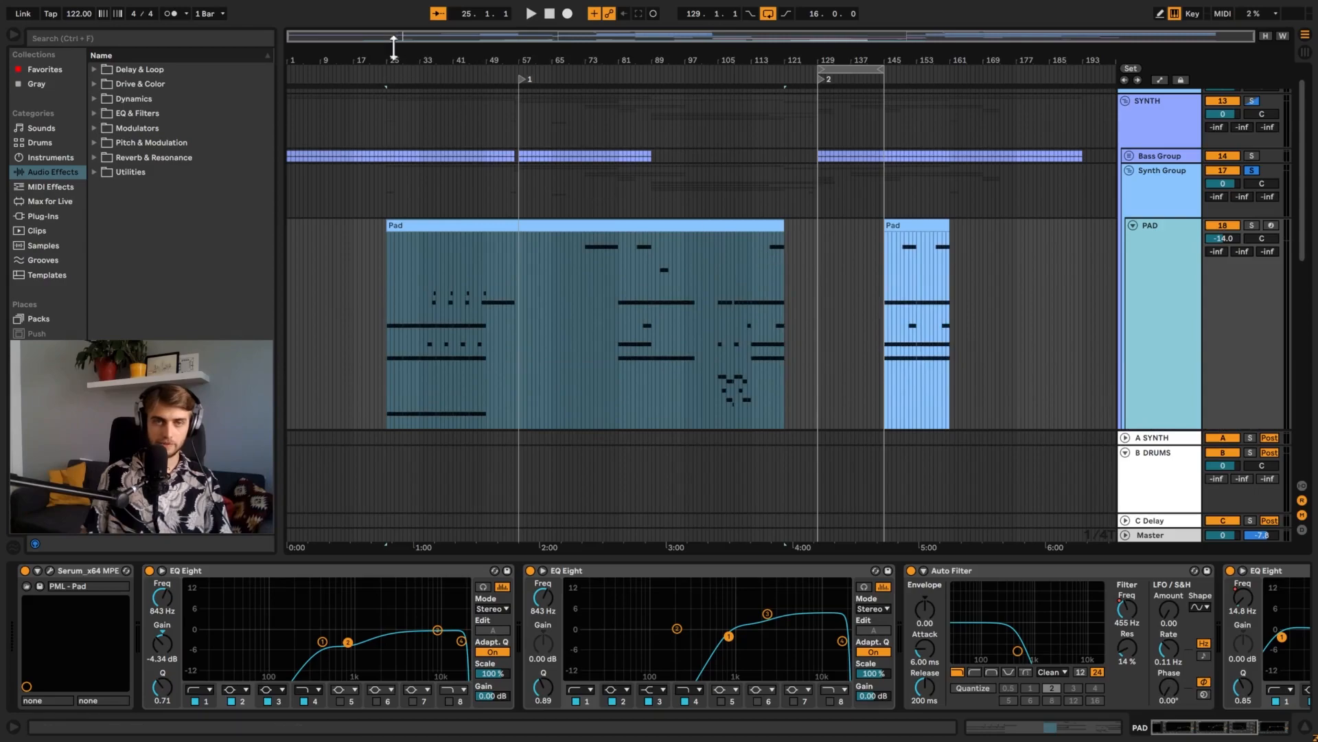
key(z)
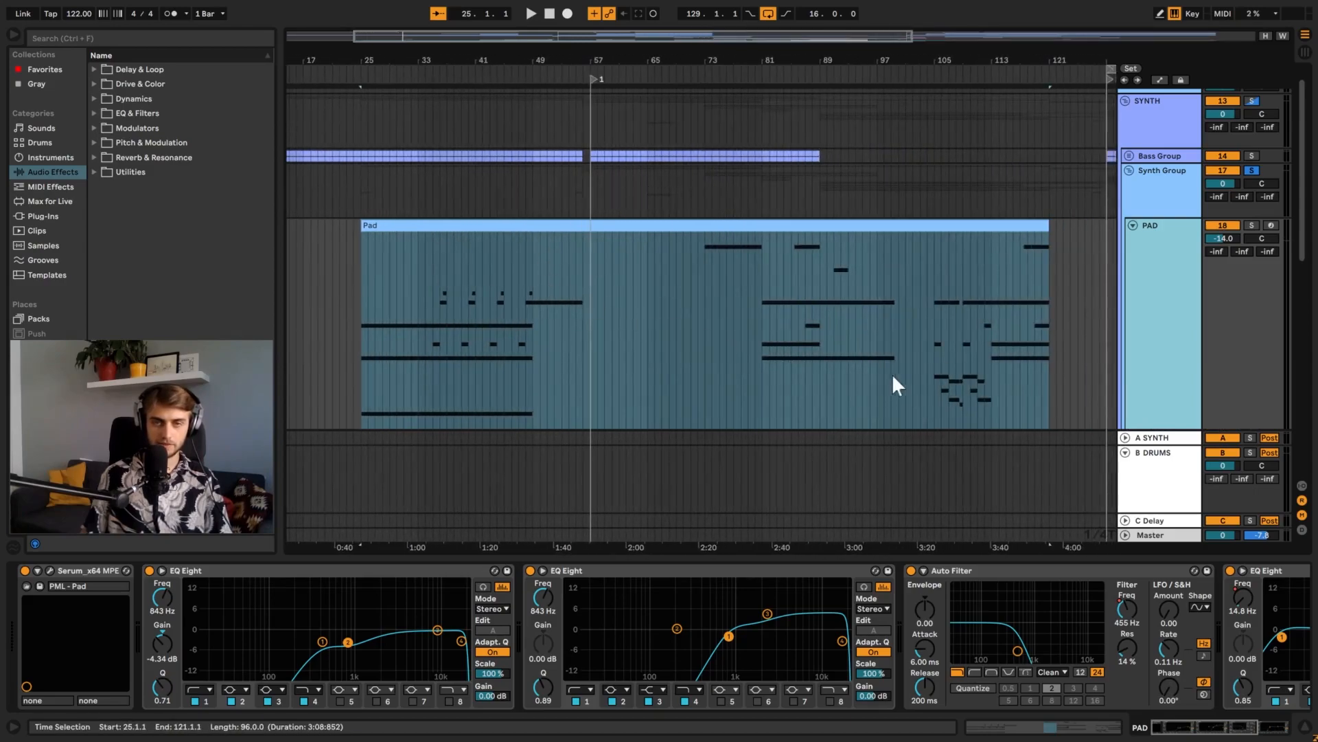
Solo and play PAD, view its PML - Pad patch in Serum including the oscillator A unison, and examine the effects chain
click(936, 368)
drag(582, 42, 500, 42)
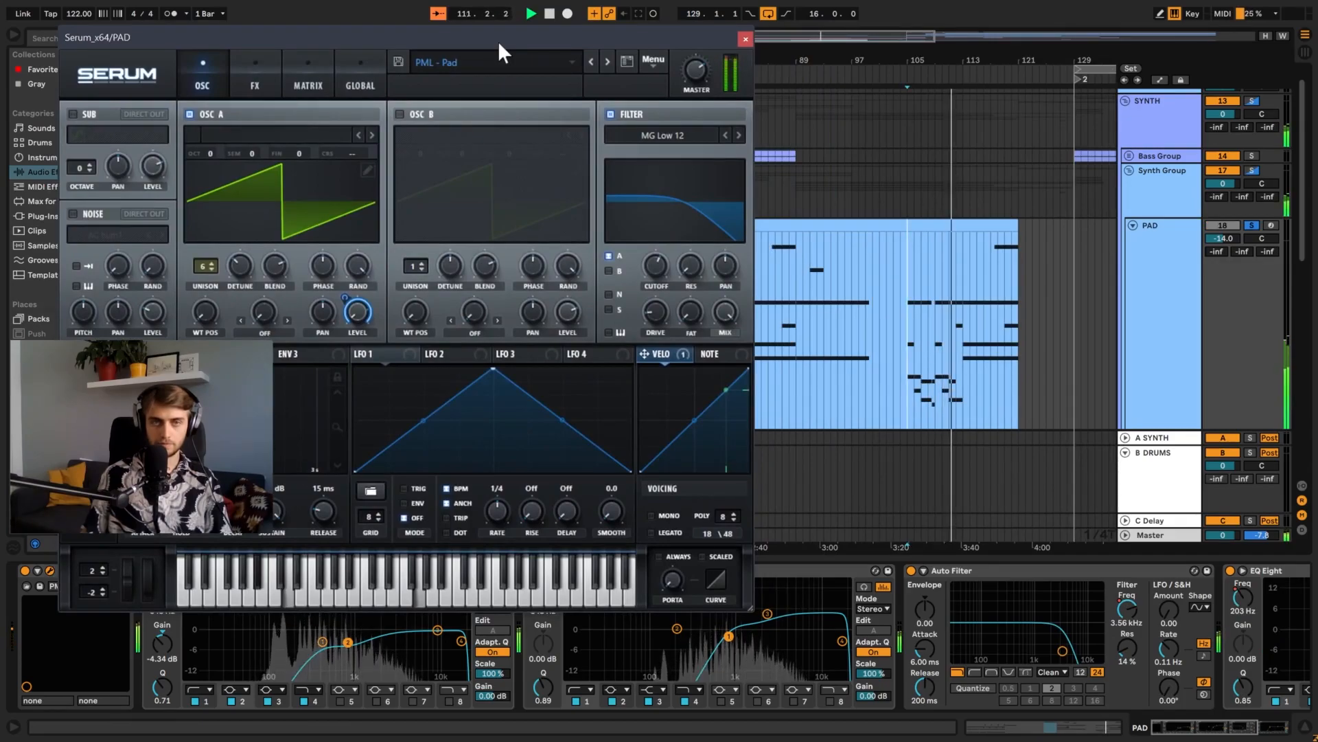
drag(499, 44, 776, 57)
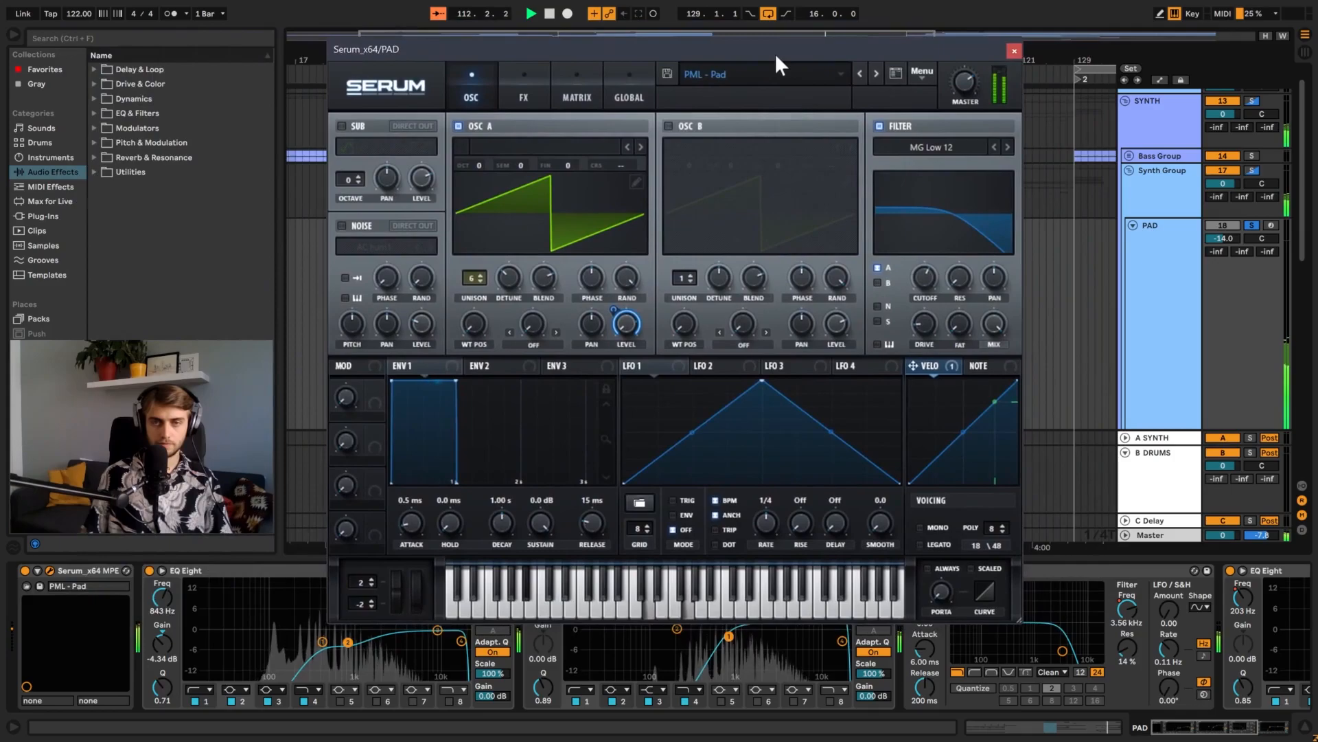
key(space)
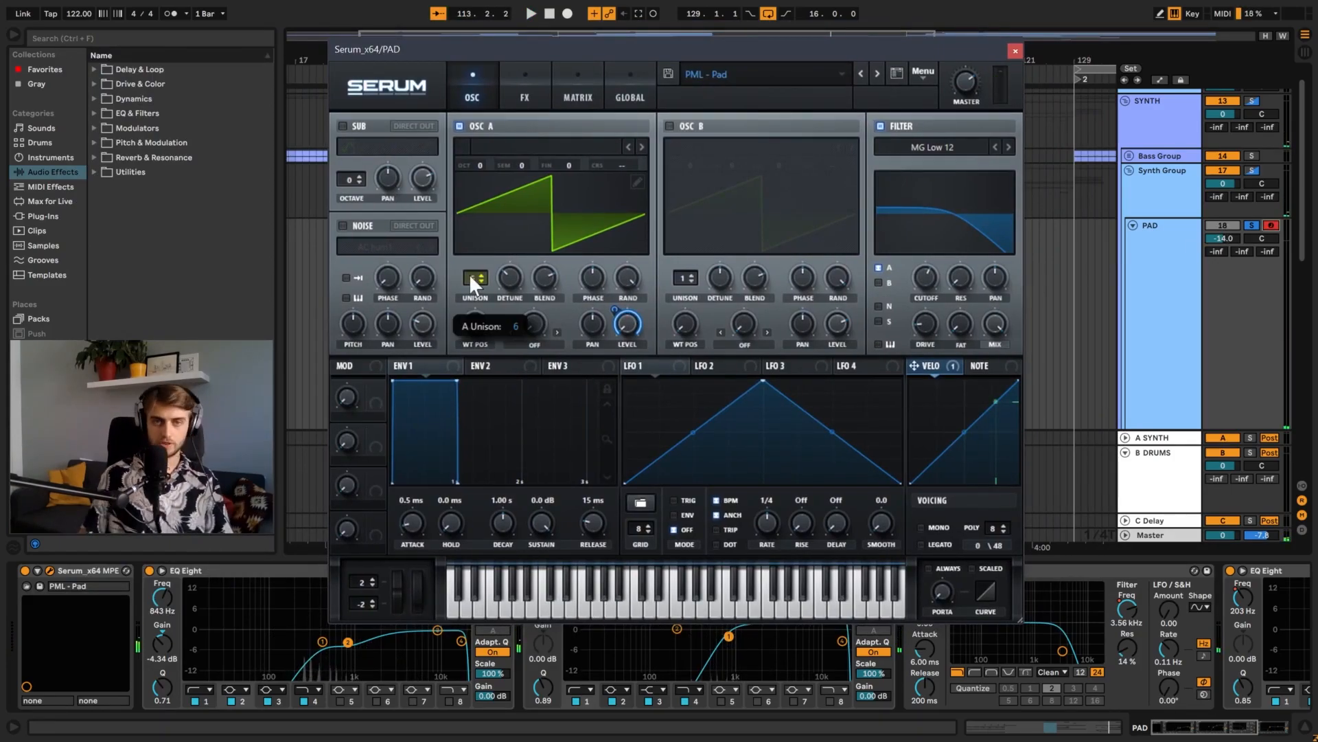
click(471, 274)
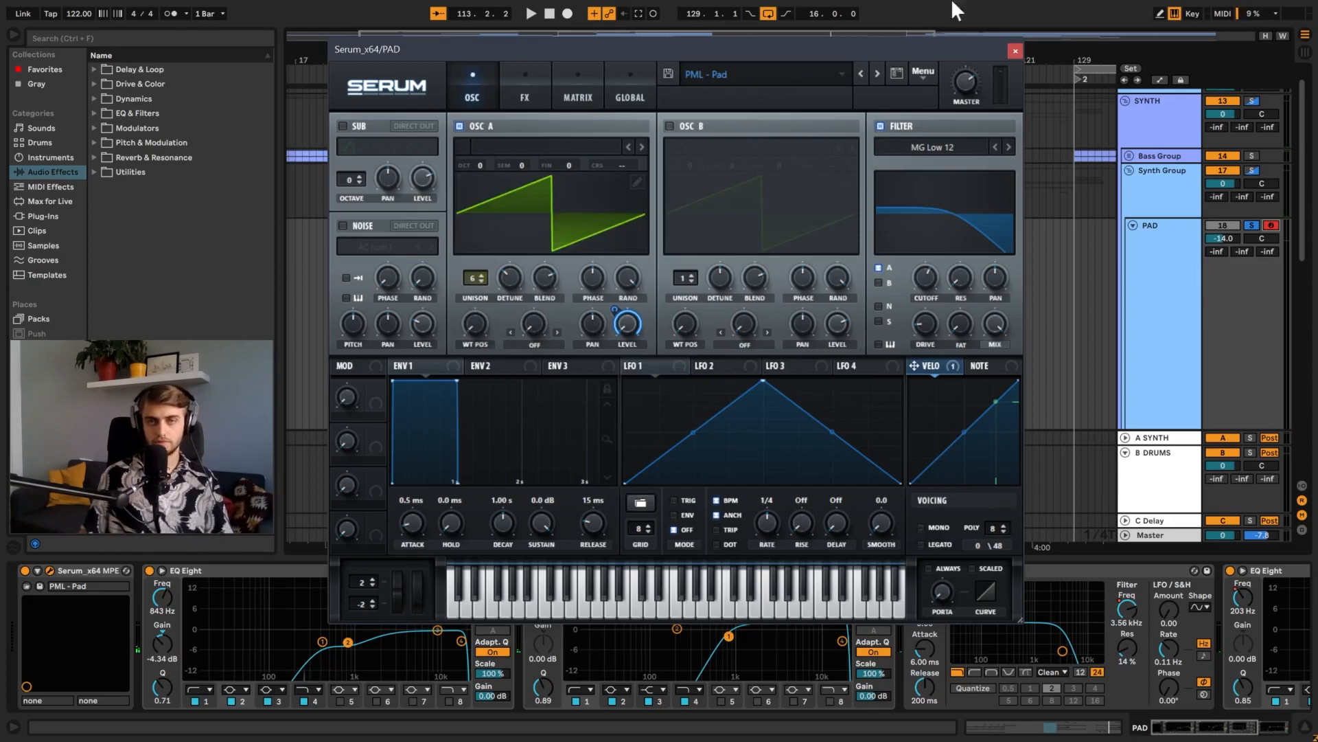
click(519, 75)
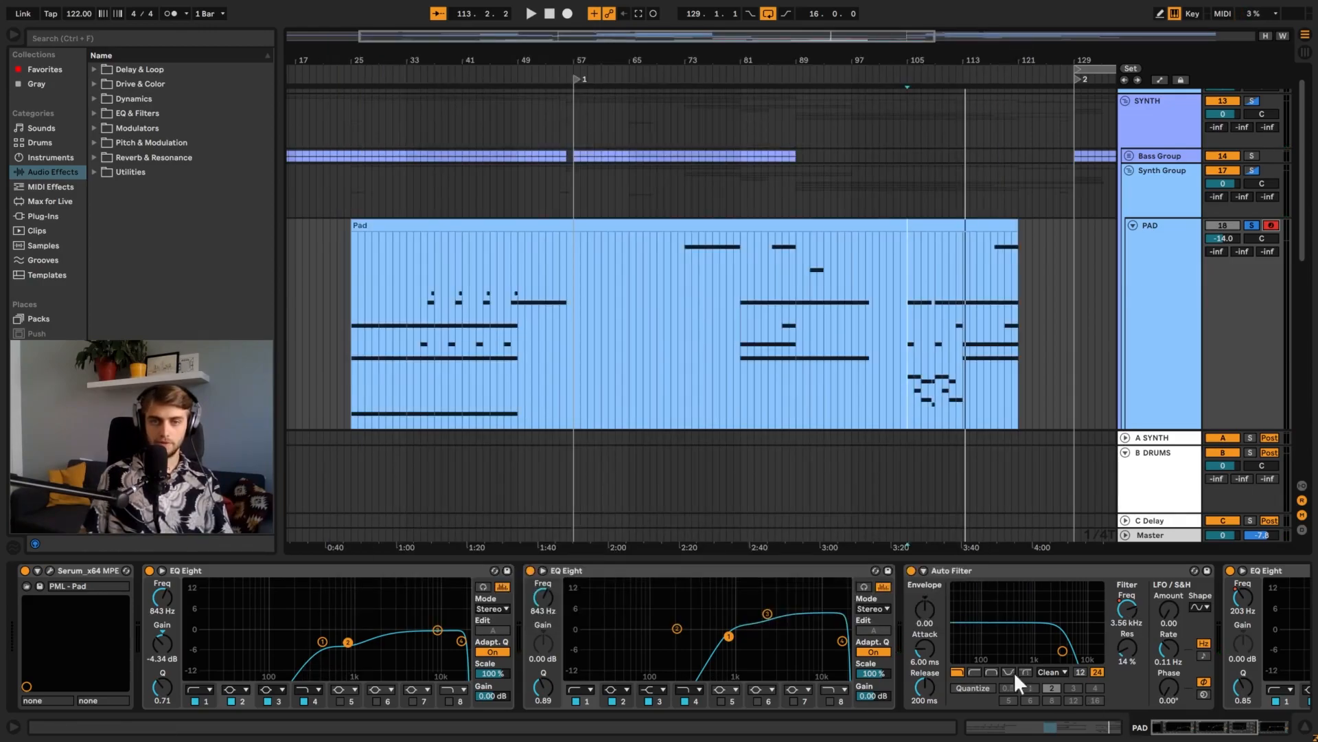
drag(1188, 733, 1219, 733)
Collapse the PAD track and enlarge the LEAD track to show its notes
scroll(1152, 255, down, 5)
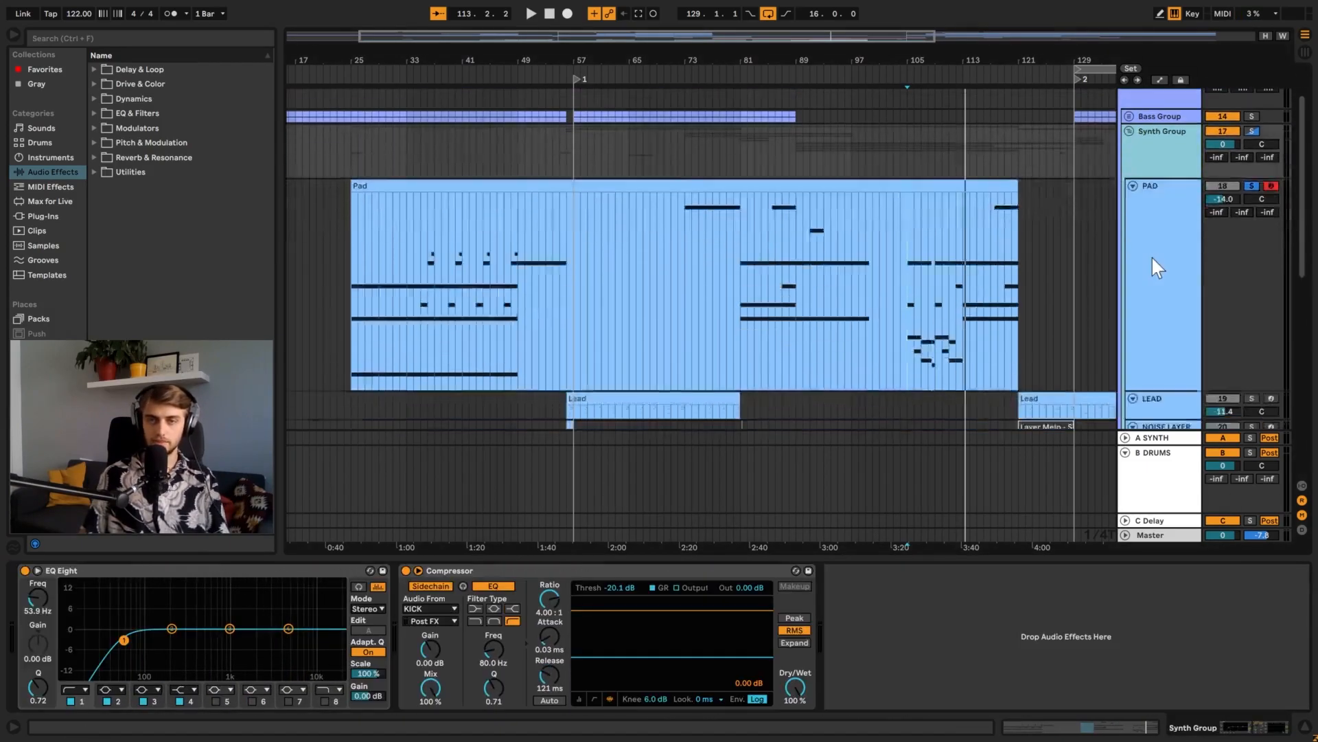
click(1133, 140)
click(1149, 165)
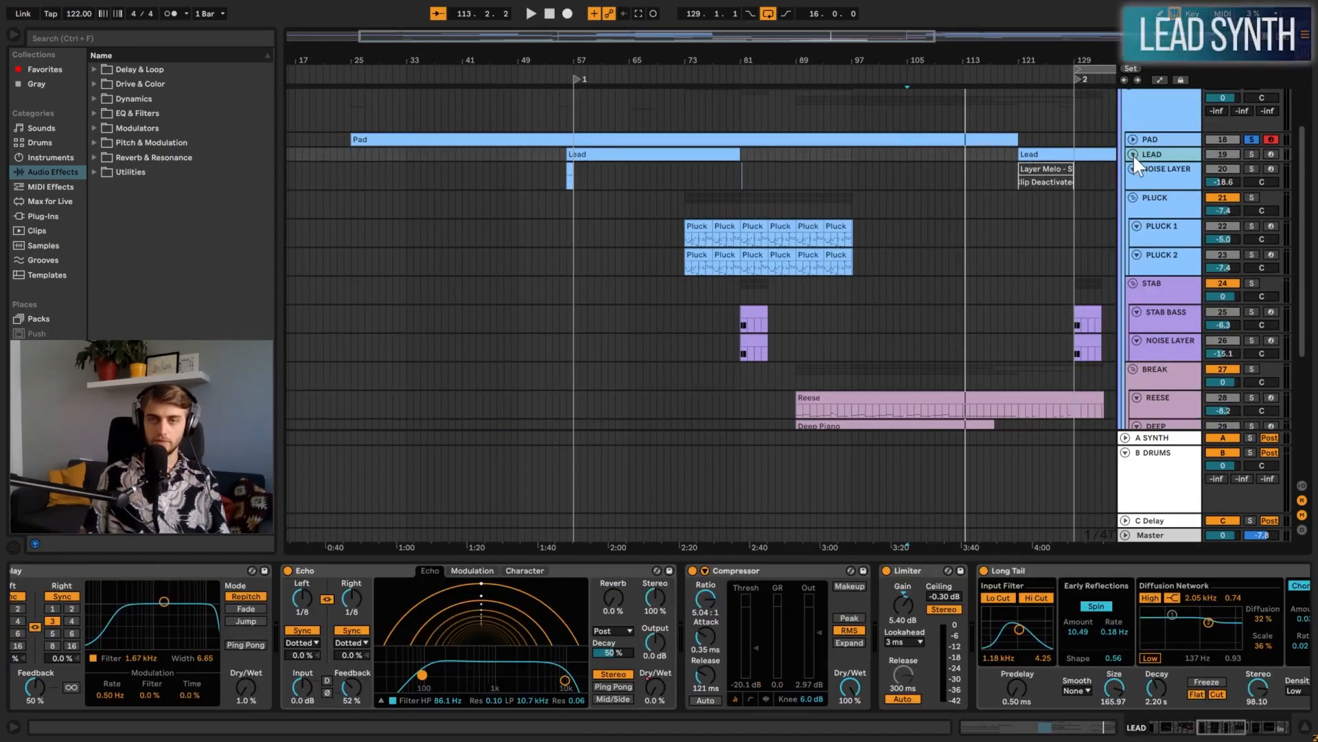
drag(1143, 180, 1144, 359)
Solo LEAD, loop a 12-bar range of the Lead clip from bar 122, and play it
drag(643, 43, 873, 58)
drag(570, 210, 937, 225)
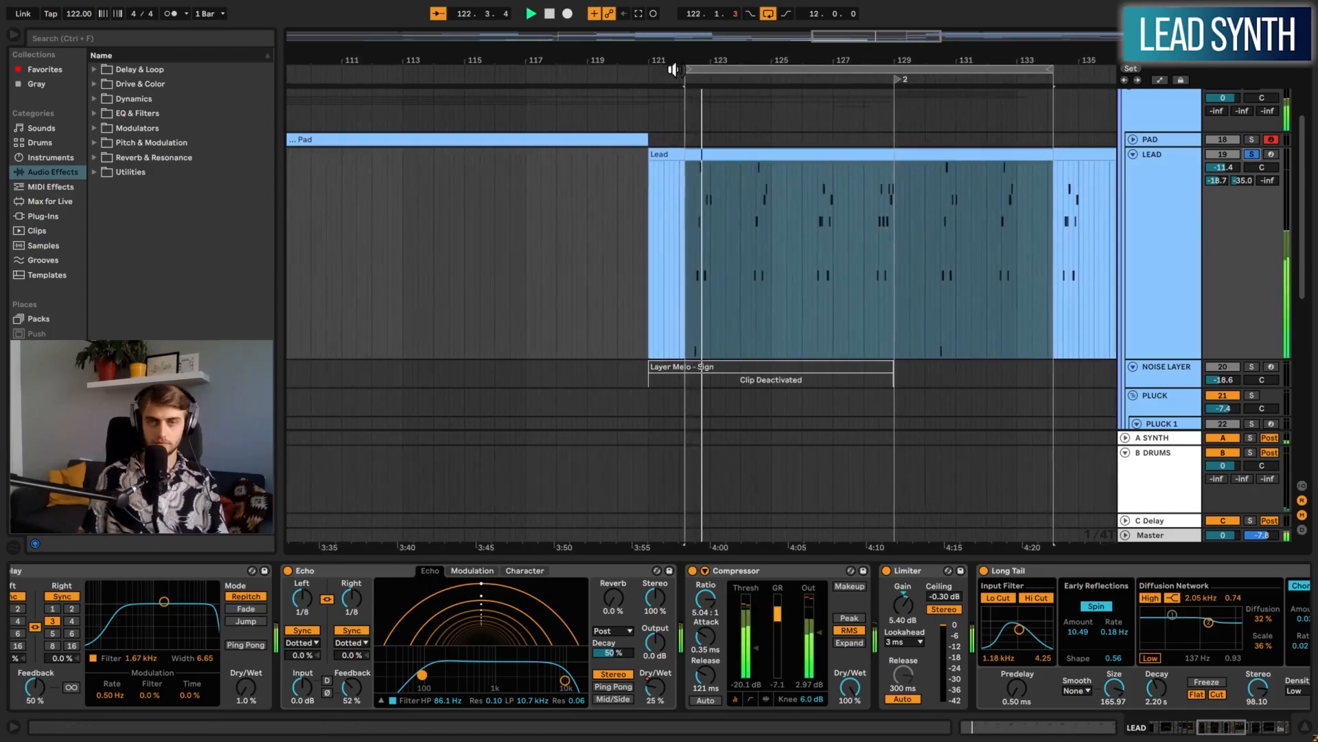
drag(740, 60, 605, 94)
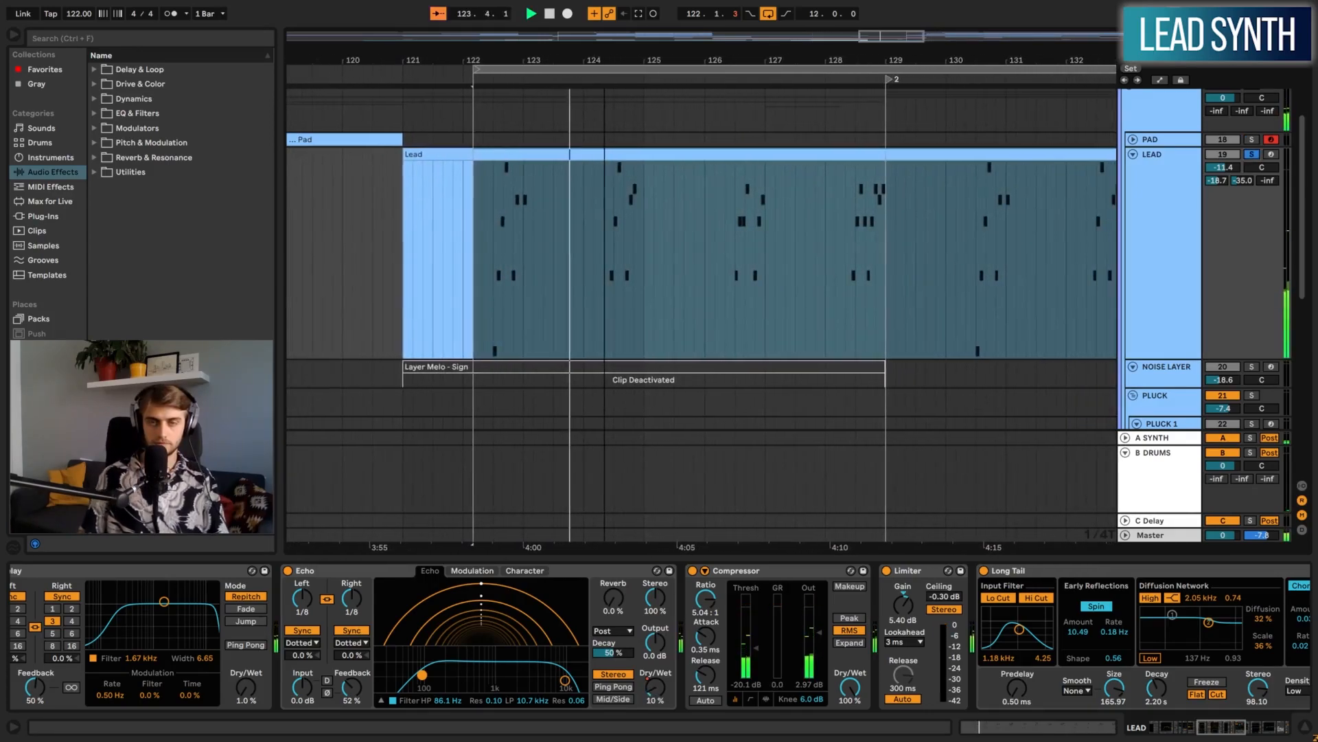
click(790, 224)
click(939, 284)
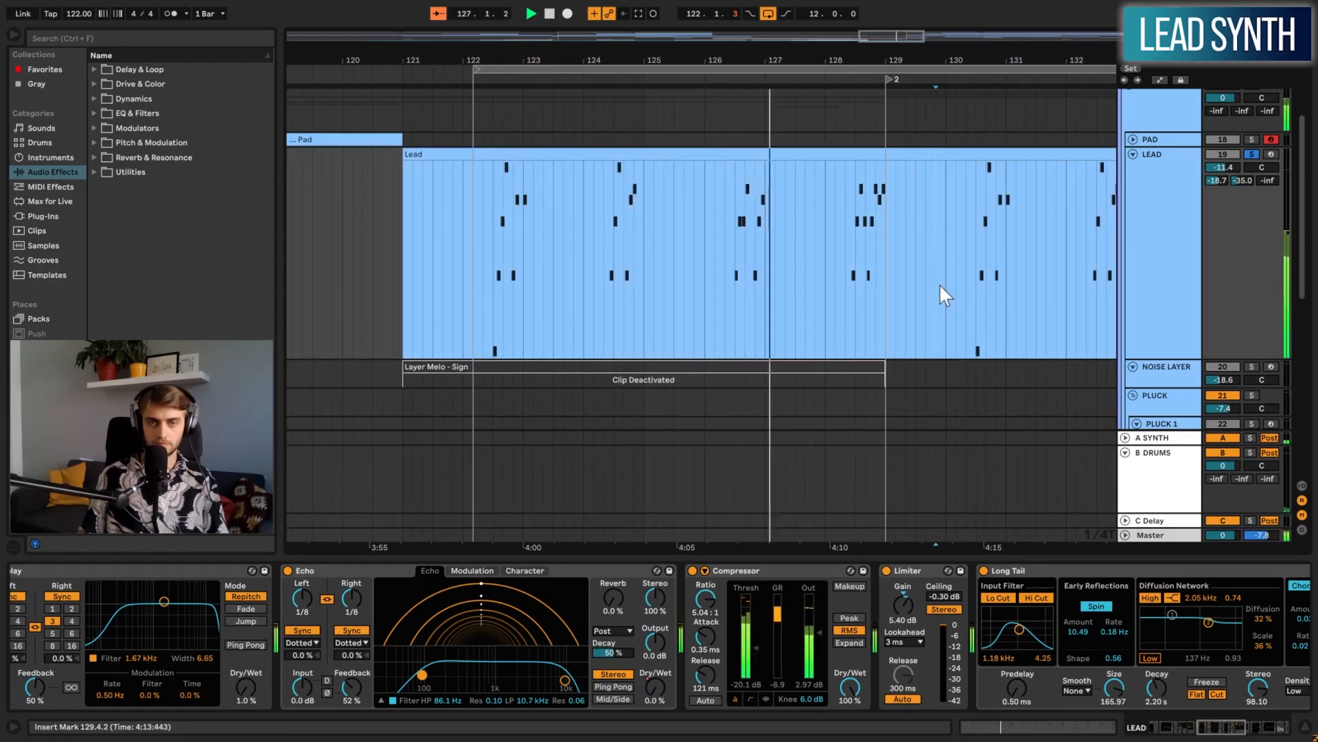
Open Serum on LEAD and watch the PML - Lead patch's controls move during playback
drag(1226, 728, 1179, 728)
click(50, 570)
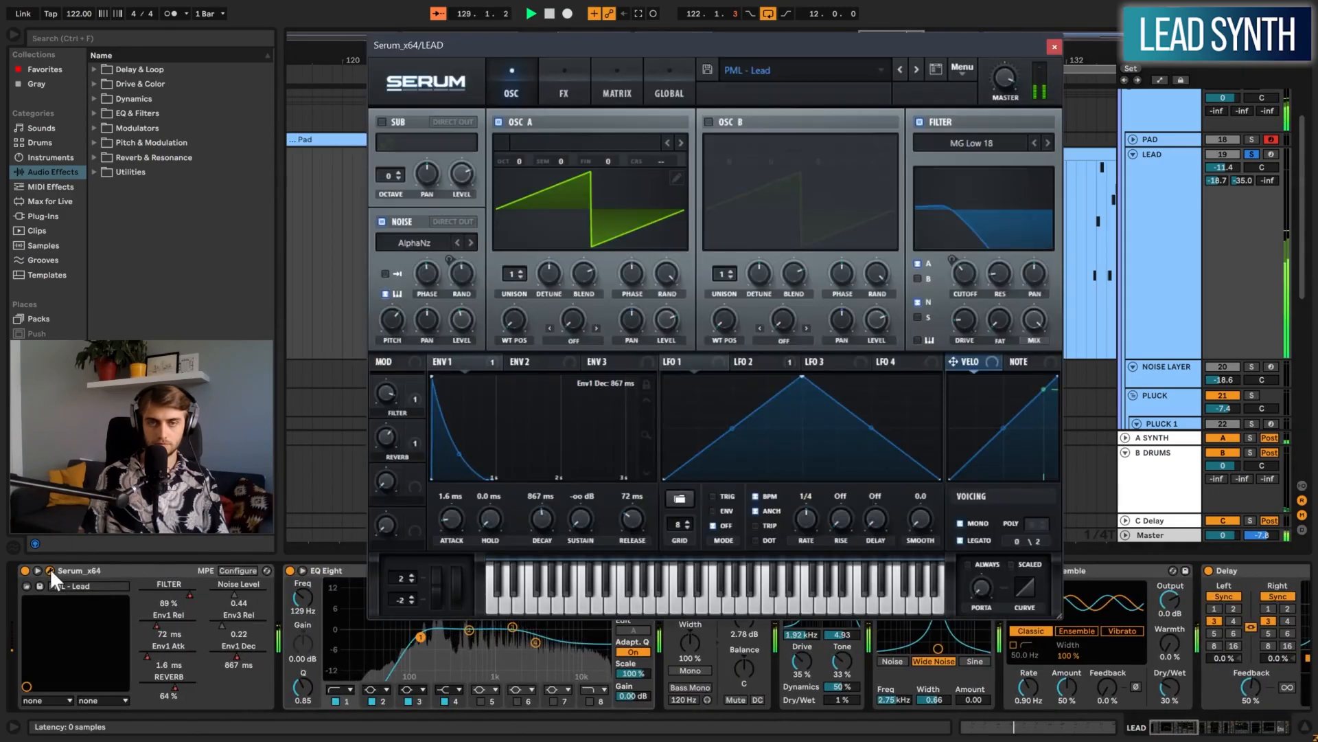
drag(834, 43, 713, 43)
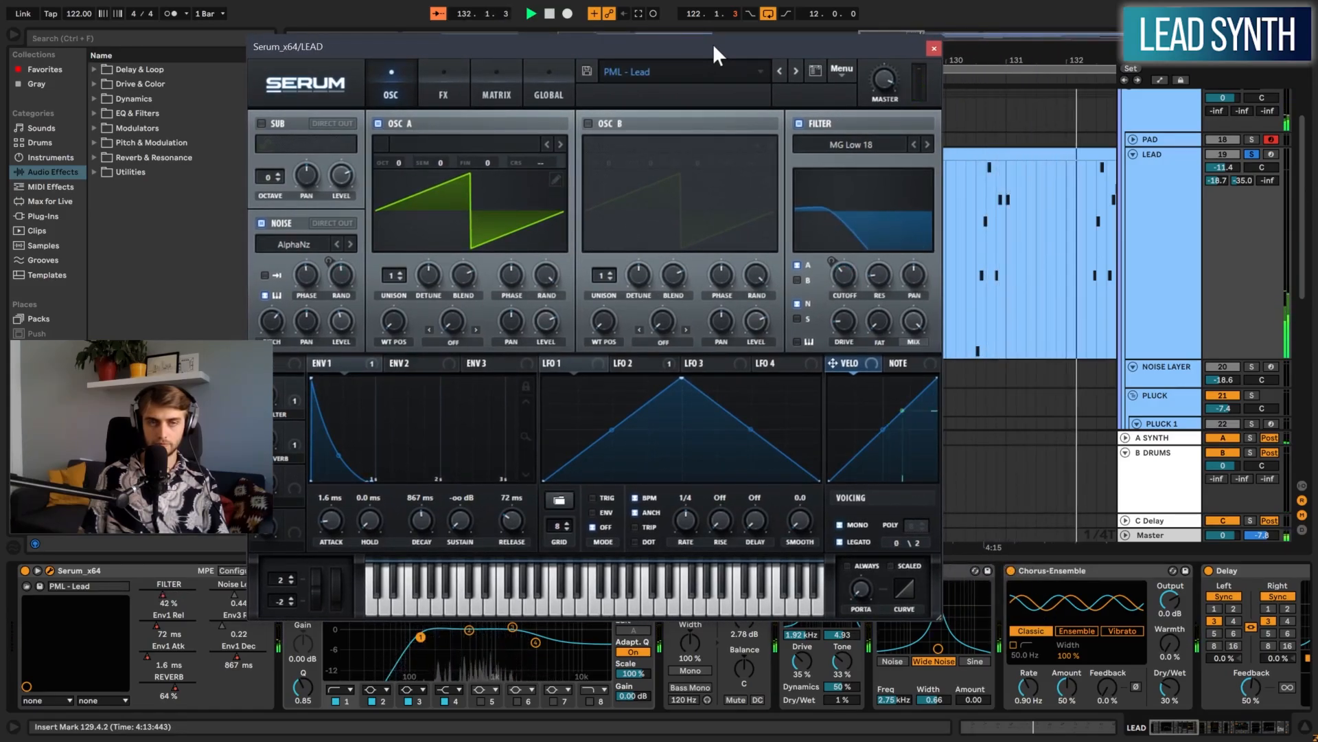
drag(996, 61, 710, 134)
drag(699, 61, 1118, 55)
key(space)
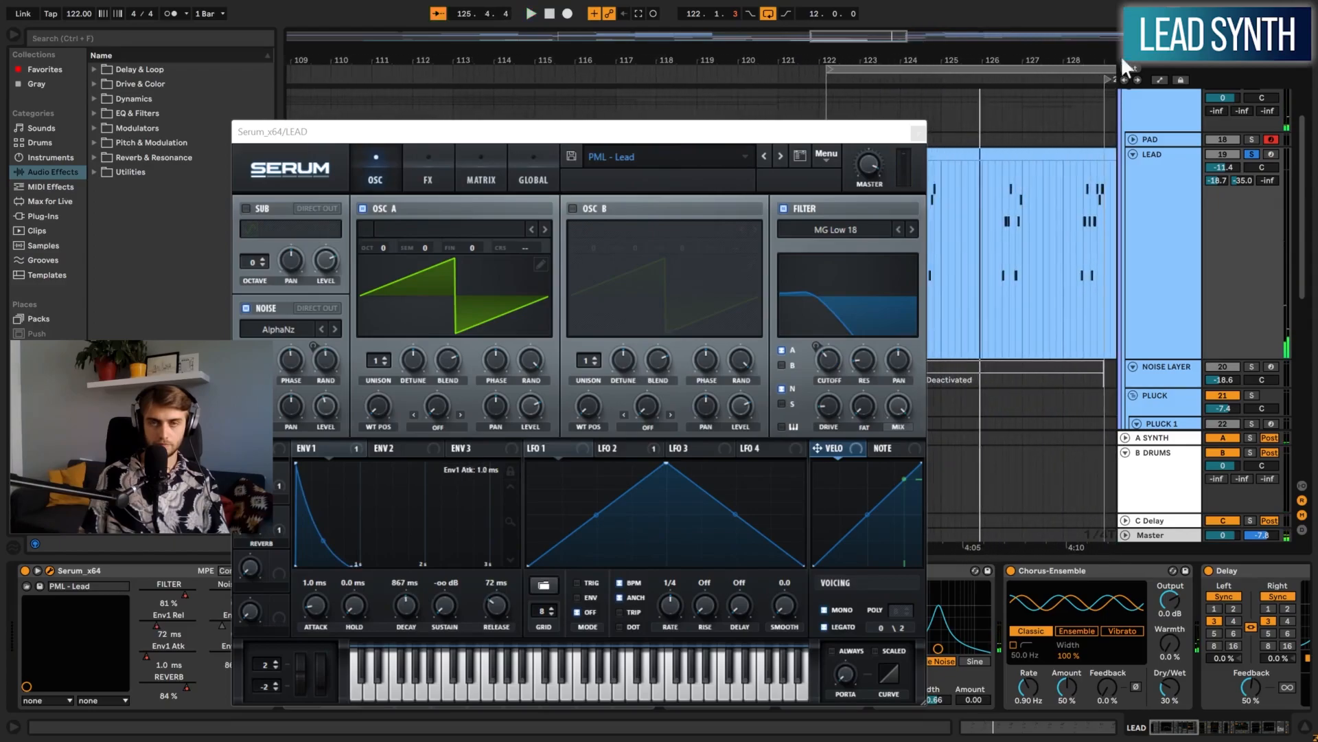
Show LEAD's Serum automation lanes and reduce the heights of the REVERB and Env1 Dec lanes
click(829, 284)
drag(859, 59, 849, 76)
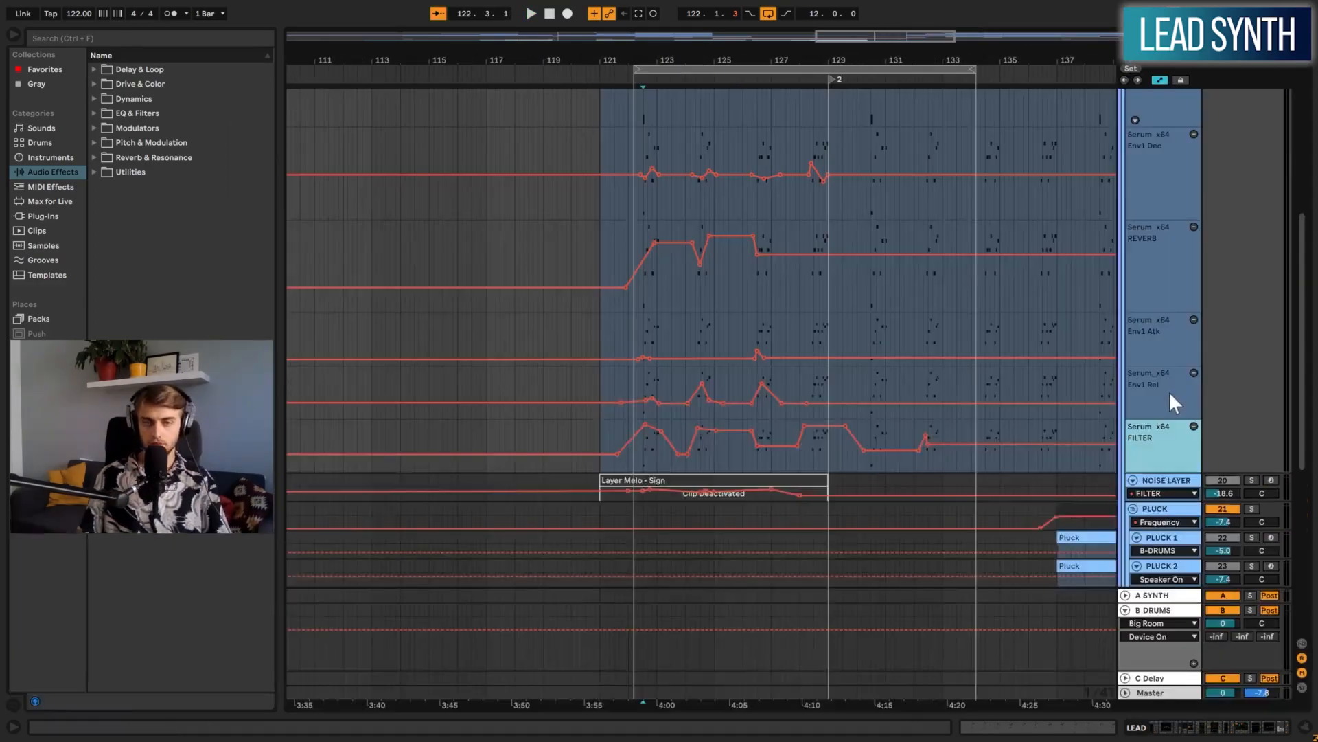
scroll(1171, 389, up, 3)
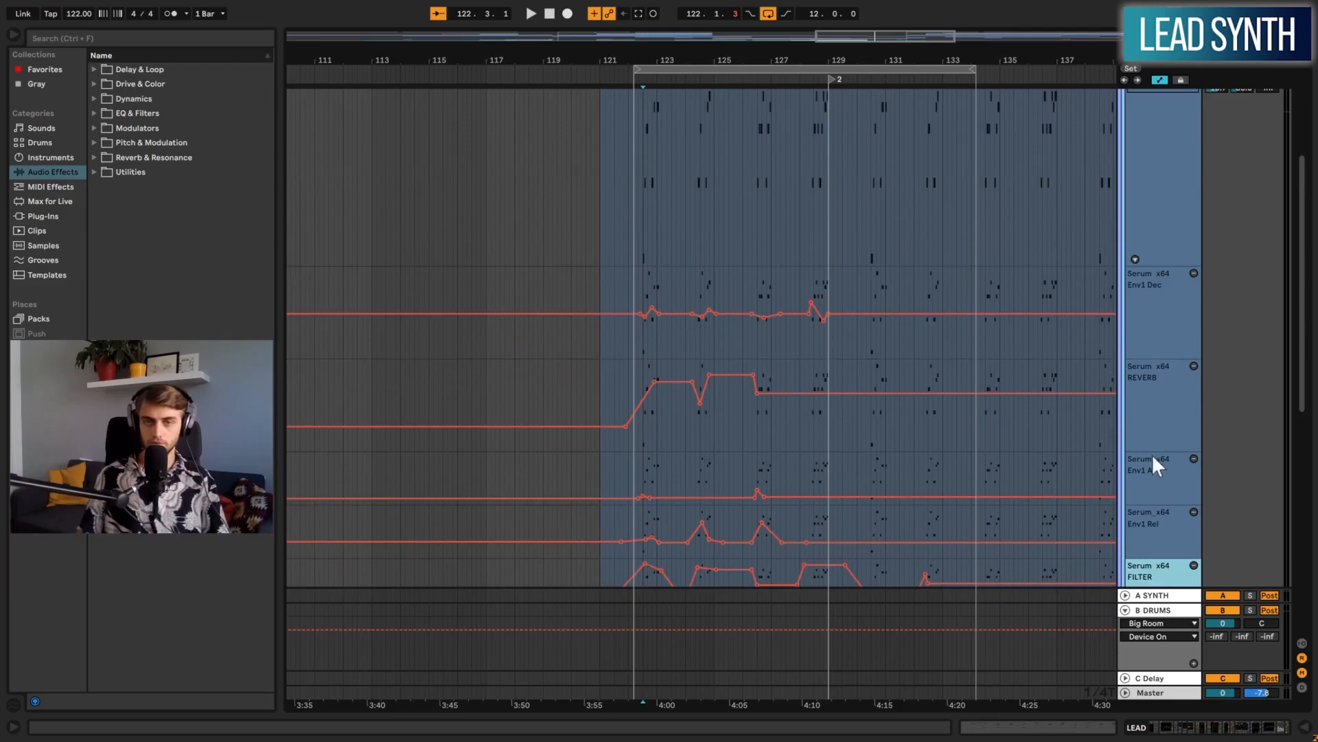
drag(1154, 451, 1159, 412)
drag(1157, 356, 1159, 319)
scroll(1107, 328, up, 3)
scroll(1110, 327, down, 2)
key(plus)
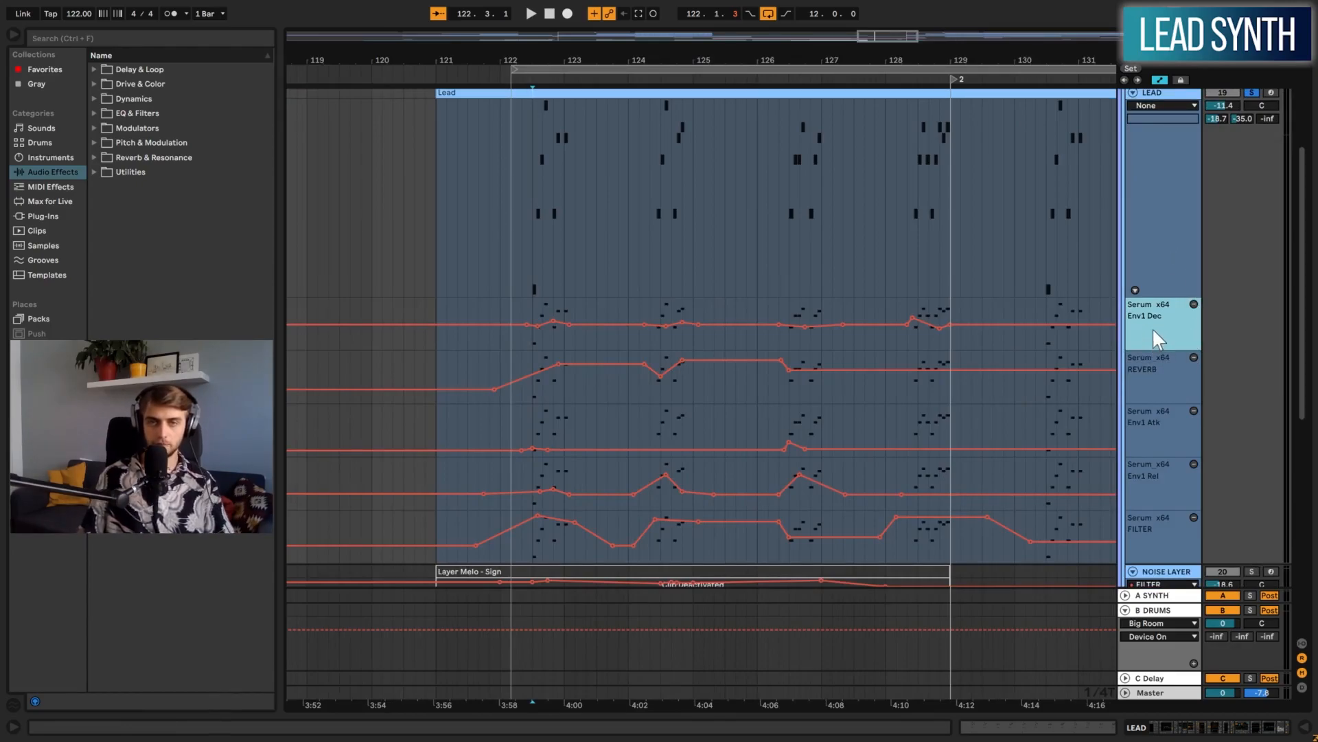
Reopen Serum on LEAD and move its window clear of the automation lanes
click(1178, 154)
key(Tab)
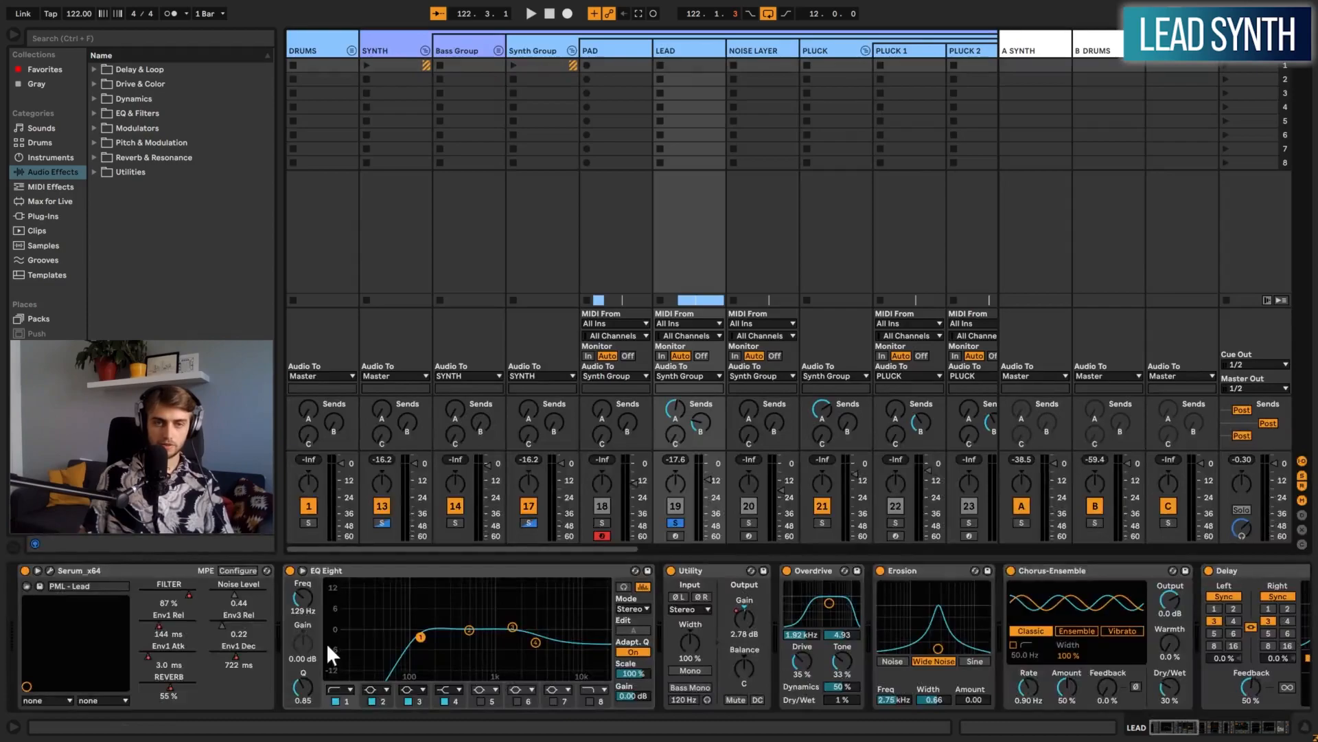
key(Tab)
click(49, 570)
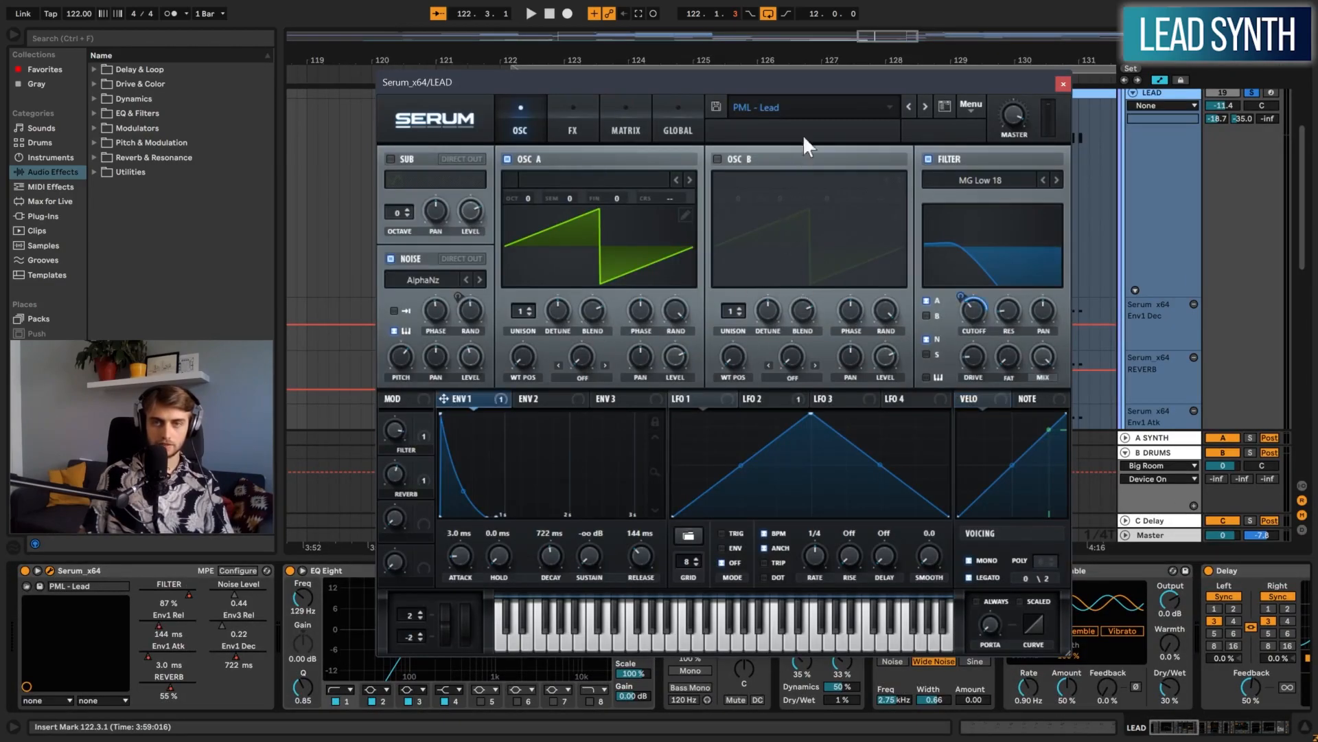
drag(849, 77, 542, 545)
Examine LEAD's automation against its notes from bar 122 and play the passage from bar 128
scroll(903, 306, down, 2)
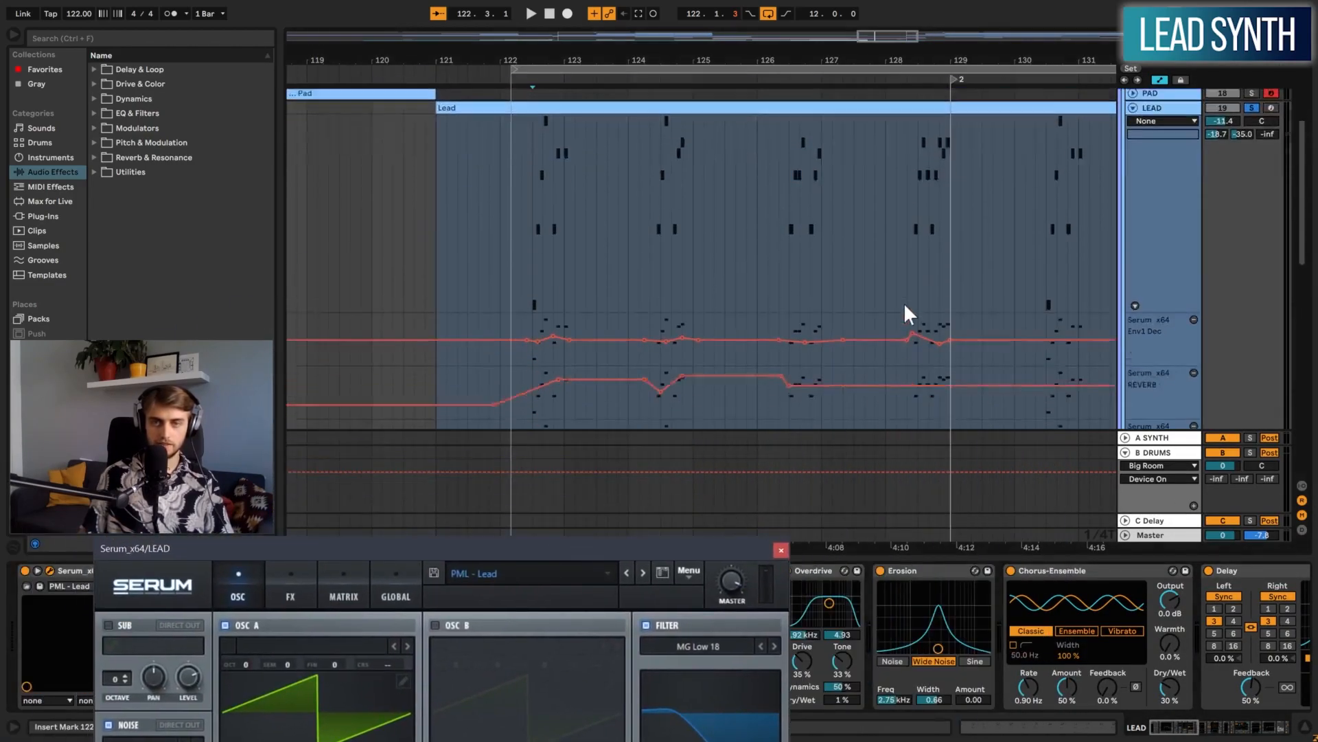
scroll(914, 302, down, 2)
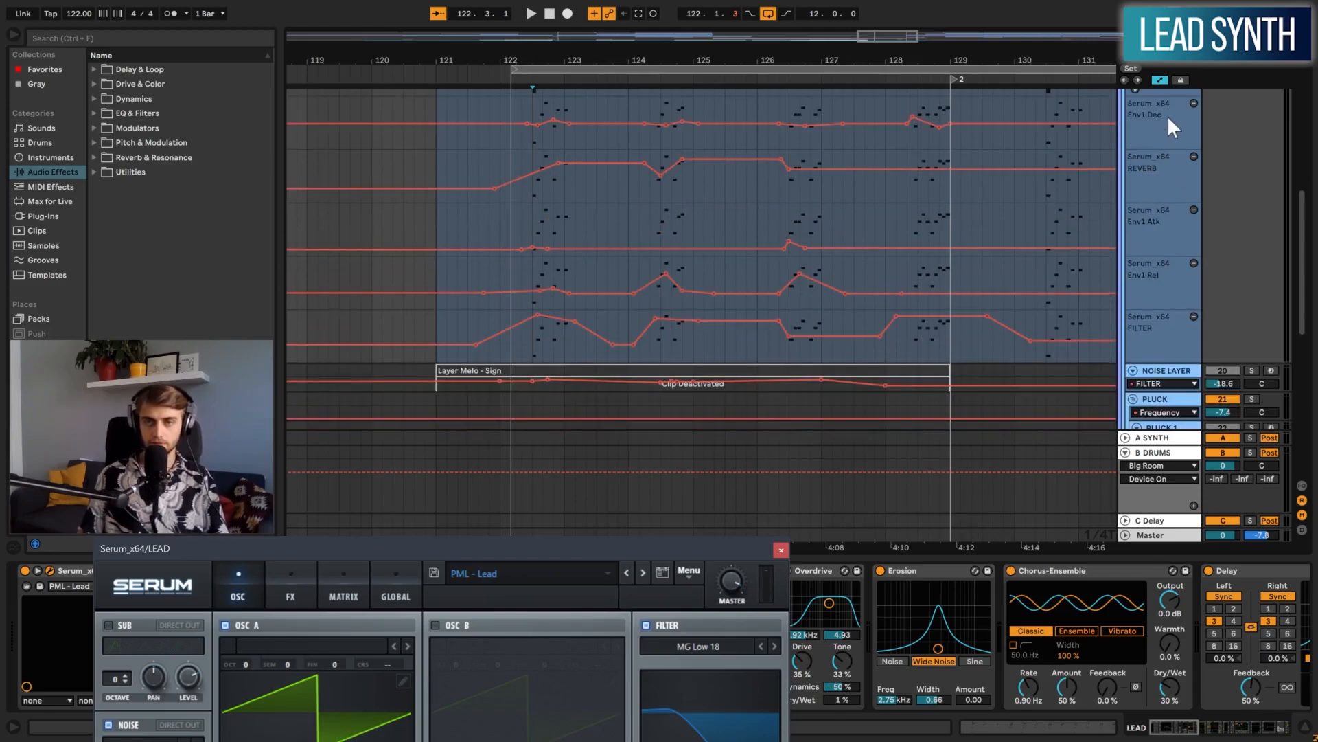
drag(537, 65, 563, 81)
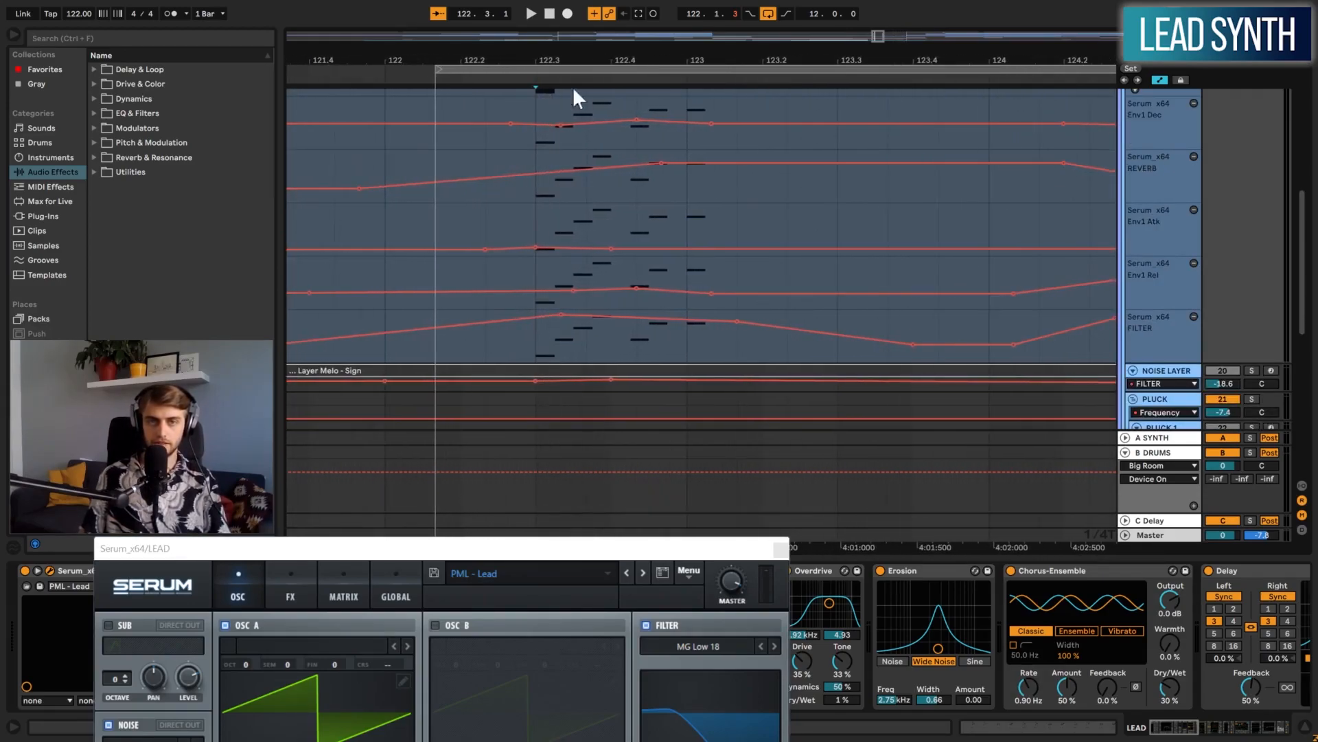
drag(668, 58, 644, 38)
click(891, 147)
key(space)
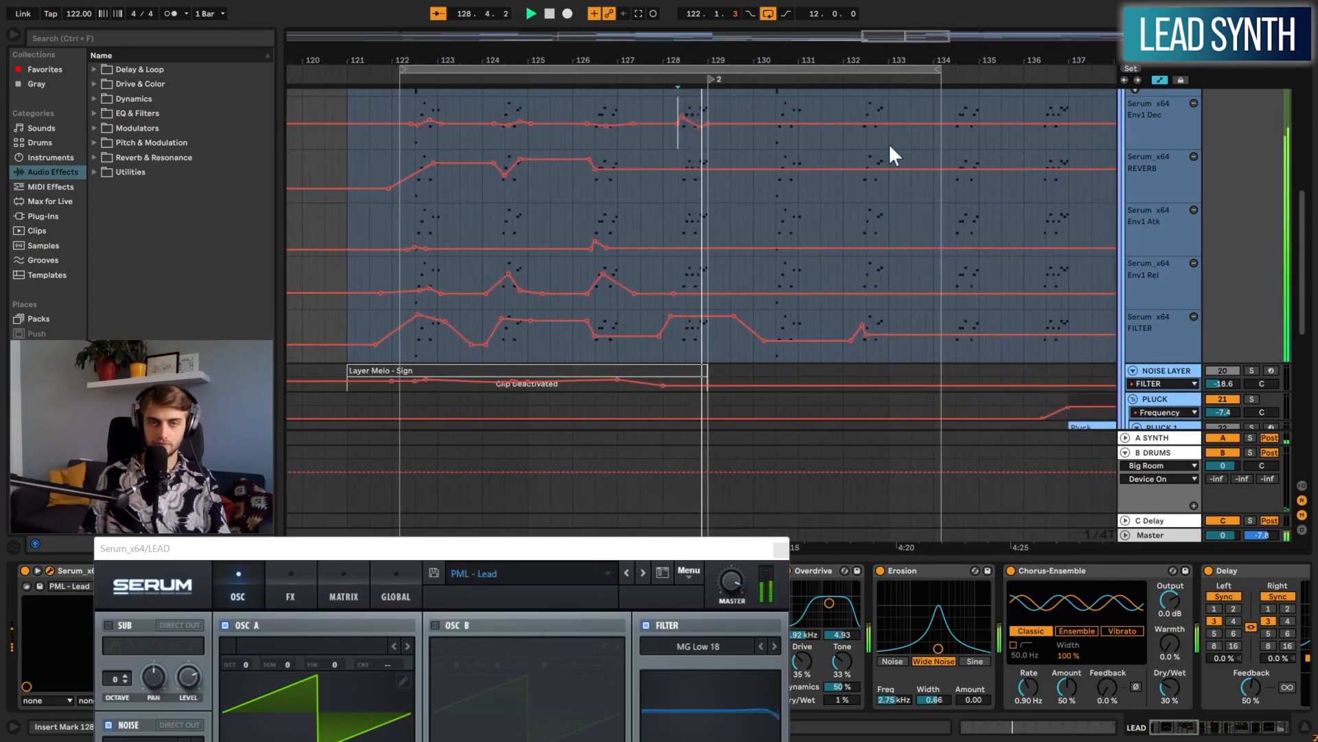
key(space)
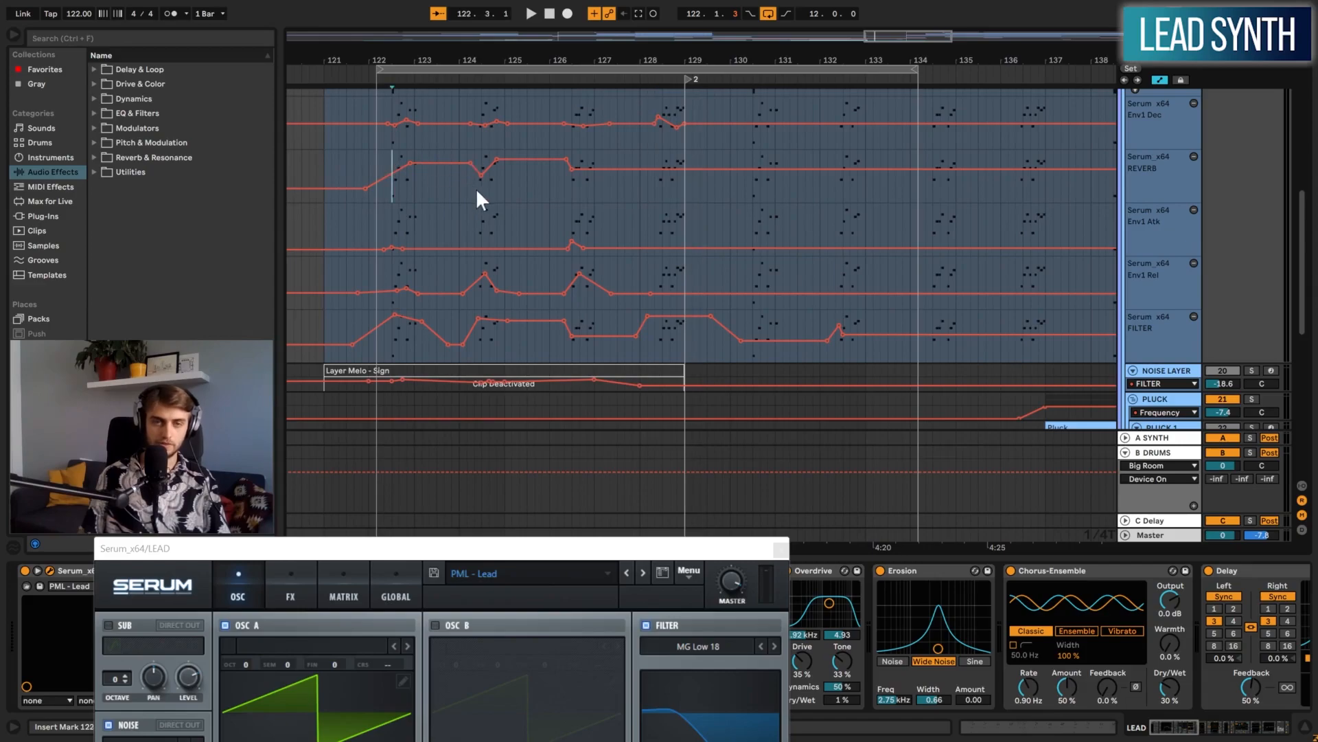
Play LEAD over its REVERB automation and highlight a stretch of that lane from 124.3
key(space)
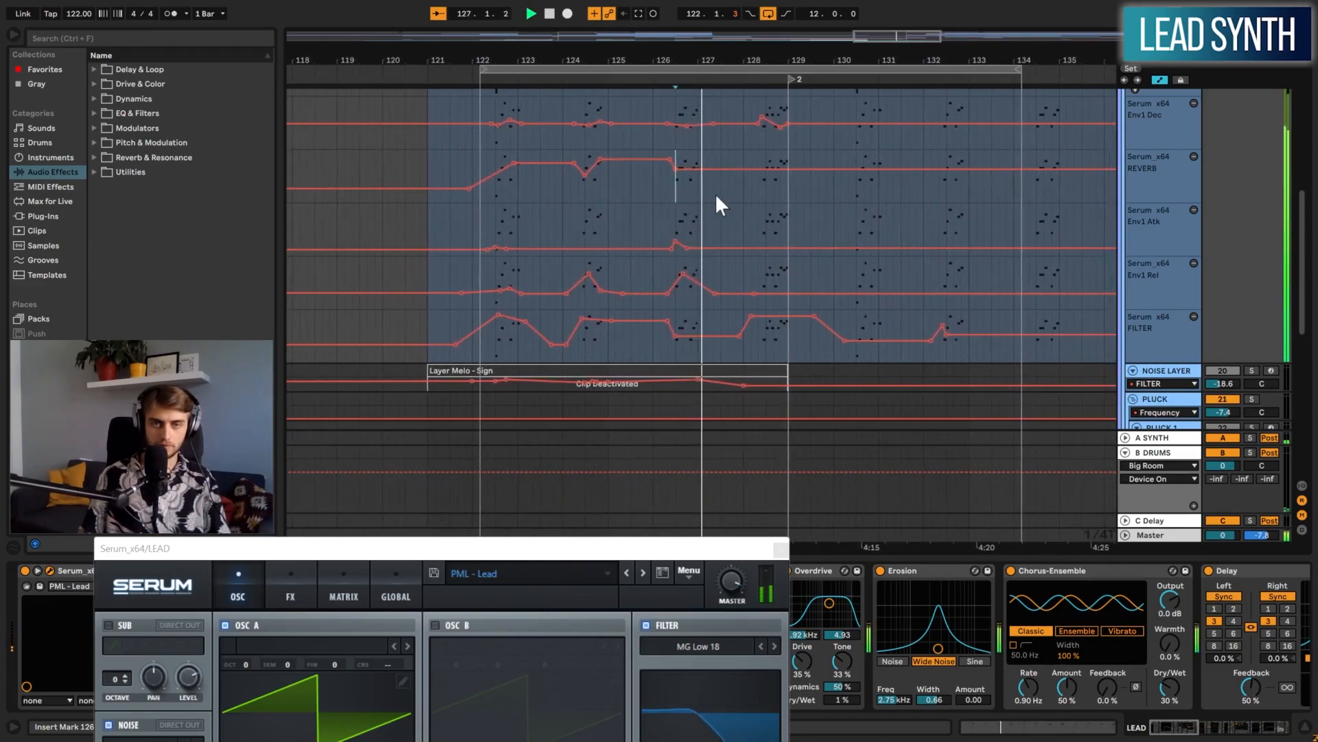
key(space)
drag(572, 83, 657, 188)
click(620, 191)
drag(574, 194, 651, 192)
click(597, 192)
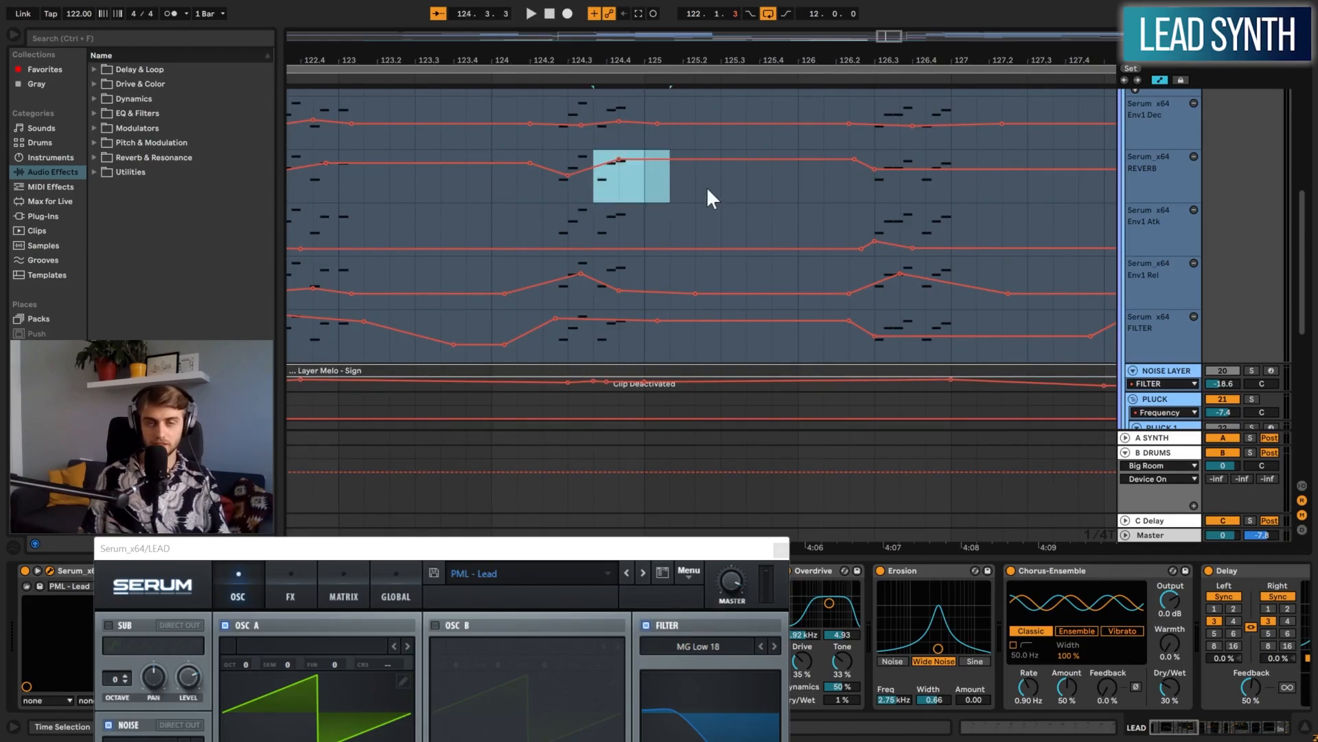
Select LEAD's Env1 Atk lane and play from about bar 126 to hear the attack automation
click(1164, 233)
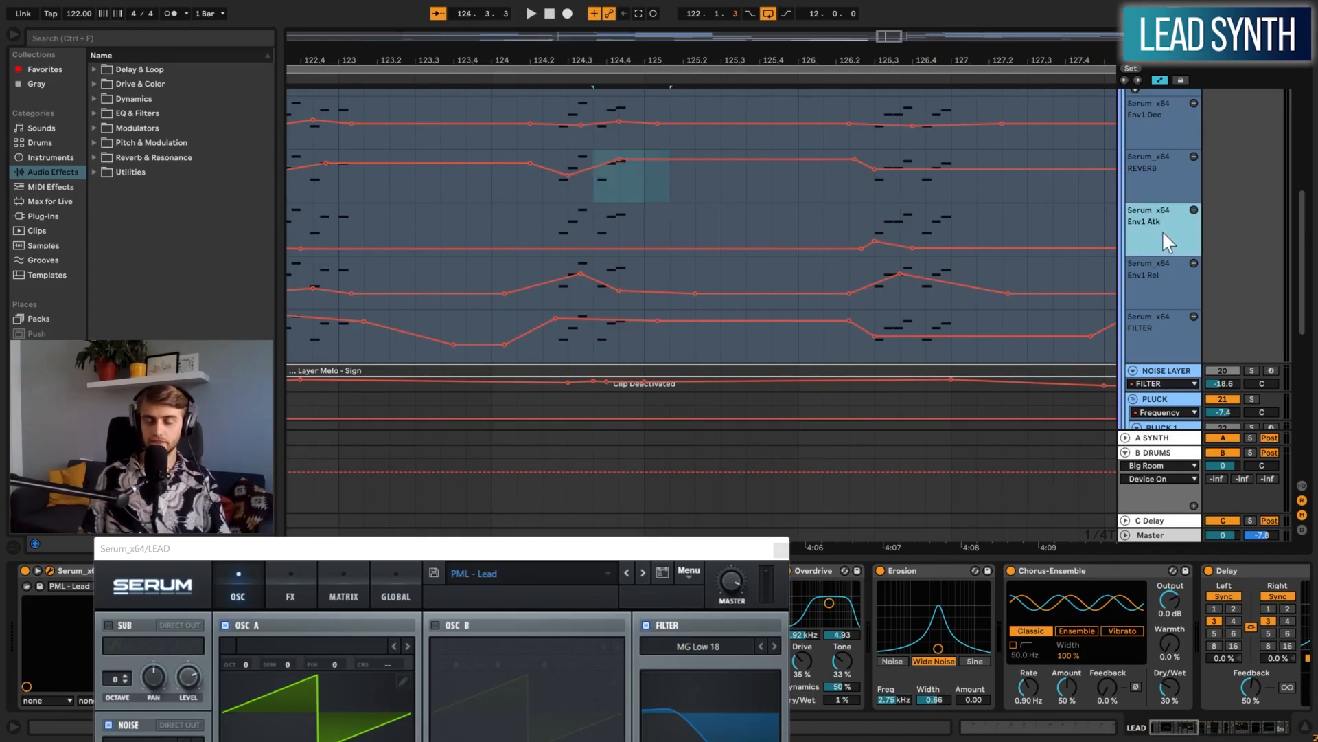
drag(735, 67, 690, 34)
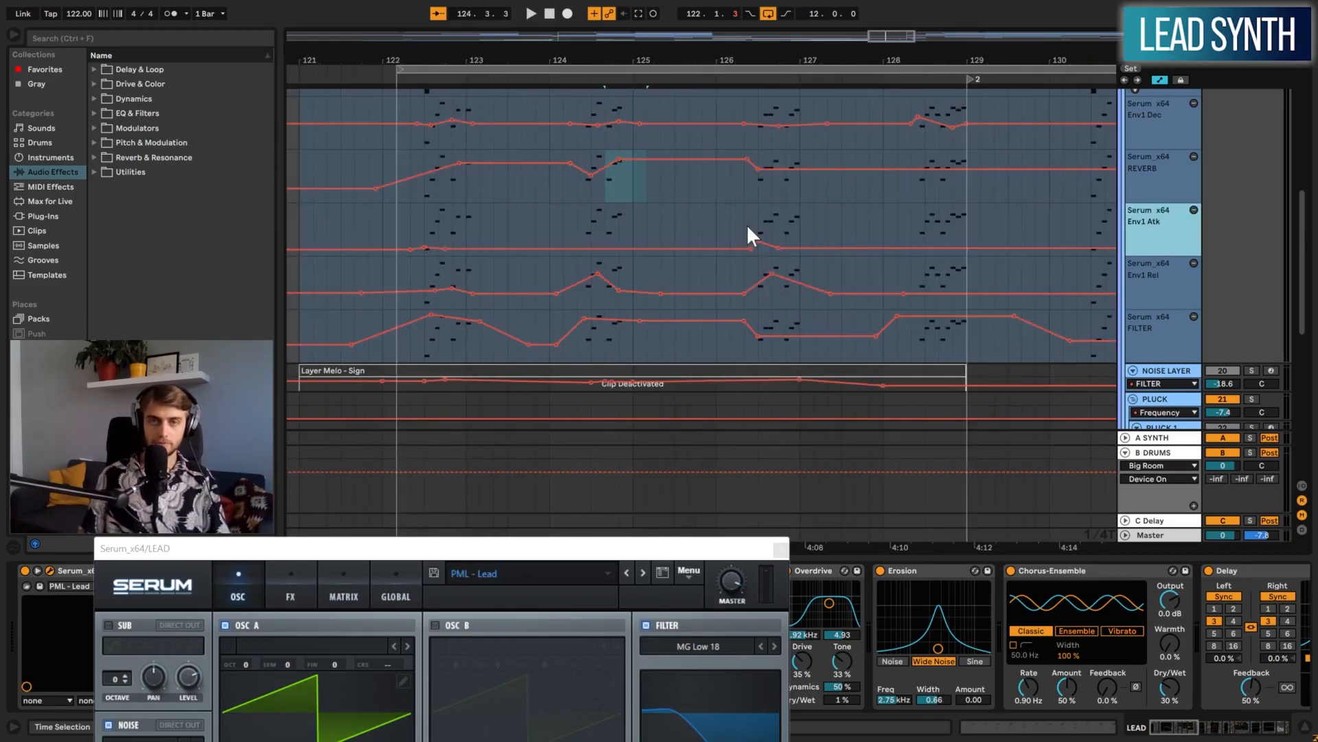
click(744, 222)
drag(821, 63, 779, 64)
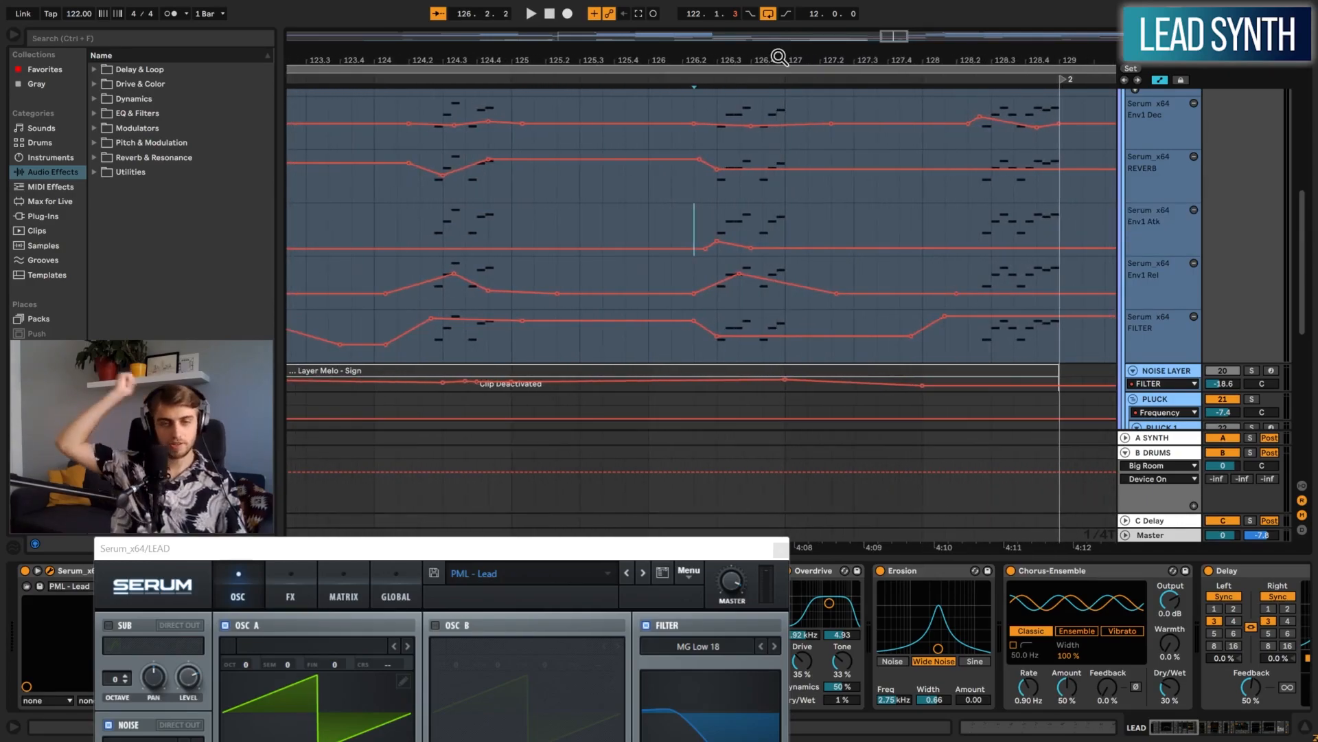
key(space)
key(space)
key(space)
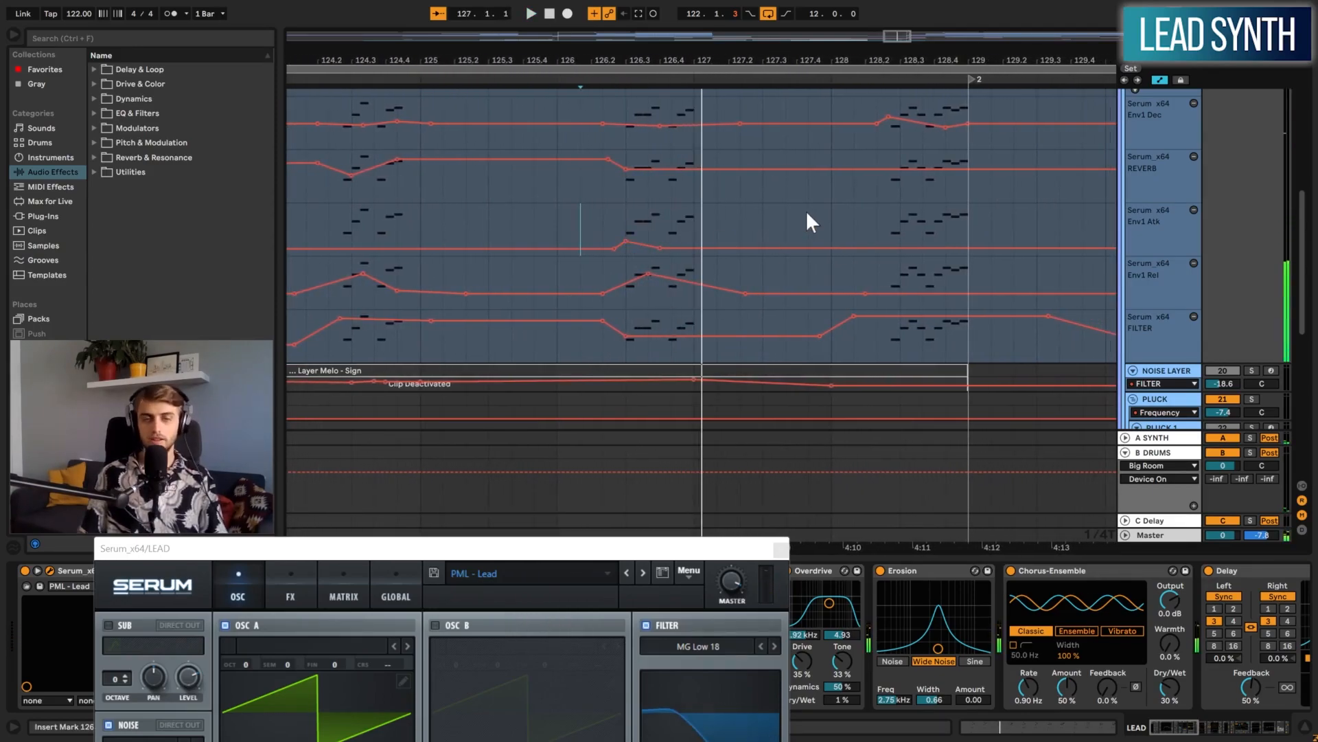
Review LEAD's automation lanes from Env1 Dec through FILTER across bars 121 to 137
drag(638, 55, 637, 34)
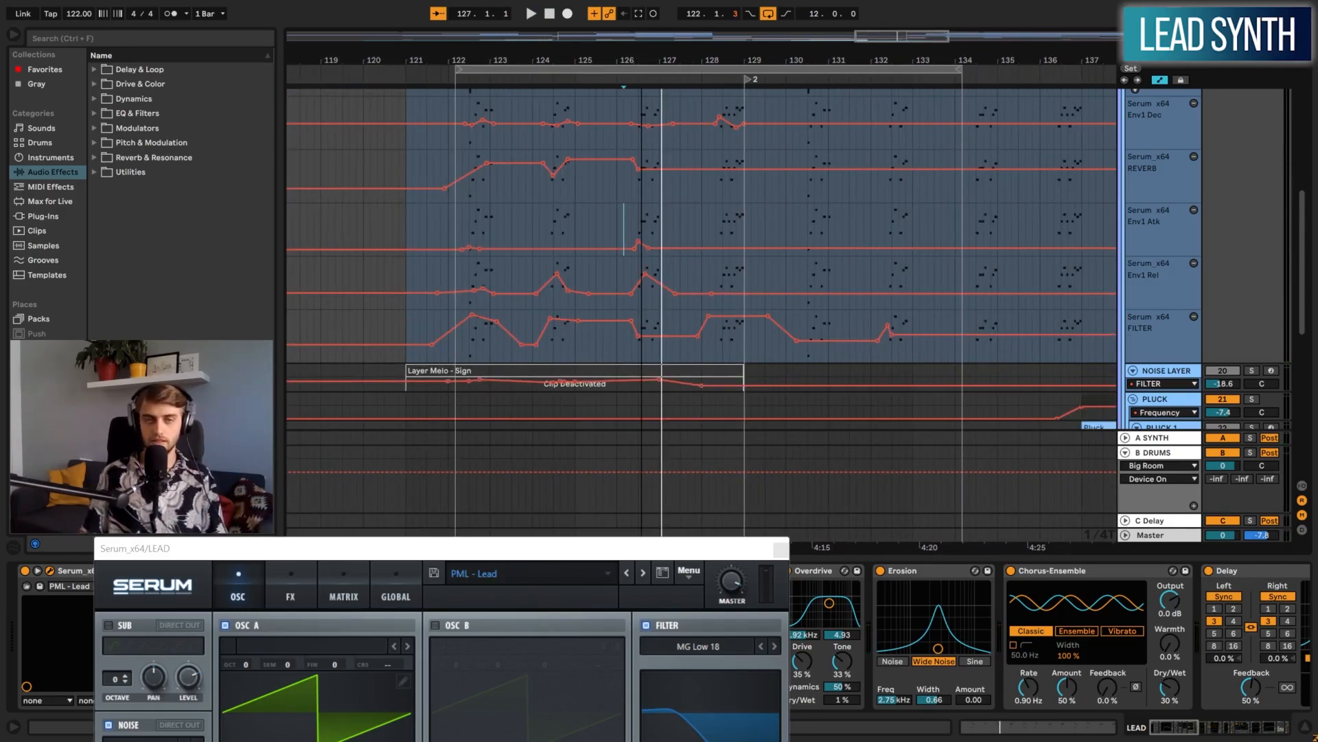
scroll(793, 261, up, 3)
scroll(961, 292, up, 4)
scroll(1040, 304, down, 5)
click(1160, 264)
scroll(1164, 262, down, 6)
click(1154, 271)
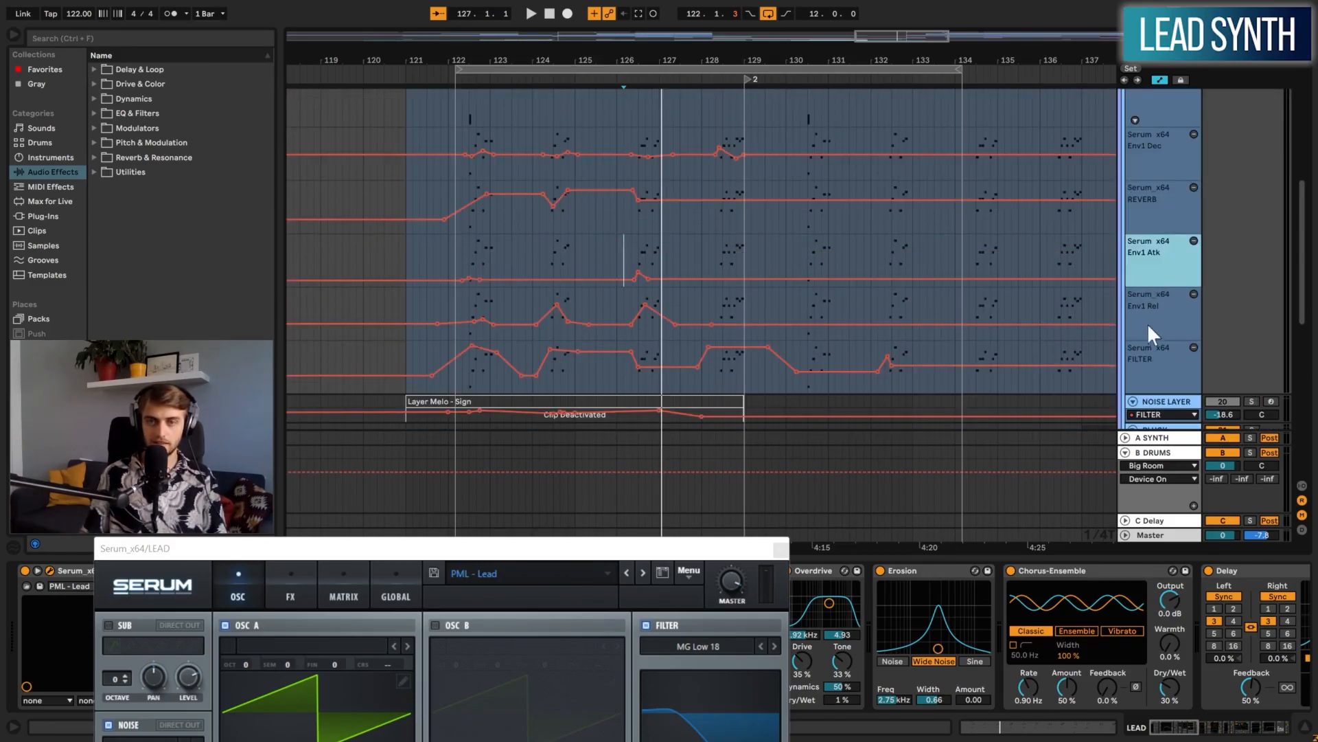
Select LEAD's Env1 Rel lane and examine the release automation between bars 122 and 134
click(1151, 311)
scroll(827, 335, down, 3)
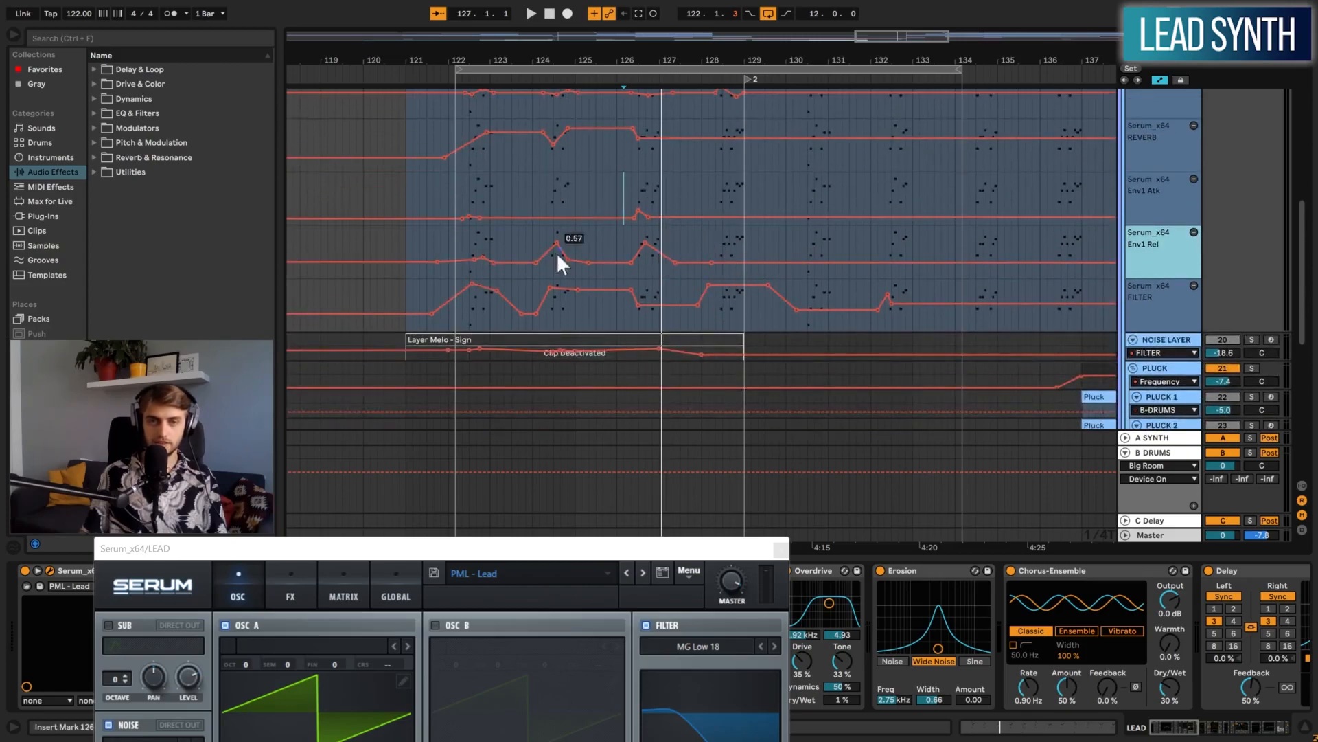
drag(559, 64, 561, 76)
scroll(618, 197, up, 3)
scroll(675, 112, up, 3)
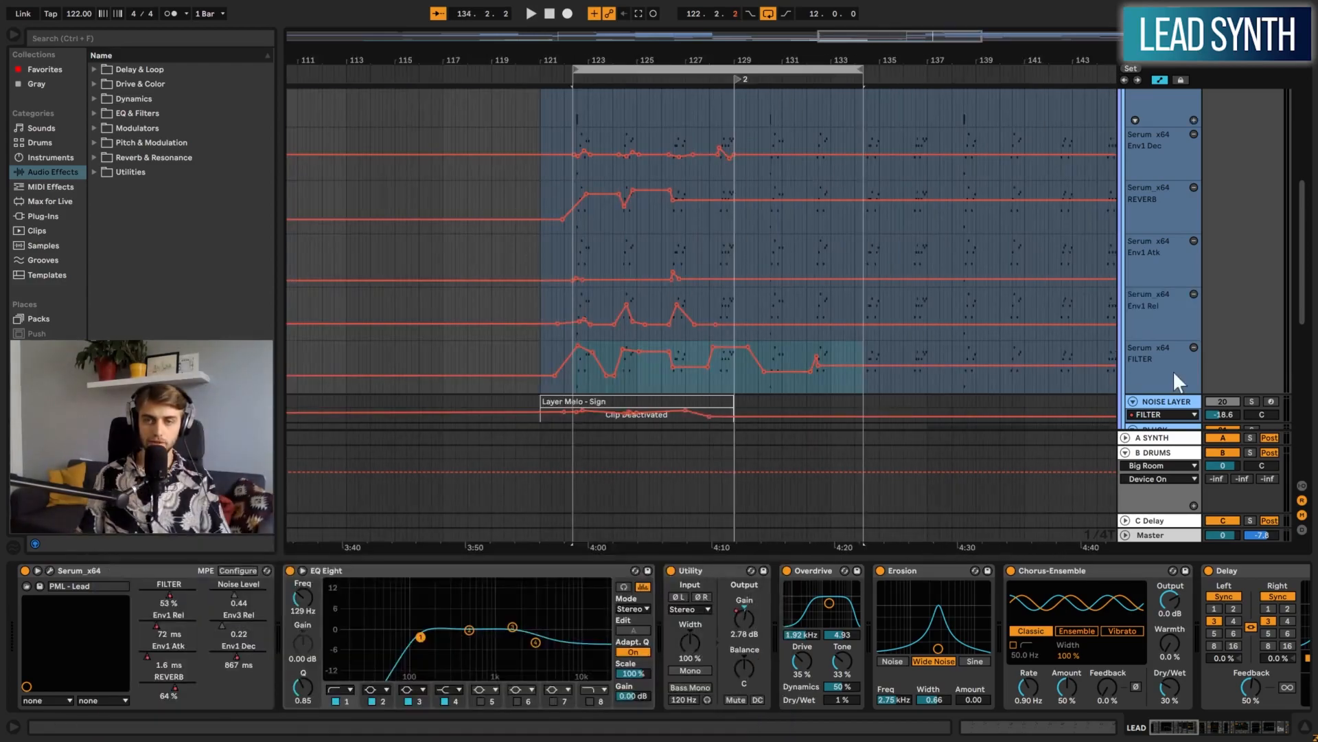
Select LEAD's FILTER lane and play over its automation from 128.2.2 and again from 130.3.1
click(1173, 370)
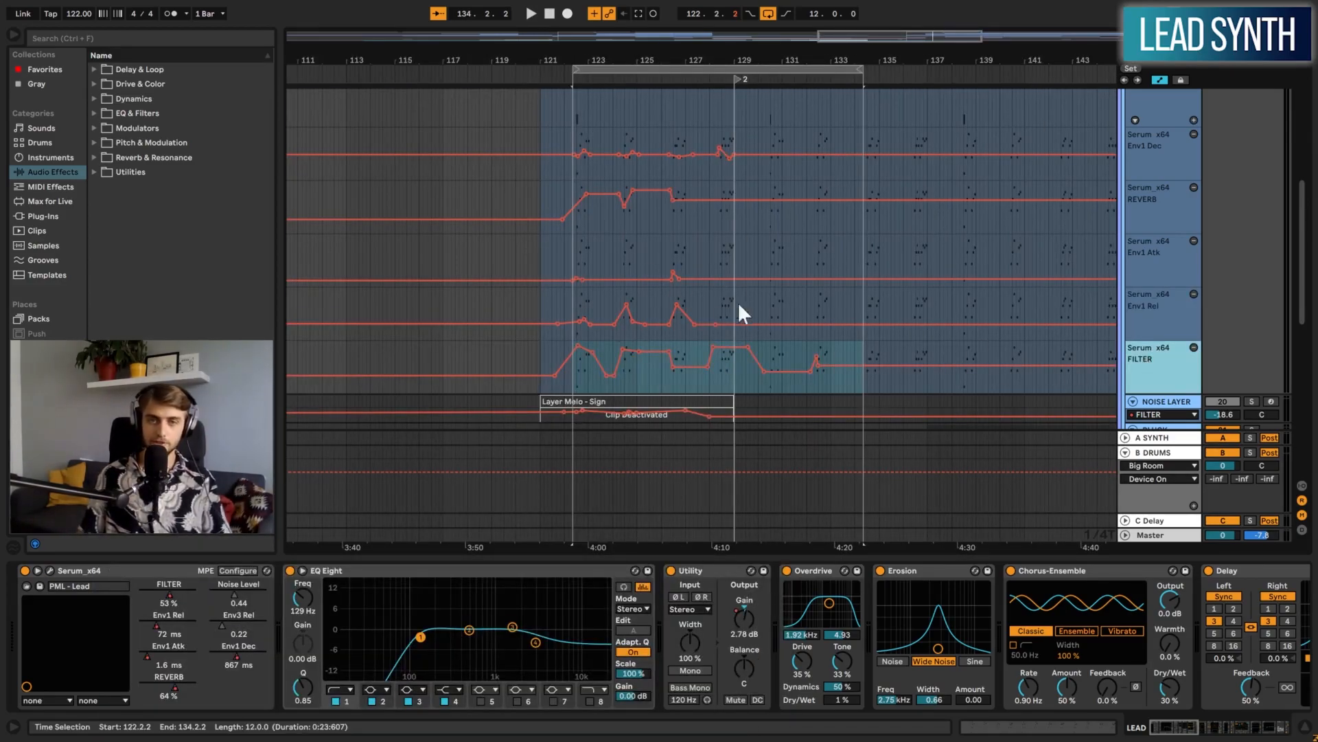
scroll(721, 385, up, 5)
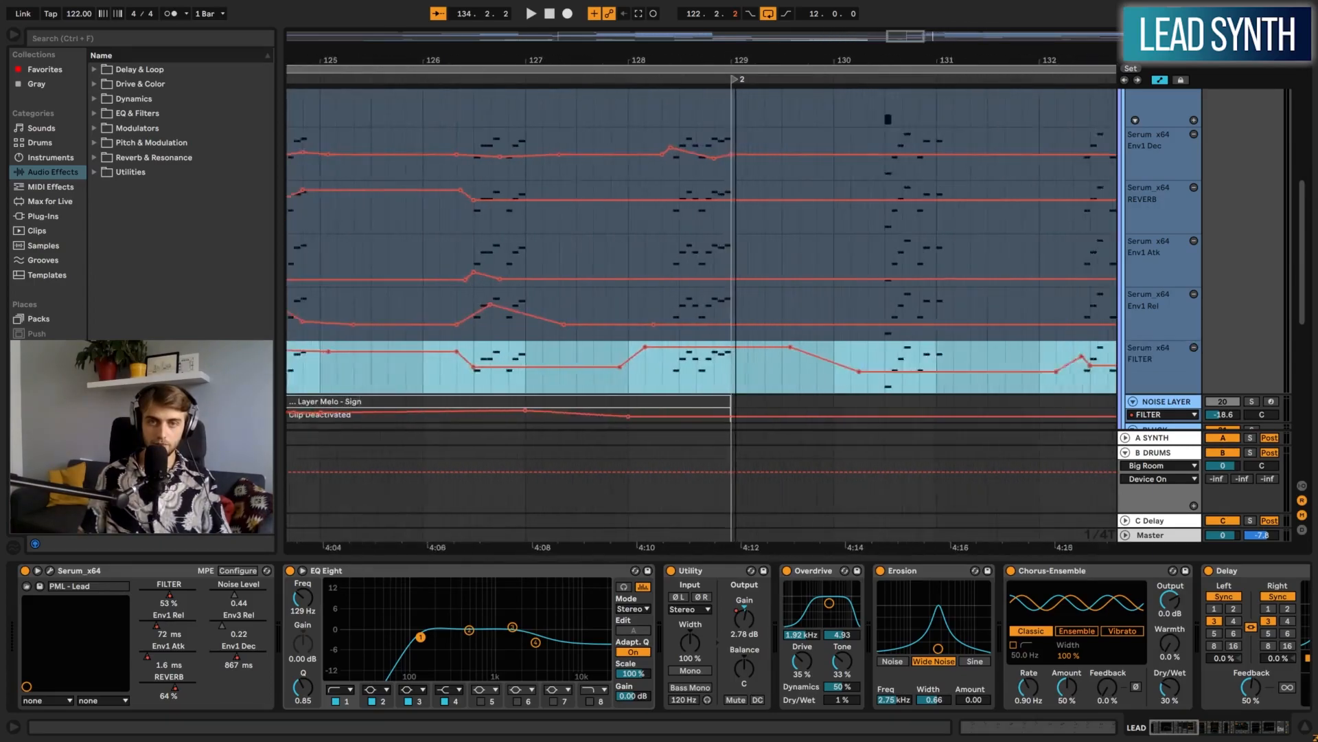
click(659, 381)
scroll(665, 385, right, 1)
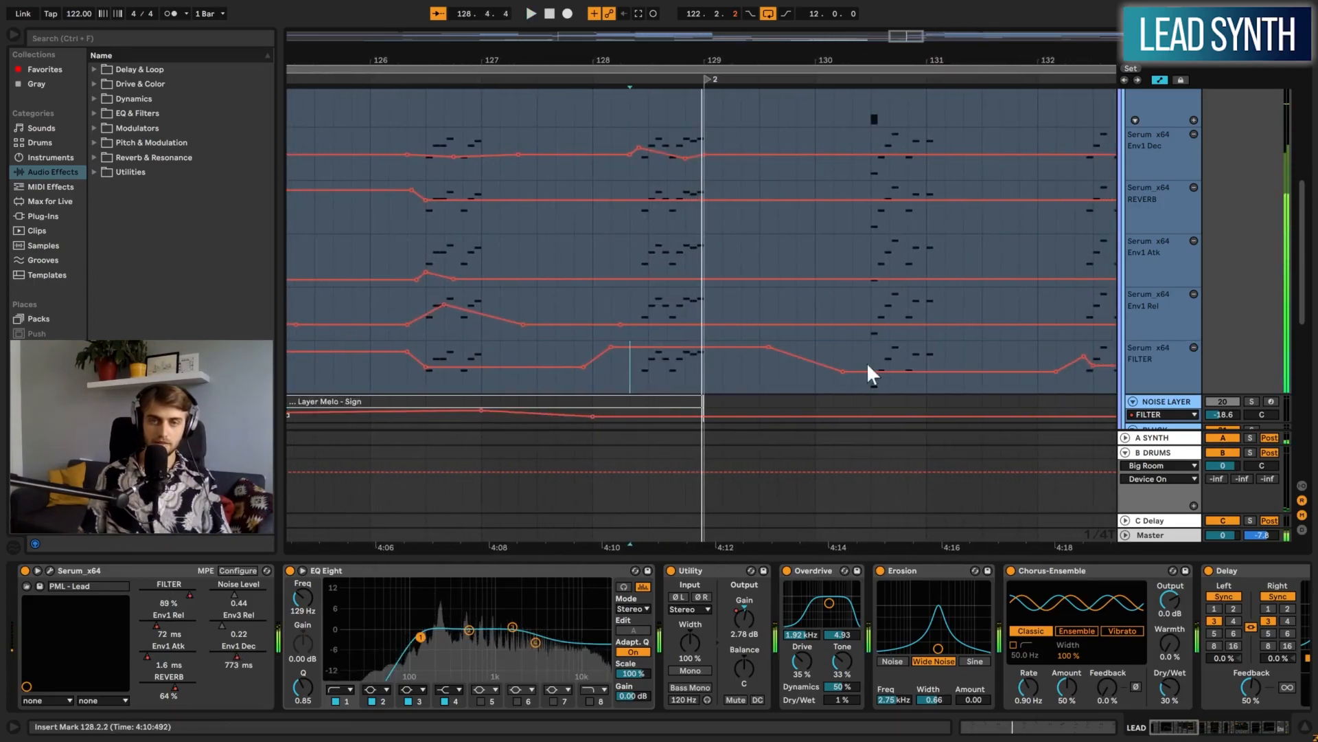
click(871, 370)
drag(952, 61, 871, 79)
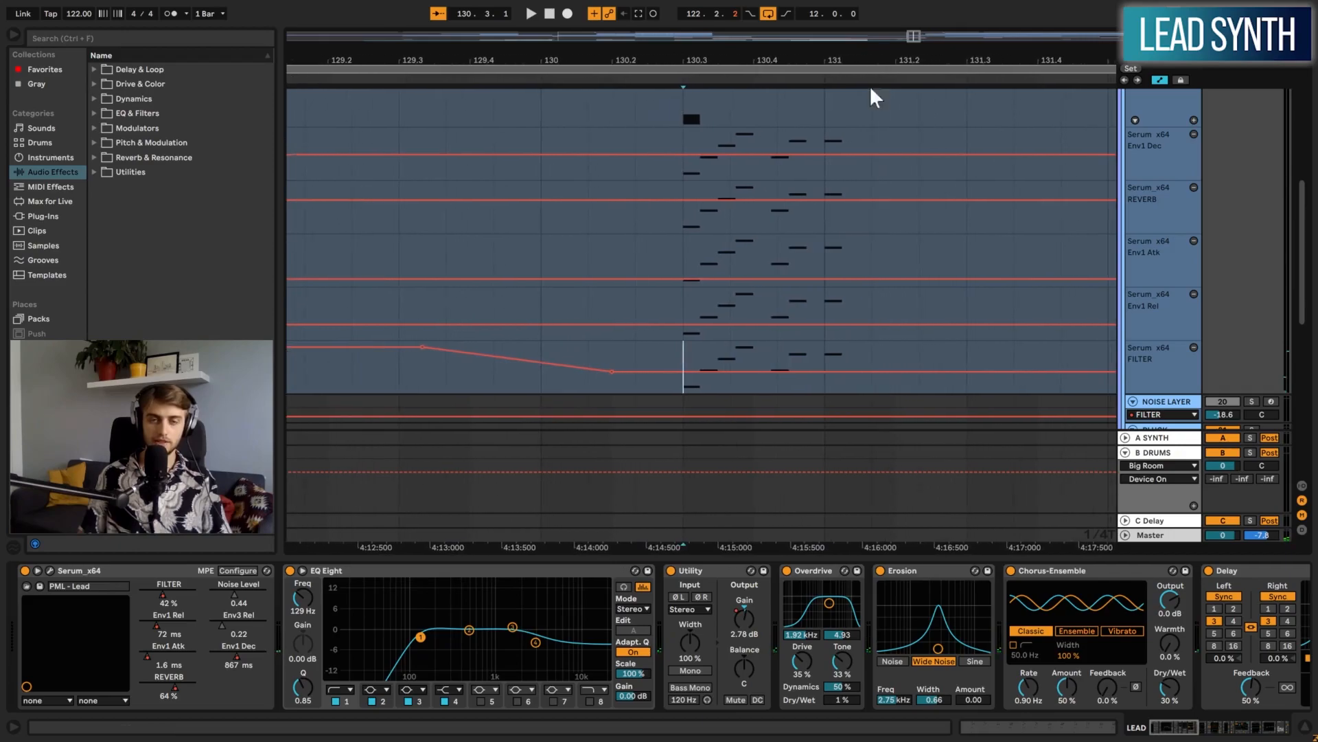
key(space)
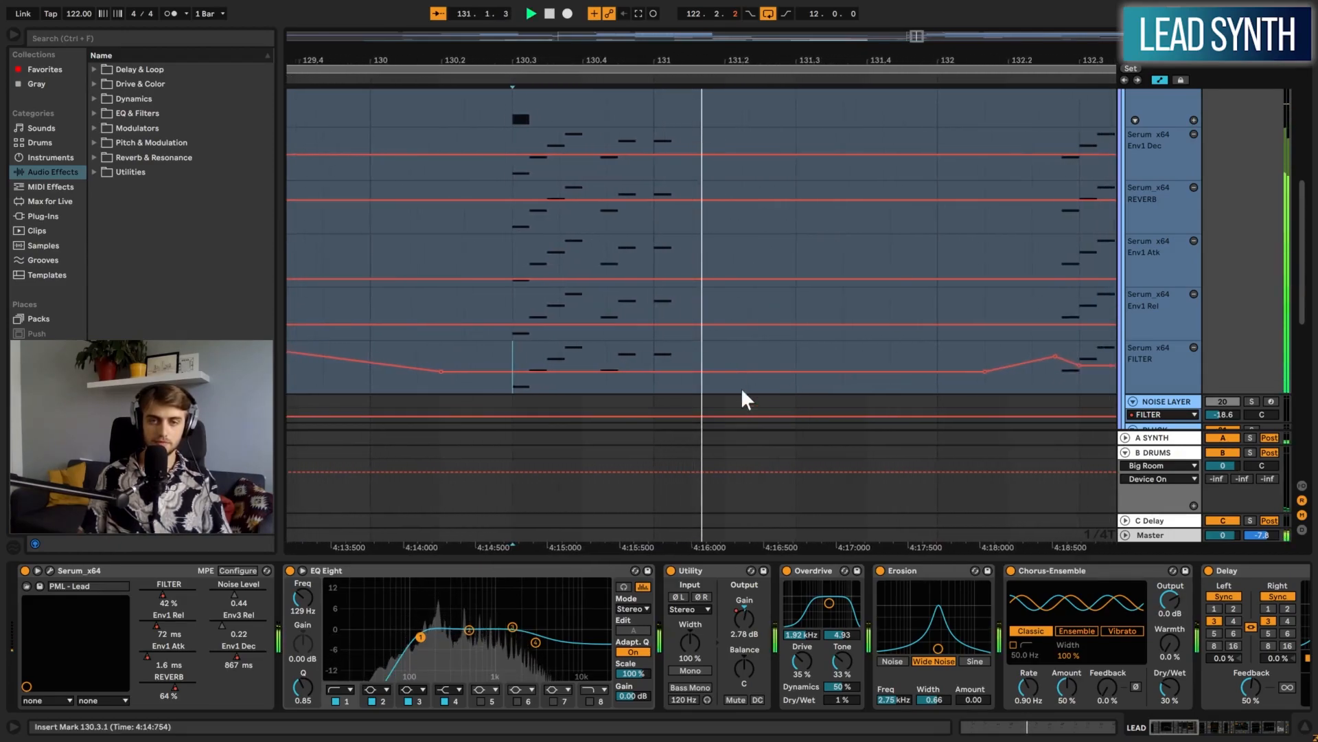
Return to the full arrangement, select the LEAD track and open its Serum instrument window
drag(664, 62, 919, 24)
scroll(1020, 286, up, 5)
scroll(1187, 239, up, 2)
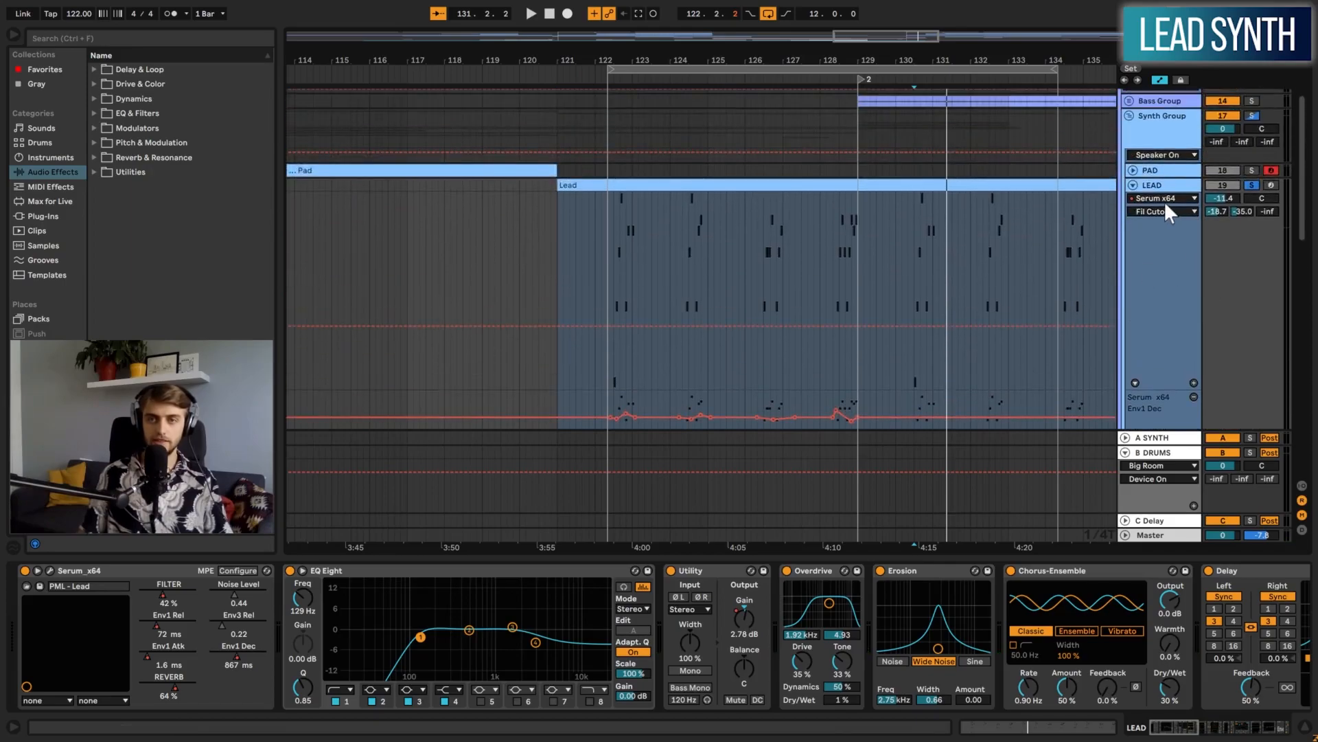
click(1162, 129)
click(1158, 185)
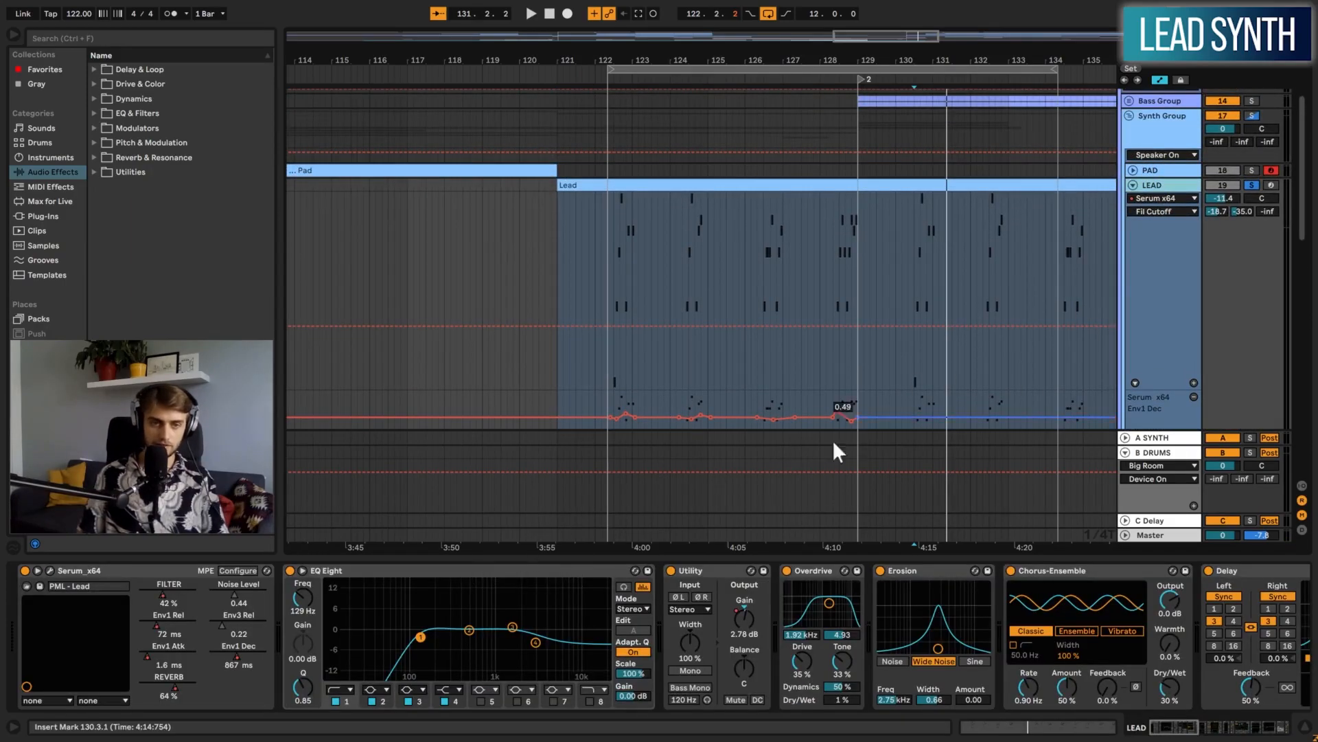
click(49, 570)
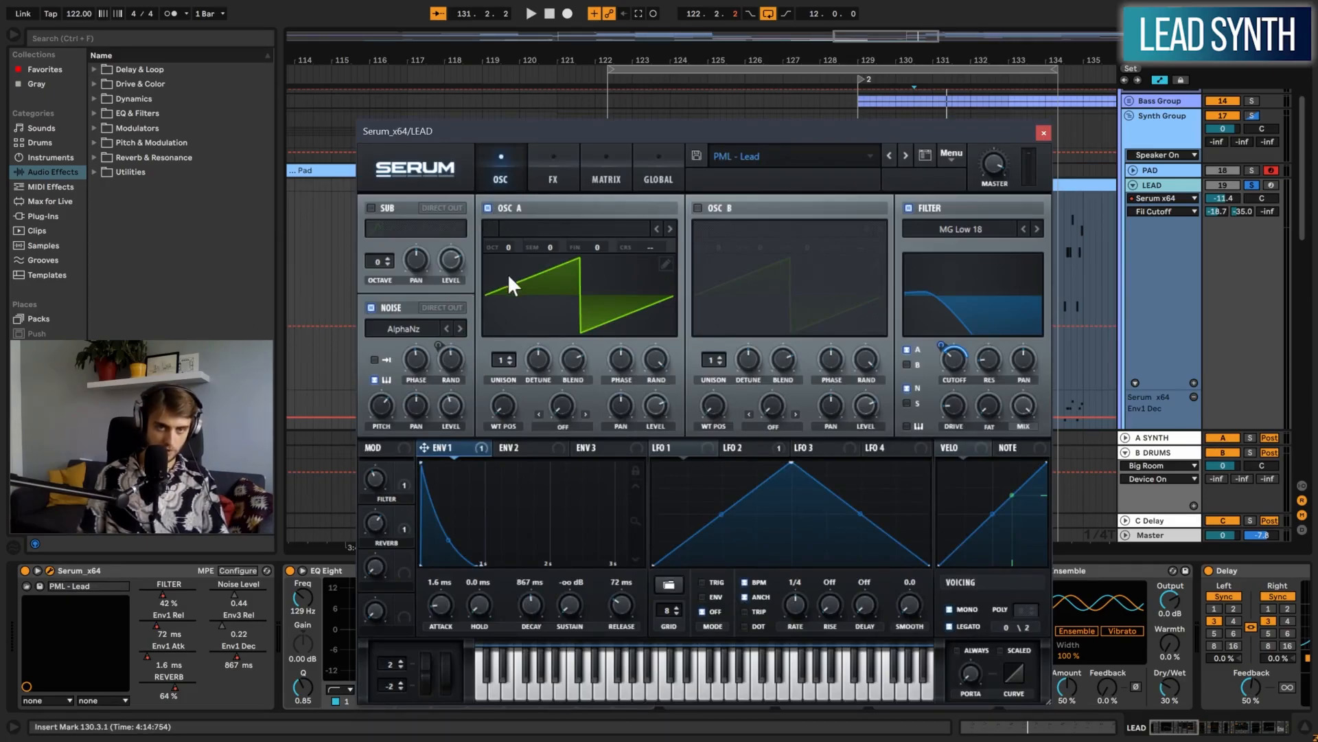
Switch off Osc A in Serum and play from 130.3.1 to hear the noise oscillator alone
click(488, 207)
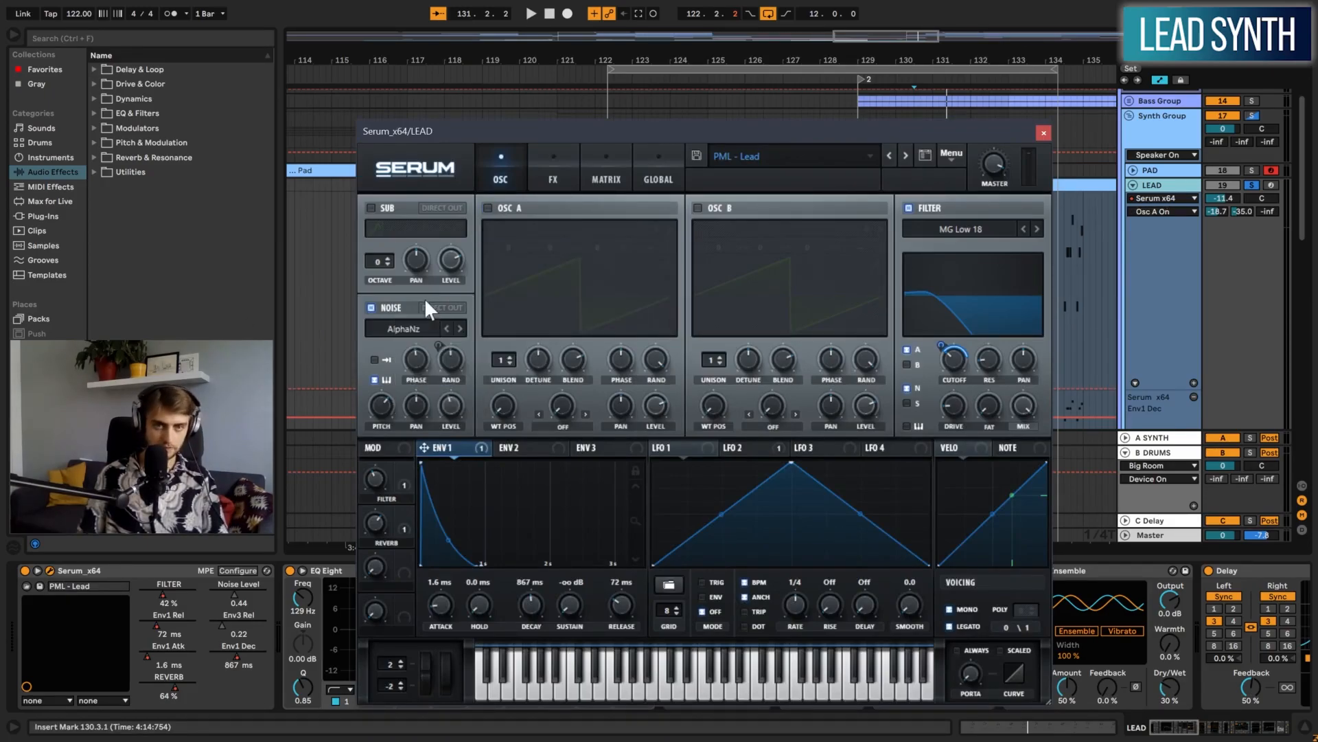
key(space)
key(space)
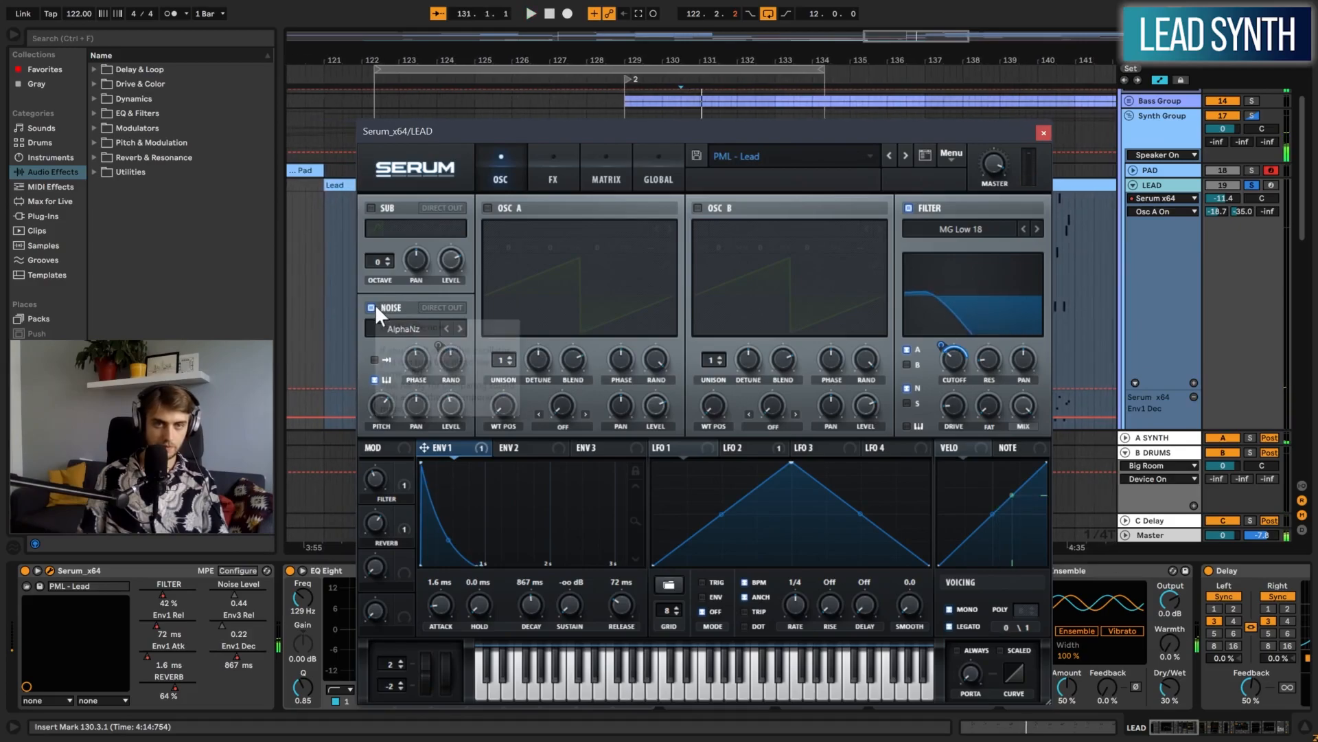
Turn Osc A back on, review Serum's effects page and close the instrument window
click(489, 207)
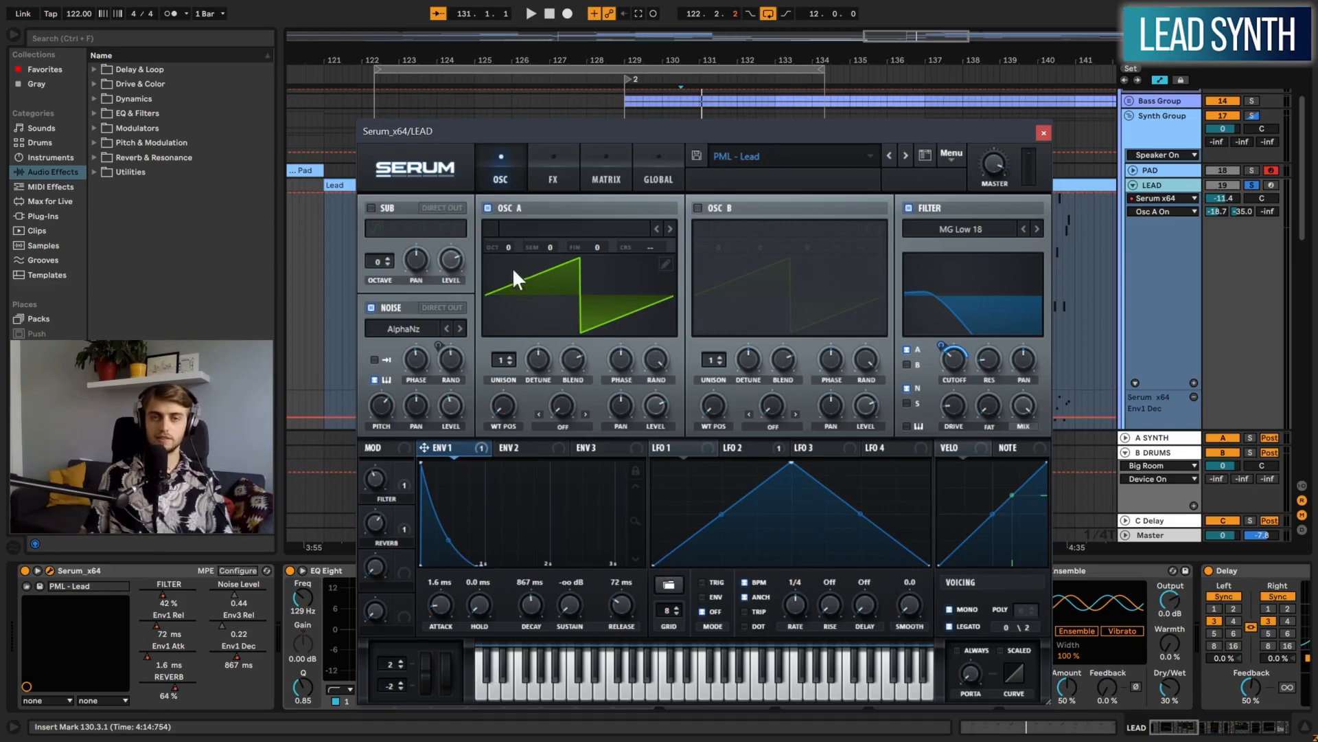
click(549, 173)
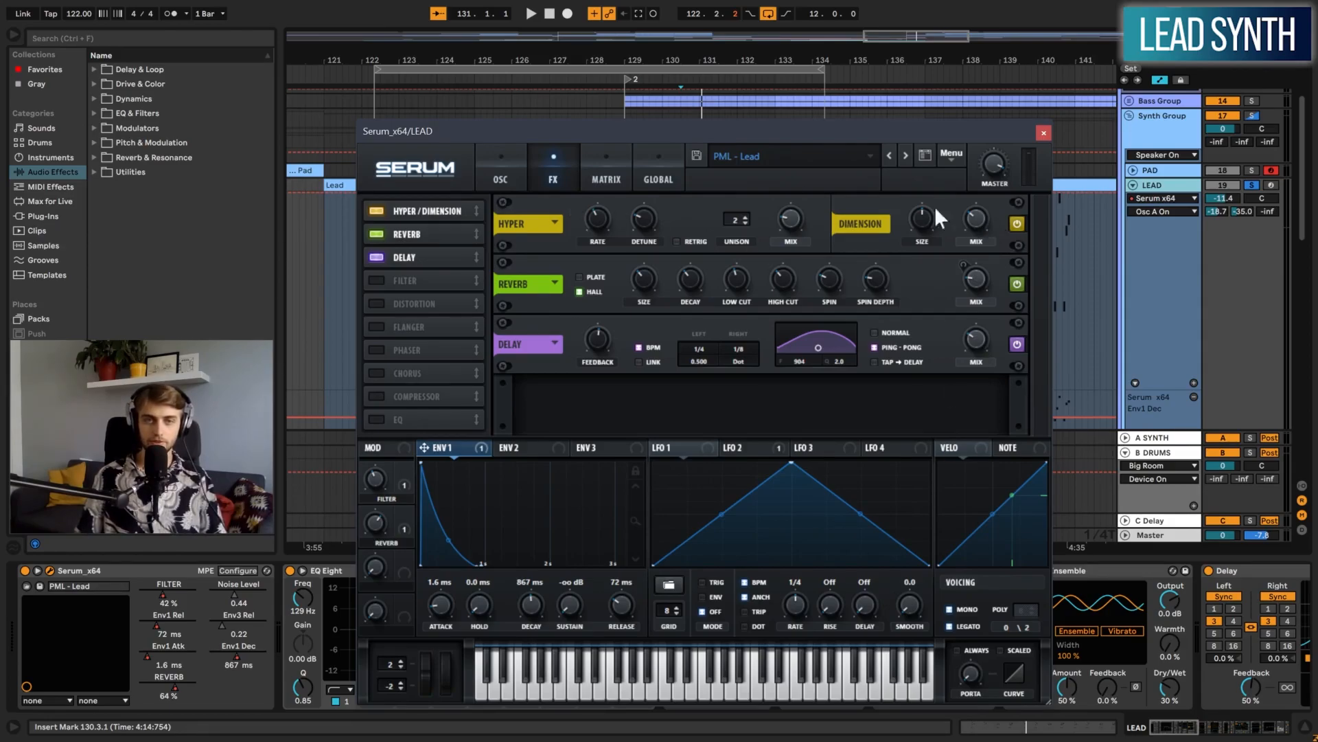
click(1043, 131)
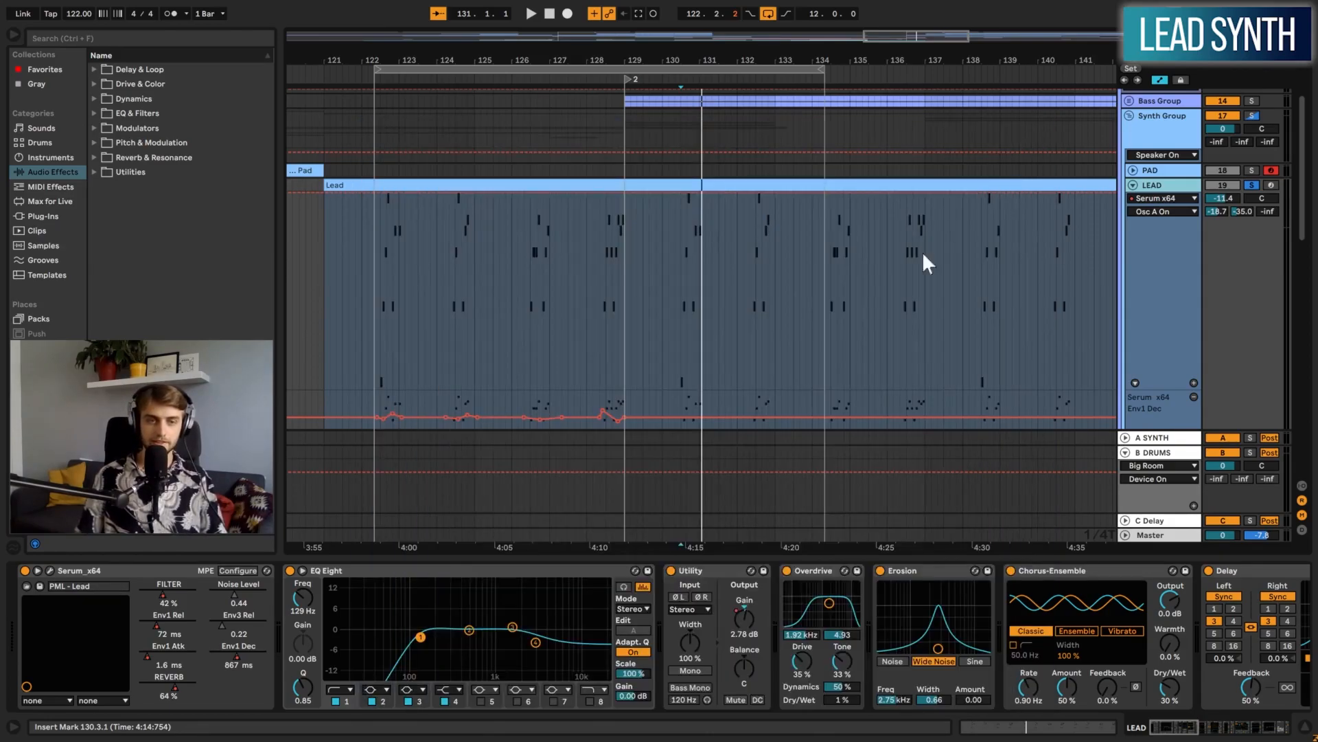
Examine LEAD's EQ Eight, Overdrive, Erosion and Chorus-Ensemble settings, including the chorus dry/wet amount
click(344, 575)
drag(1174, 733, 1185, 736)
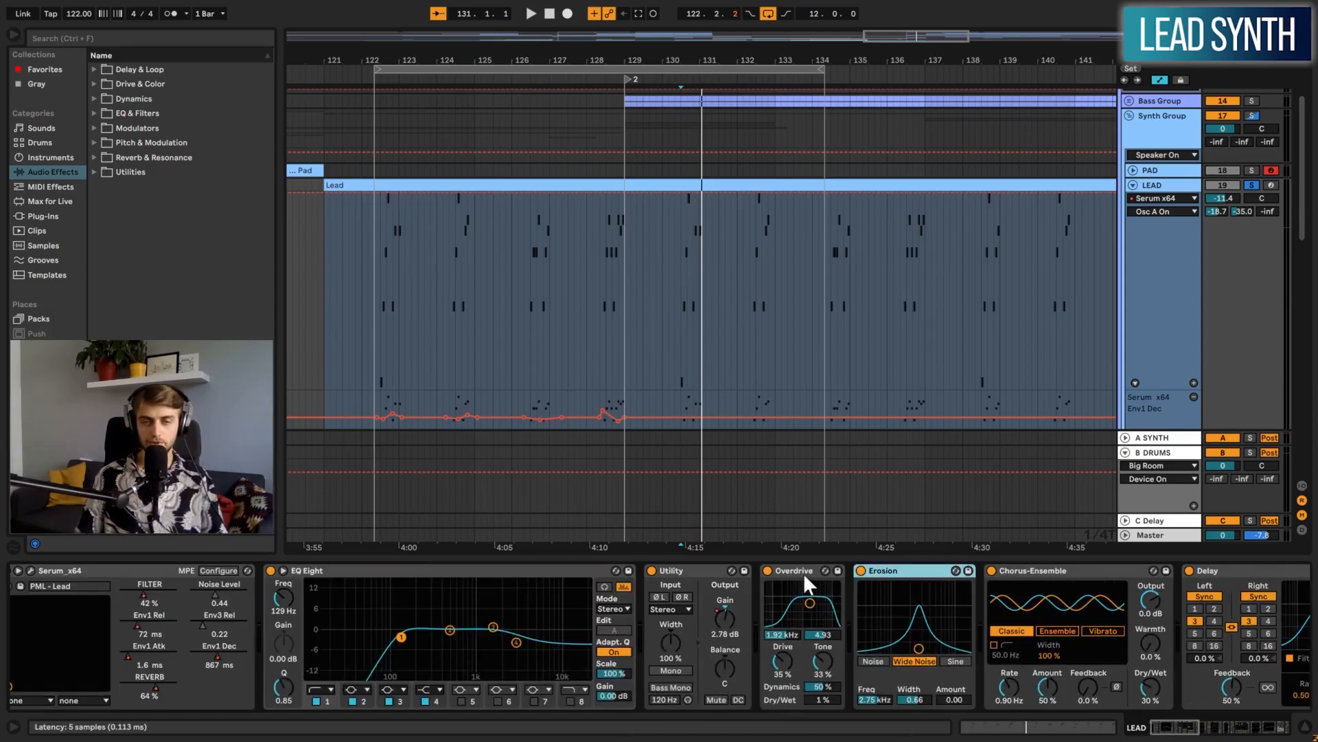
click(805, 576)
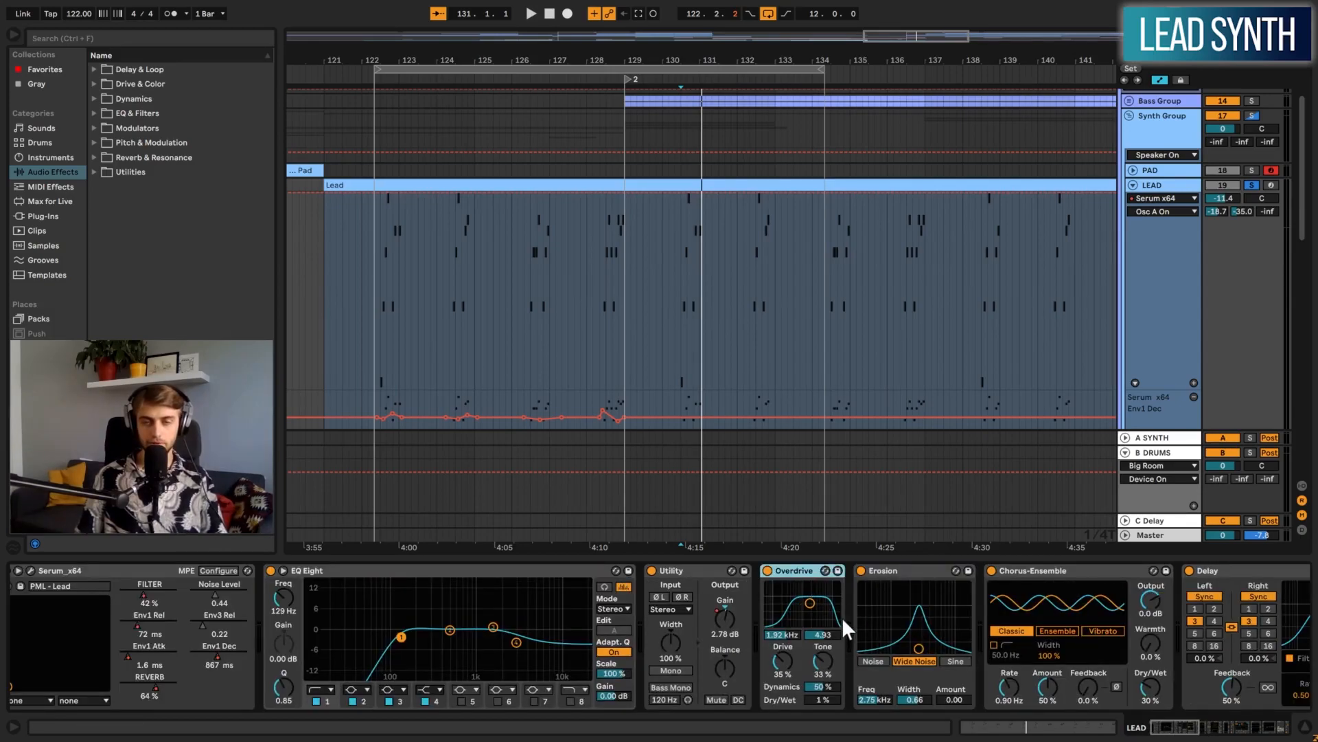
click(892, 572)
scroll(1107, 691, right, 5)
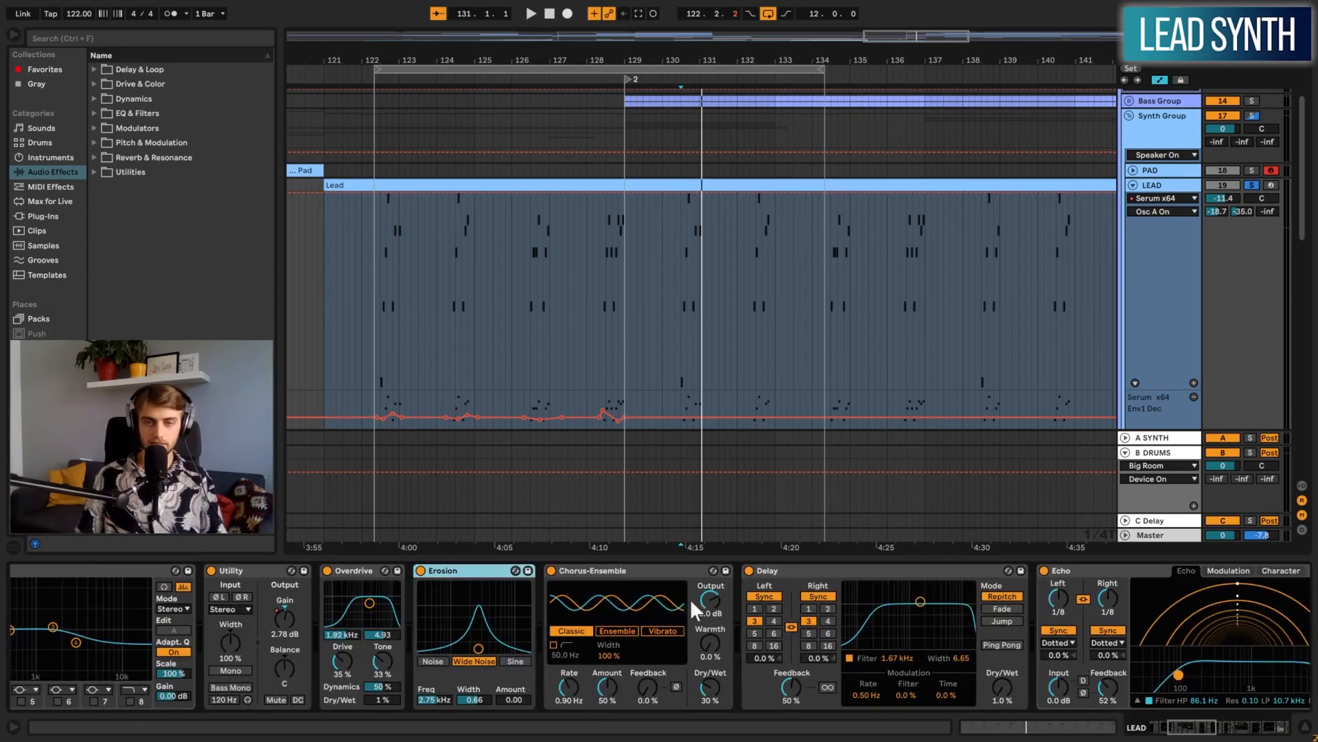
click(616, 571)
click(711, 679)
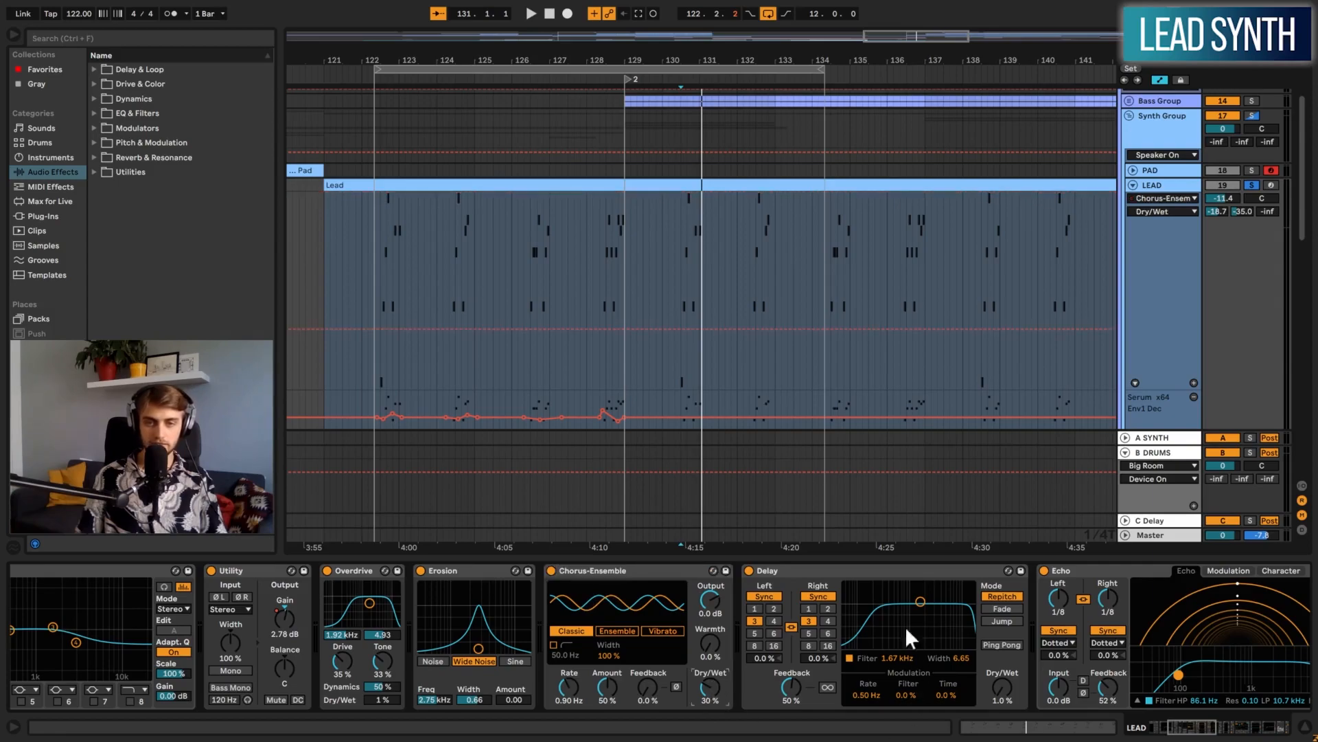
Examine the Delay, Echo, Compressor and Long Tail reverb further along LEAD's device chain
click(918, 648)
scroll(918, 648, right, 3)
click(602, 580)
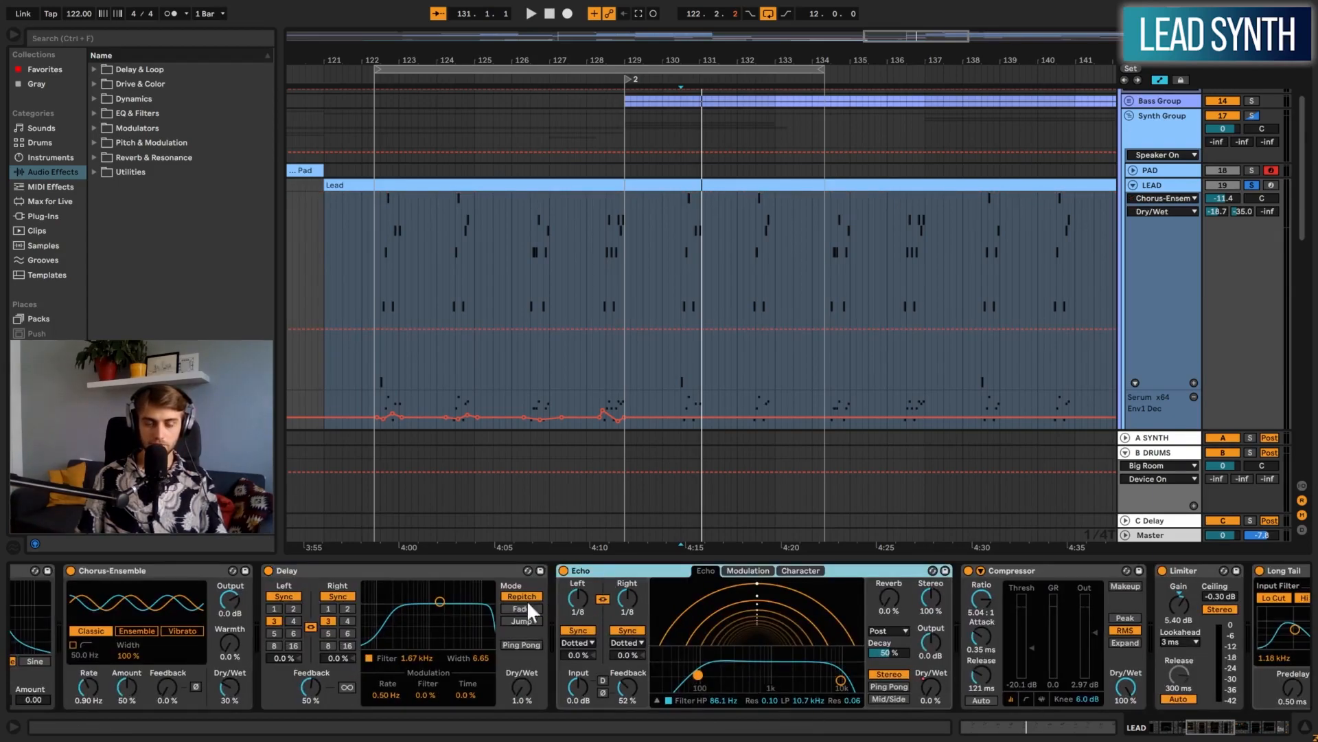
scroll(1132, 721, right, 5)
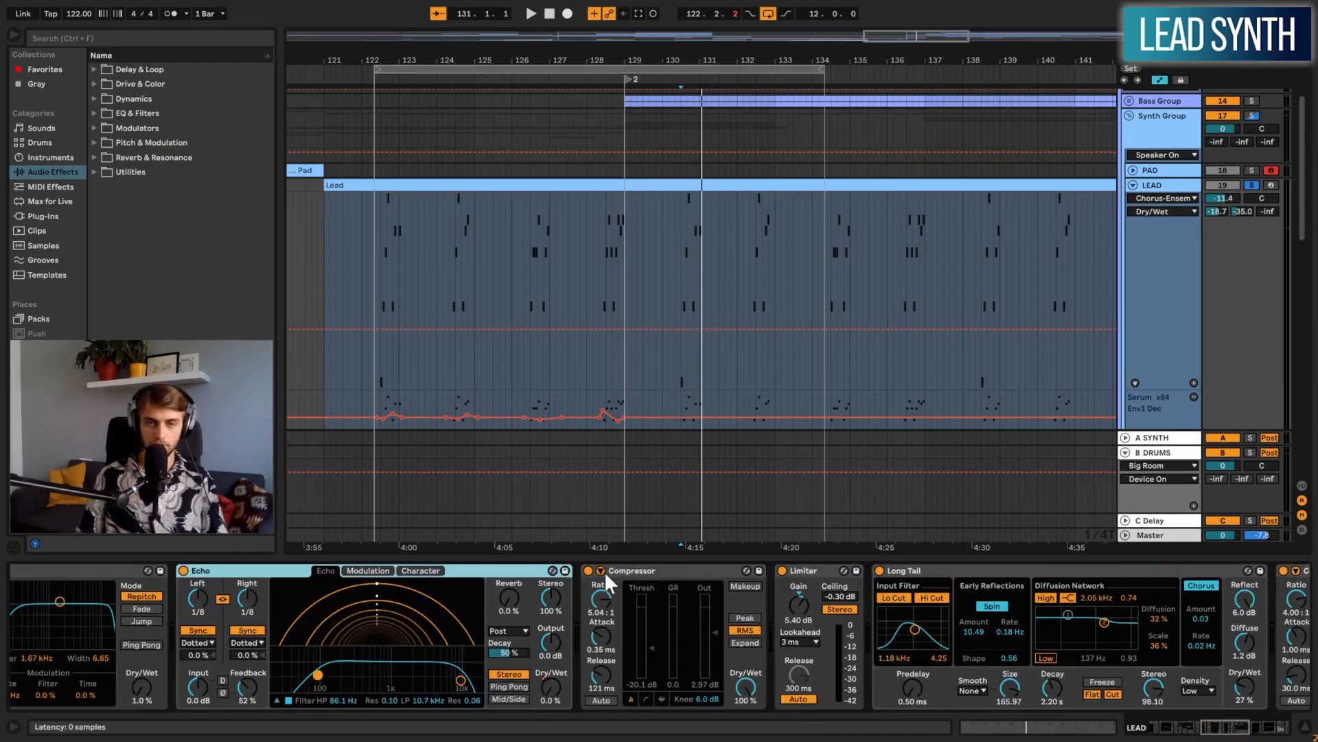
click(641, 570)
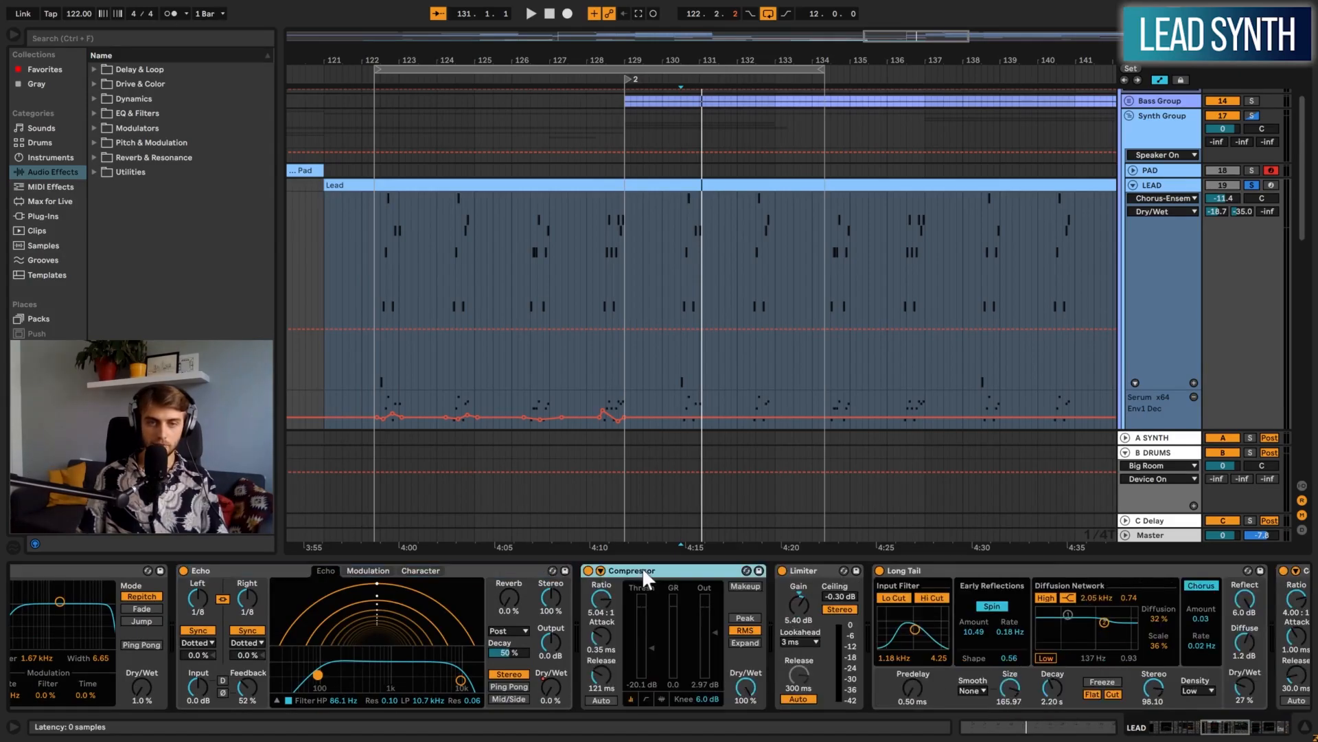
click(897, 571)
Reopen LEAD's Serum instrument, check its effects page and close the window
drag(1216, 727, 1162, 727)
click(49, 571)
click(558, 154)
click(1044, 133)
Examine the last devices on LEAD: Compressor, EQ Eight, Envelope Follower and Limiter
drag(1169, 727, 1257, 729)
click(495, 573)
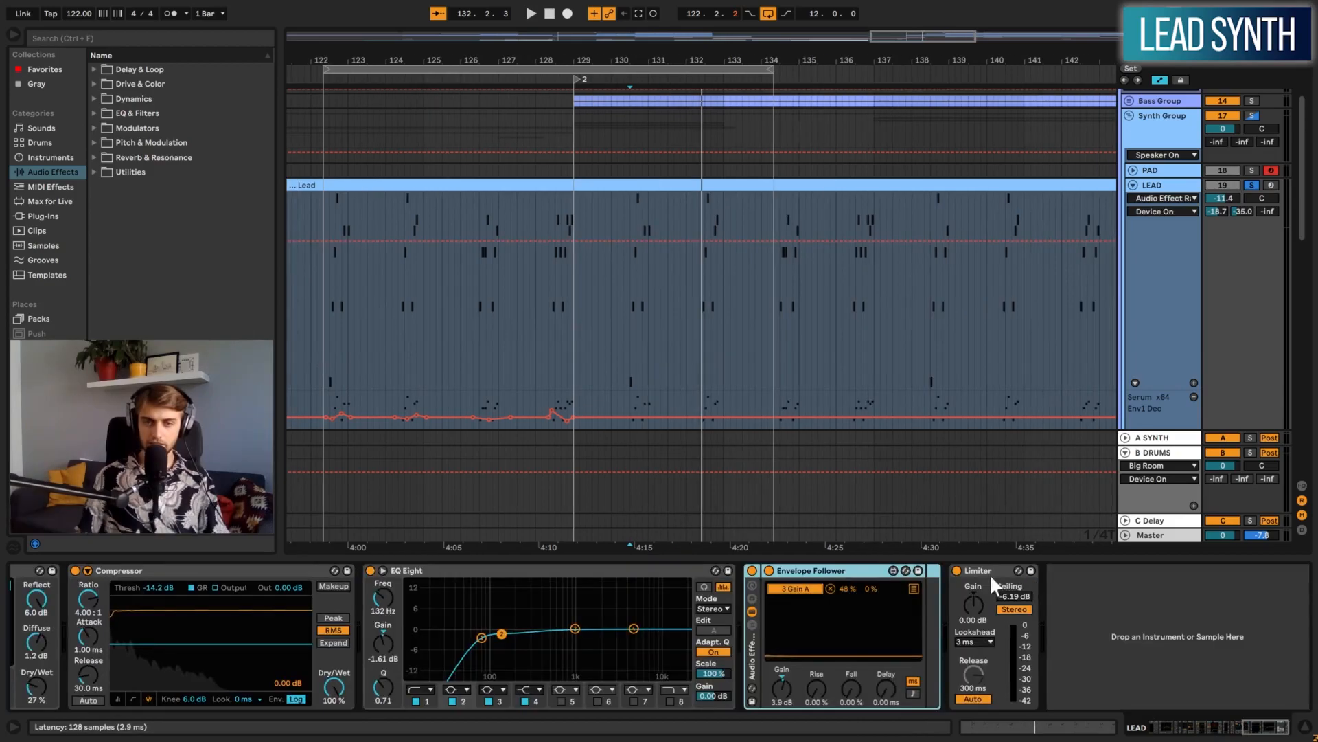
click(978, 573)
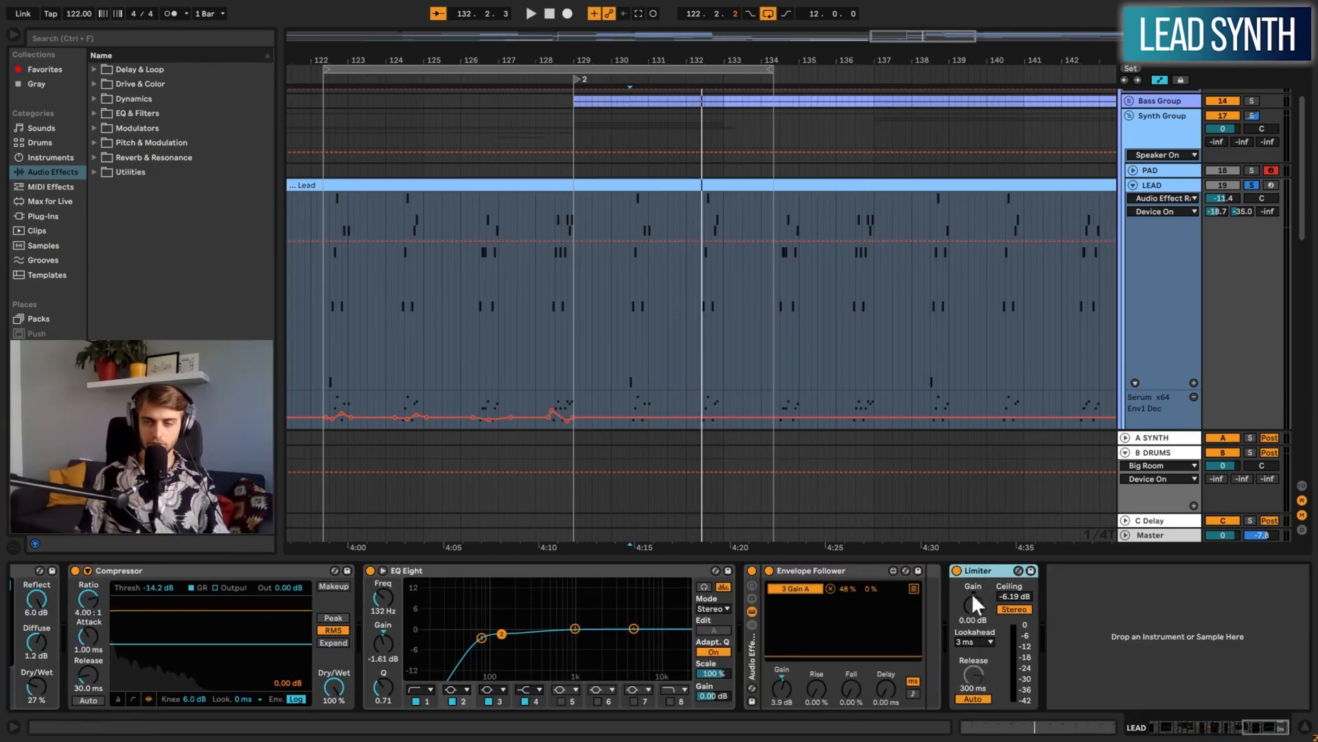
Review LEAD's clips and automation lanes across the whole arrangement
click(1133, 184)
key(minus)
key(minus)
key(minus)
click(1133, 185)
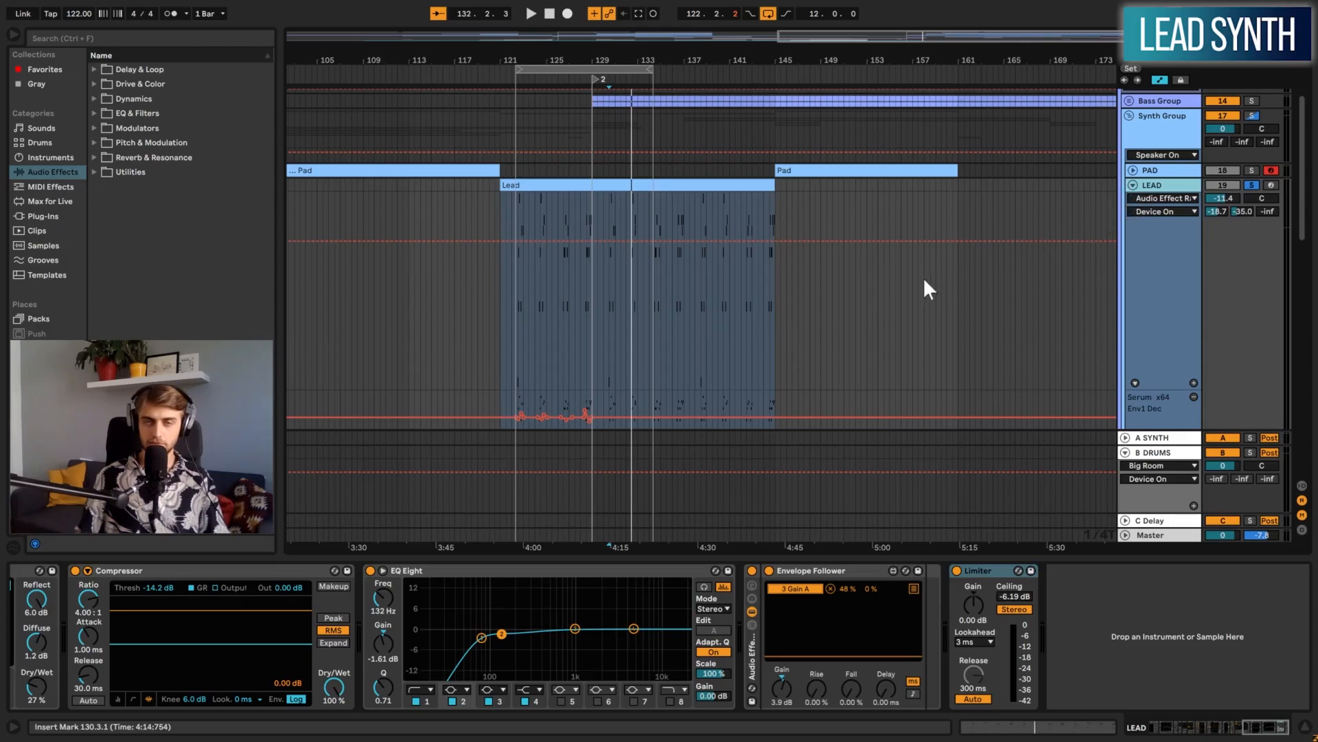
drag(706, 52, 714, 14)
scroll(973, 301, up, 2)
scroll(974, 343, down, 6)
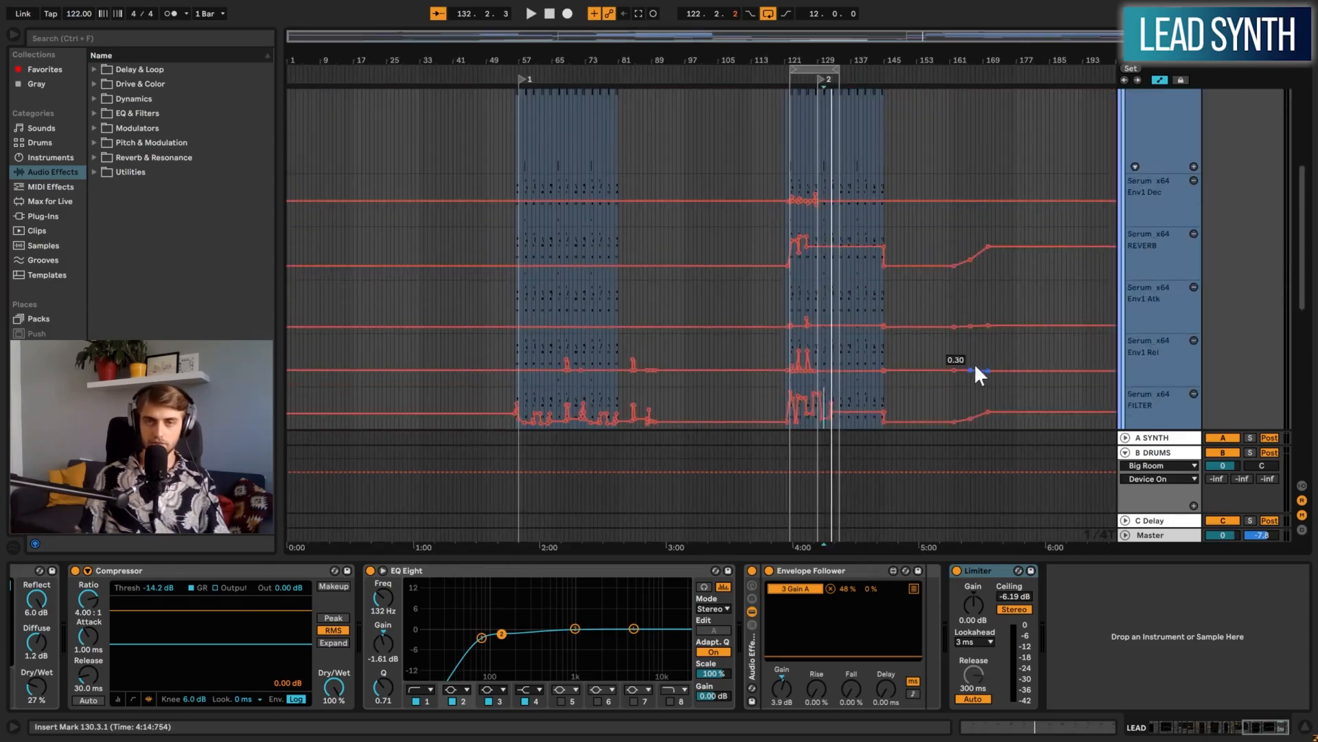
scroll(974, 364, up, 6)
Fold the LEAD track and hide the automation in the arrangement
click(1131, 253)
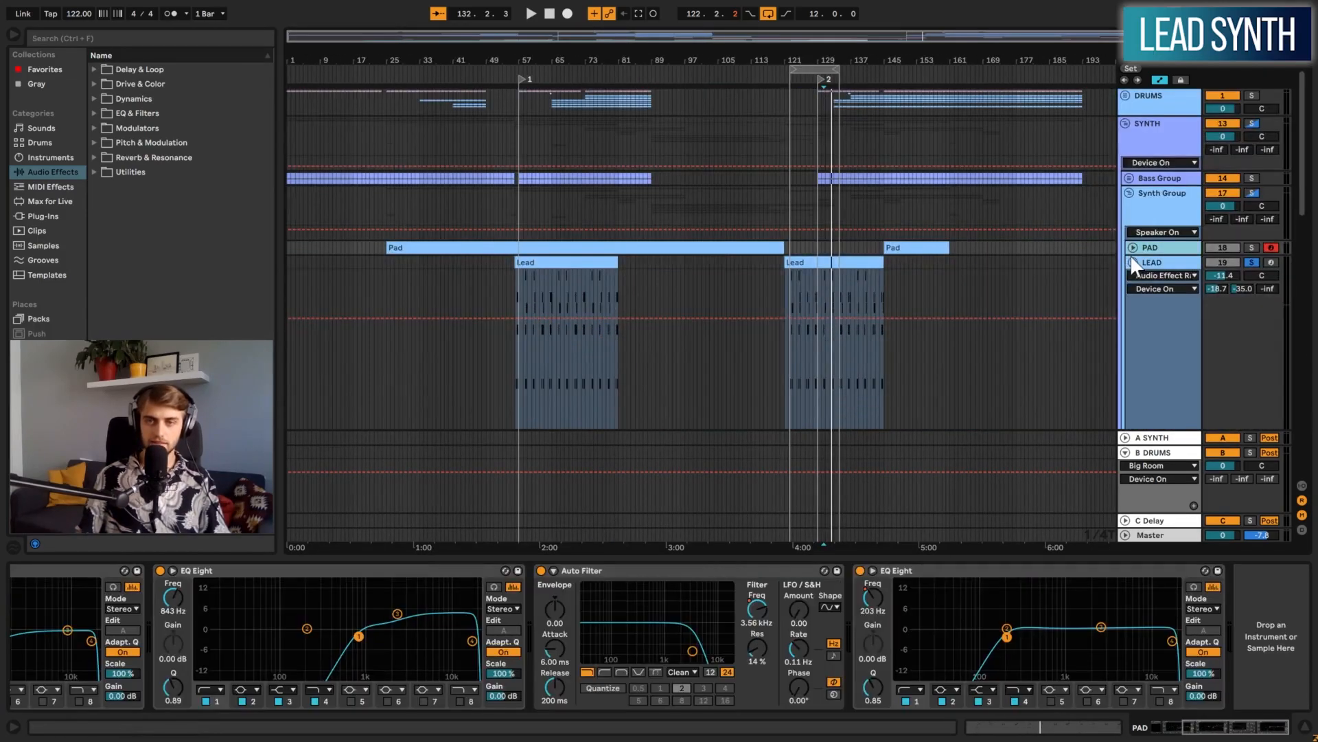
click(1133, 261)
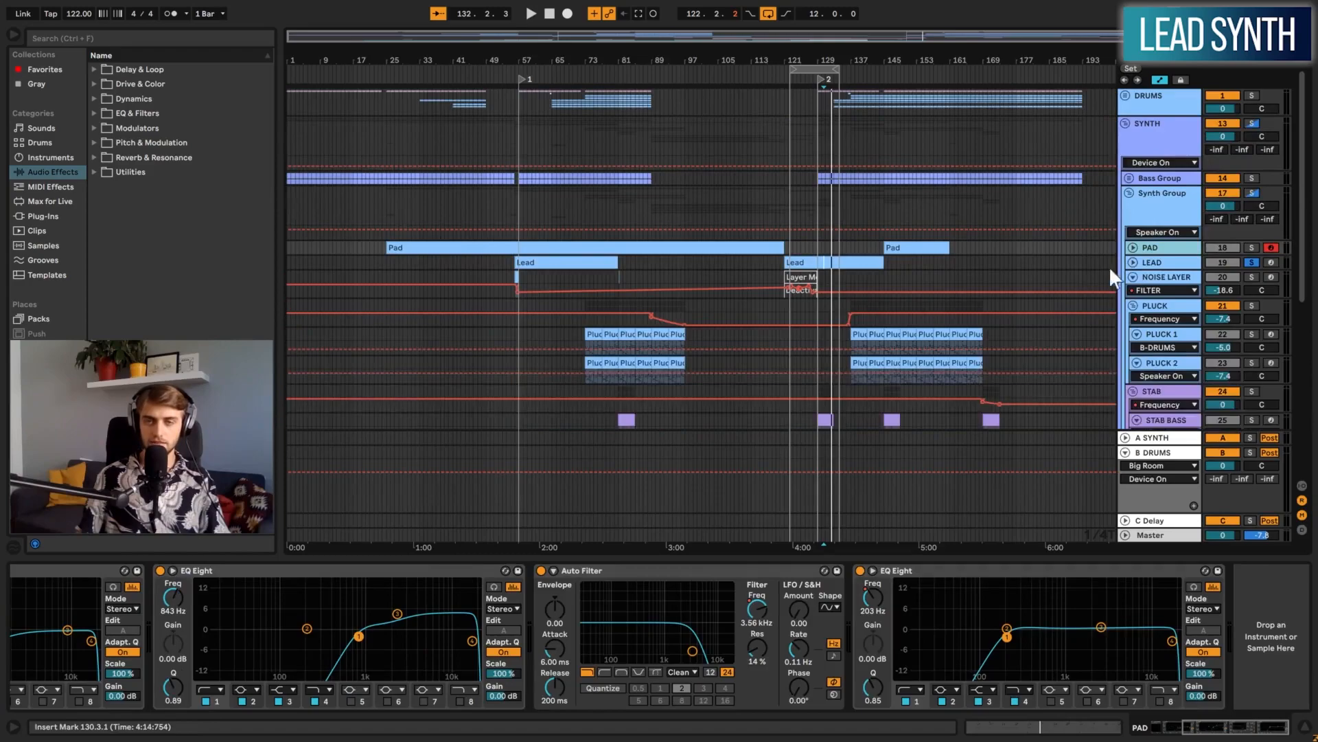
click(1159, 79)
Select the NOISE LAYER clip from bar 56 to 57, solo the track and play it
drag(506, 54, 563, 292)
click(563, 292)
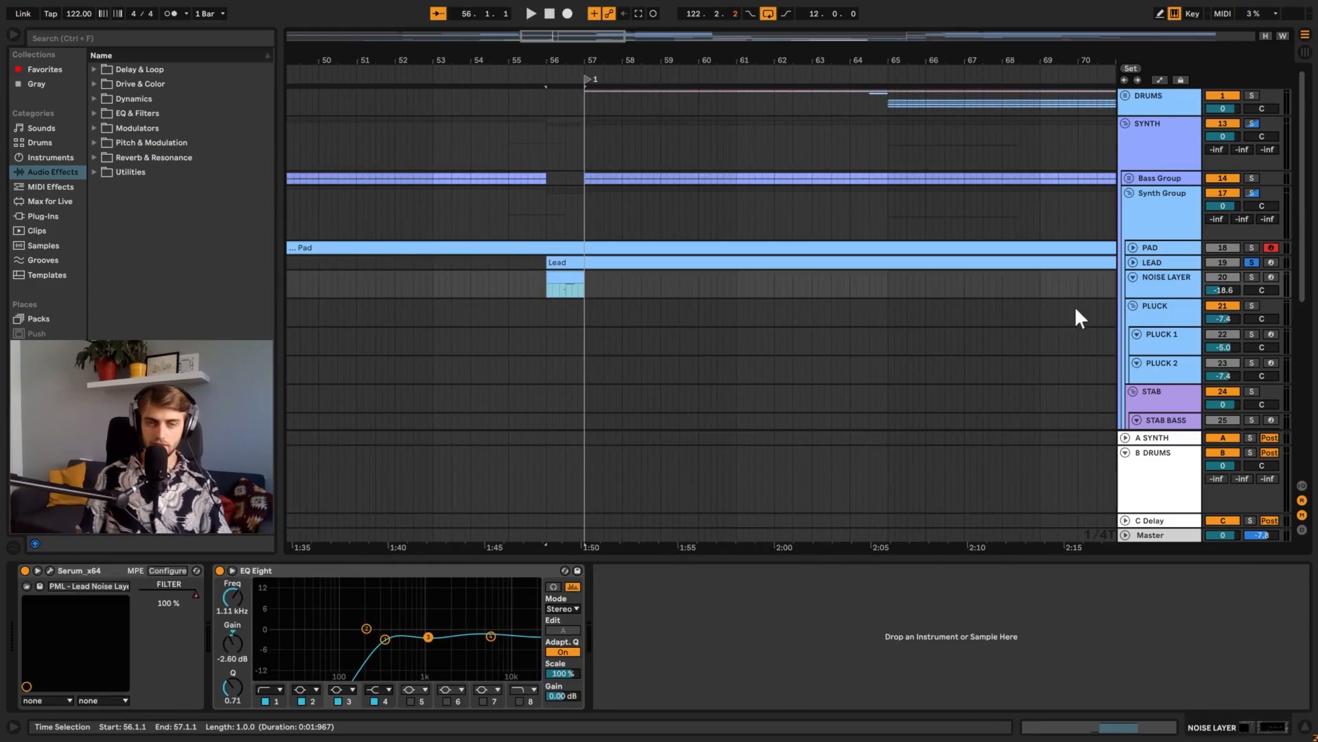
click(1251, 275)
key(space)
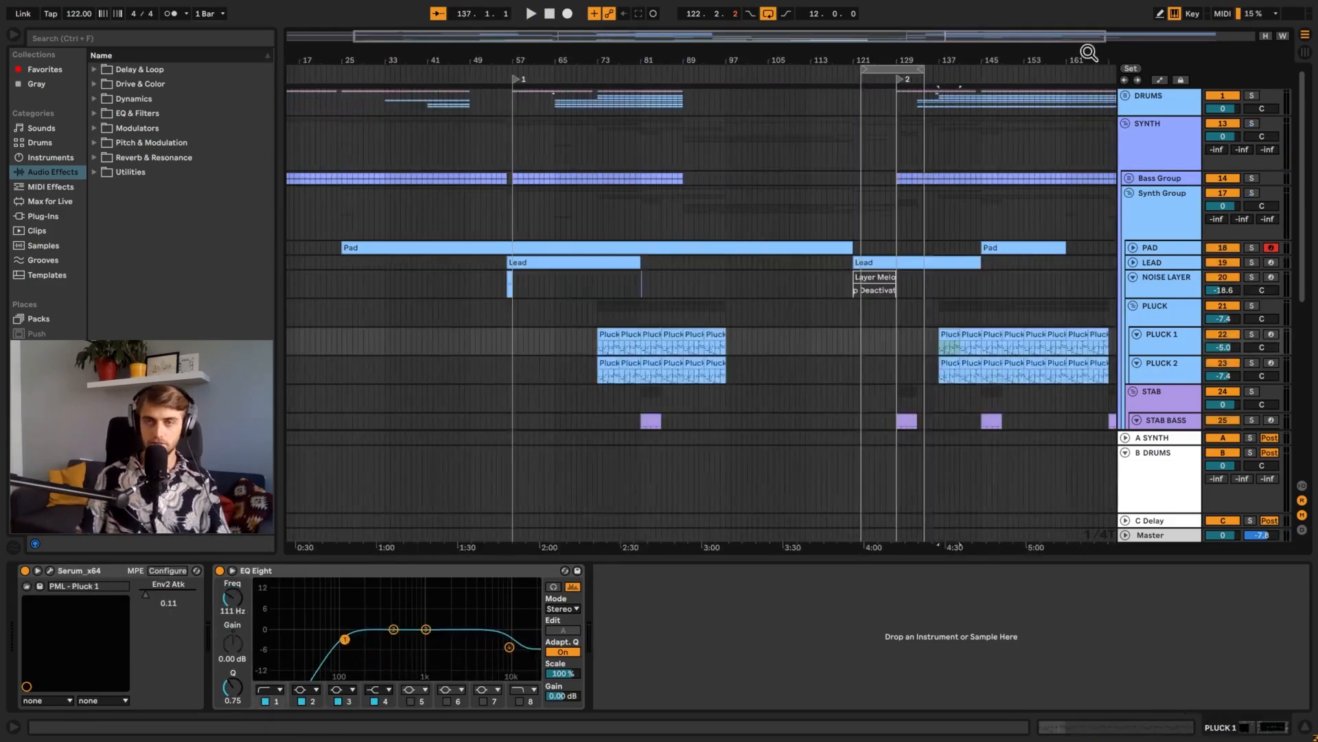
Solo the PLUCK group and play its clips from bar 137
click(1163, 303)
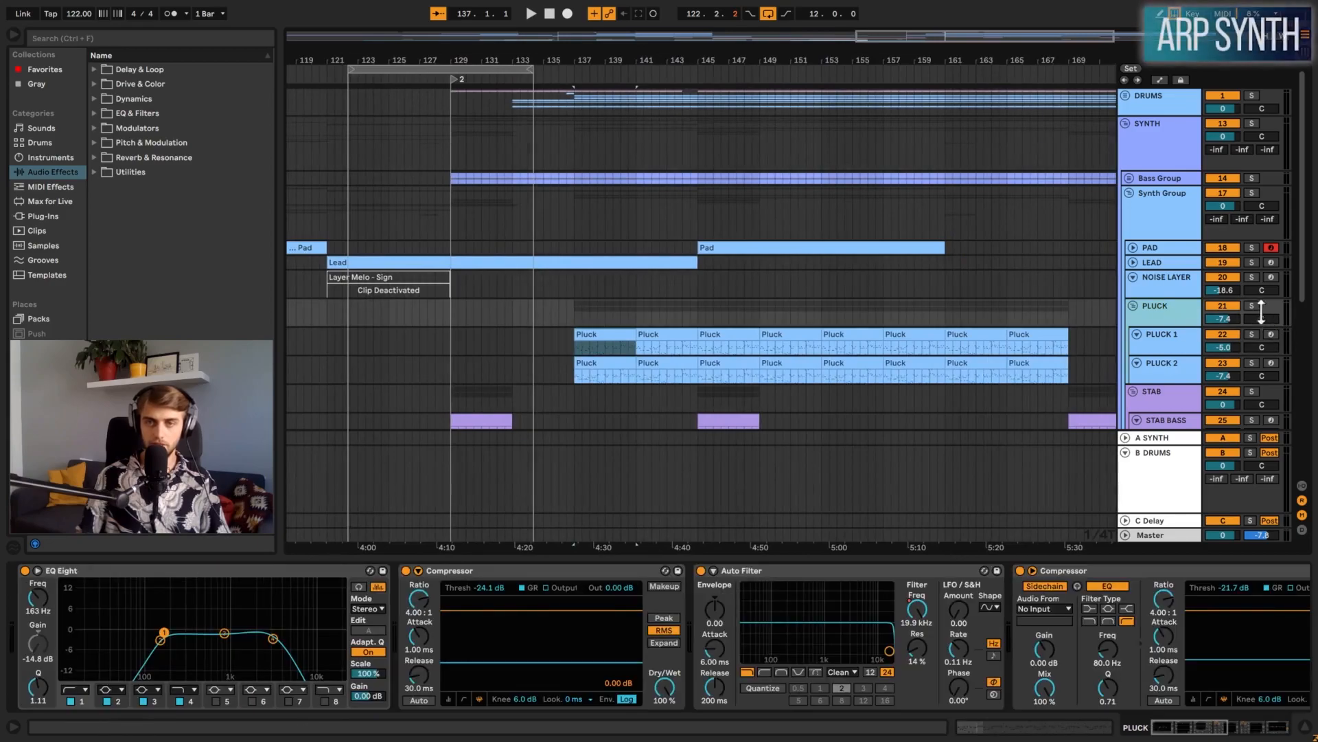
click(1255, 304)
key(space)
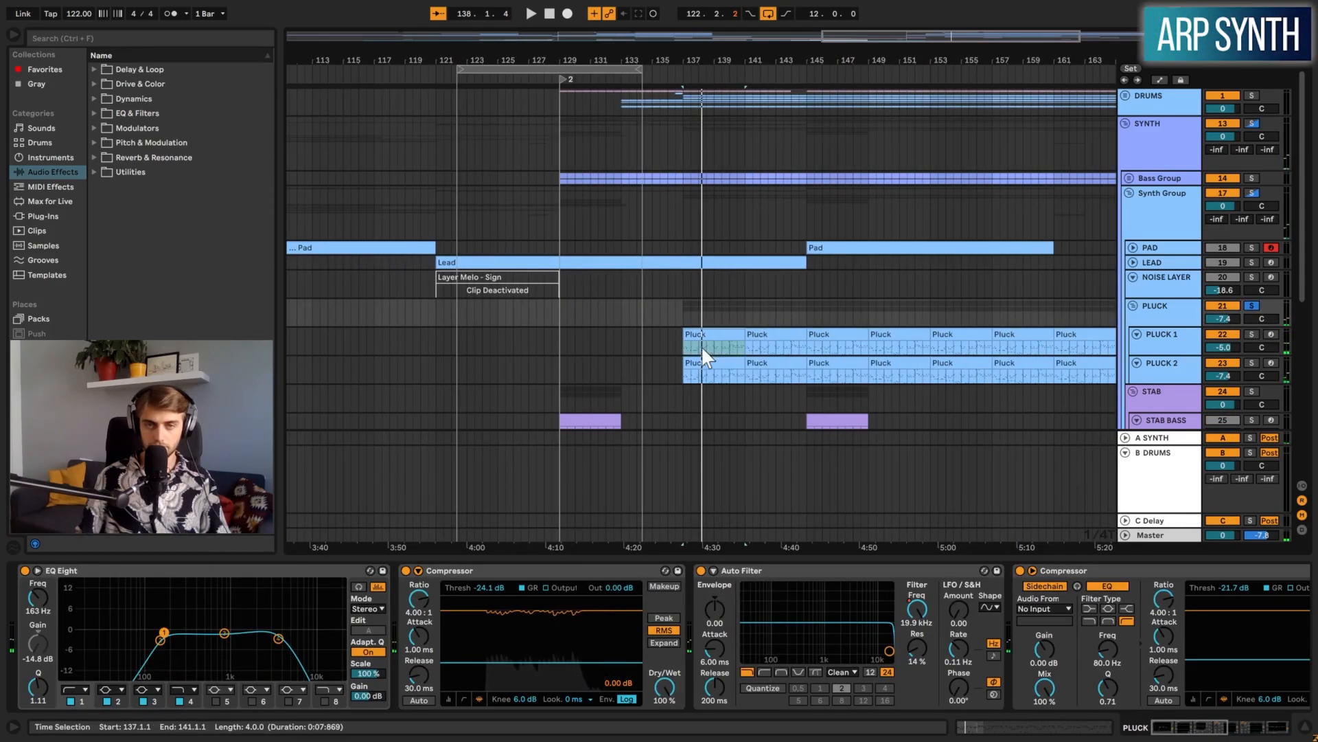
key(space)
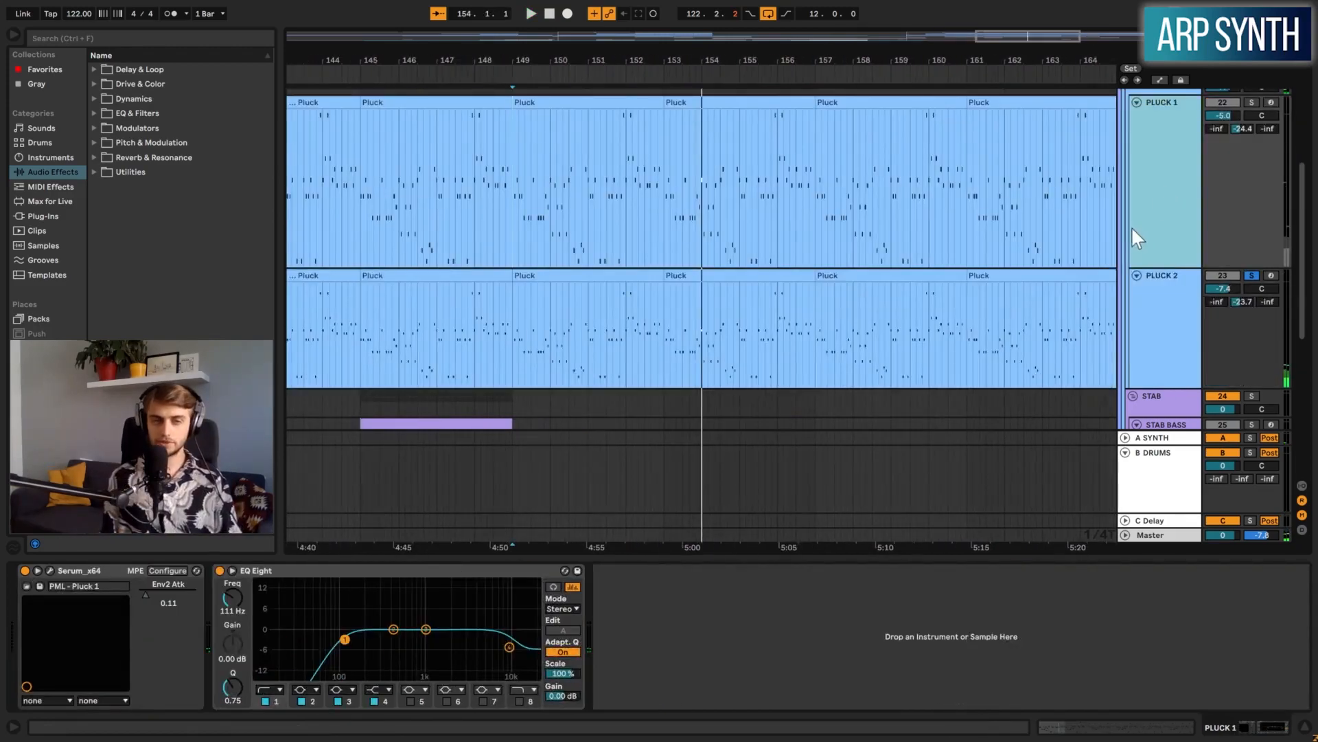
Solo the PLUCK 1 track and play its pattern from bar 149
scroll(1126, 230, up, 2)
click(1251, 149)
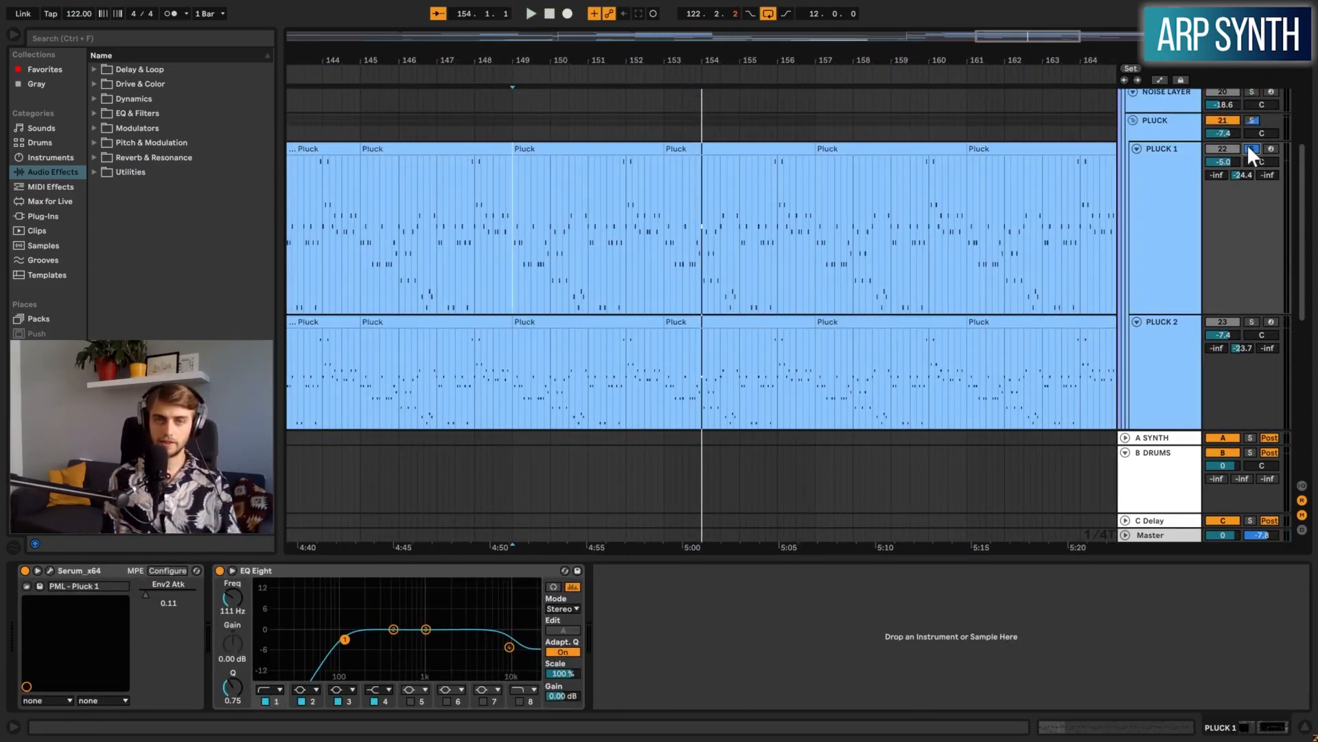
key(space)
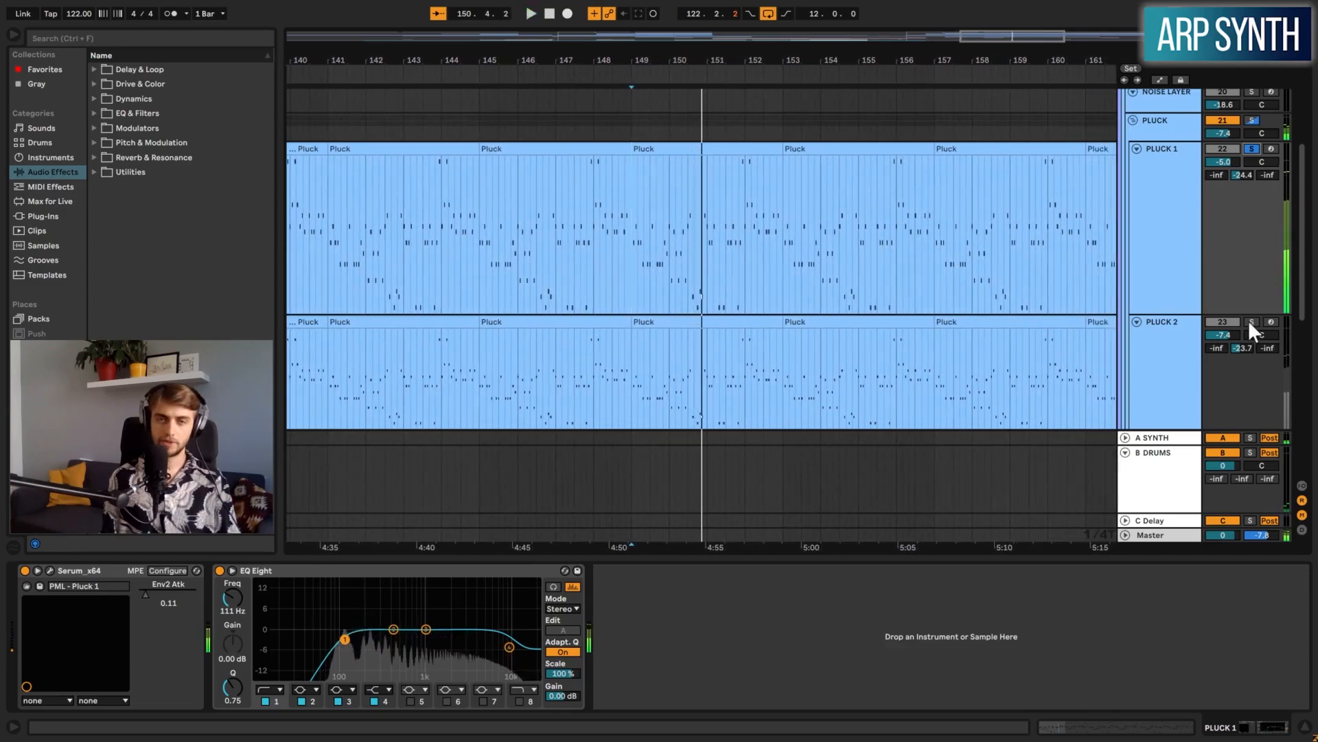
Solo the PLUCK 2 track and play its pattern from bar 149
click(1249, 320)
key(space)
key(space)
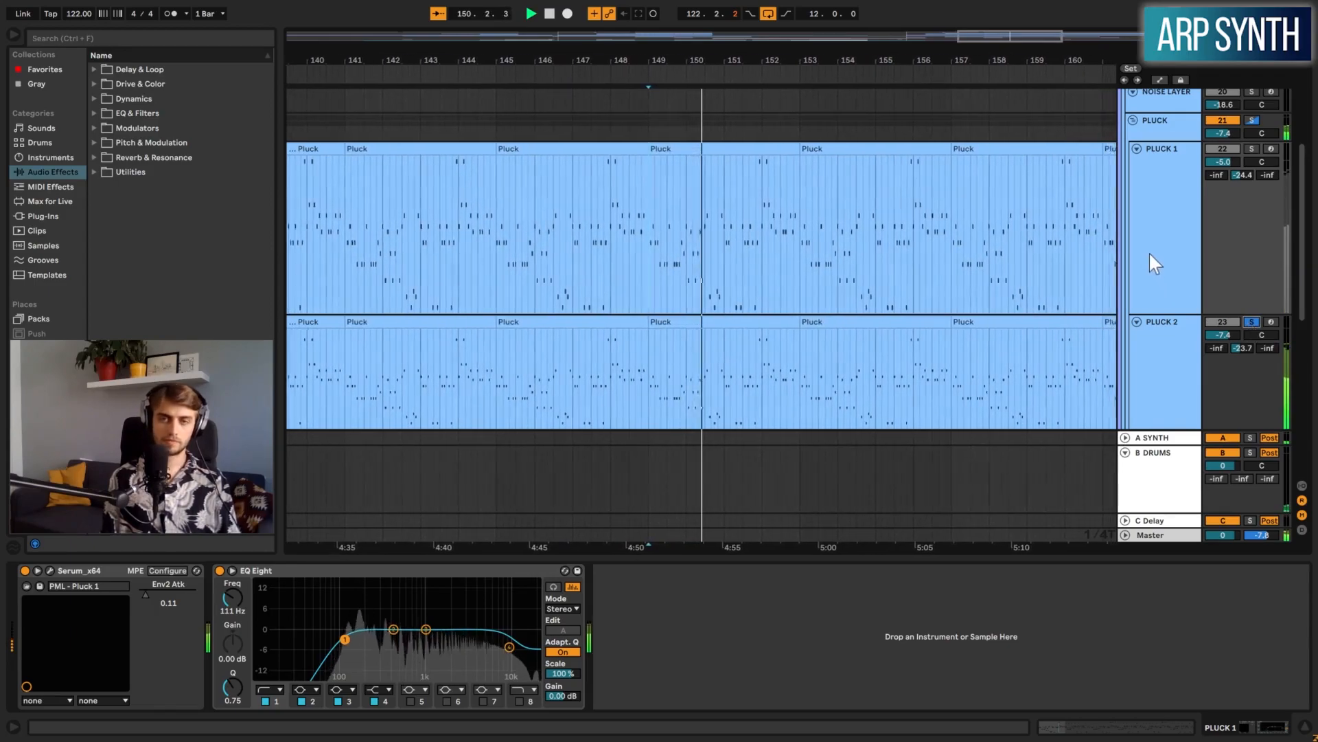
Solo PLUCK 1, examine the oscillator and effects pages of its Serum patch, and replay the pattern from bar 149
click(1252, 148)
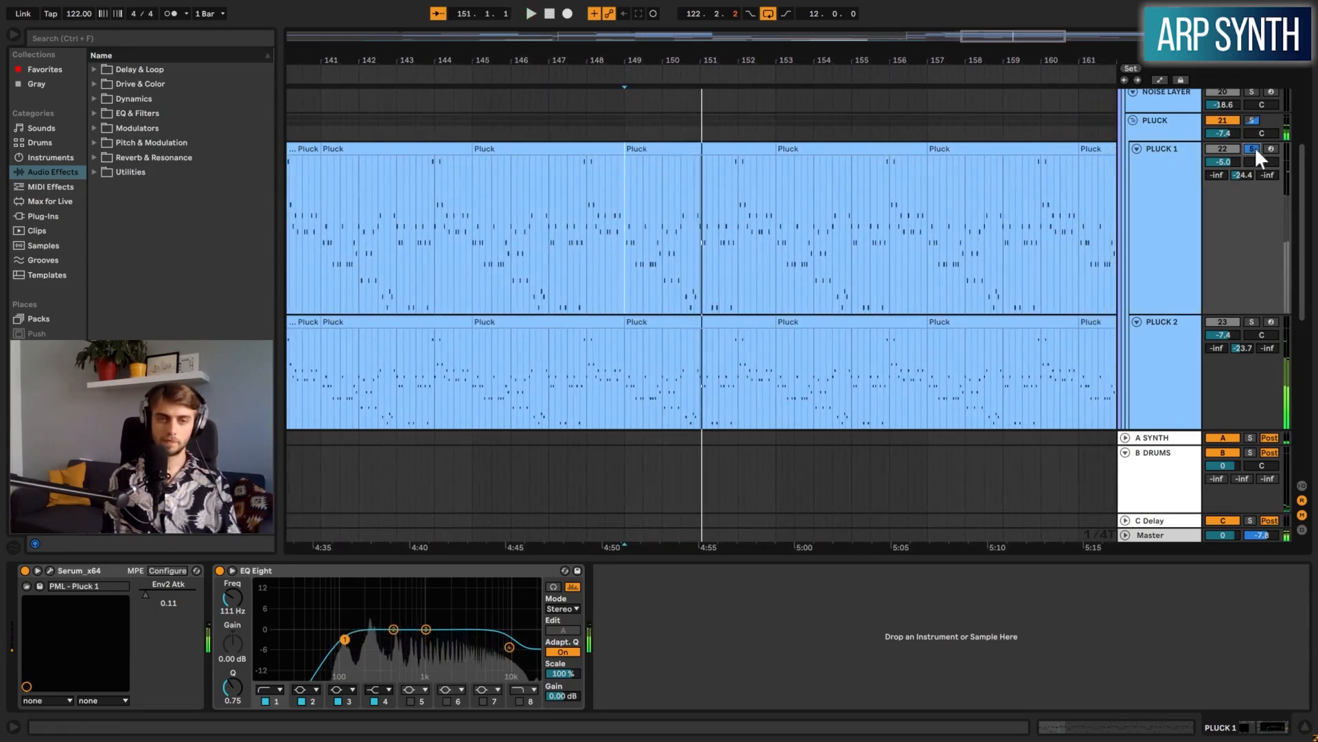
click(49, 569)
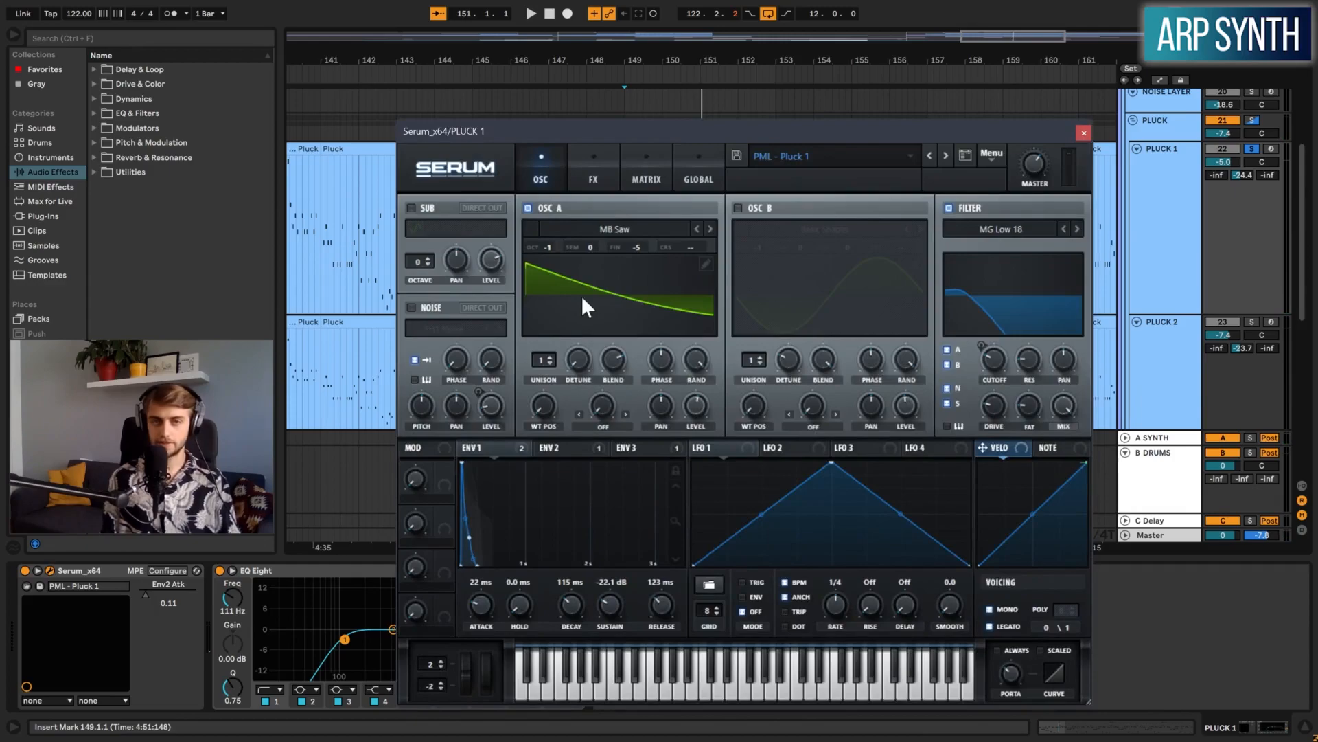
click(589, 177)
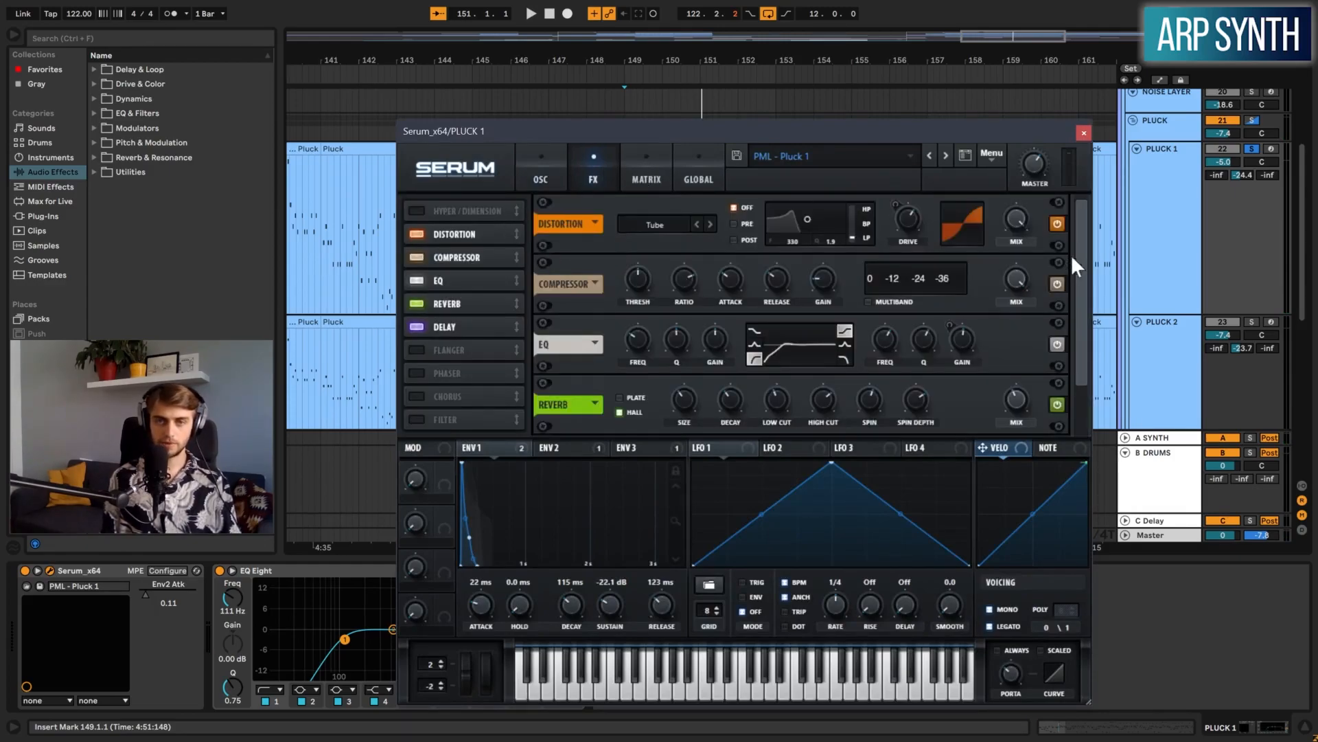
click(1084, 133)
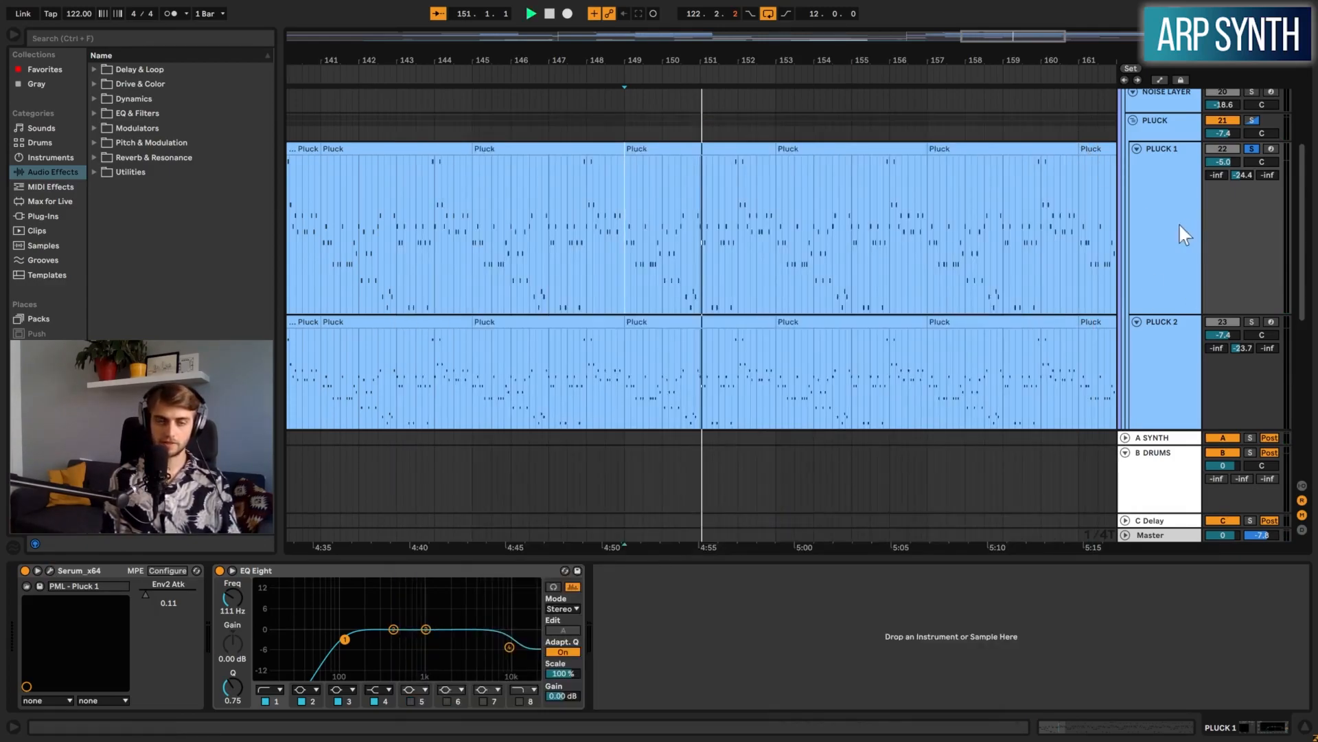
key(space)
key(space)
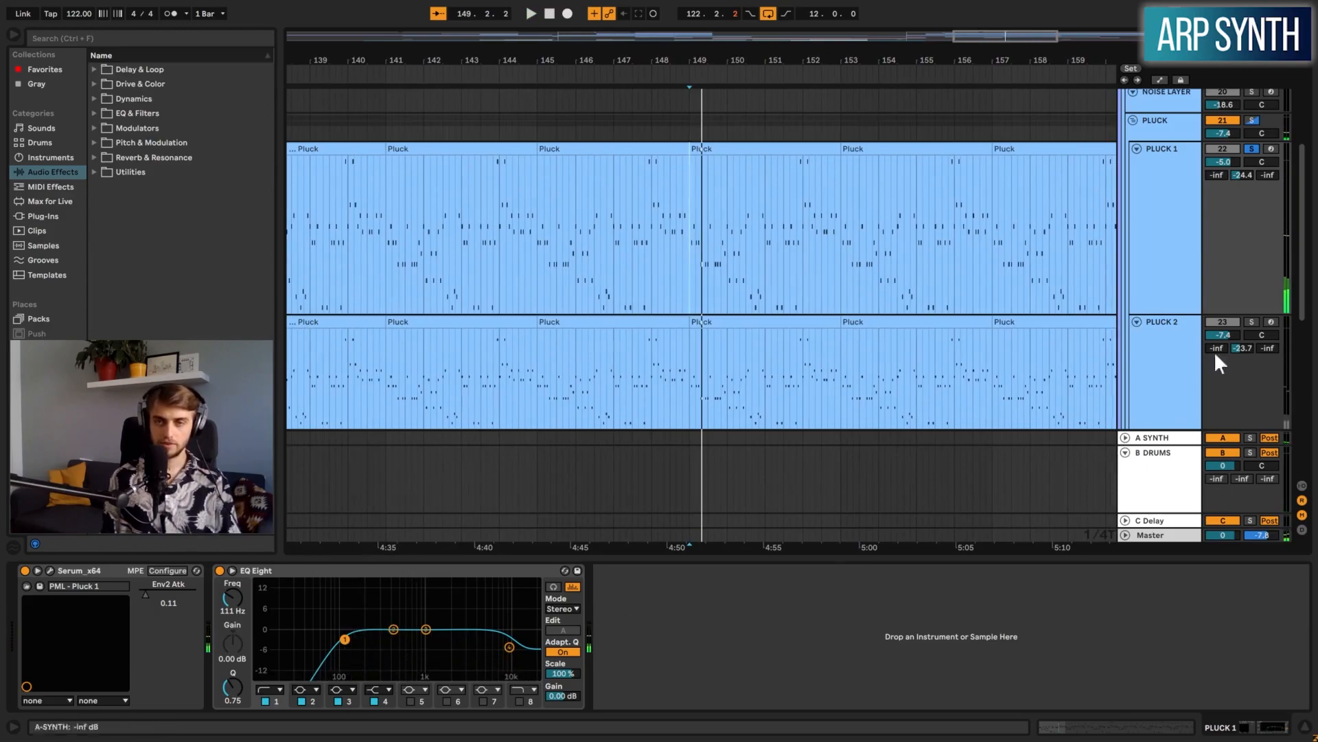
Solo the PLUCK 2 track, open its Serum patch and move the plugin window aside
click(1193, 355)
click(1252, 322)
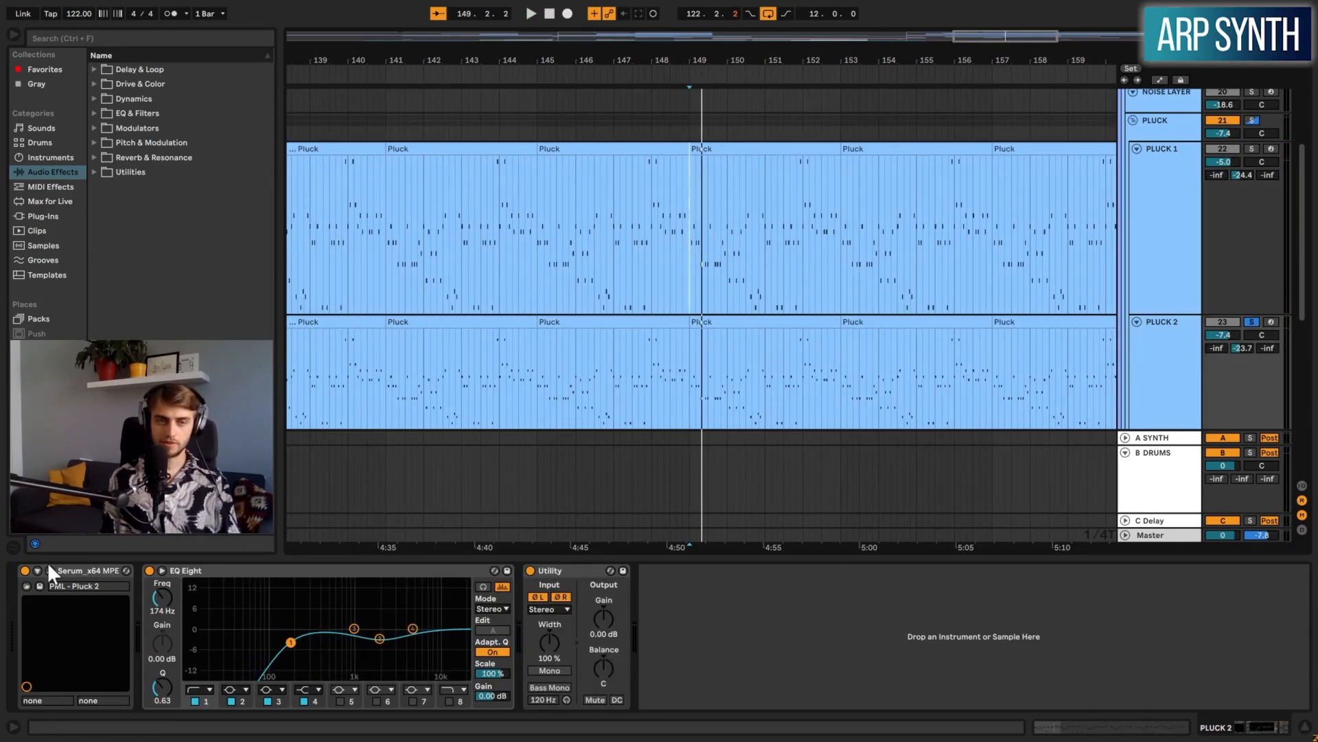
click(49, 570)
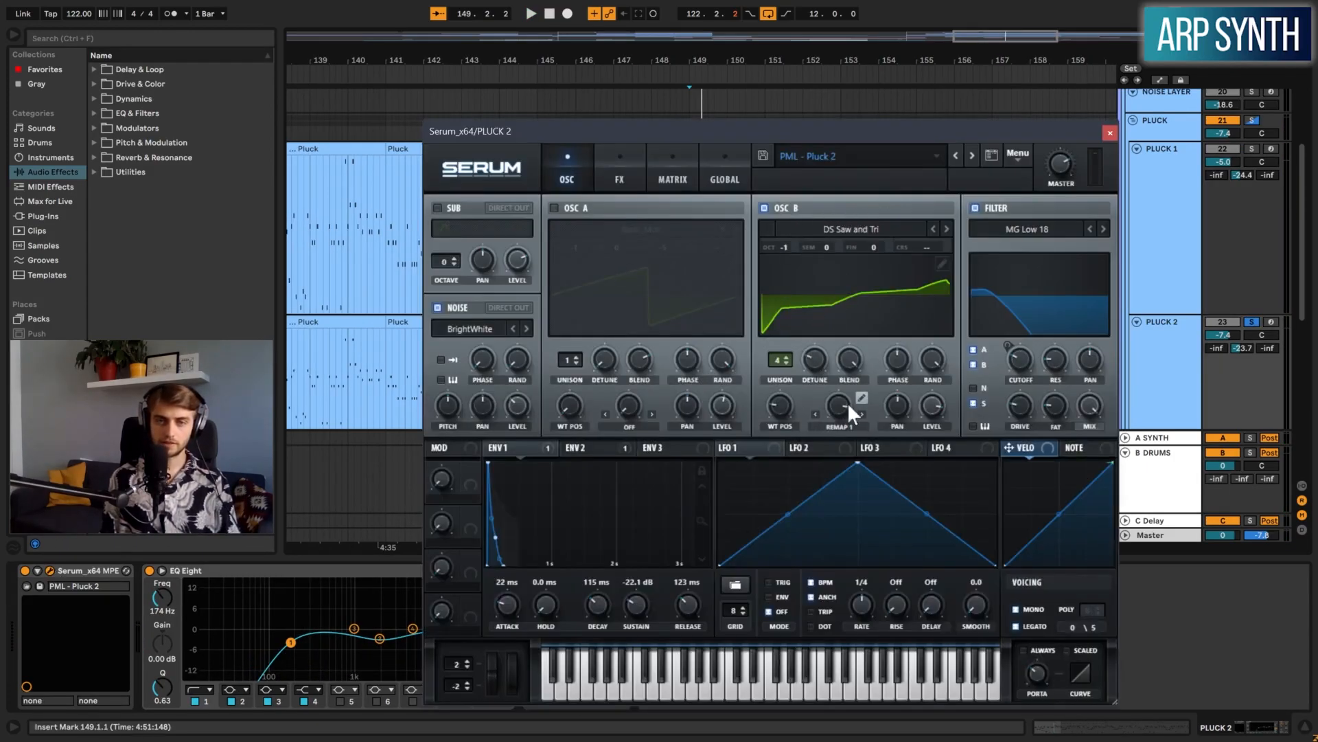
drag(791, 126, 584, 98)
Compare the PLUCK 2 sound with Serum's BrightWhite noise oscillator off and on while playing from bar 149
click(230, 280)
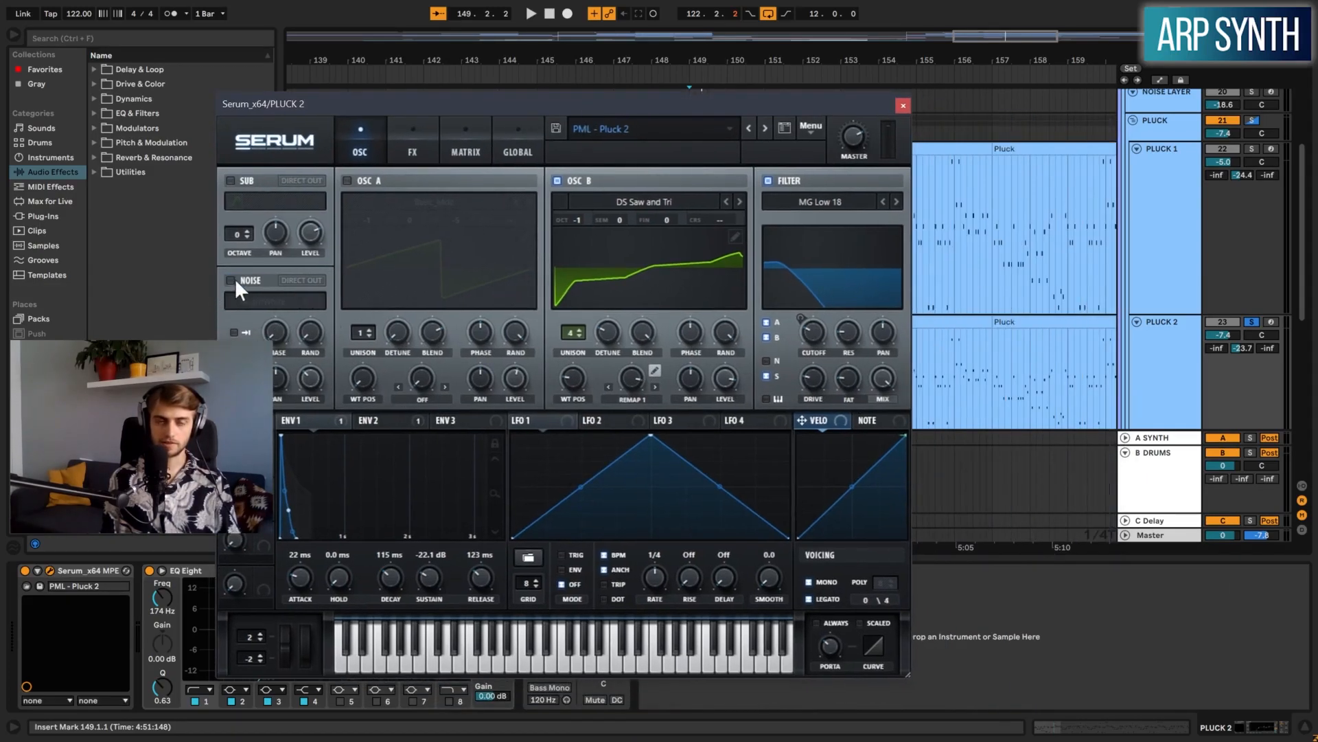
key(space)
key(space)
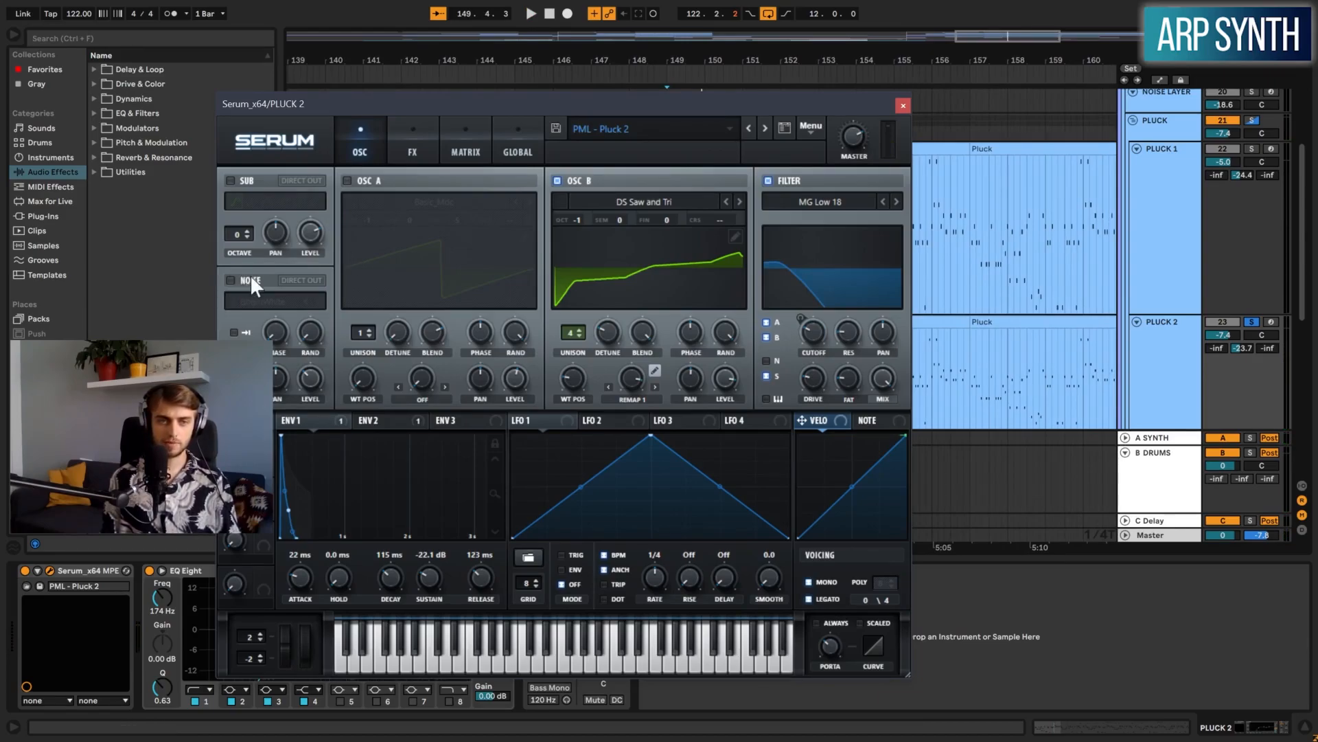
key(space)
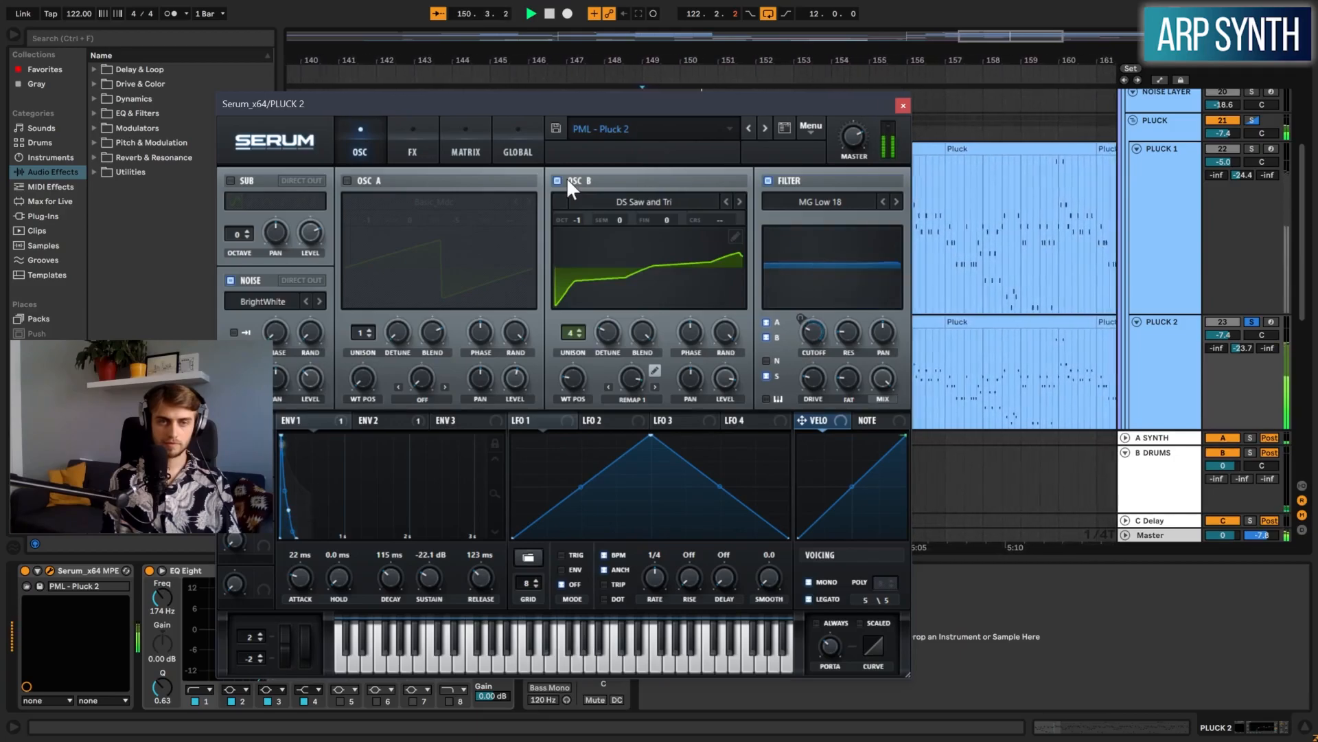
key(space)
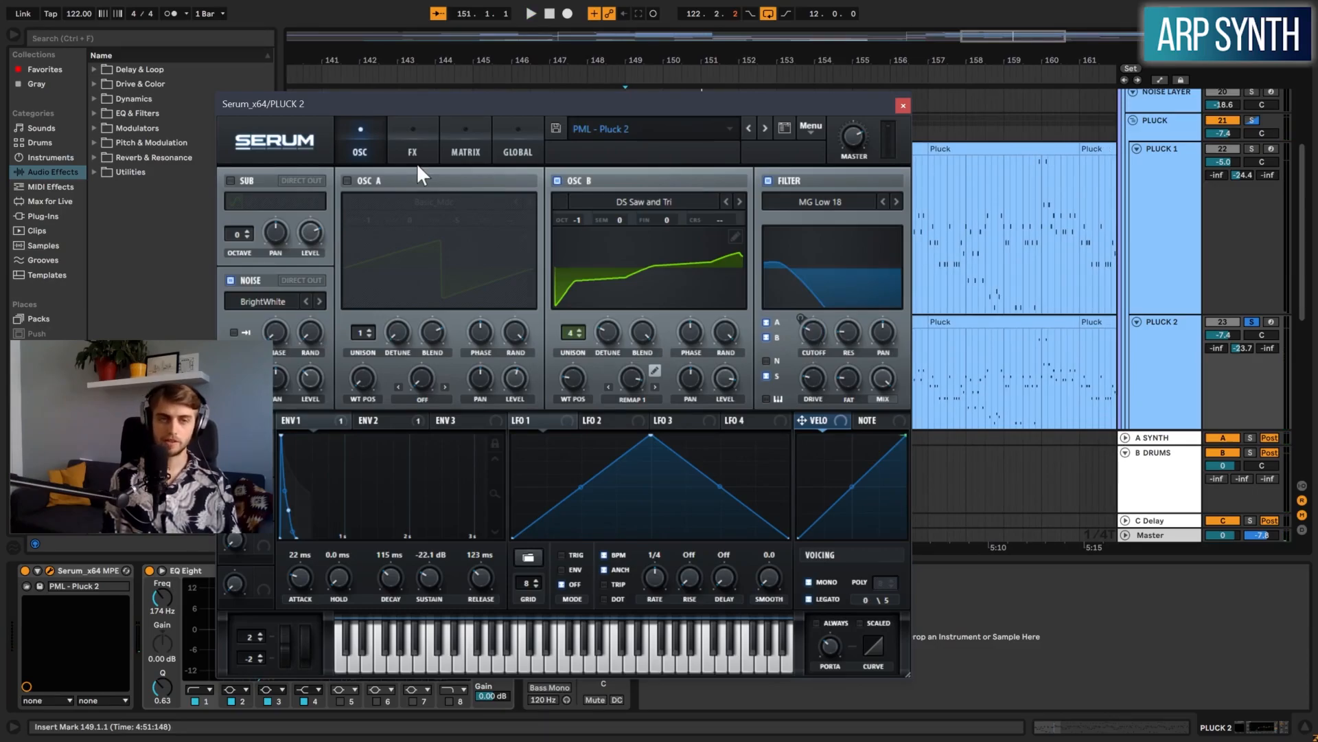
Examine the effects and oscillator pages of PLUCK 2's Serum patch, and solo the whole PLUCK group
click(418, 138)
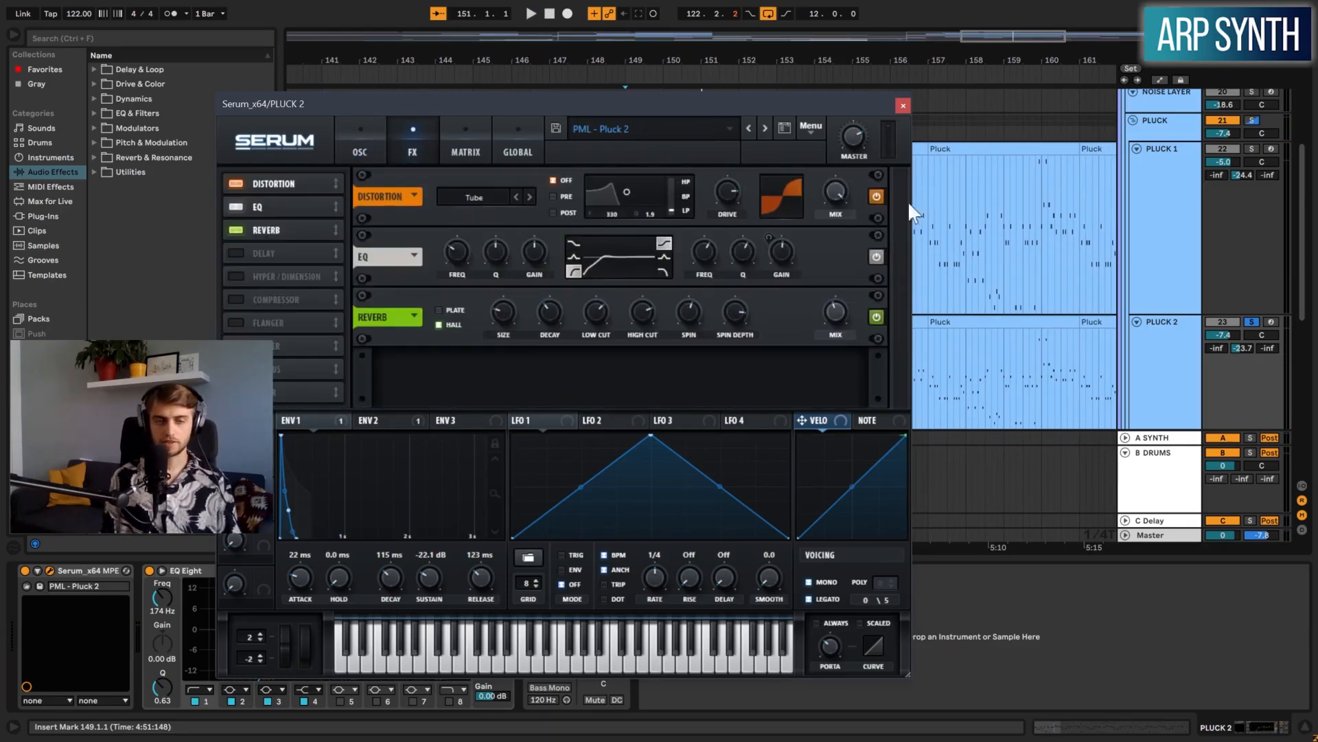
click(903, 105)
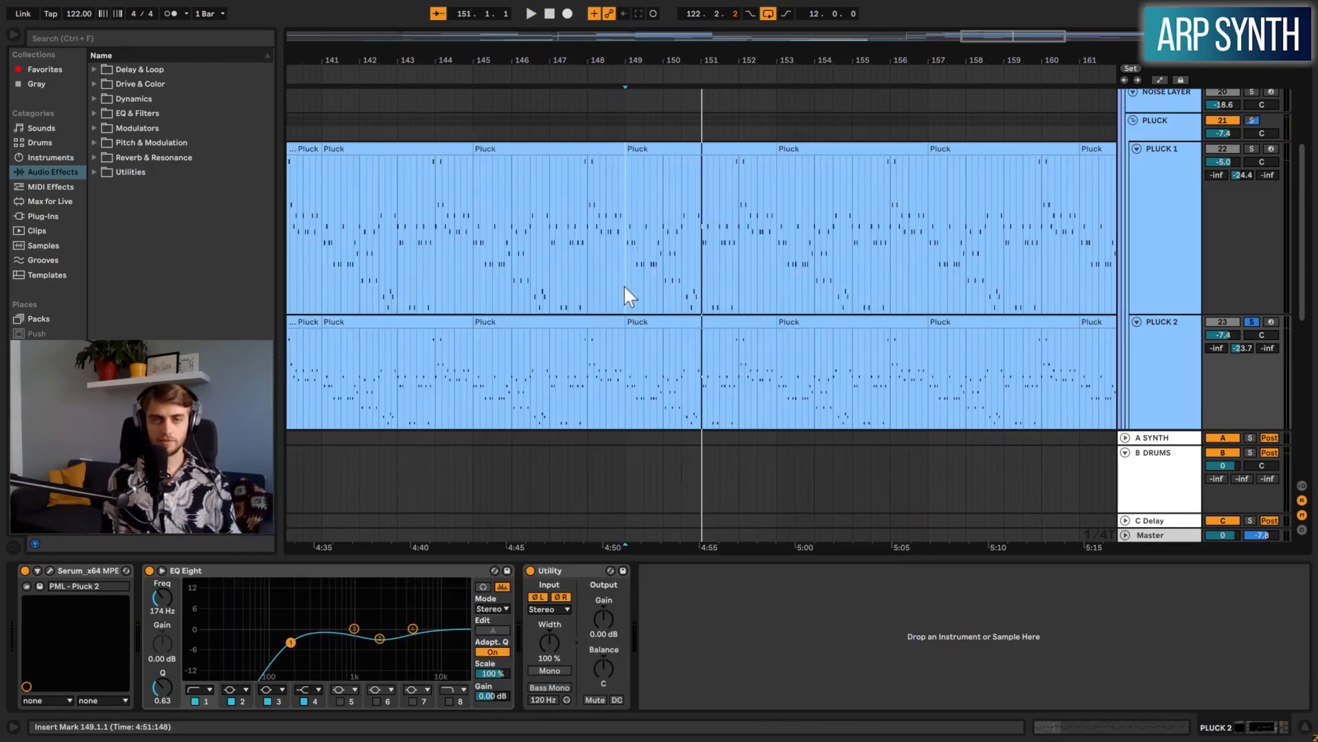
click(1249, 119)
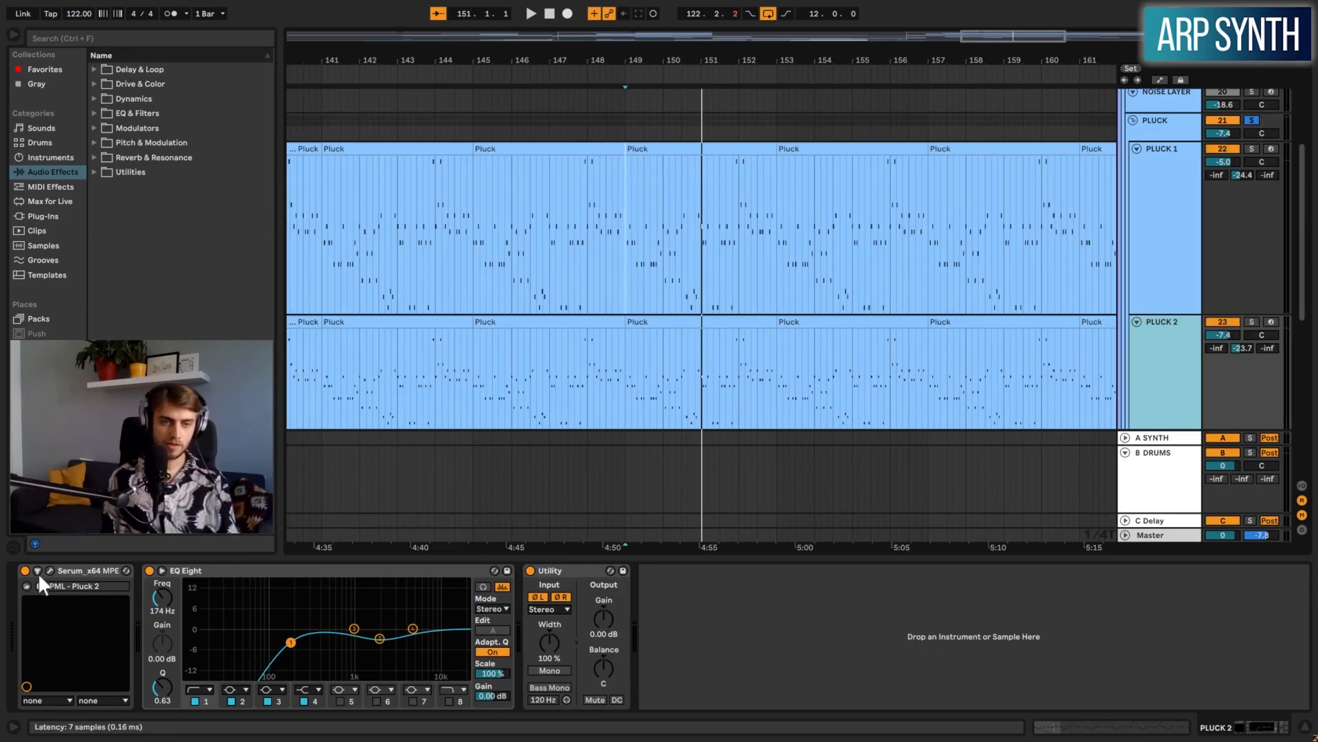
click(50, 570)
click(605, 327)
click(903, 105)
Examine the device chains of PLUCK 1, PLUCK 2 and the PLUCK group, including the group's EQ Eight, Compressor and Auto Filter
click(1173, 183)
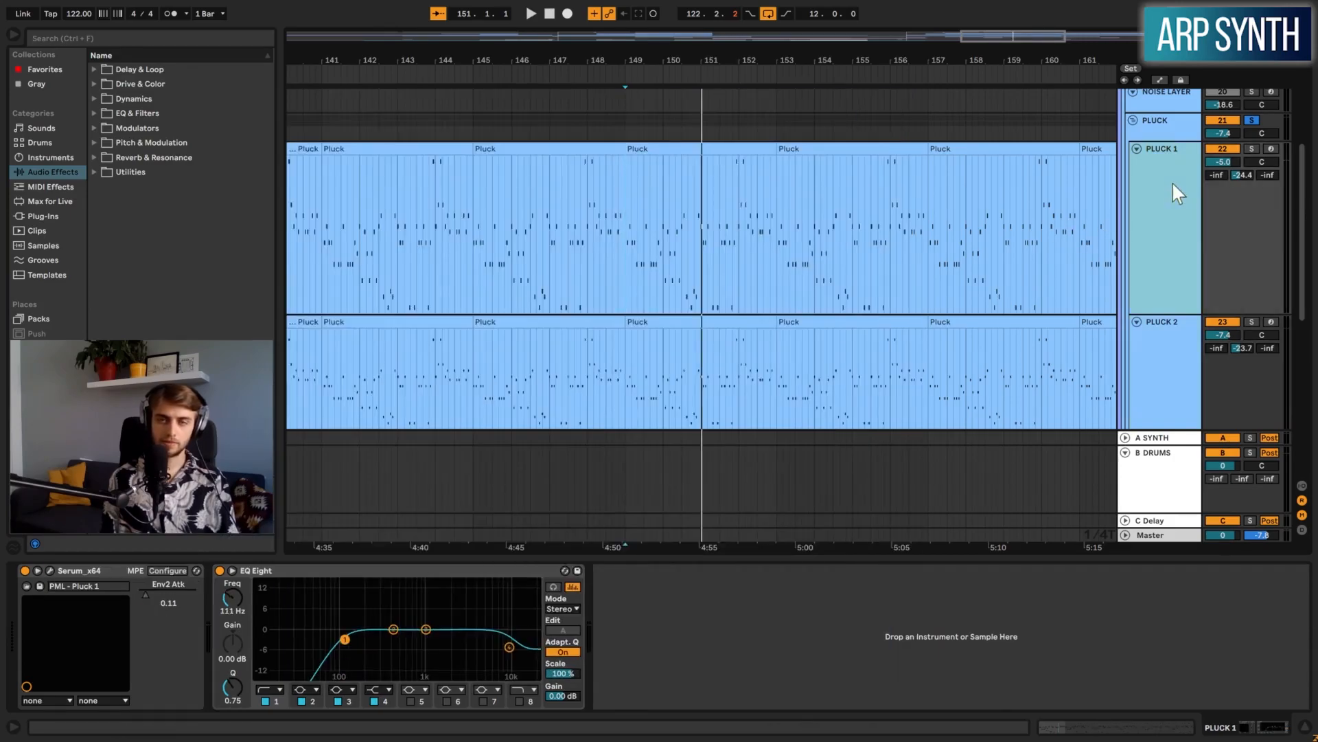
click(1173, 371)
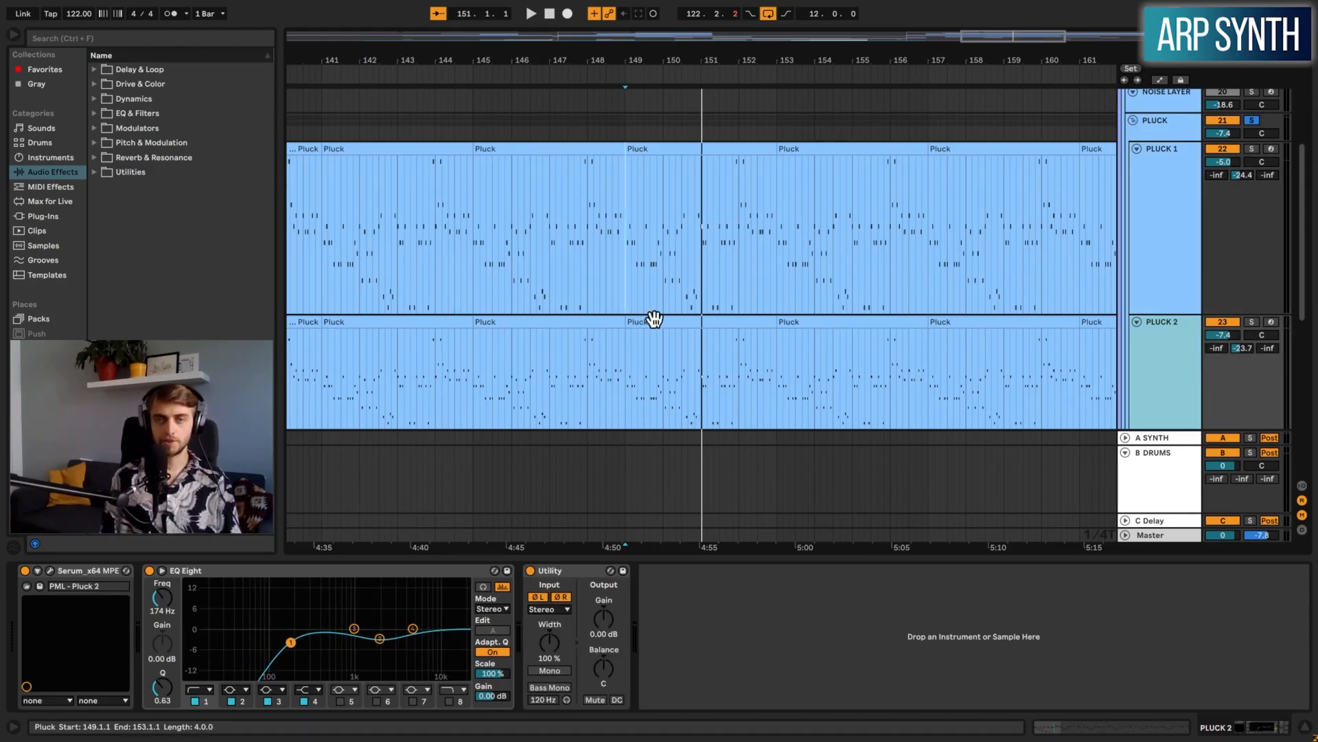
click(1163, 125)
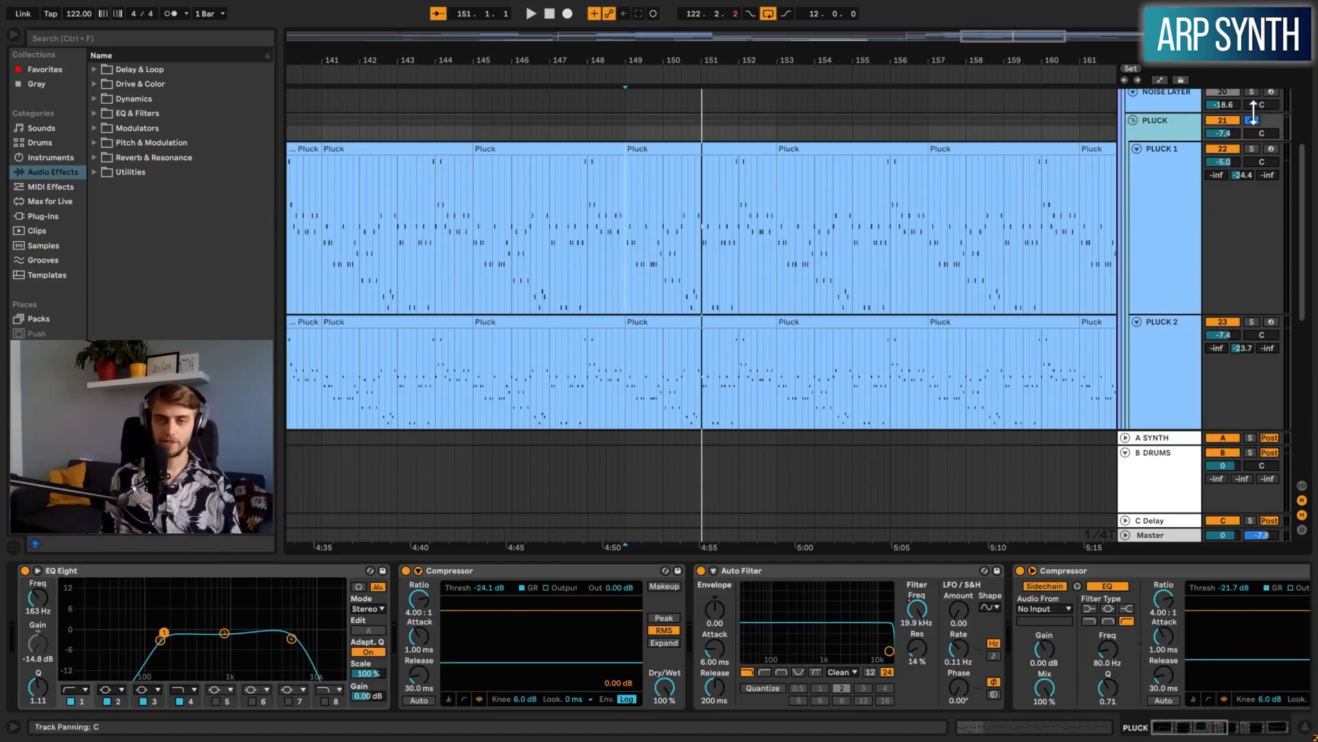
mouse_move(1173, 731)
mouse_down()
mouse_move(1258, 736)
mouse_move(1171, 738)
mouse_up()
click(246, 573)
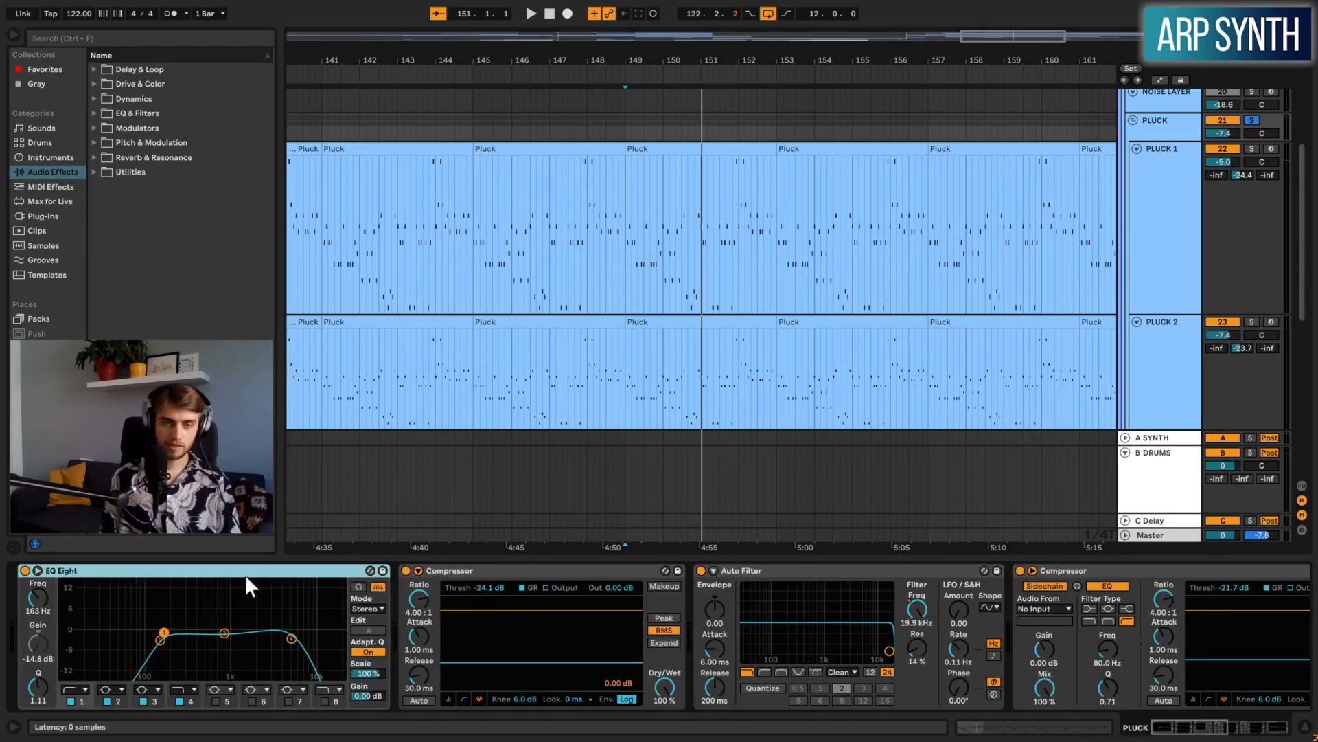
click(474, 571)
click(794, 569)
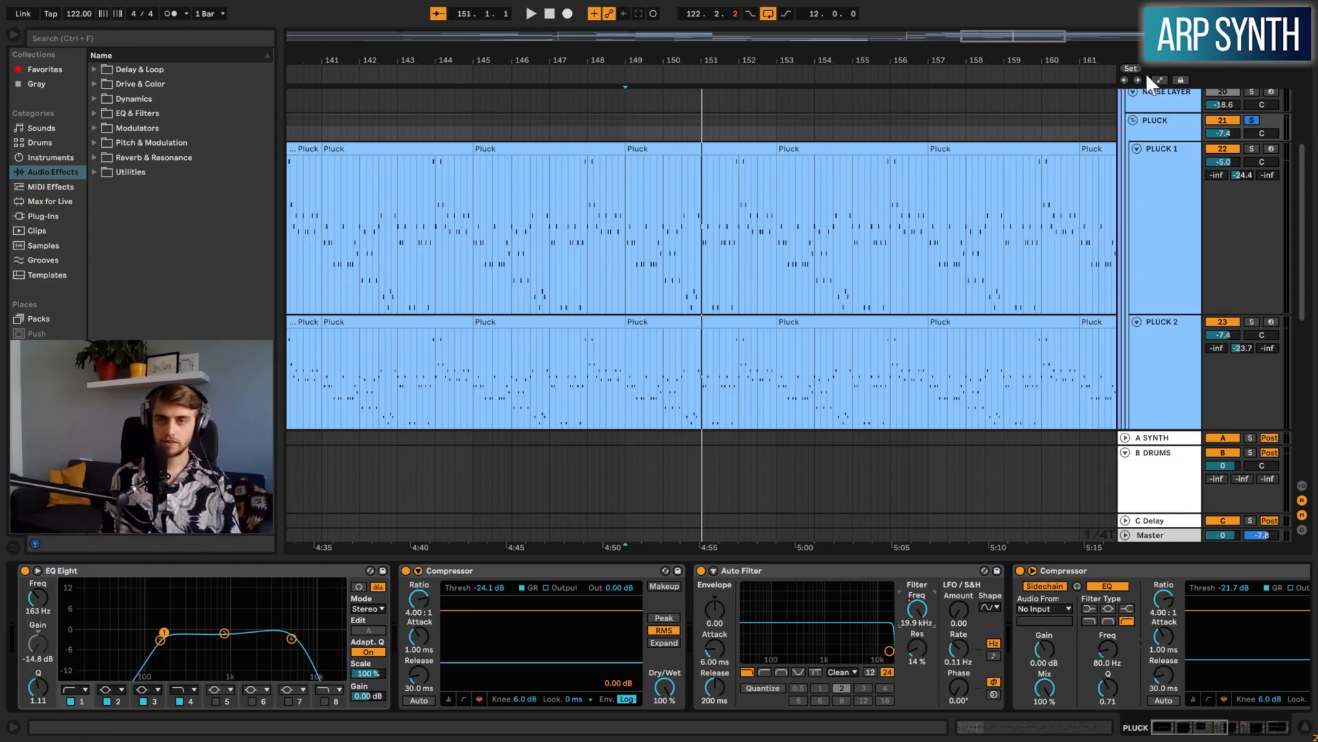
Show the arrangement automation and enlarge the PLUCK group's Auto Filter Frequency lane around its filter drop
click(1160, 79)
double_click(834, 59)
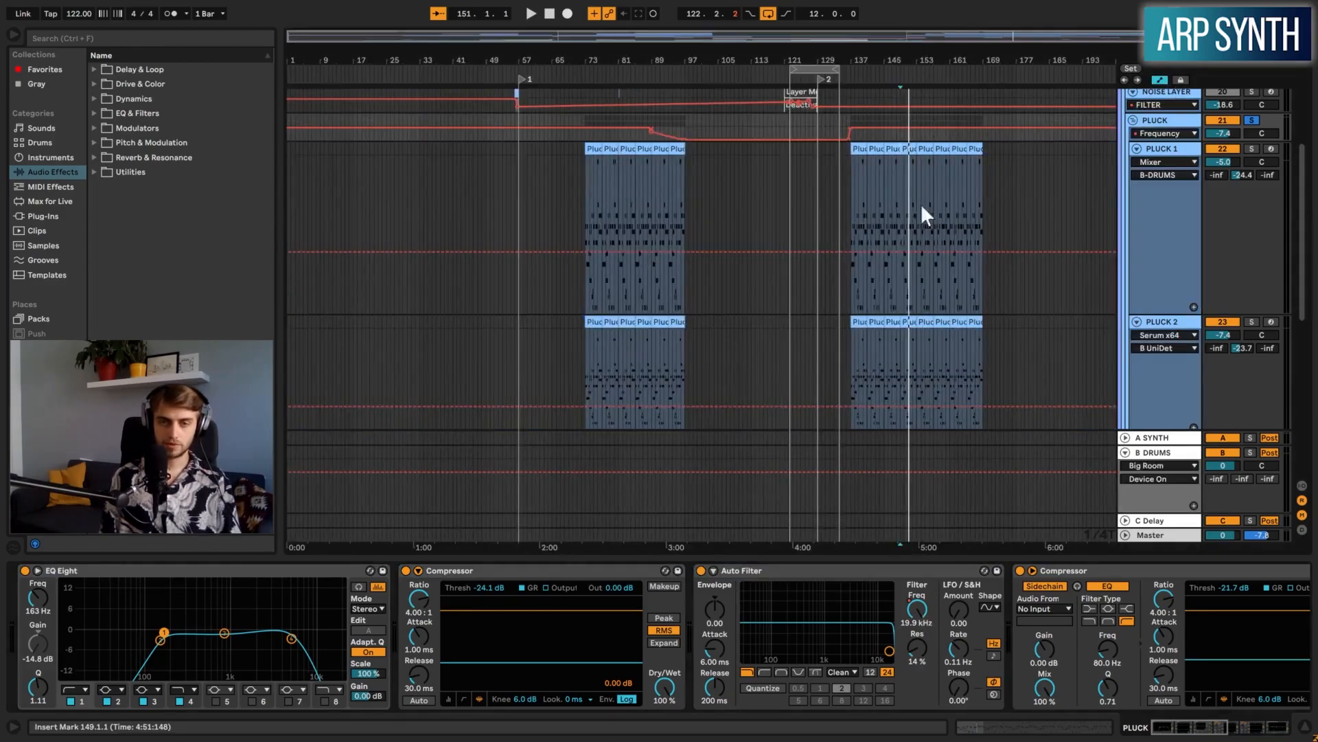
drag(1161, 141, 1161, 338)
click(734, 240)
click(664, 195)
drag(664, 47, 669, 137)
drag(671, 68, 671, 7)
click(626, 159)
drag(627, 159, 719, 174)
key(ctrl+z)
key(ctrl+z)
Play the PLUCK group from bar 87 through its Auto Filter Frequency sweep
click(600, 248)
click(577, 242)
key(space)
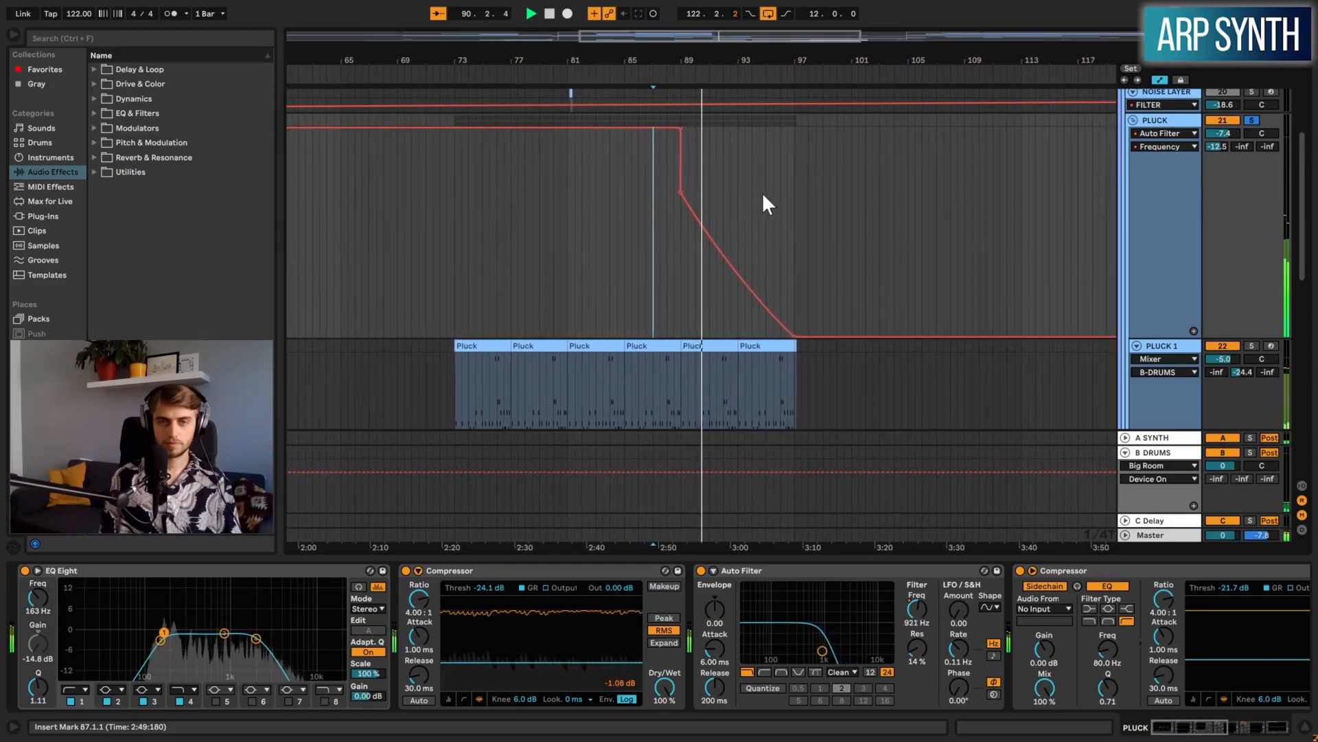
key(space)
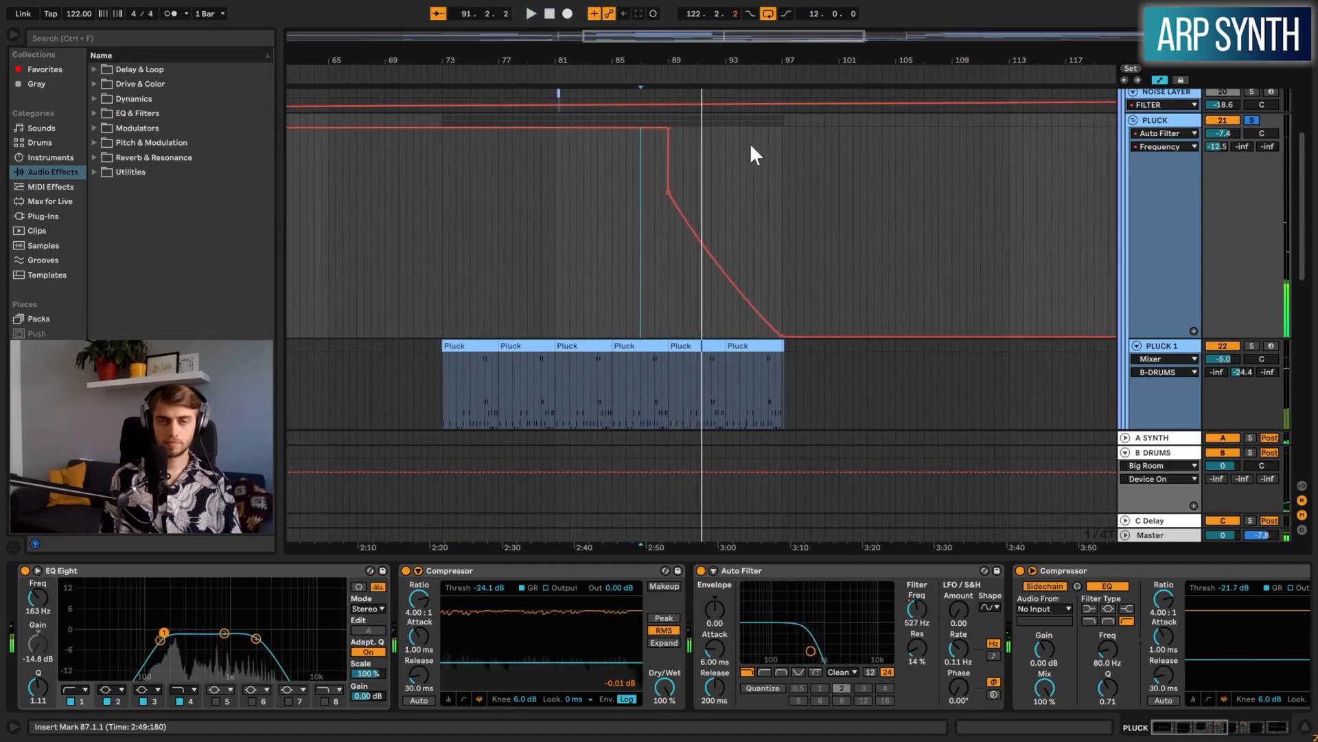
key(x)
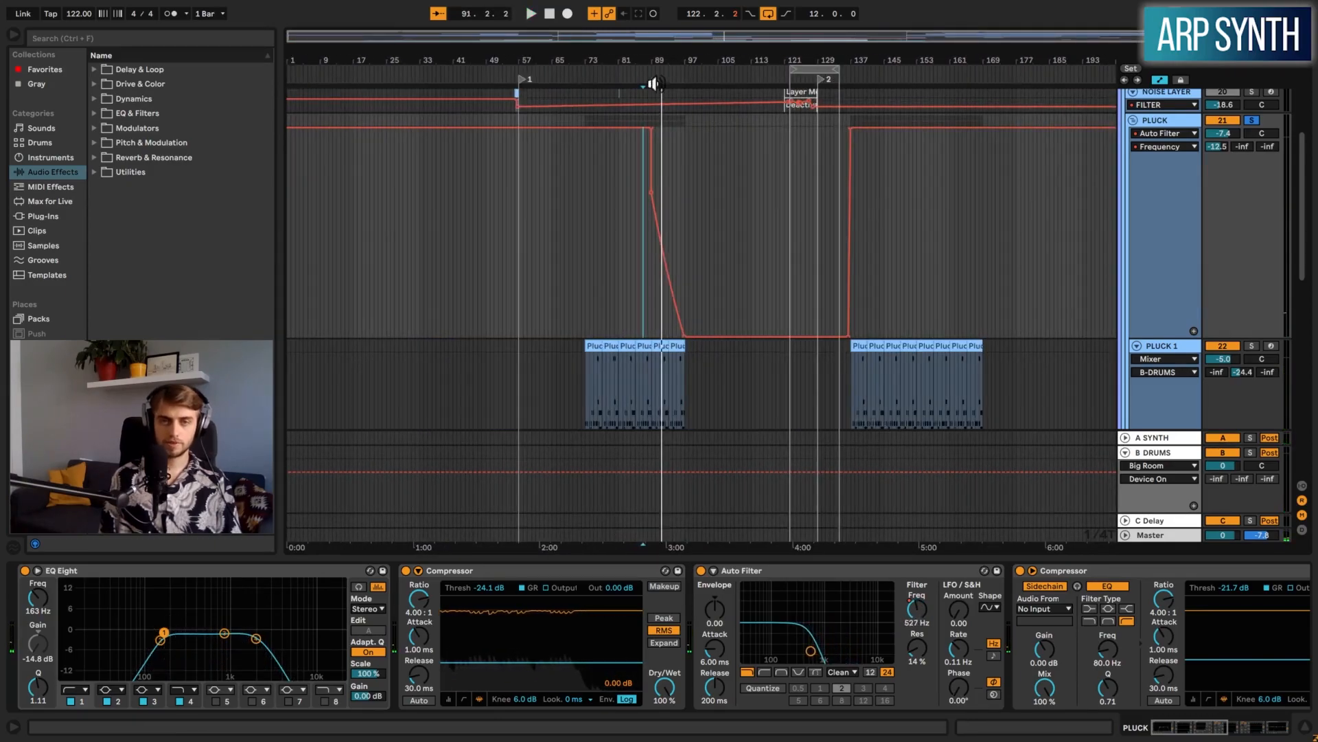
Place the insert marker in the second pluck section around bar 164 and hide the arrangement automation
click(966, 257)
scroll(982, 285, down, 5)
scroll(983, 278, up, 5)
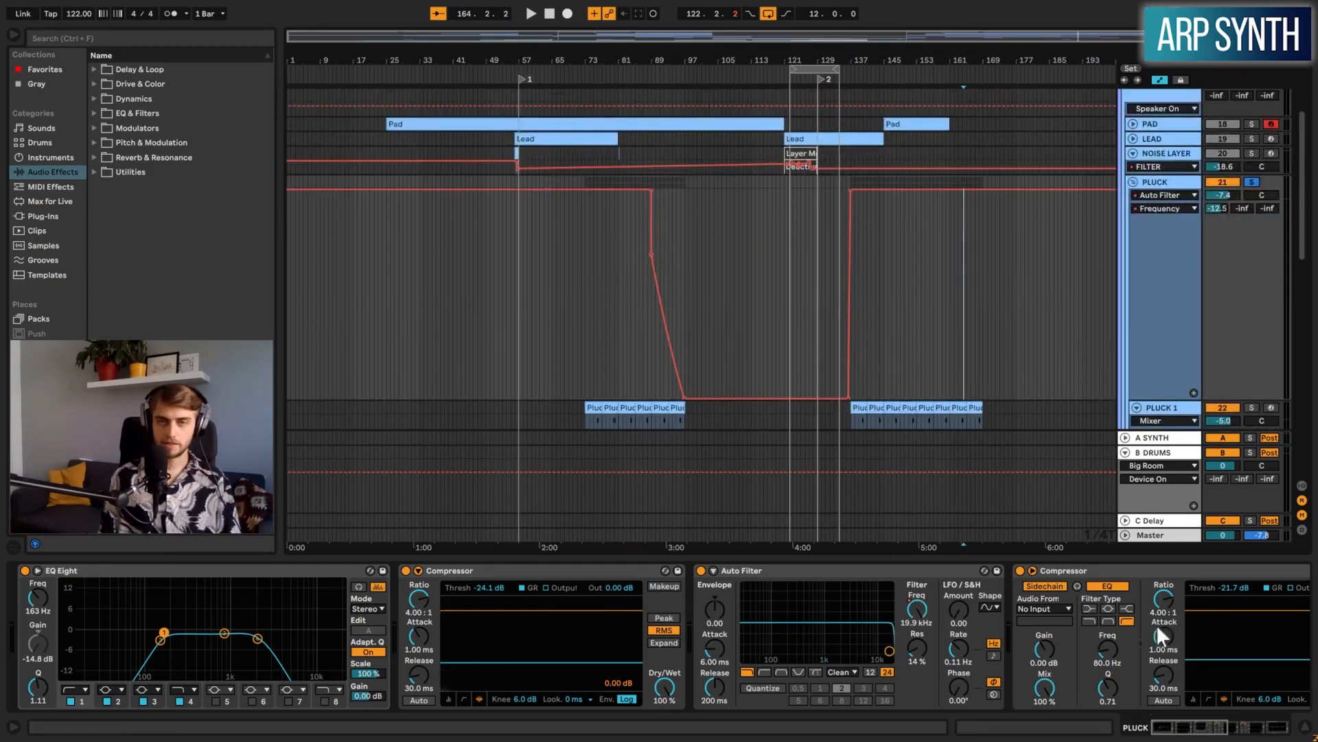
click(1160, 80)
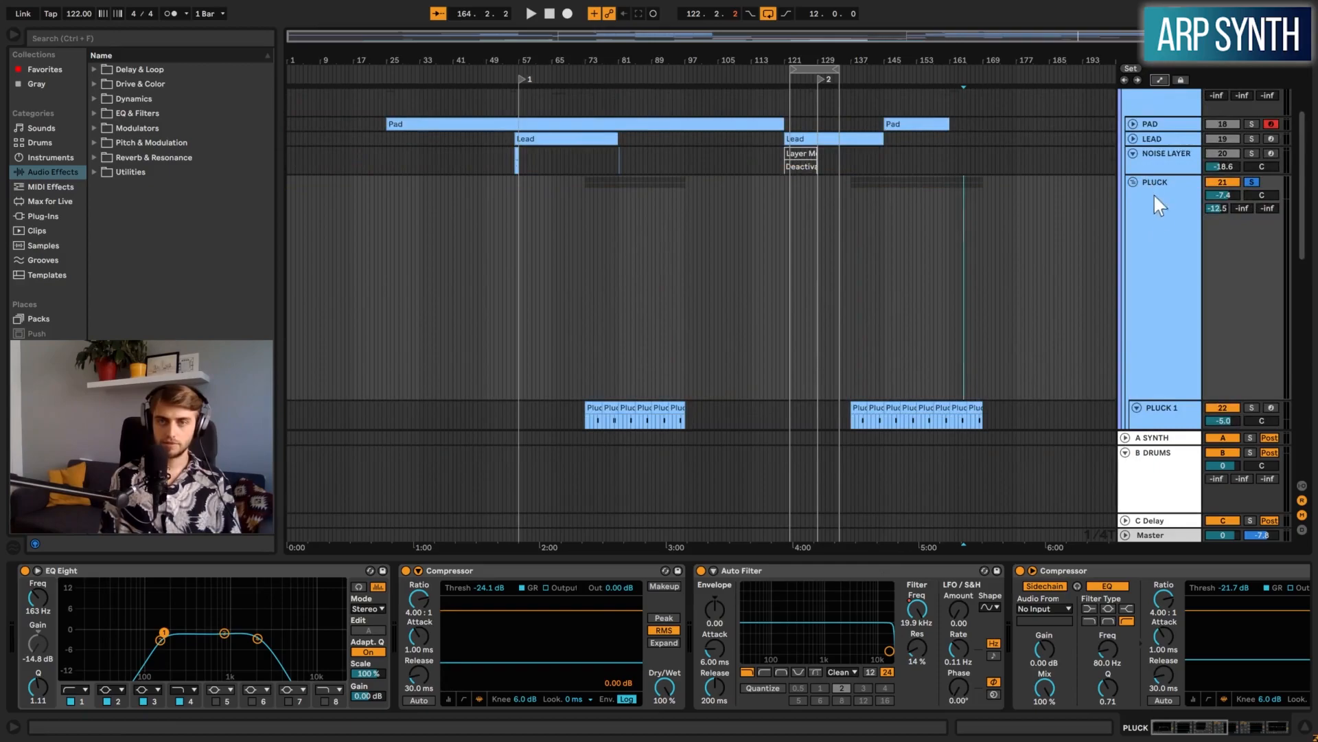
Play the PLUCK group and examine its kick-sidechained Compressor and the EQ modulated by the main lead's envelope follower
click(1195, 727)
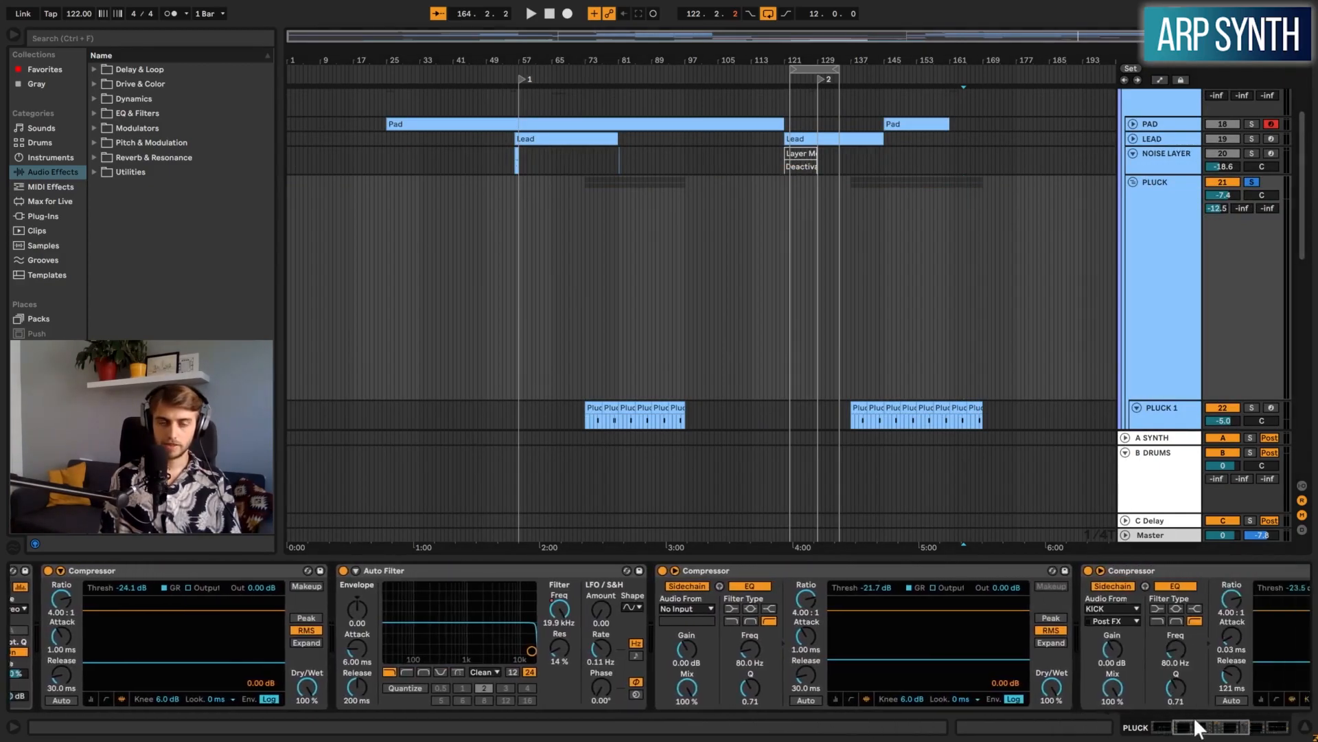
click(722, 571)
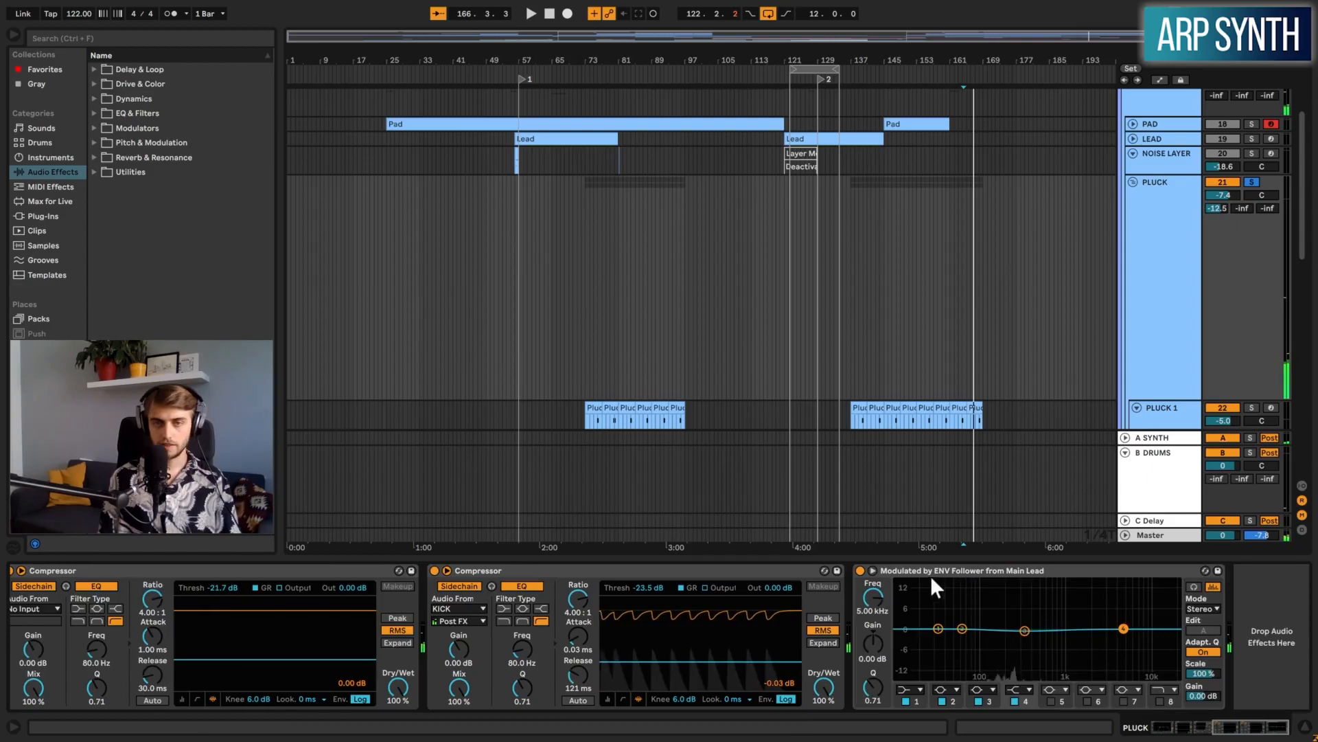
click(937, 571)
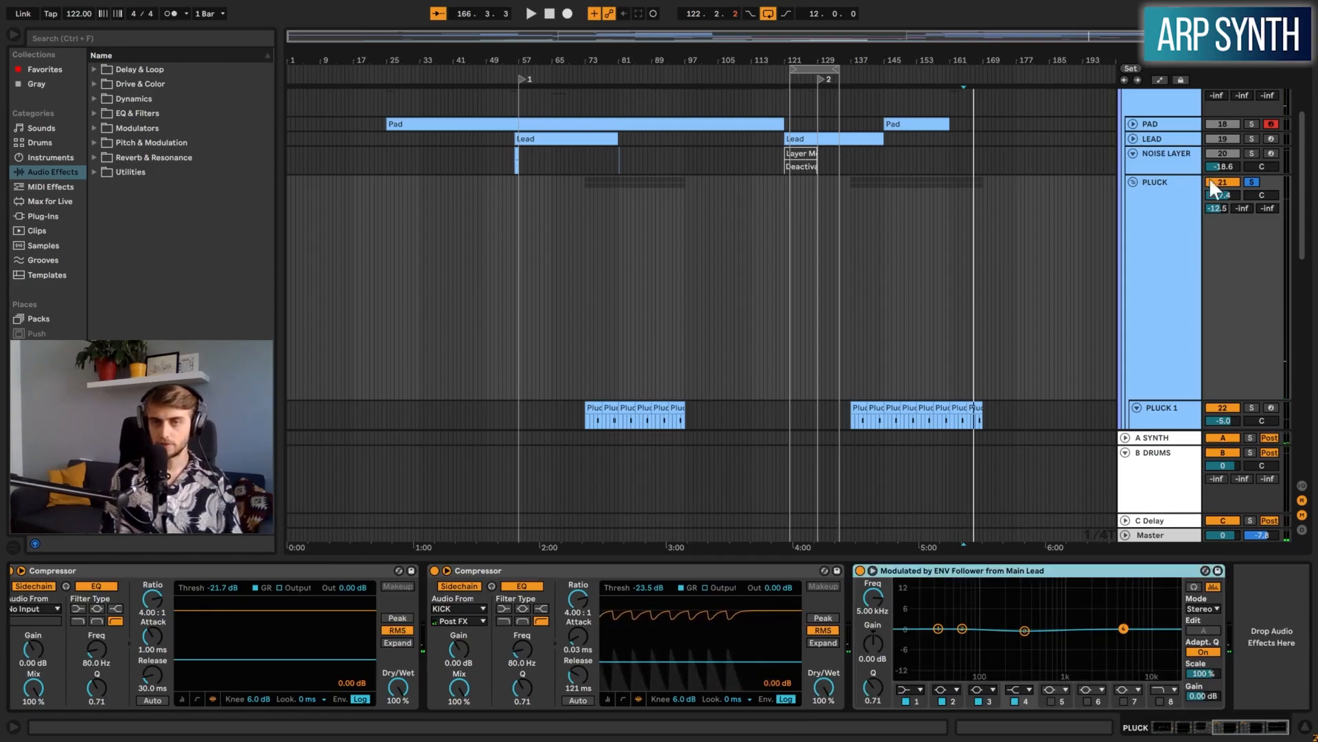
Fold the PLUCK group and solo the STAB group
click(1133, 182)
click(1142, 196)
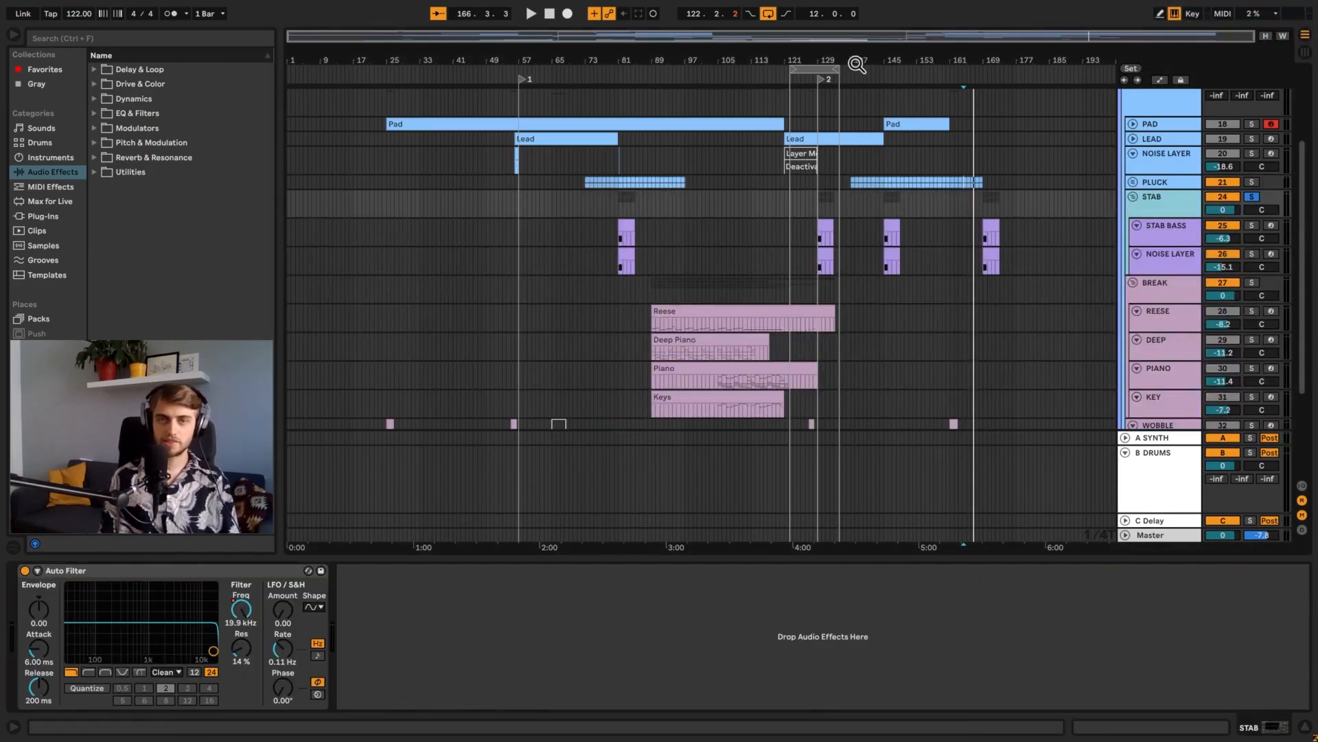
Turn off the arrangement loop, select the STAB BASS clip from bar 129 to 133 and play it
drag(855, 63, 855, 110)
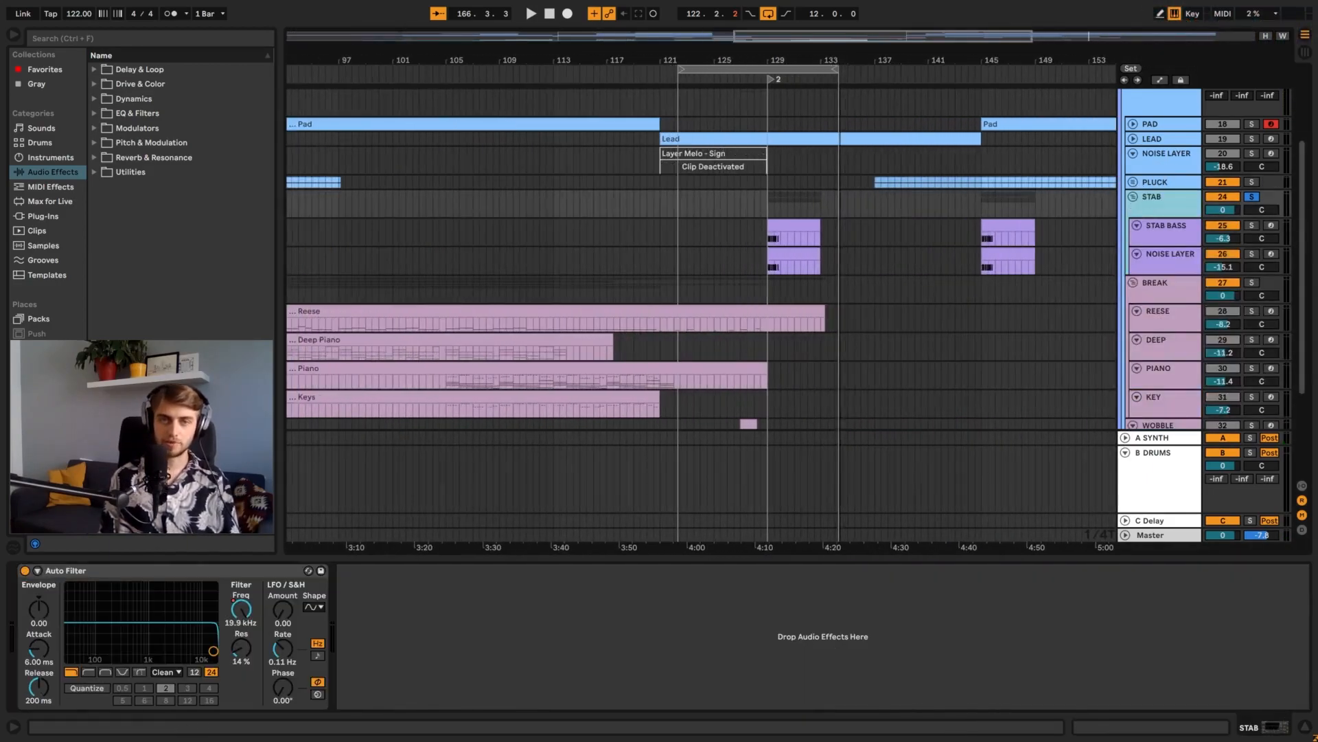
click(768, 15)
key(space)
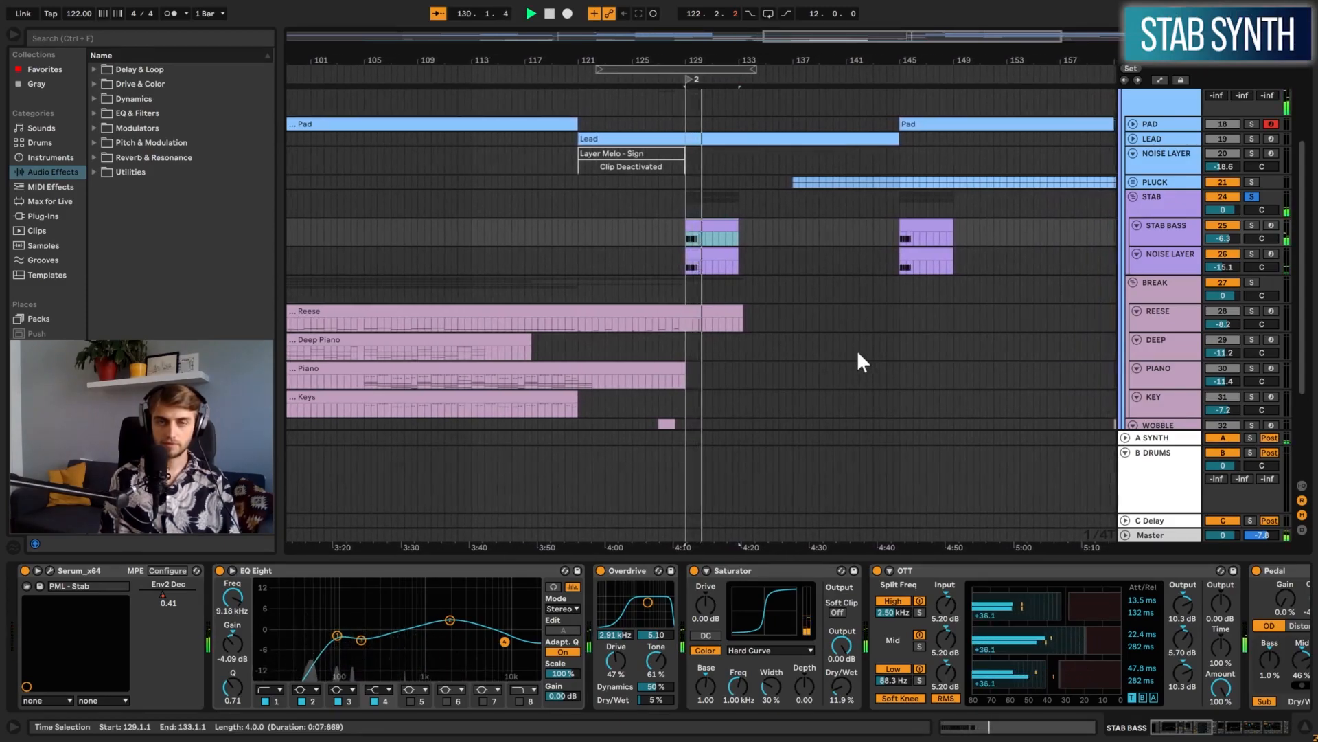
drag(593, 60, 790, 131)
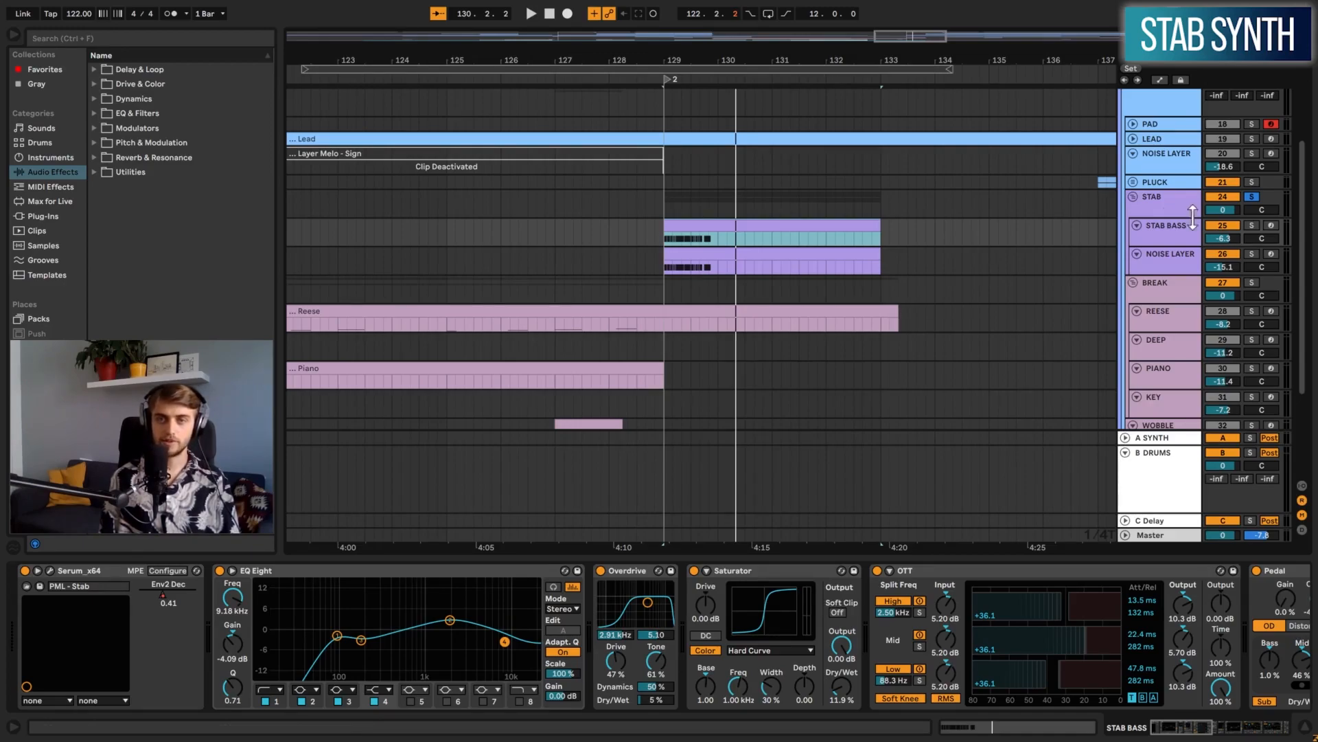
Arm the STAB BASS and NOISE LAYER tracks, solo STAB BASS and play it with its Serum instrument open
click(1271, 225)
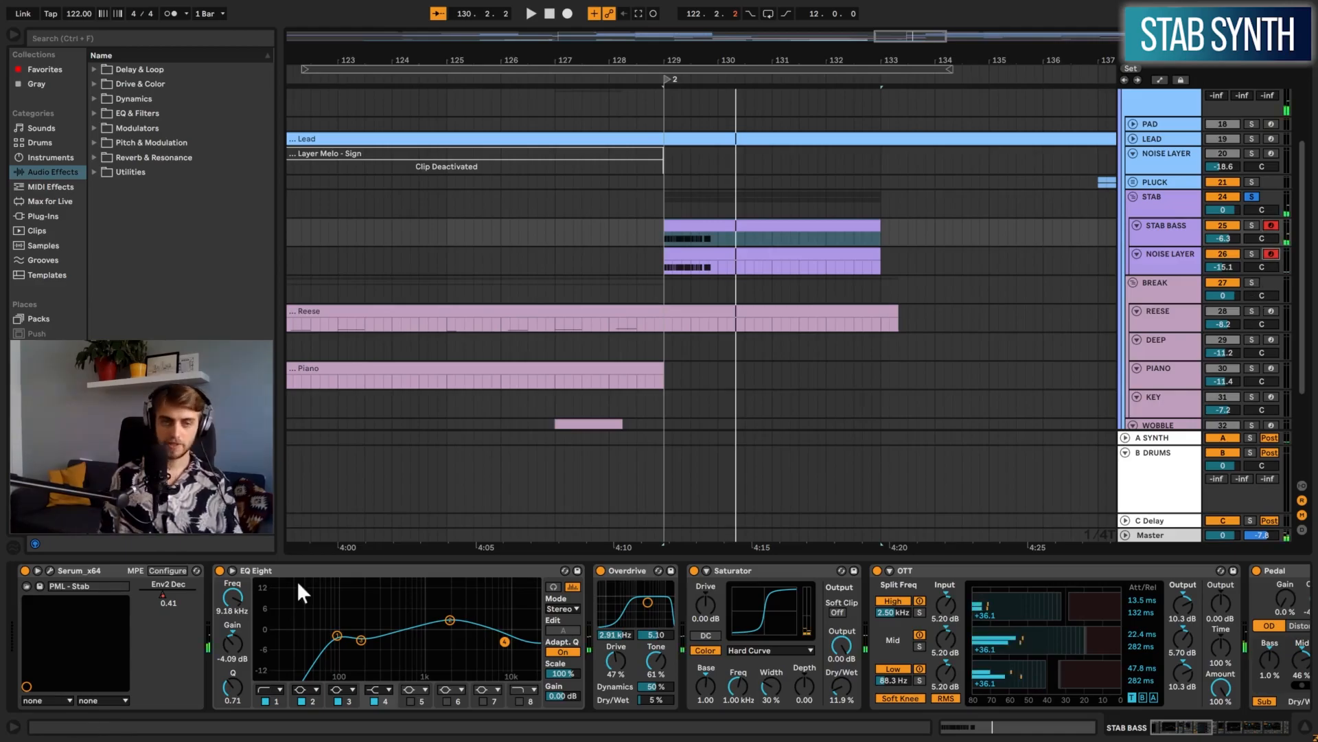
click(278, 571)
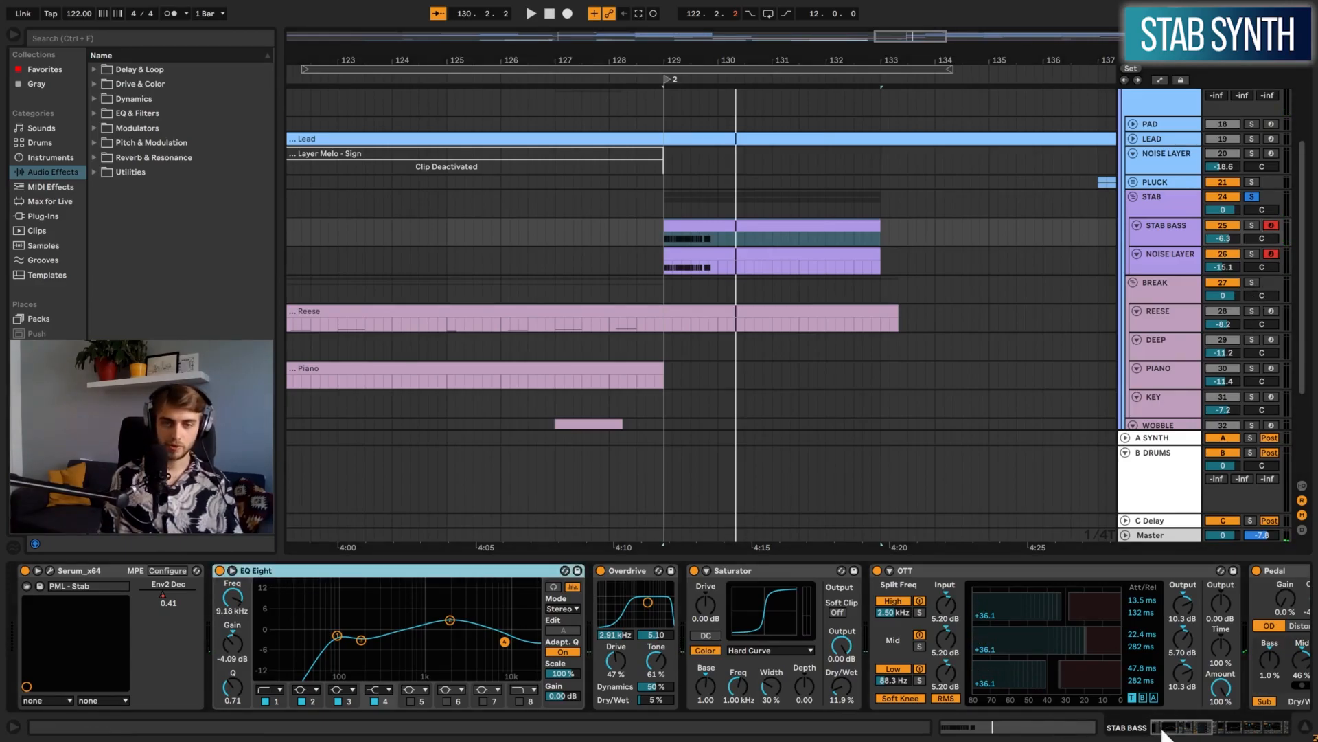
click(49, 570)
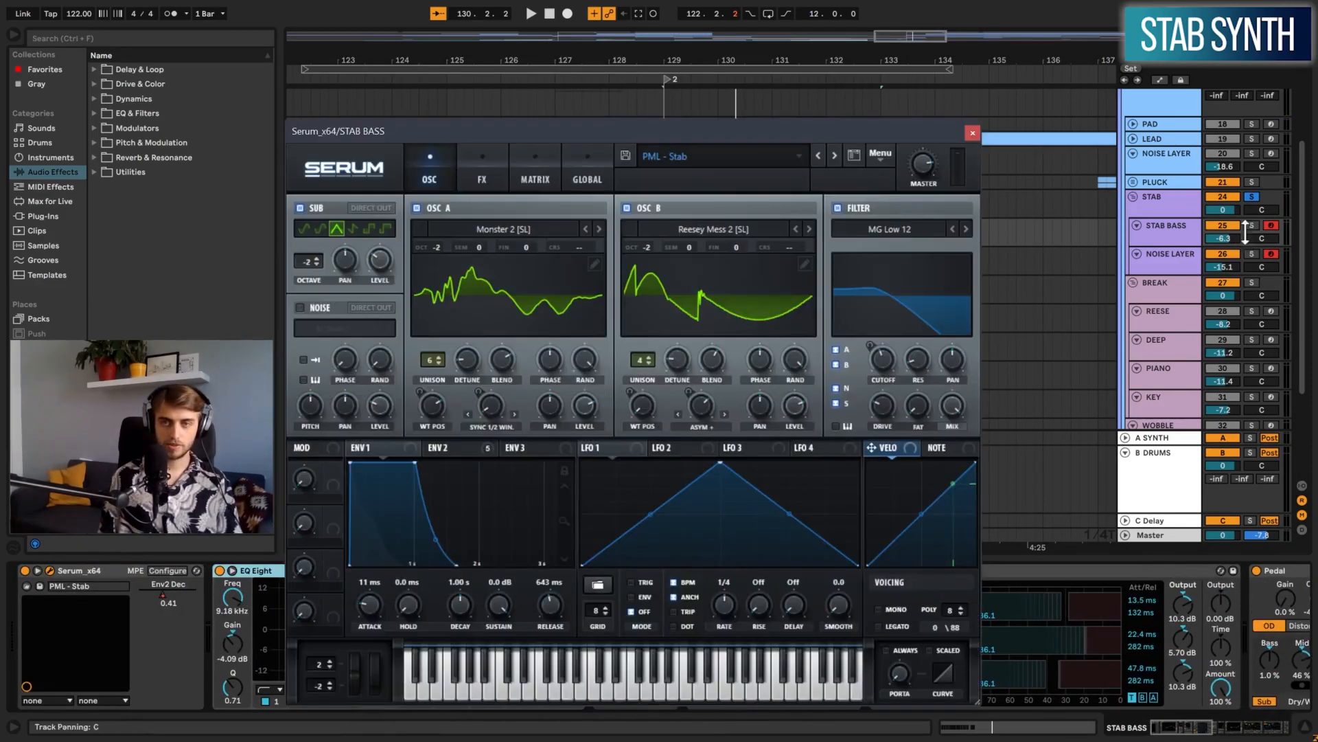
click(1252, 226)
drag(752, 128, 678, 52)
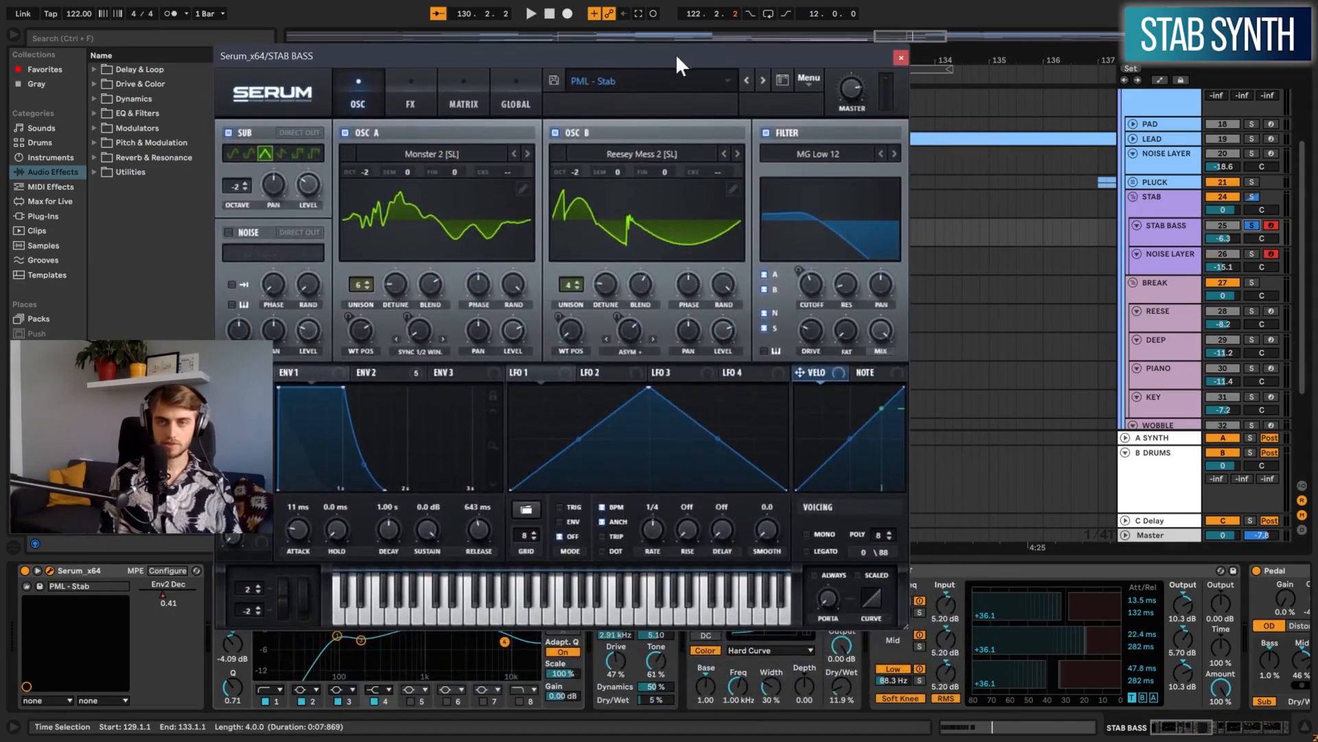
key(space)
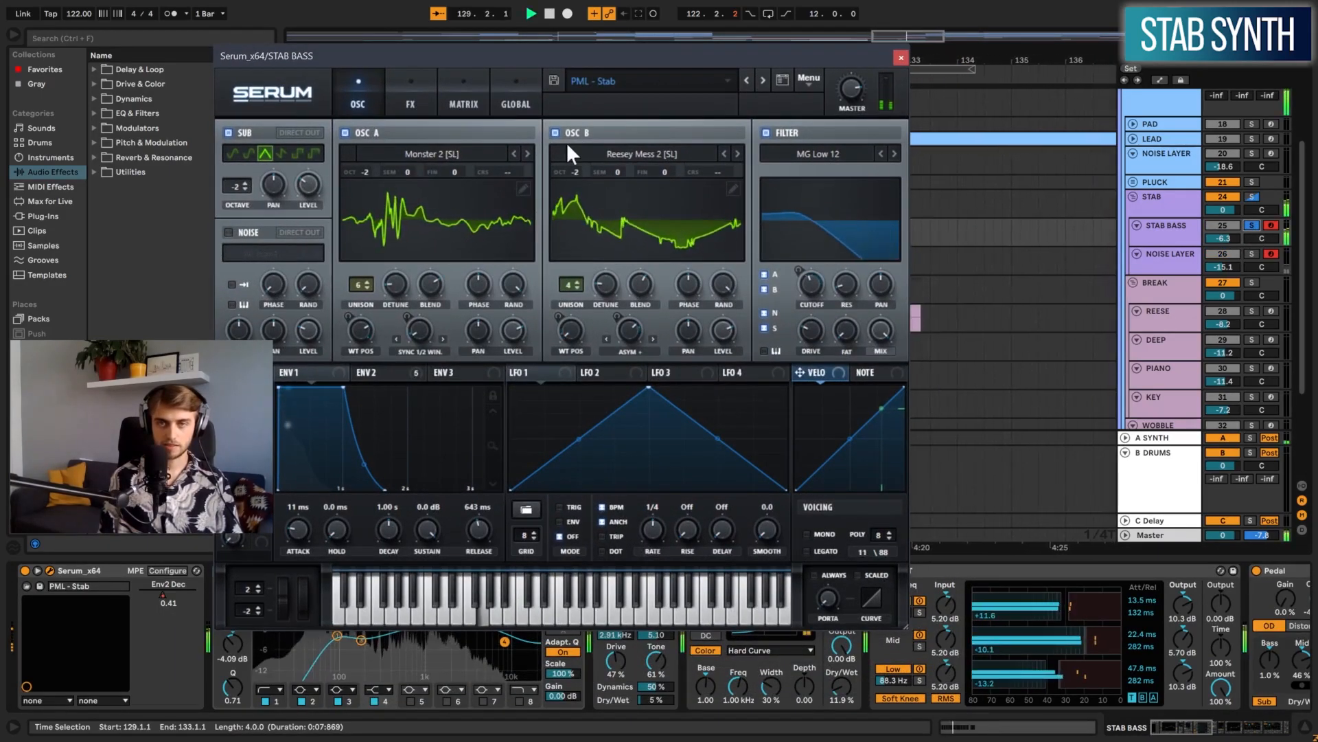
Audition the NOISE LAYER of the STAB group and return the solo to STAB BASS
click(1251, 254)
key(space)
click(1251, 225)
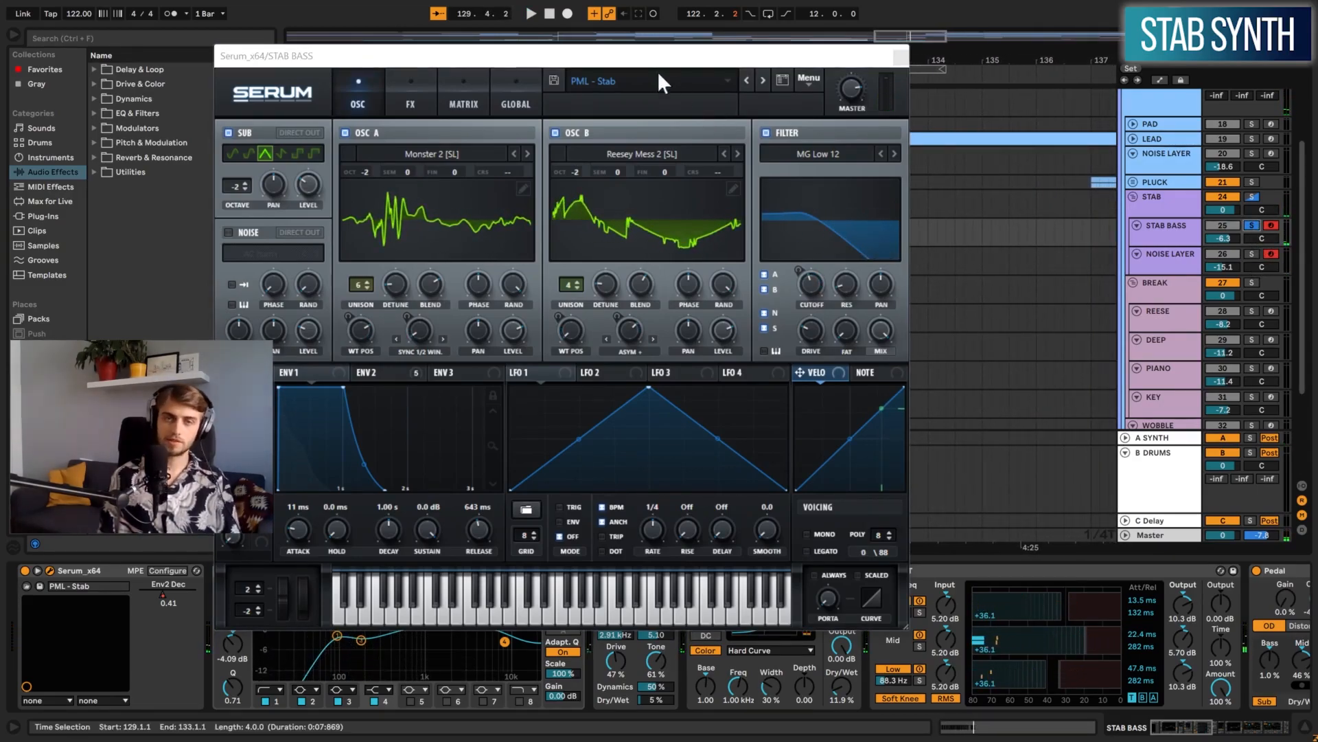
drag(650, 56, 697, 58)
Switch off SUB and OSC B in the stab patch and play OSC A alone
click(277, 134)
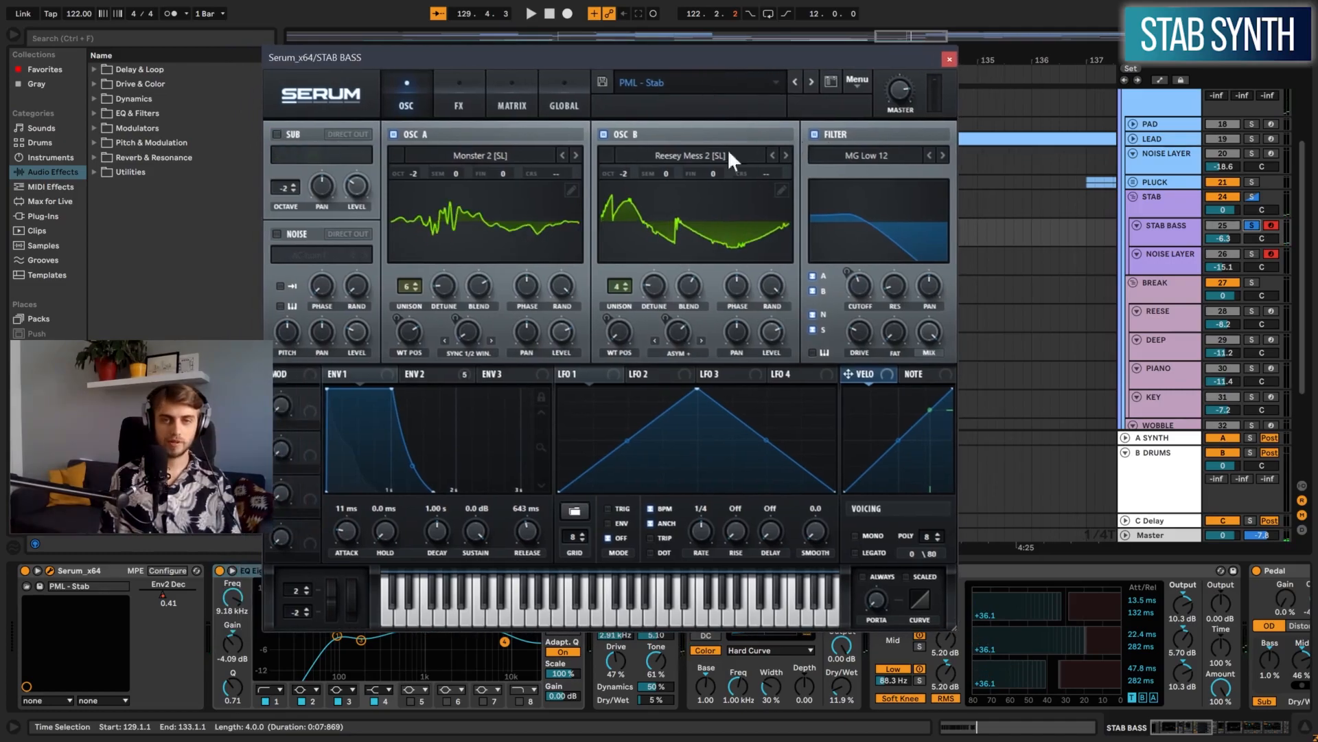
click(610, 133)
key(space)
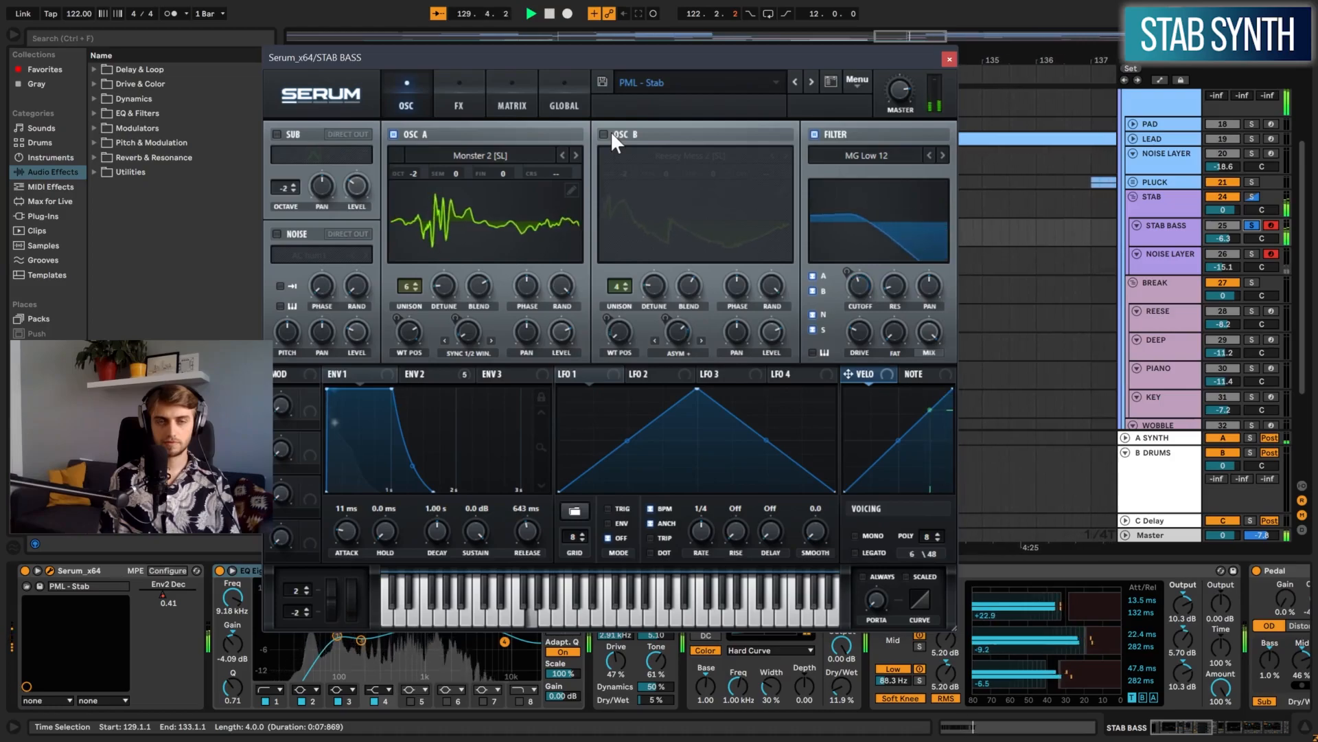
key(space)
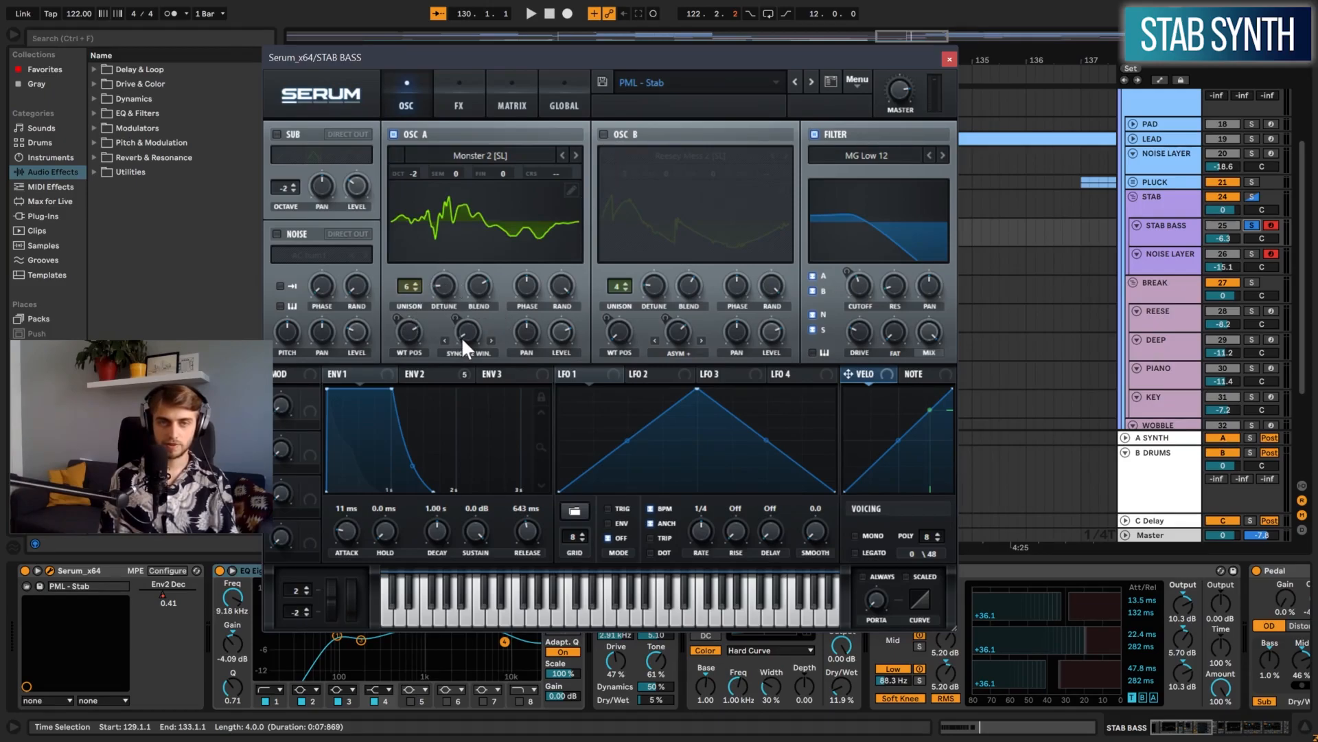
Switch off OSC A, enable OSC B and play that oscillator alone
click(394, 134)
click(604, 134)
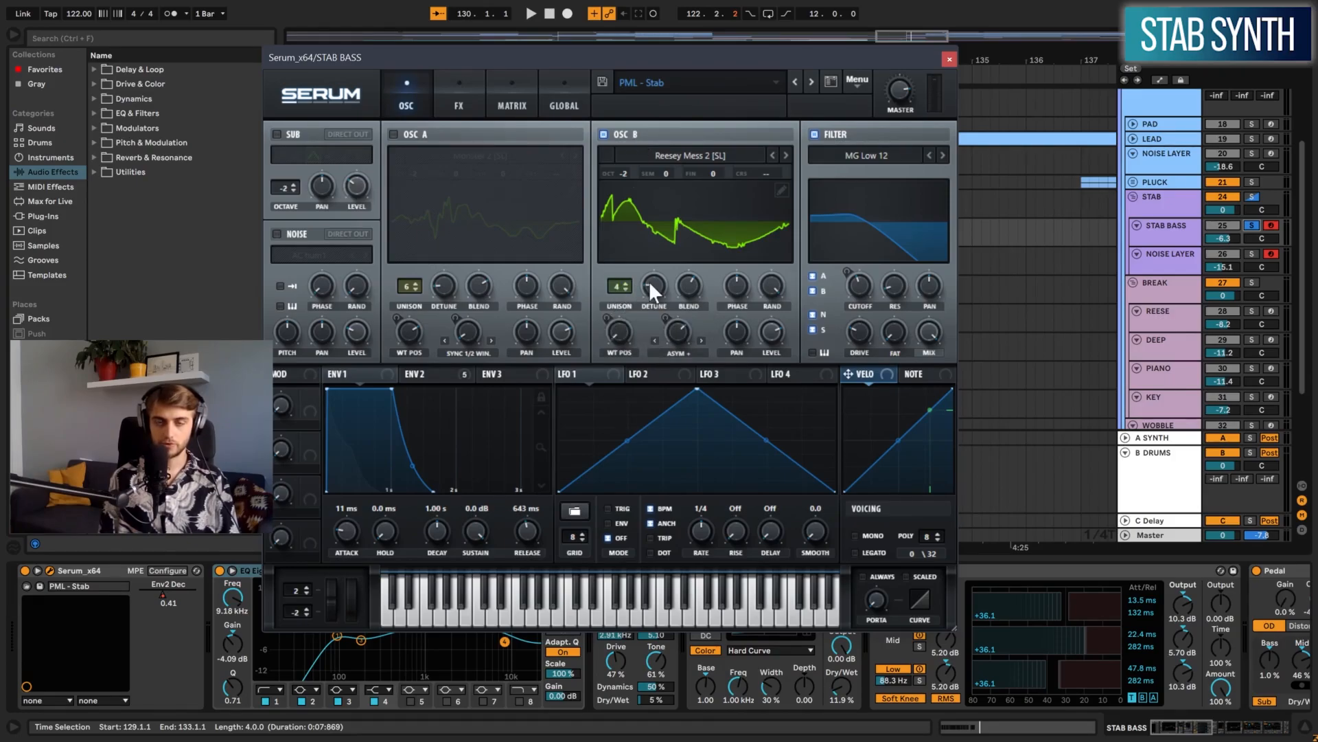
key(space)
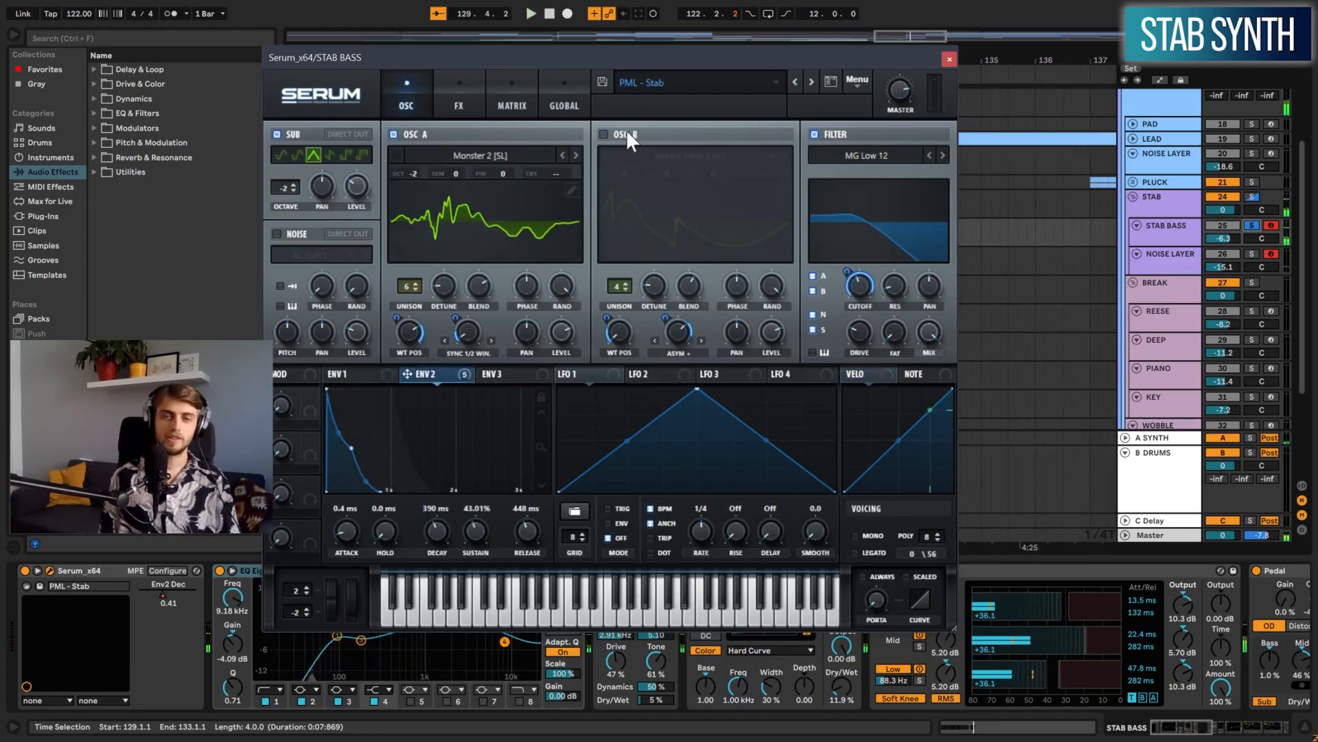
Check Serum's effects page, close the instrument and examine the devices following it on STAB BASS, including the Saturator
click(467, 107)
click(950, 58)
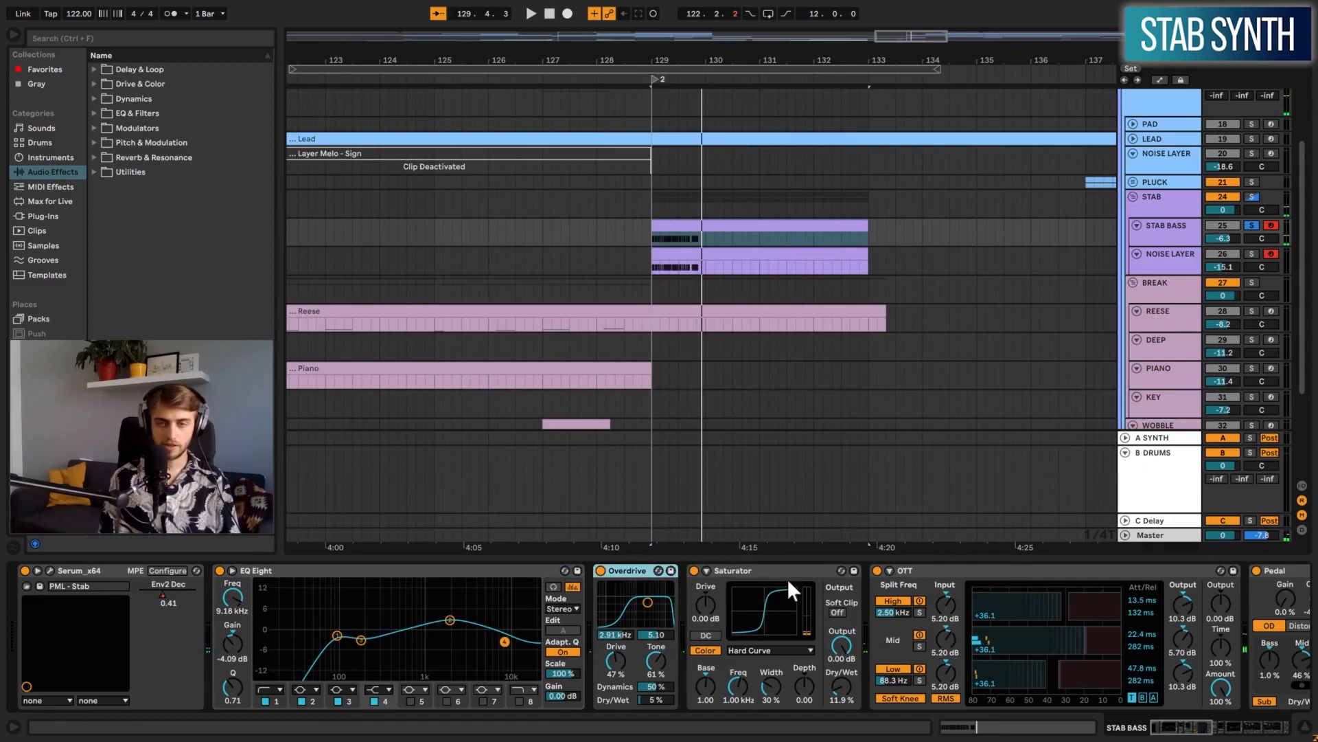
click(787, 574)
click(1198, 731)
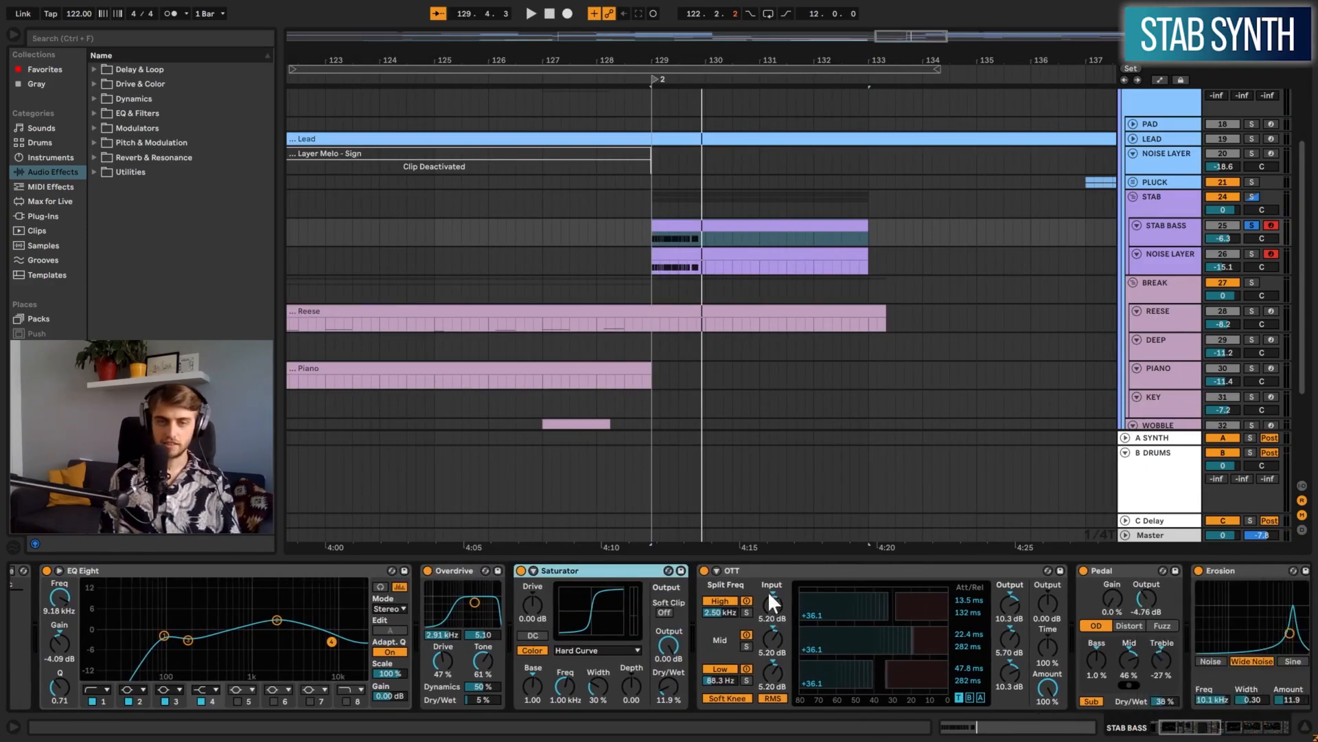
Bypass the OTT on STAB BASS, play the stab without it and re-enable the device
click(748, 564)
click(703, 570)
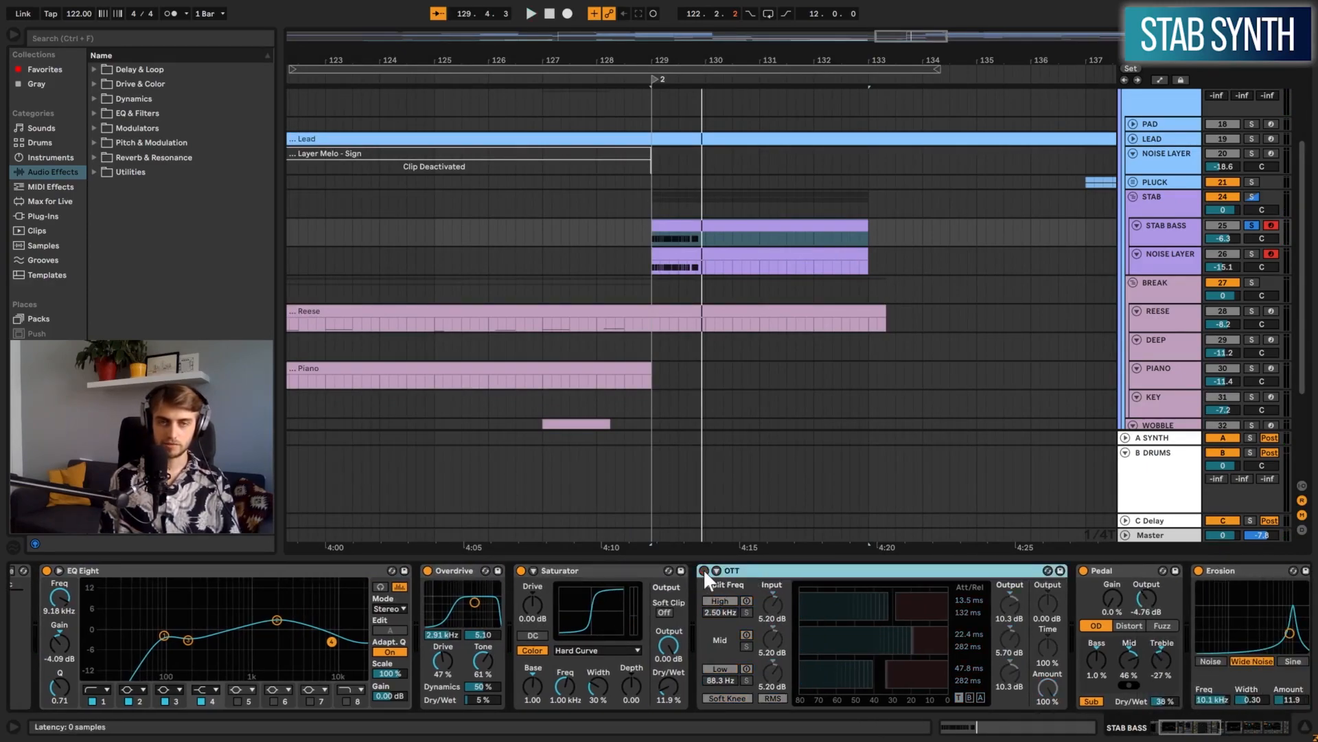
key(space)
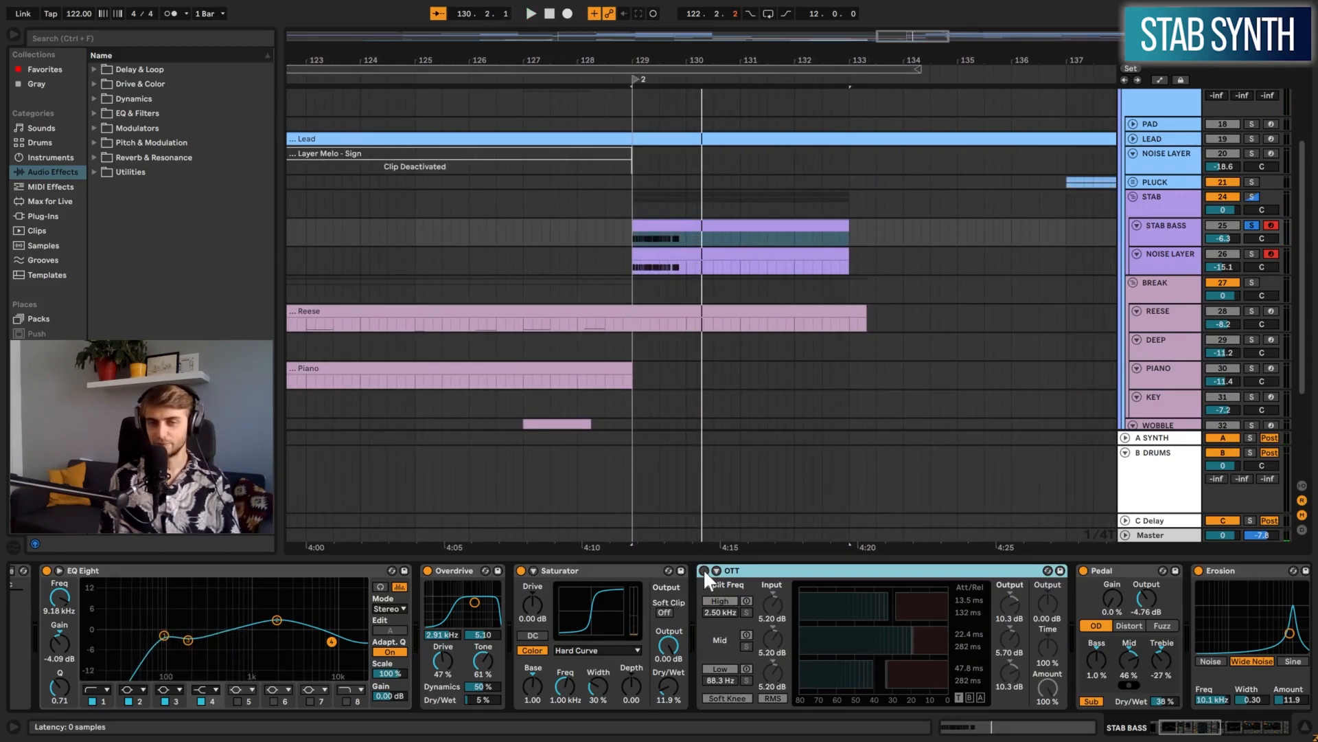
click(703, 570)
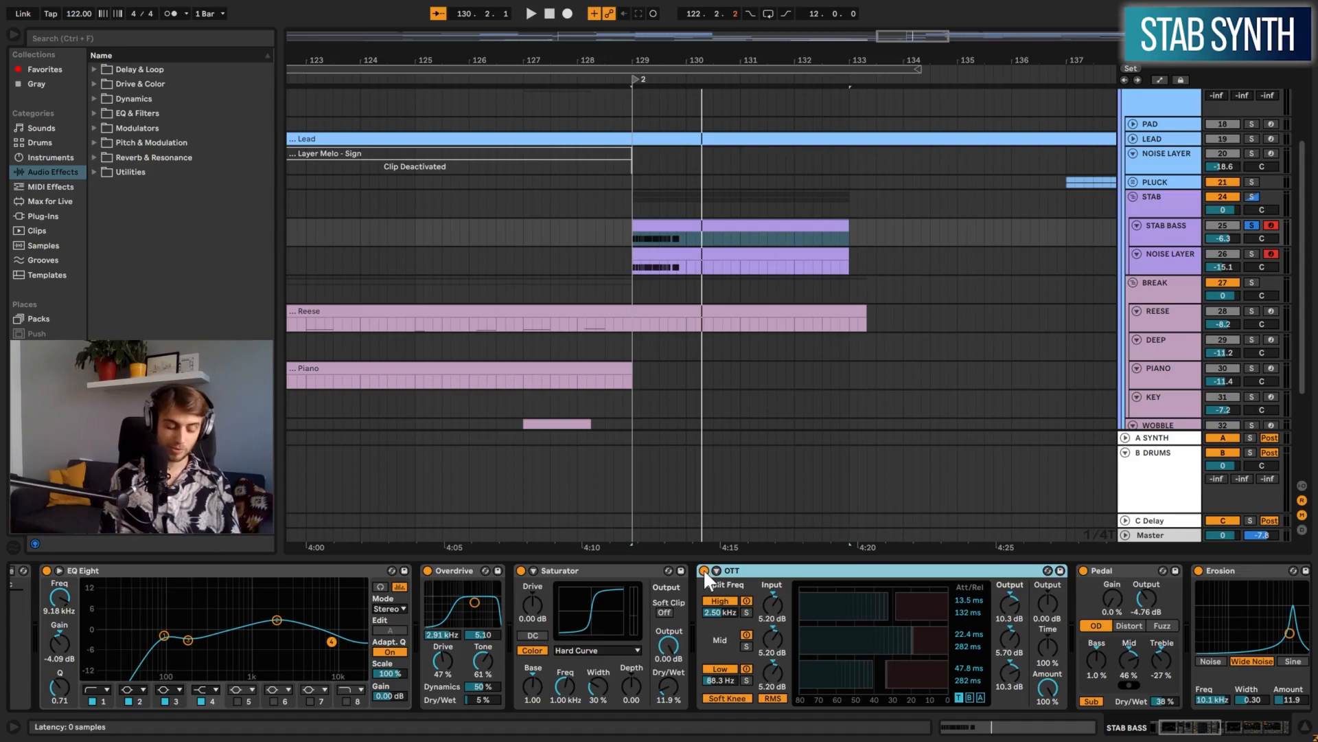
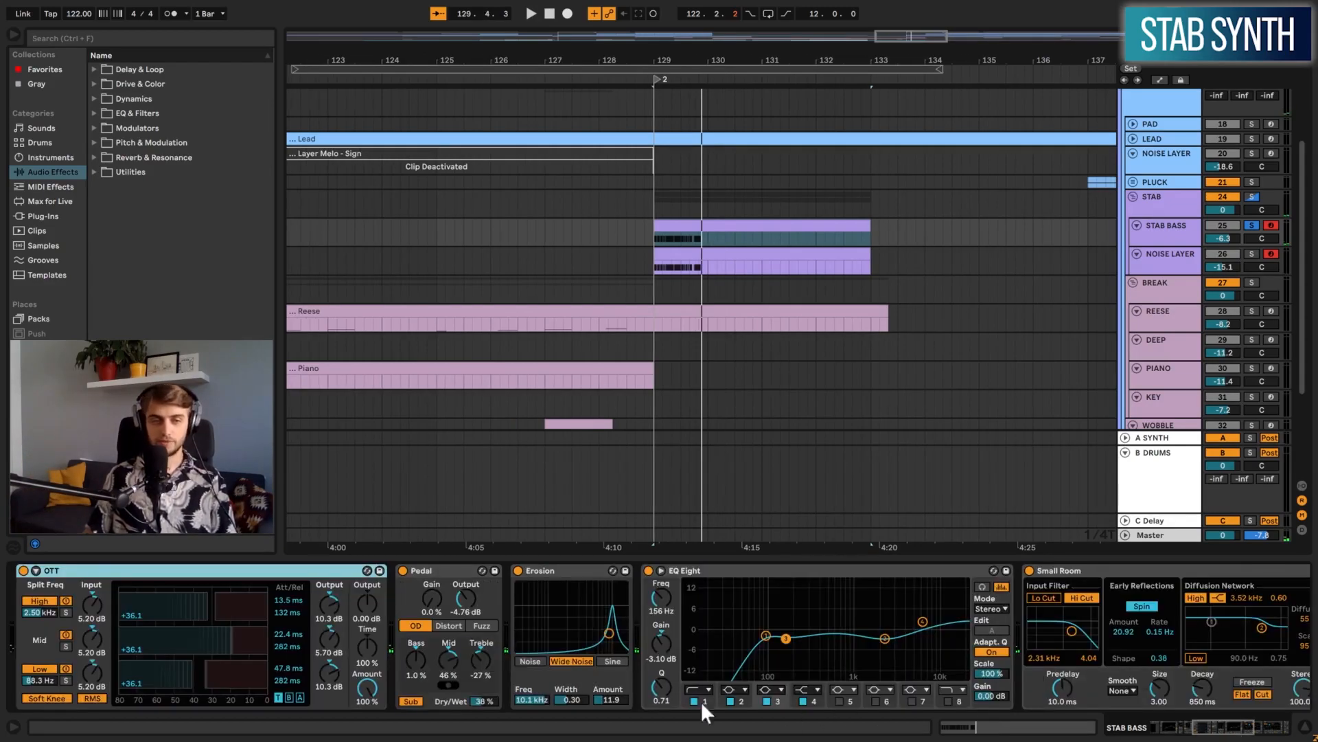
Examine the rest of the STAB BASS chain: Pedal, Erosion, EQ Eight, both reverbs and the Utility's stereo width
click(457, 584)
click(536, 572)
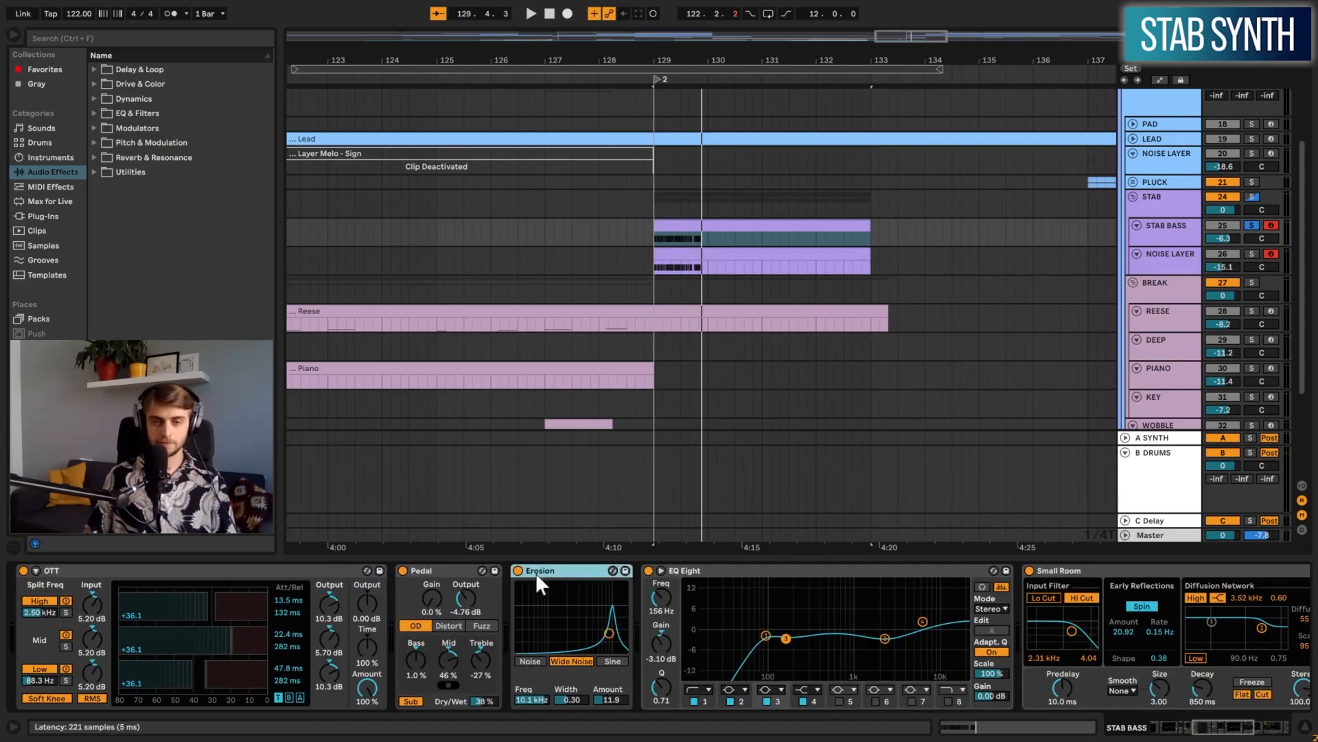
click(1236, 732)
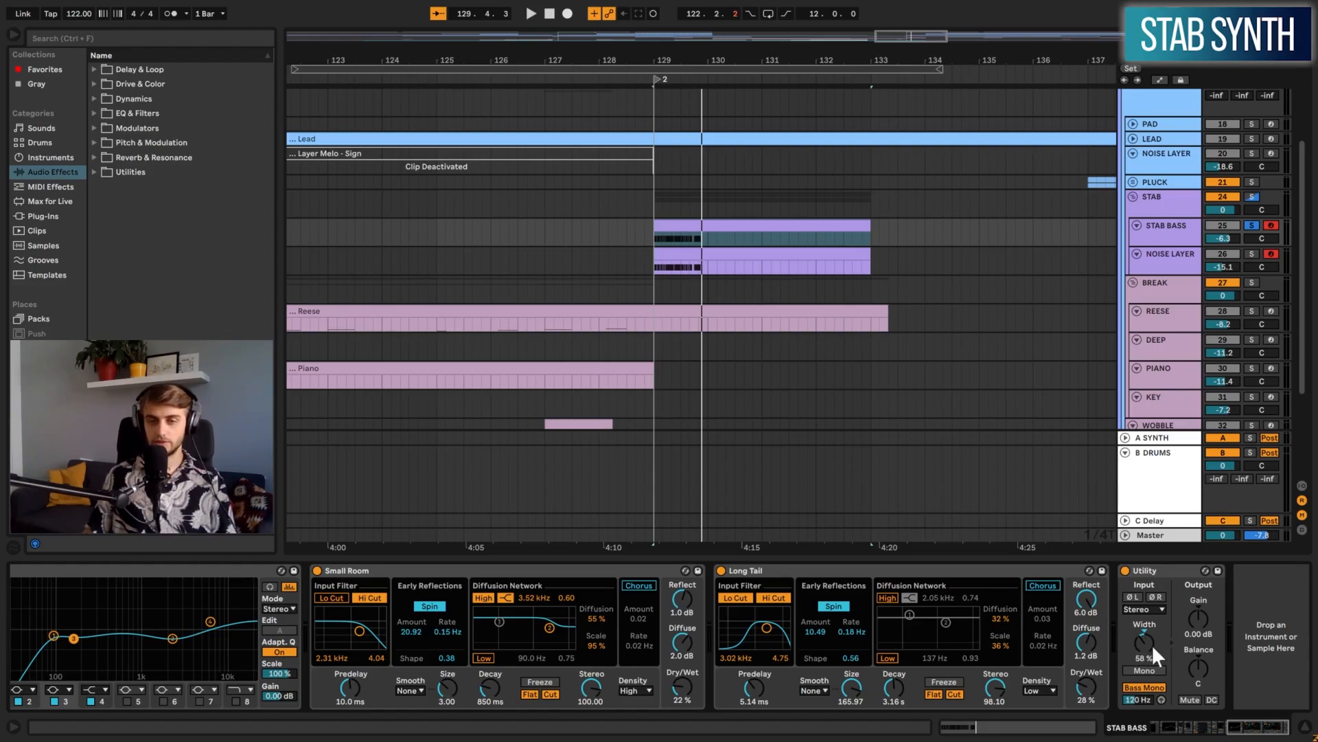
click(1125, 567)
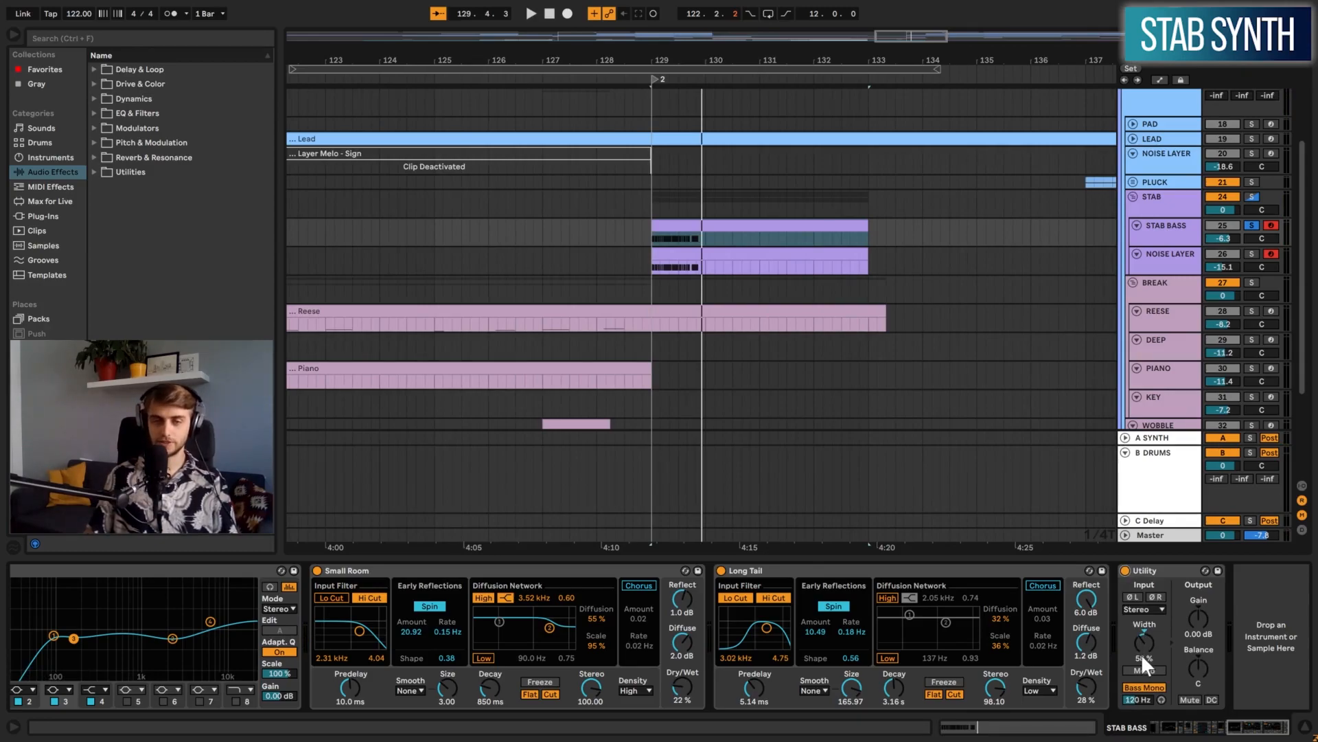
click(1143, 636)
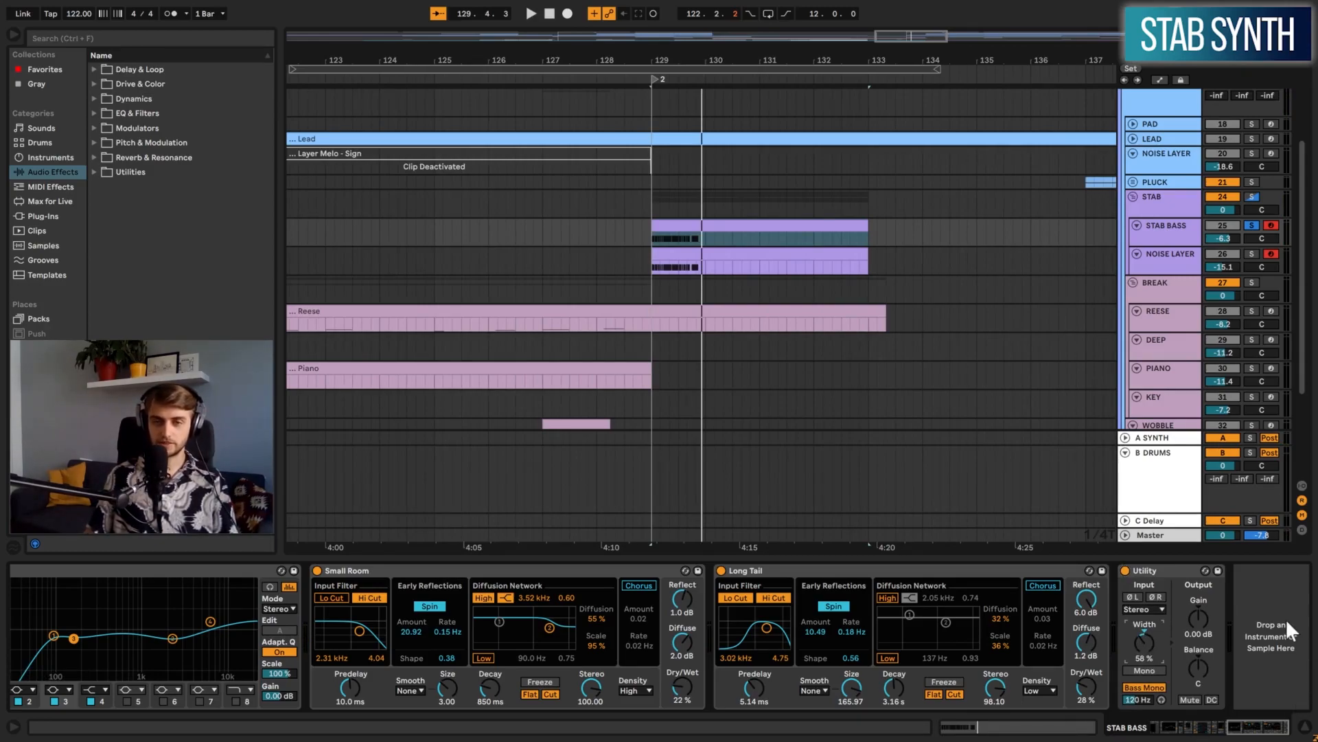
Show the arrangement automation and play the STAB group's Auto Filter frequency automation from bar 169
click(1158, 205)
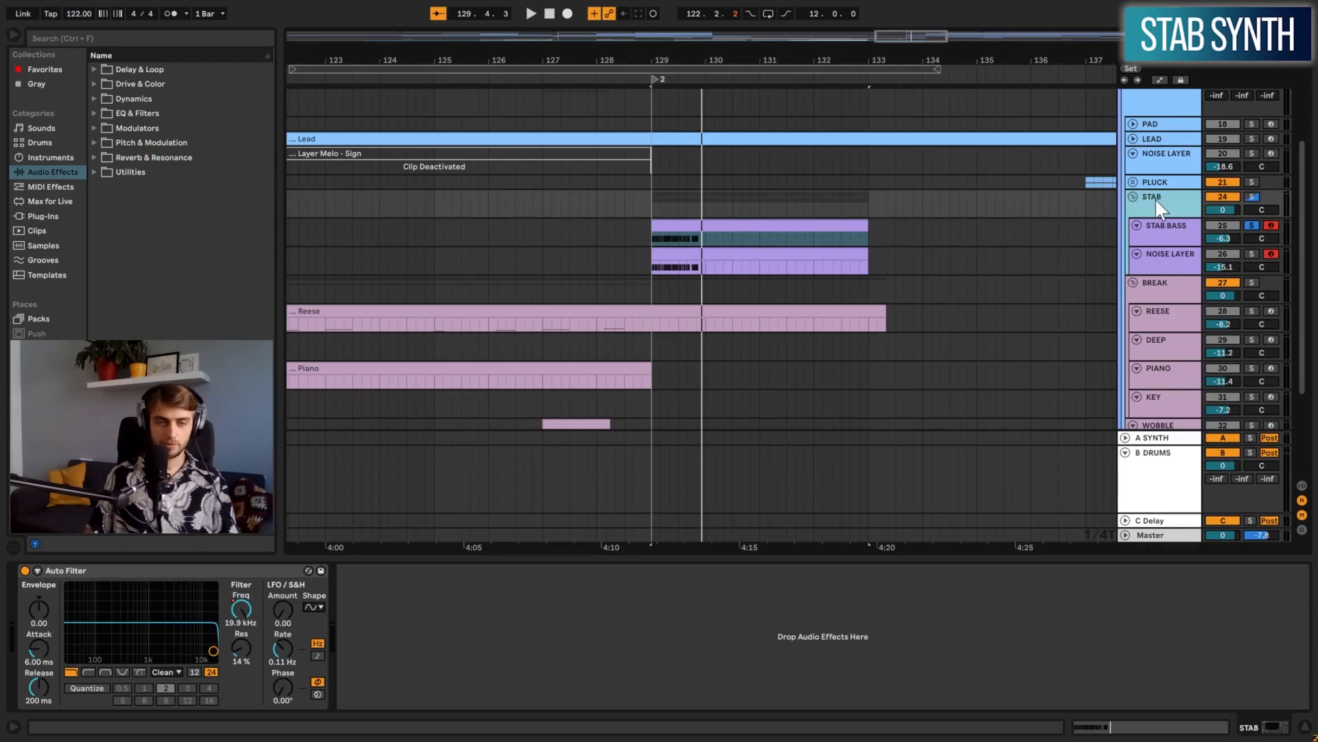
key(w)
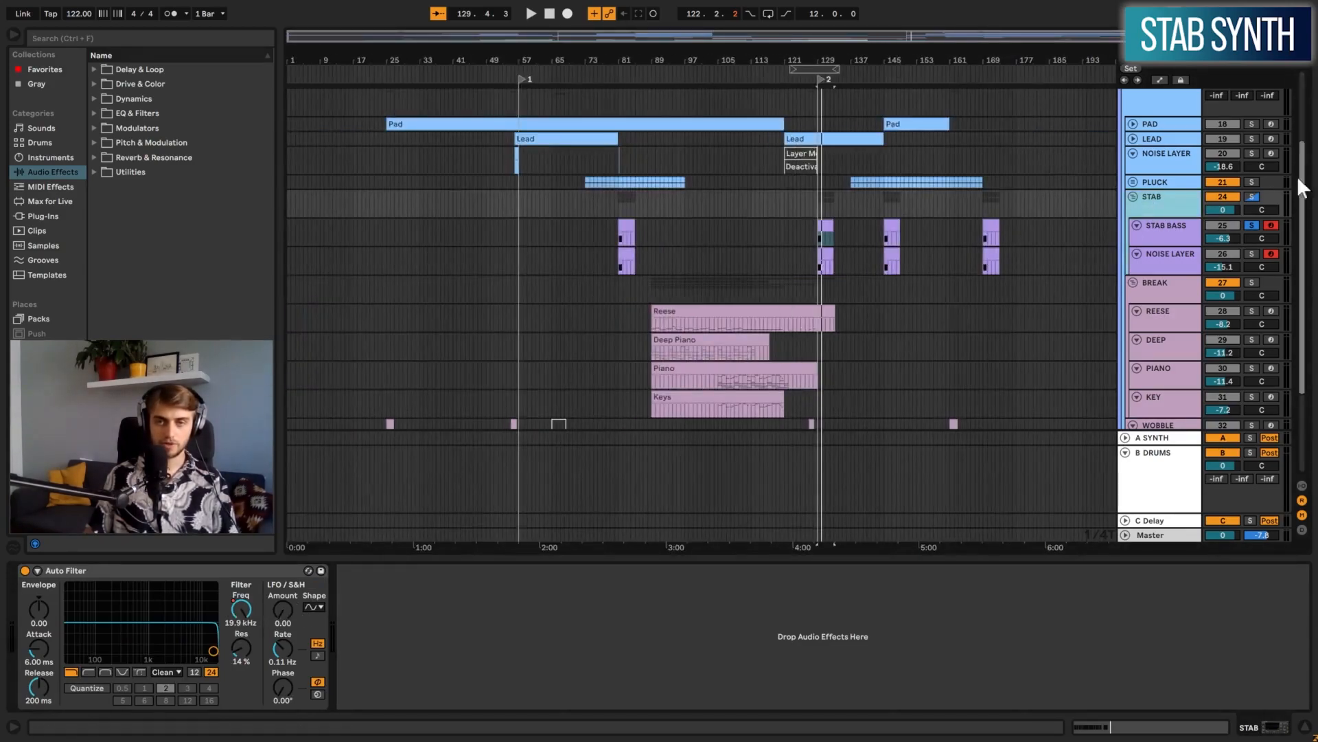
click(1161, 81)
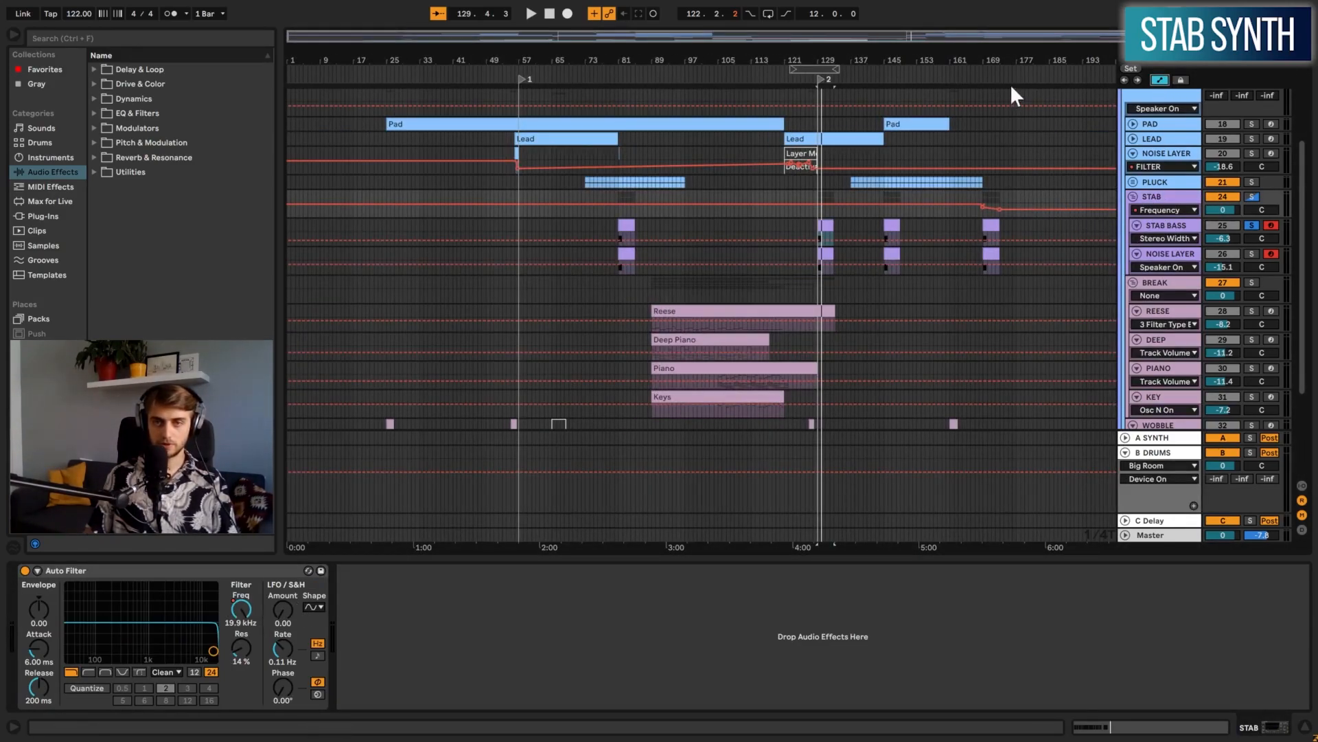
scroll(1012, 85, up, 8)
click(840, 195)
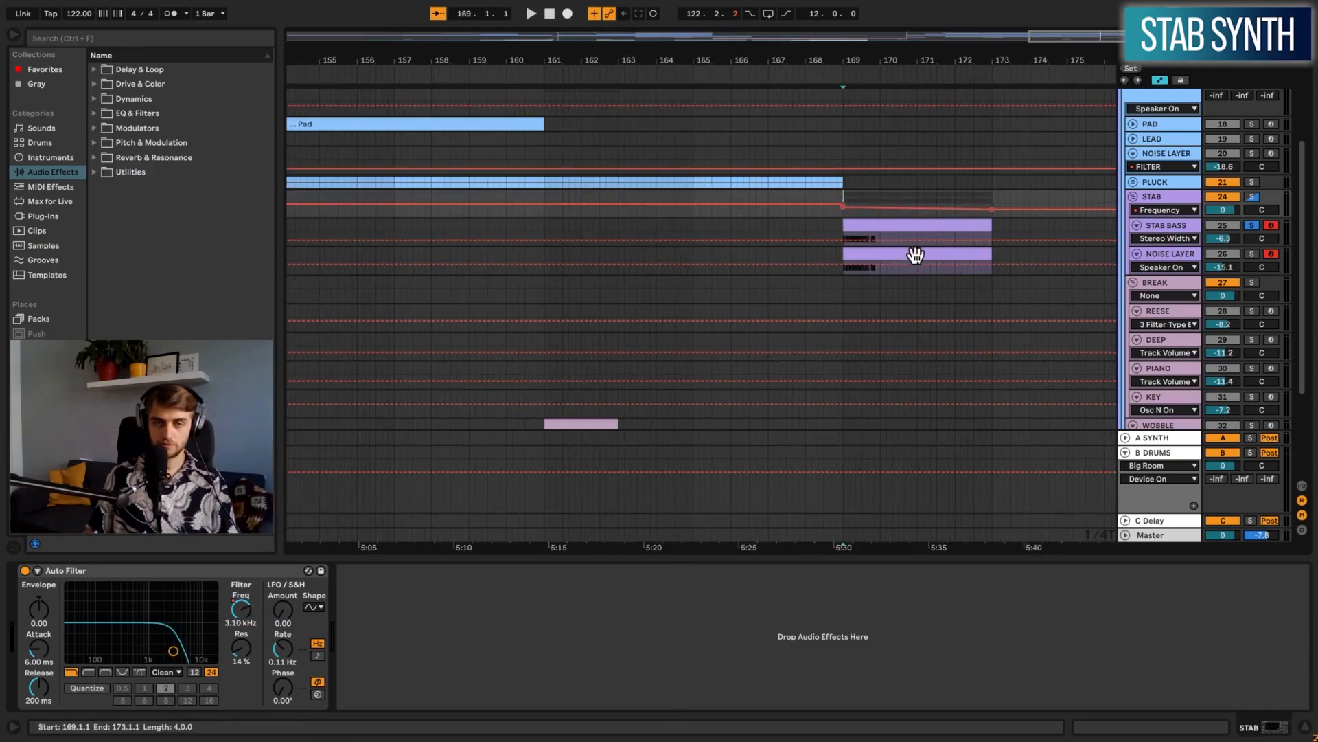
key(space)
key(space)
Hide the automation, fold the STAB group and unfold the BREAK group to show its tracks
drag(654, 58, 654, 44)
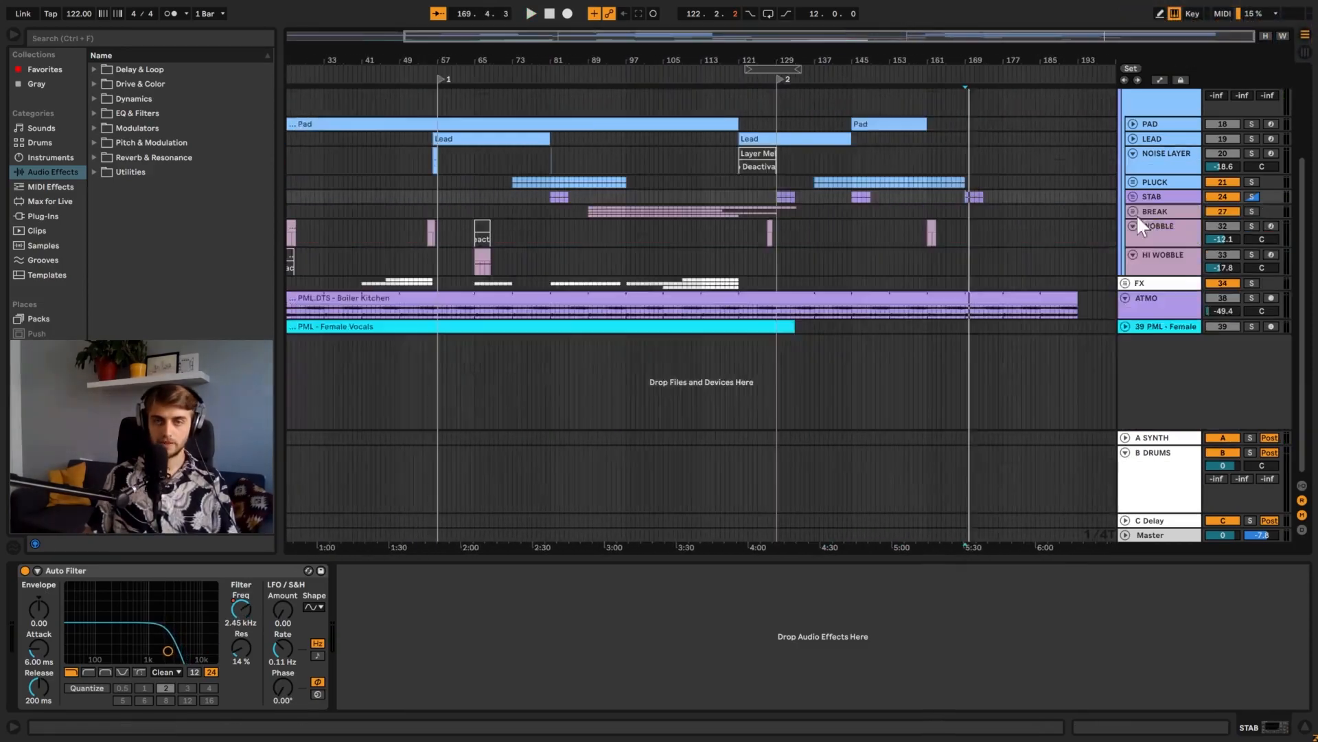
scroll(1145, 209, up, 1)
click(1132, 242)
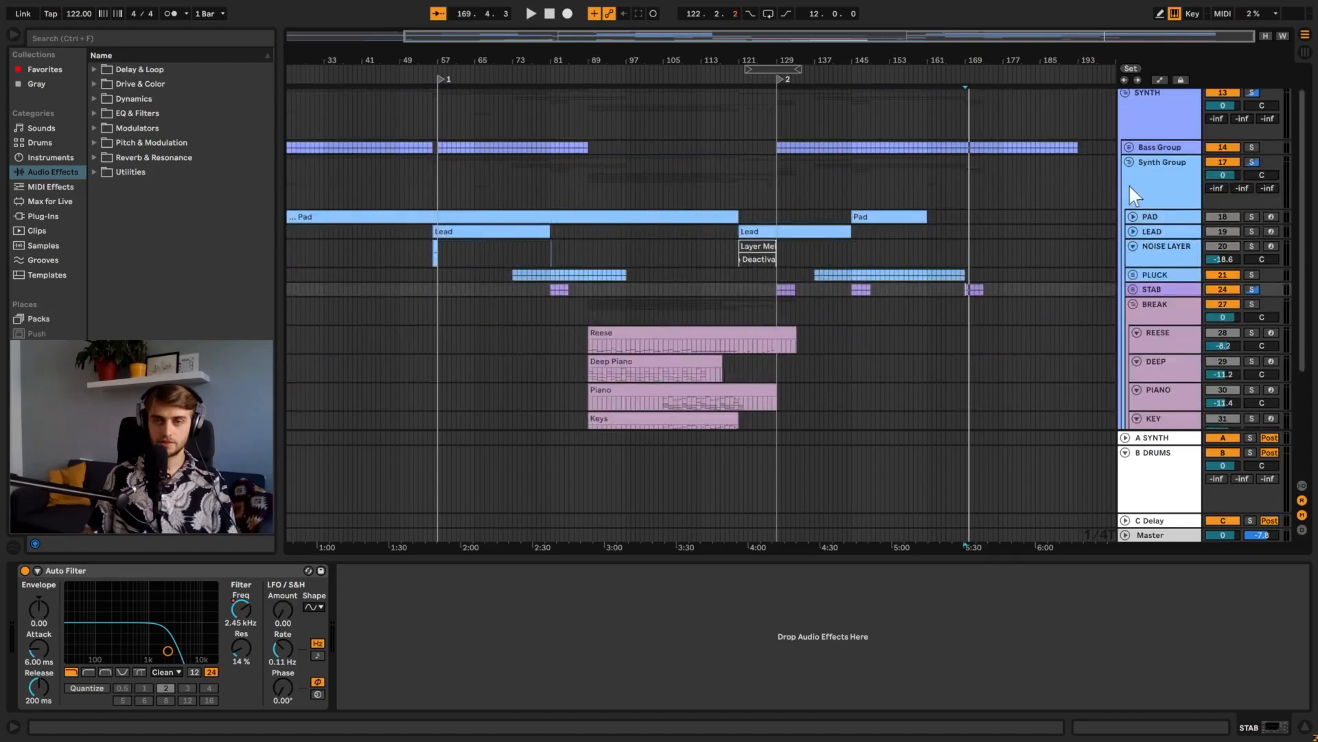
click(1128, 161)
click(1129, 193)
scroll(1163, 334, down, 5)
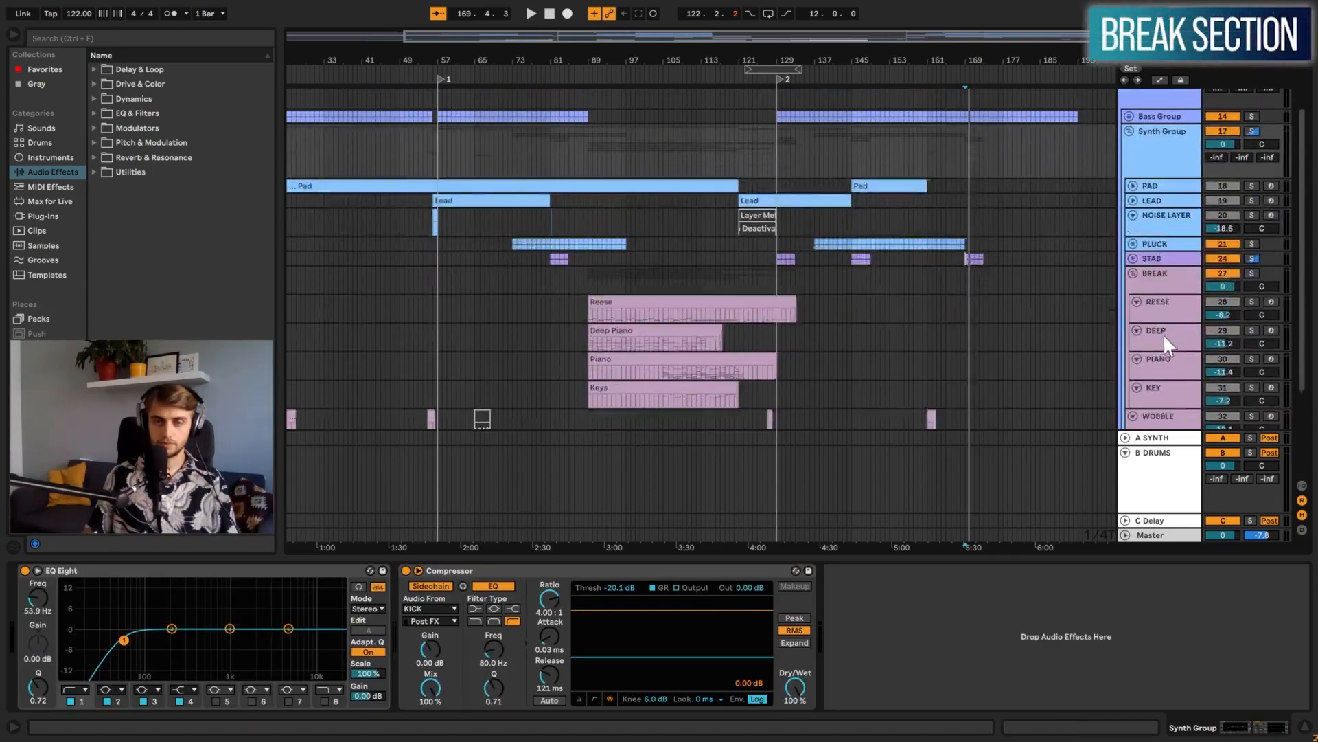
Select the Reese clip from bar 89, solo the REESE track and play it
click(689, 189)
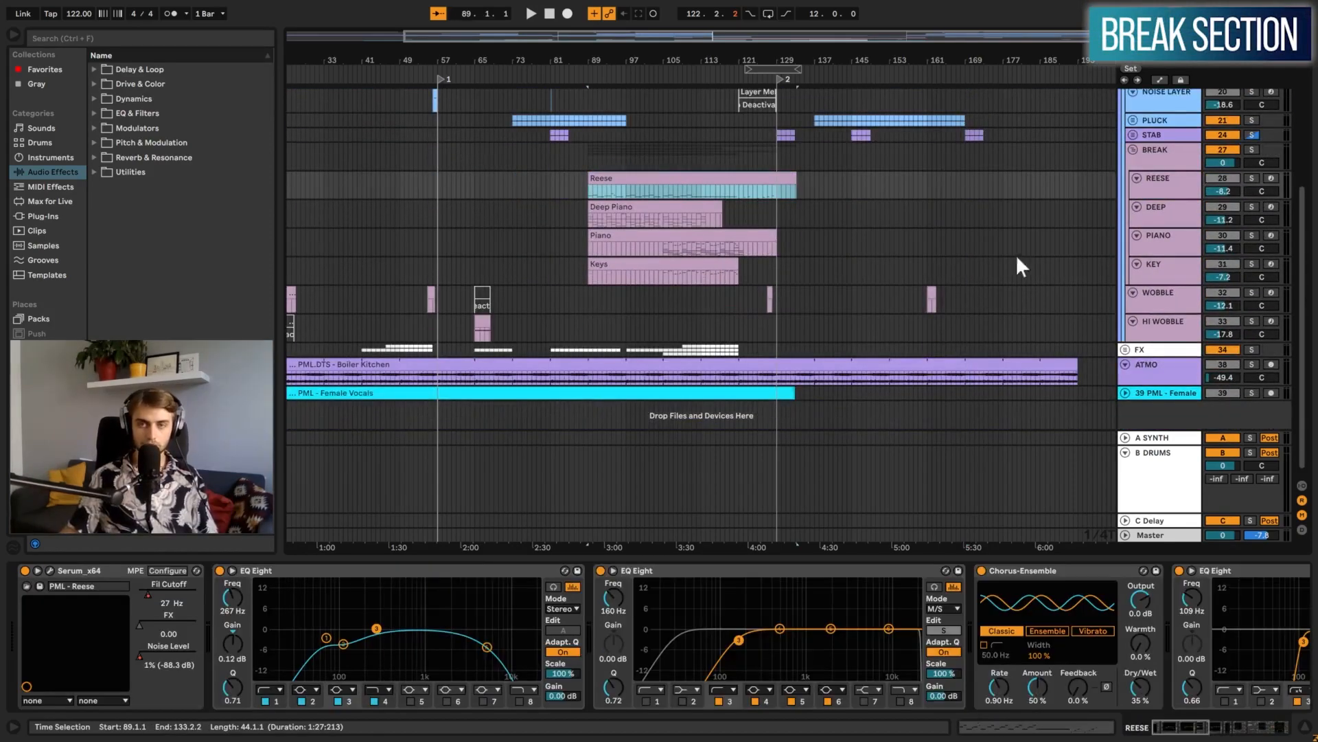
click(1250, 178)
click(677, 186)
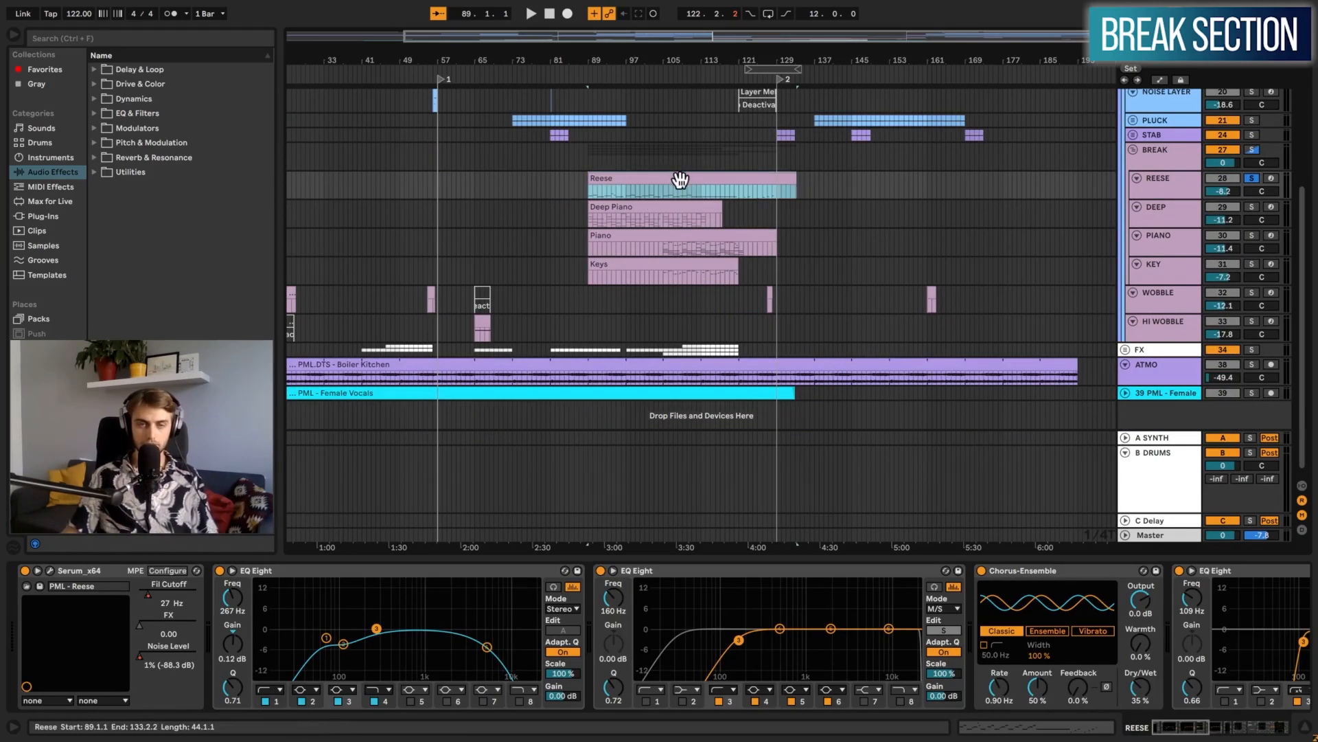
key(space)
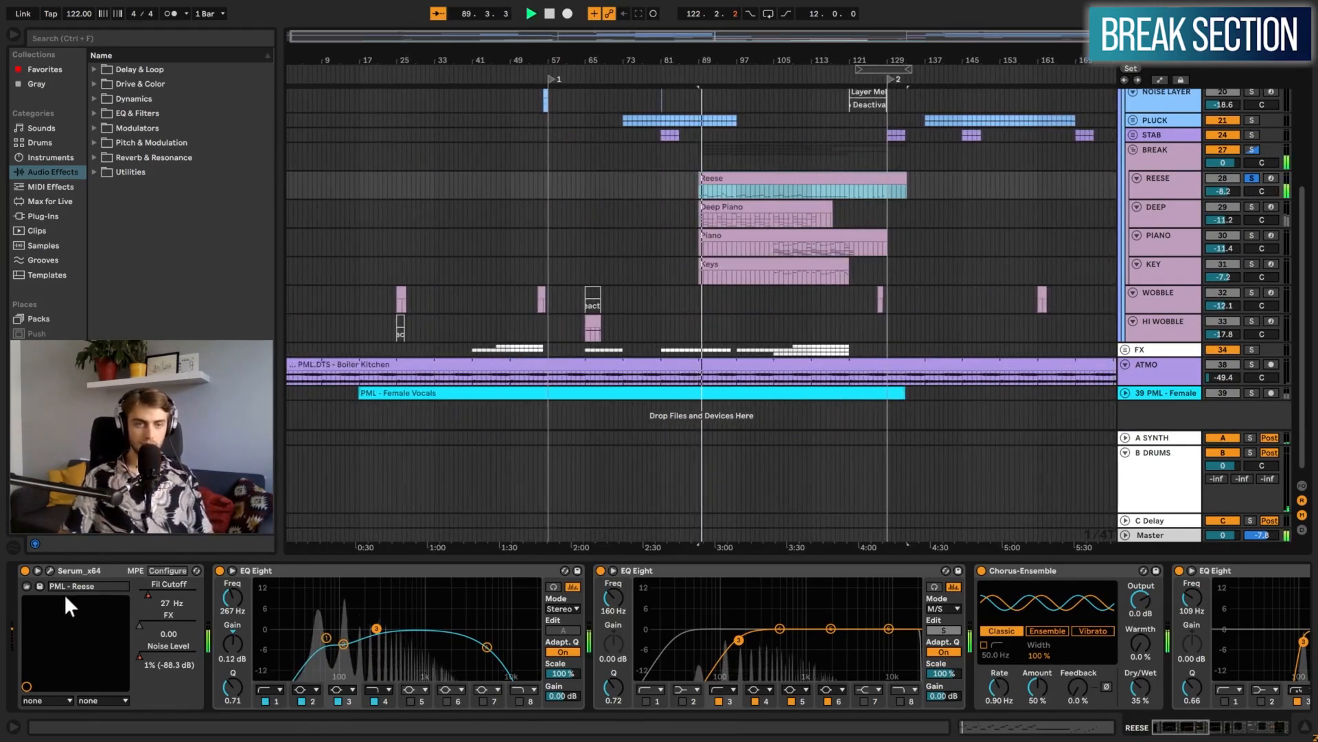
Examine the oscillators of the PML - Reese patch in Serum during playback, and close the instrument
click(51, 571)
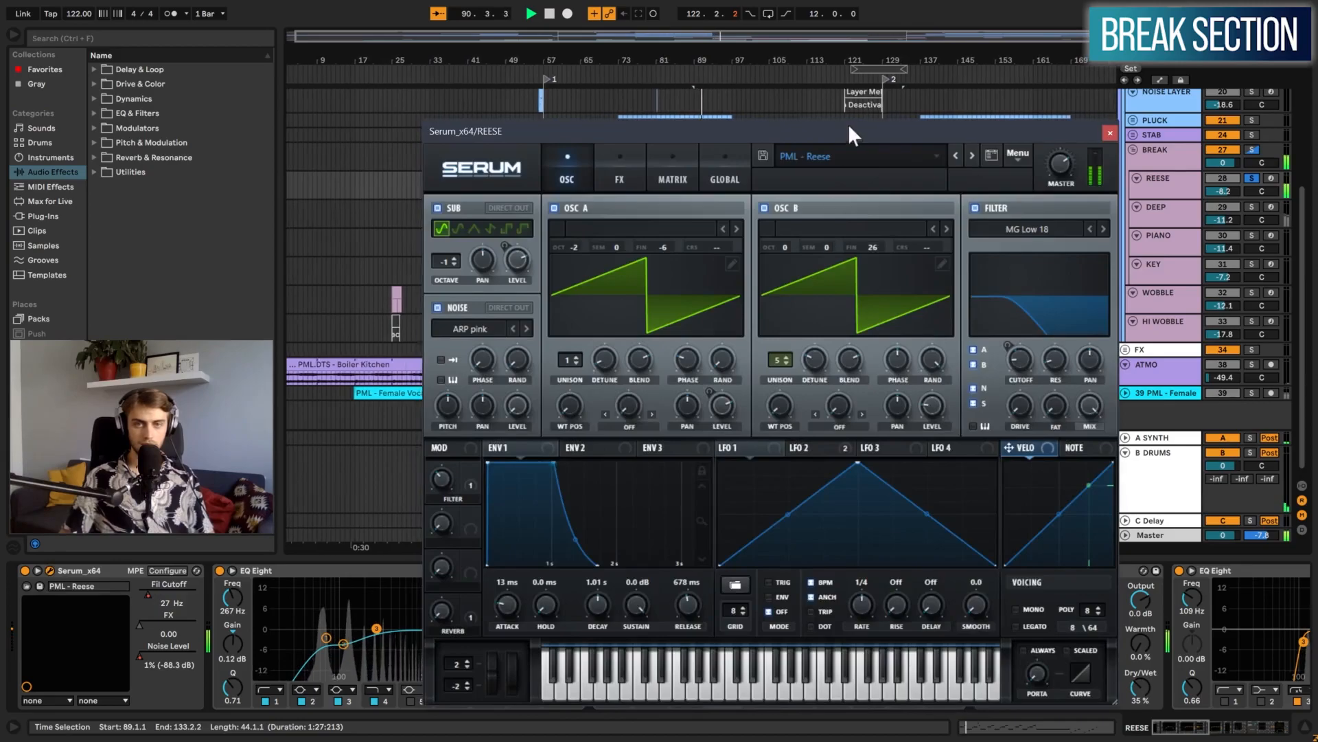
drag(850, 125, 596, 42)
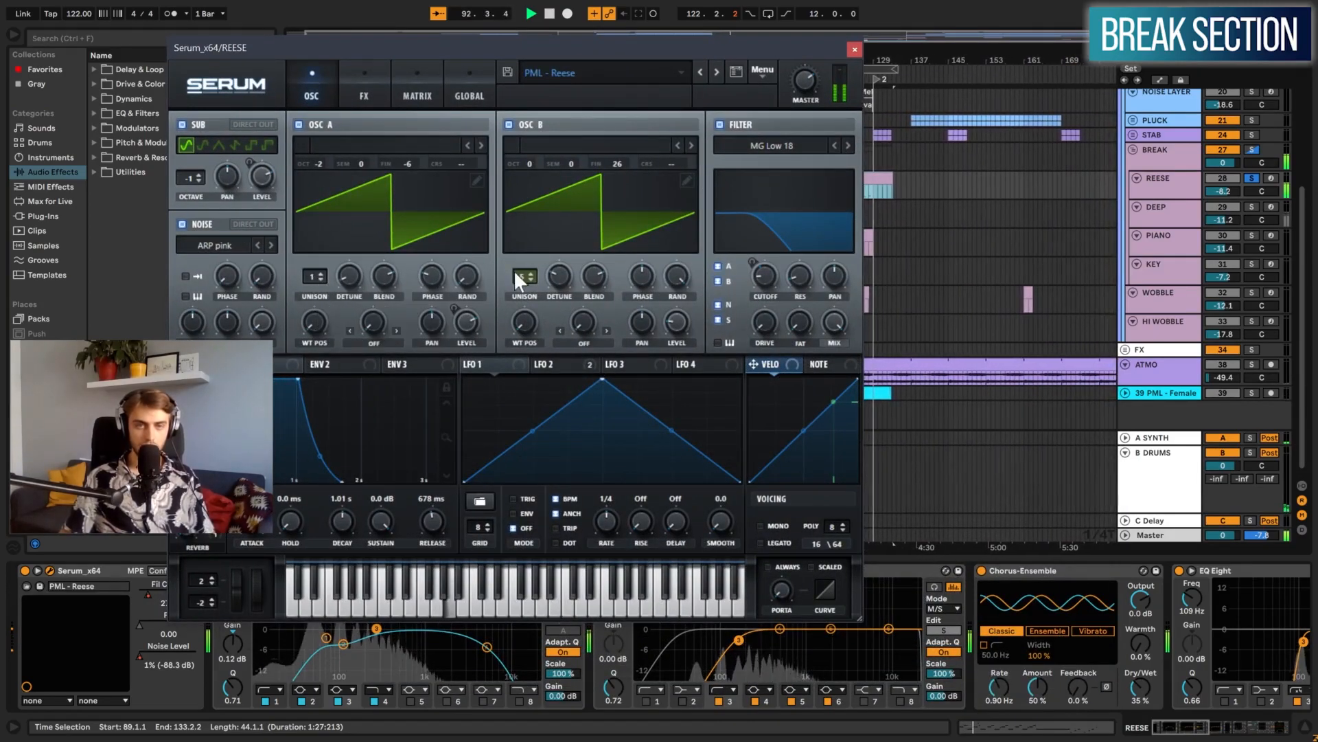
click(552, 273)
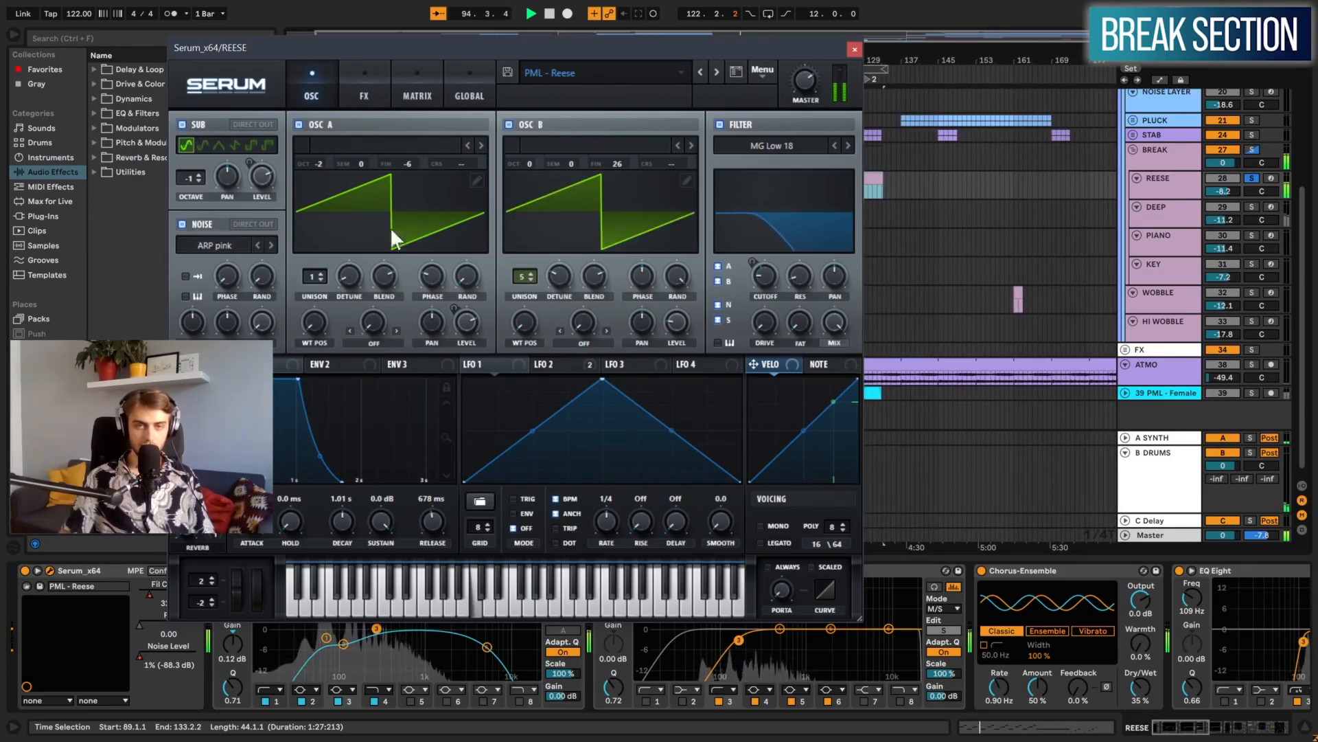
click(853, 50)
drag(729, 59, 729, 123)
key(space)
Solo the DEEP track, play it while examining the PML - Deep Piano patch's oscillators and filter in Serum, and close the instrument
click(1152, 219)
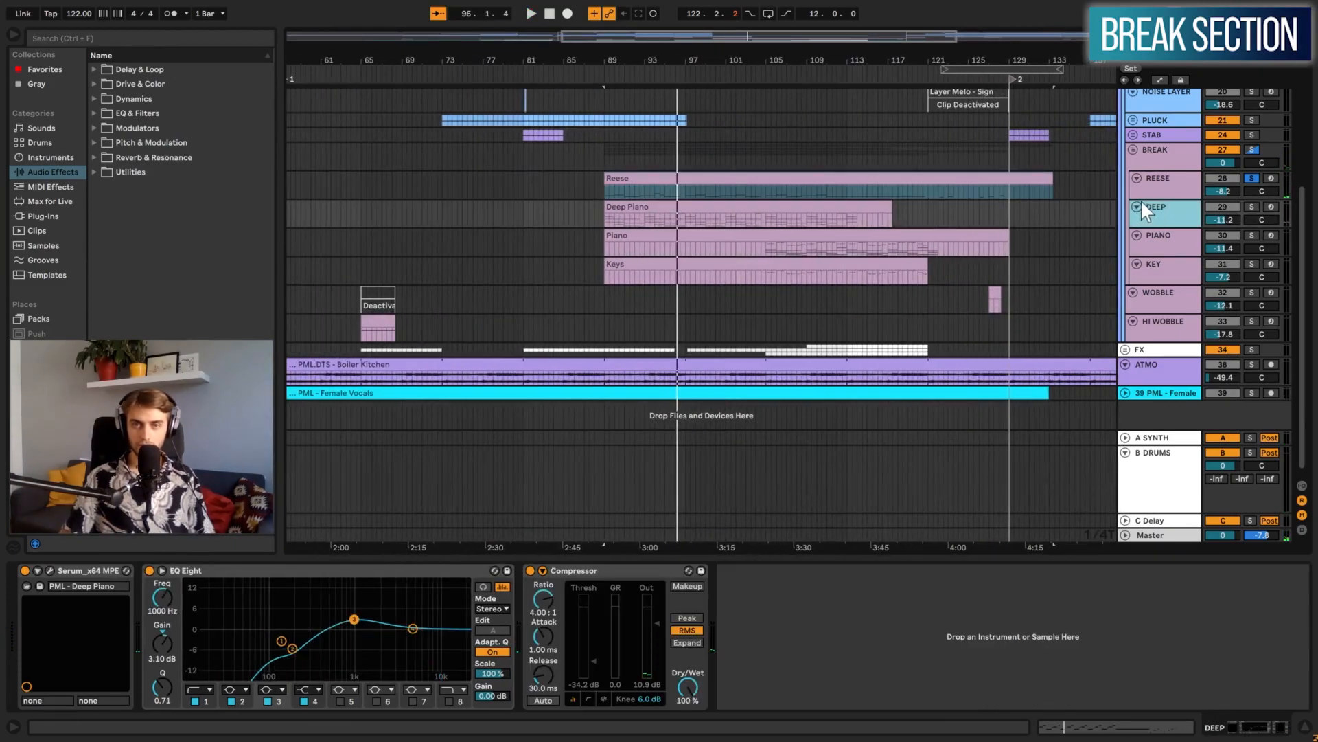
click(1252, 206)
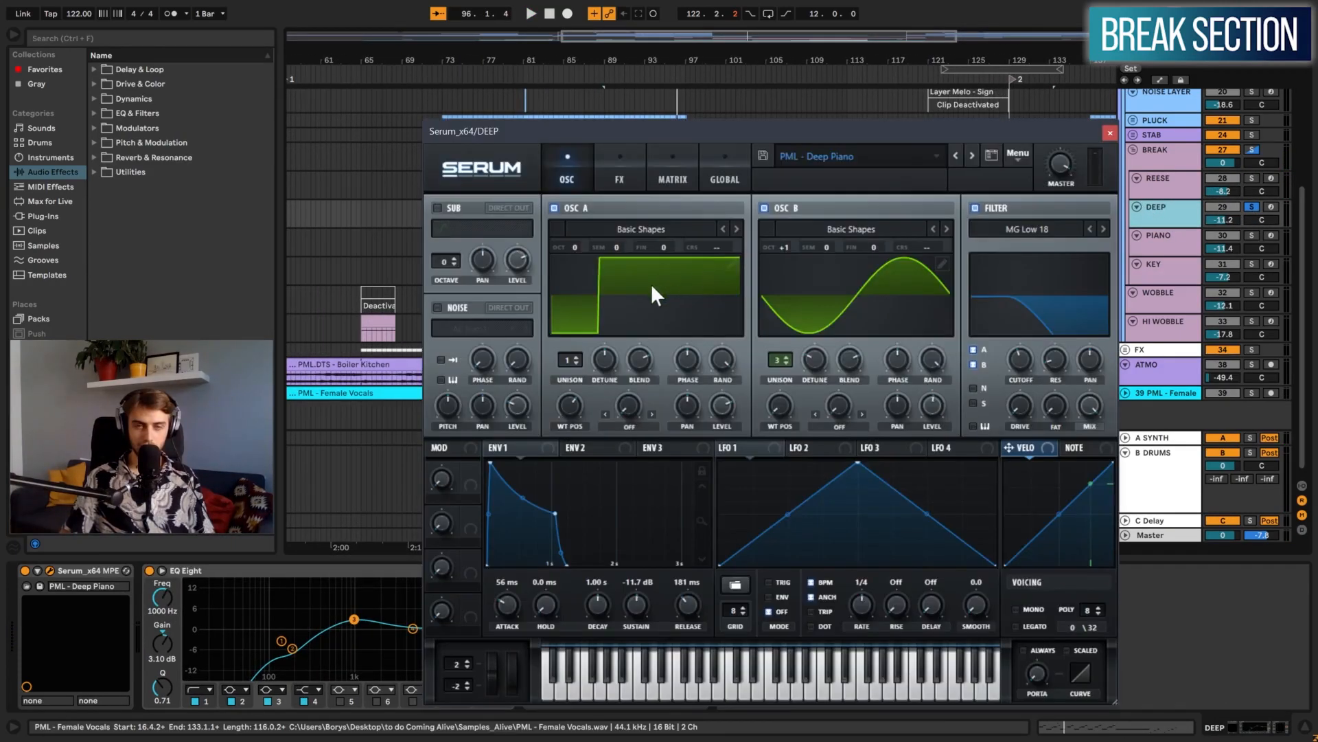
key(space)
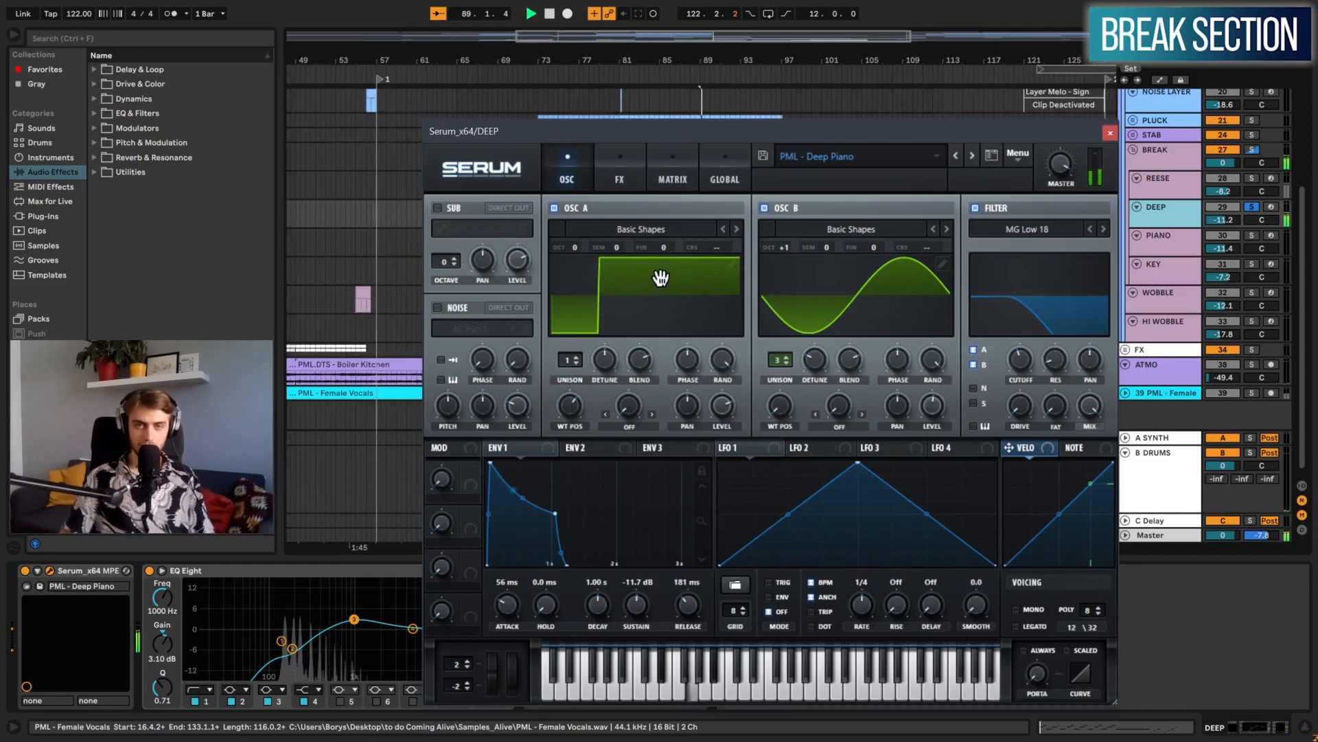
drag(603, 130, 318, 104)
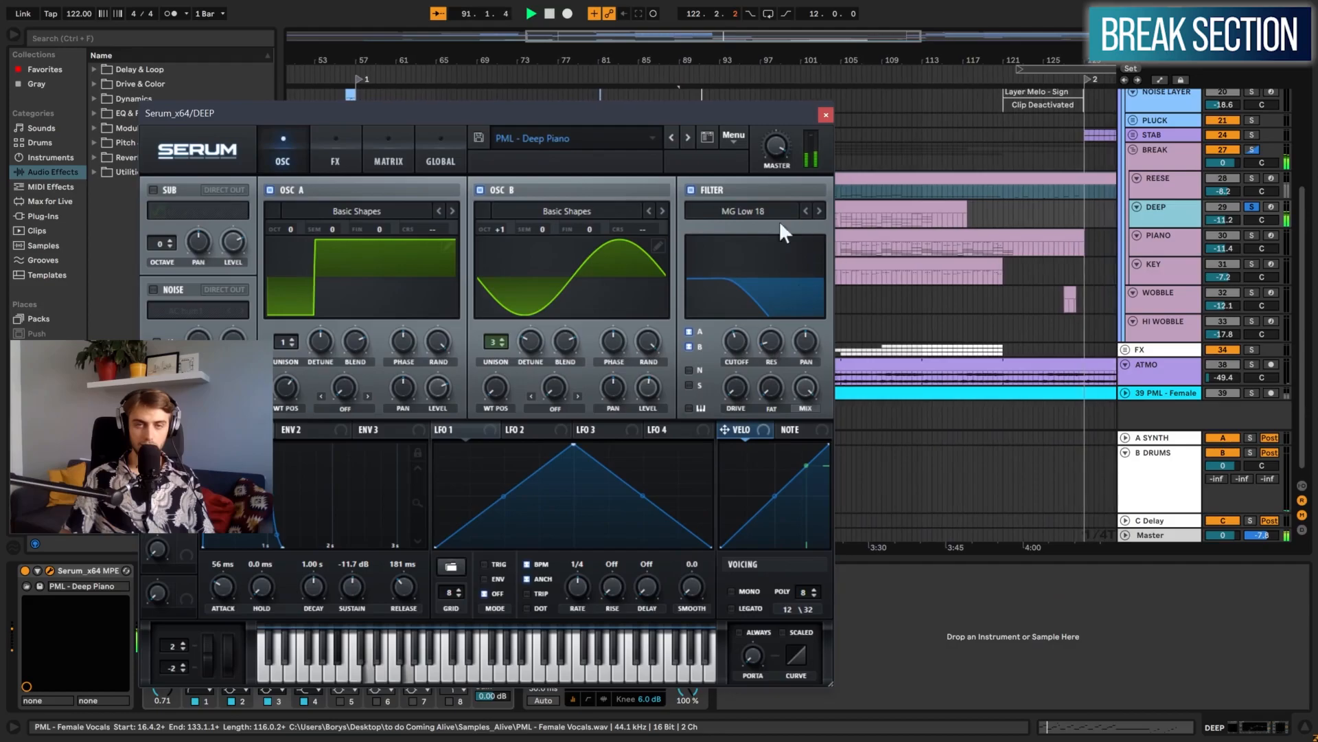
click(826, 114)
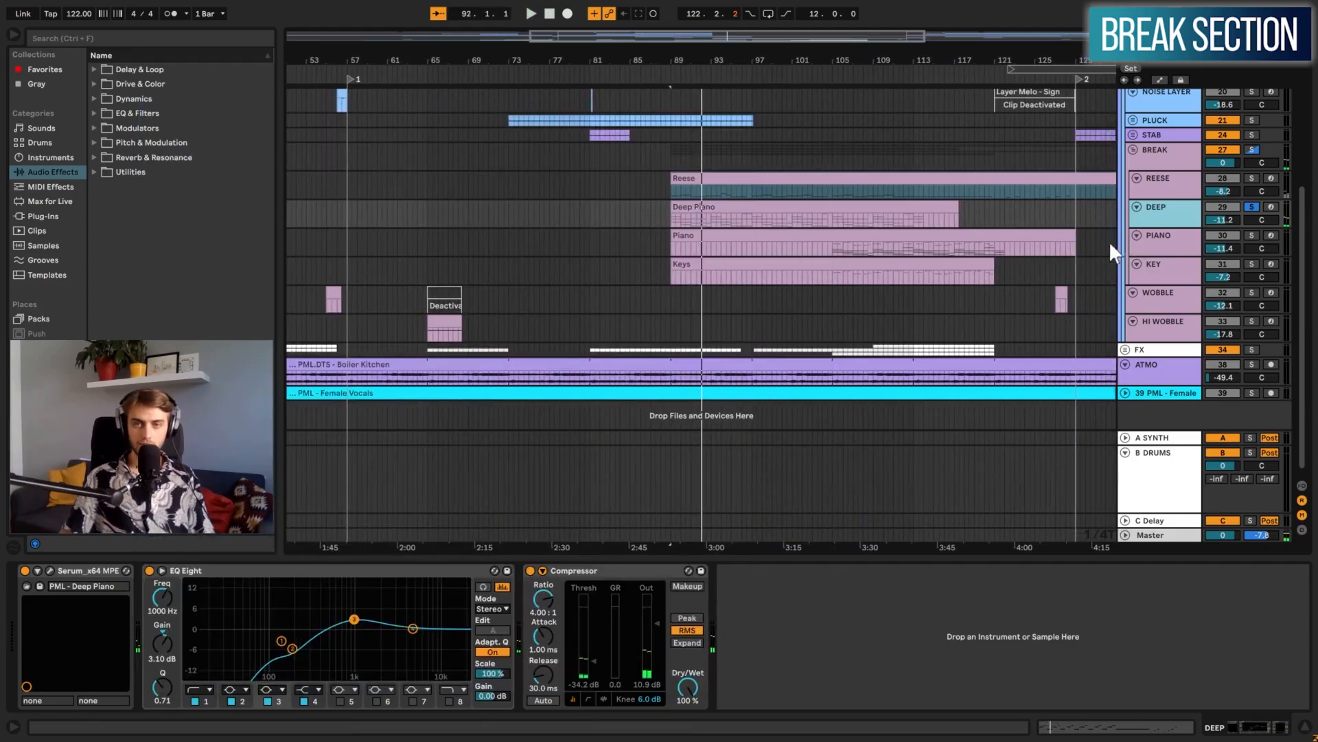
Solo the PIANO track, enlarge it to show its notes, and play it from bar 105
click(832, 246)
click(1169, 252)
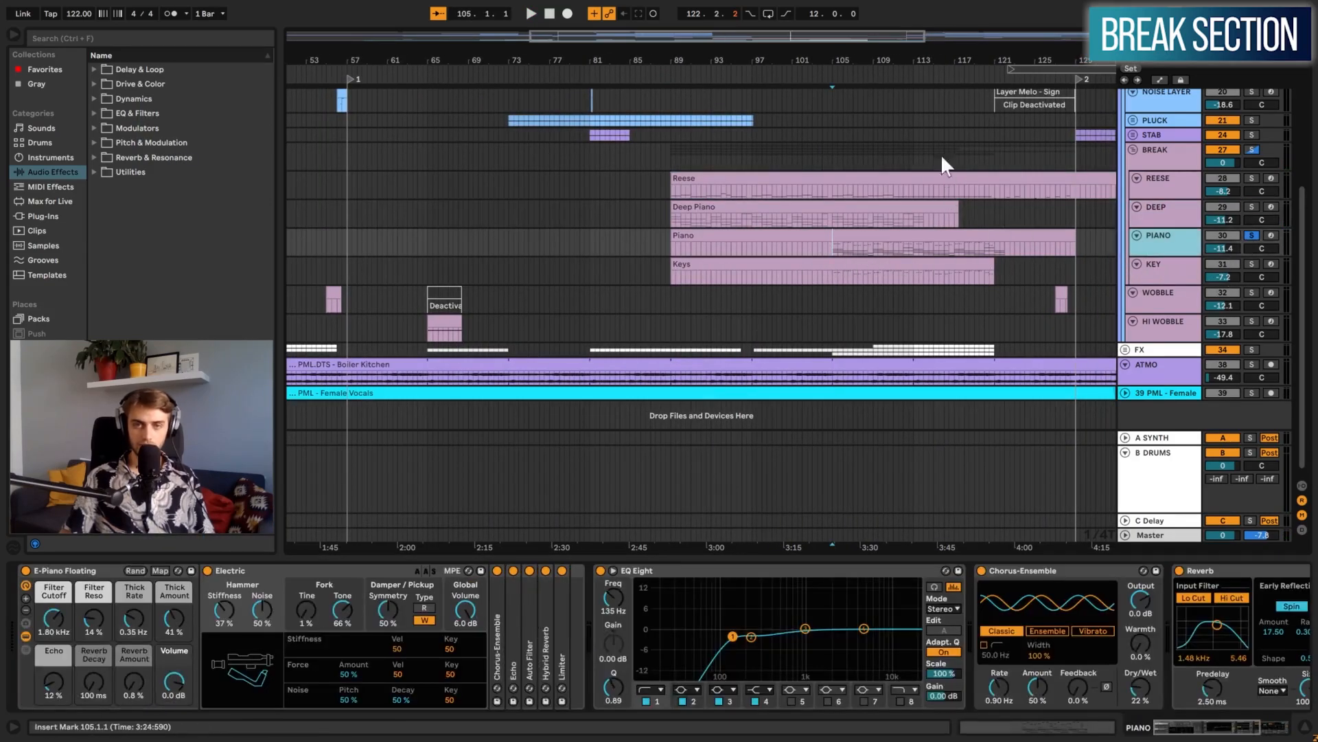
drag(892, 60, 659, 124)
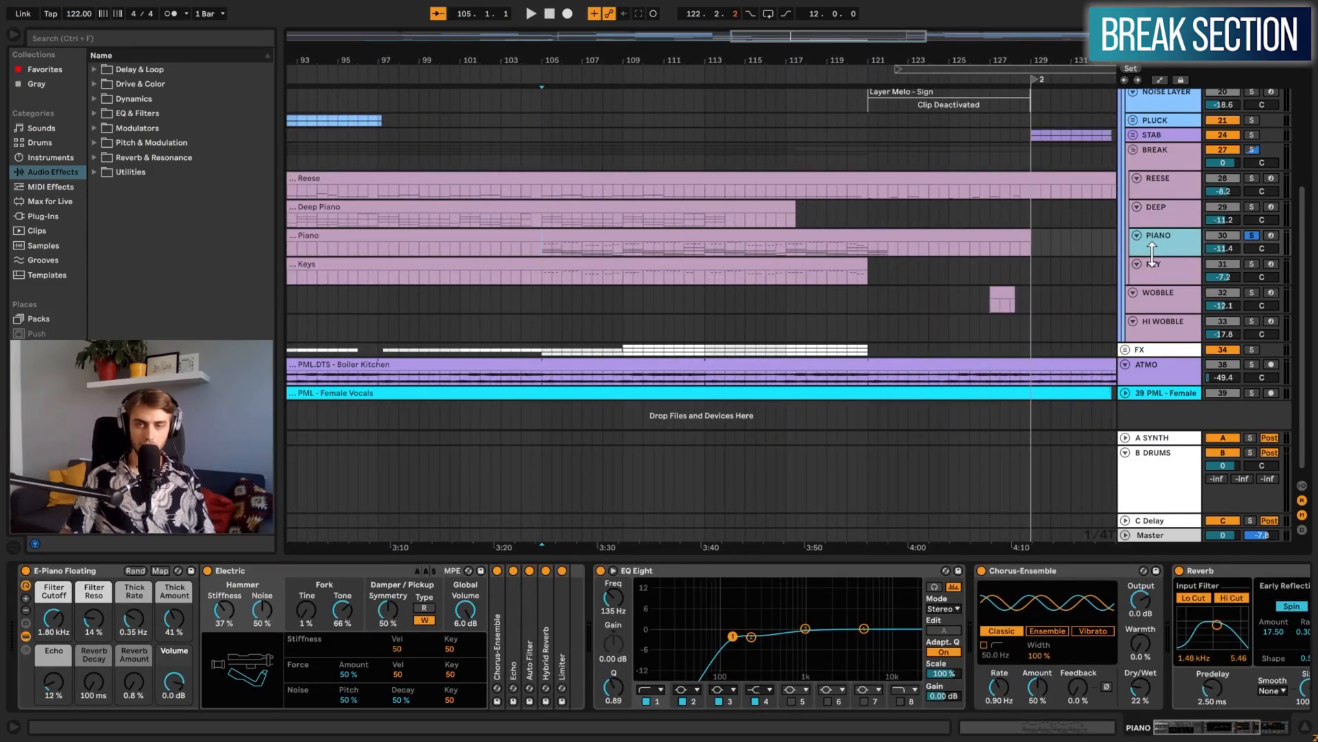
drag(1151, 256, 1151, 361)
key(space)
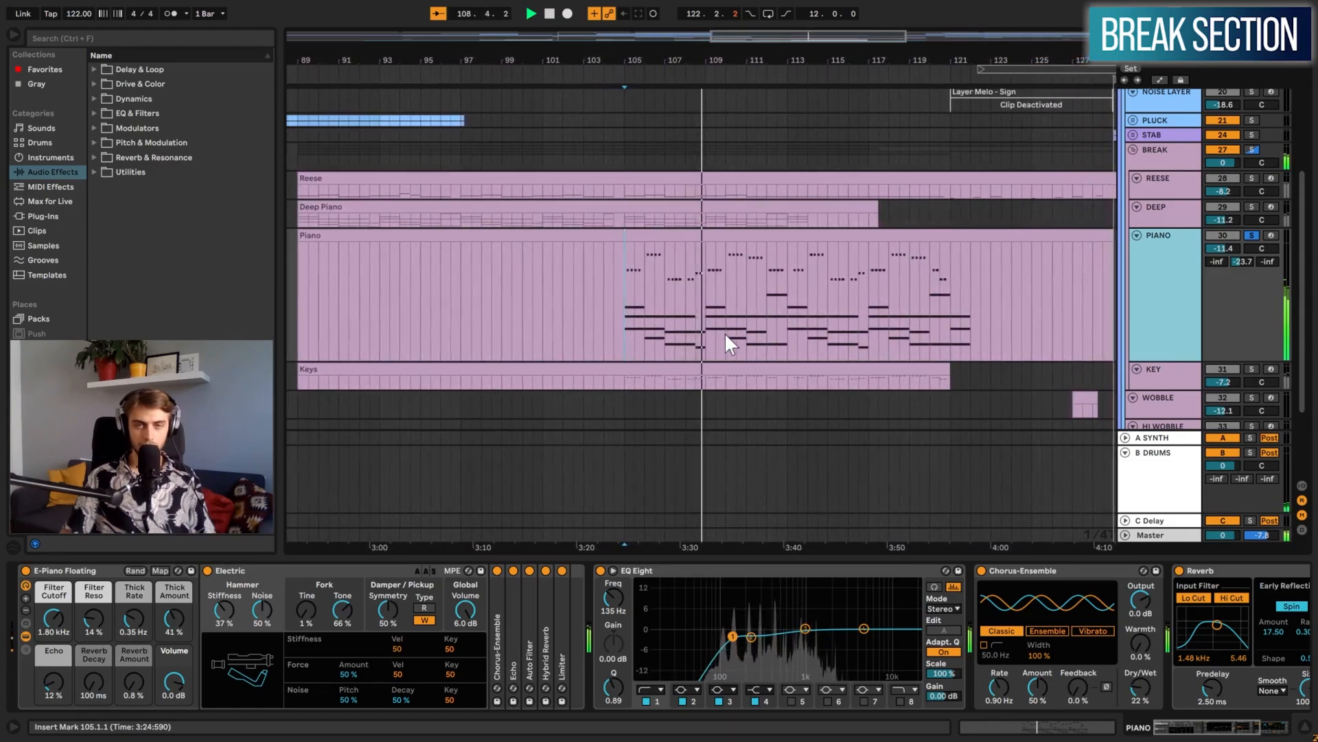
key(space)
Examine the PIANO track's device chain from the Electric instrument through EQ Eight and Chorus-Ensemble to Reverb
click(261, 567)
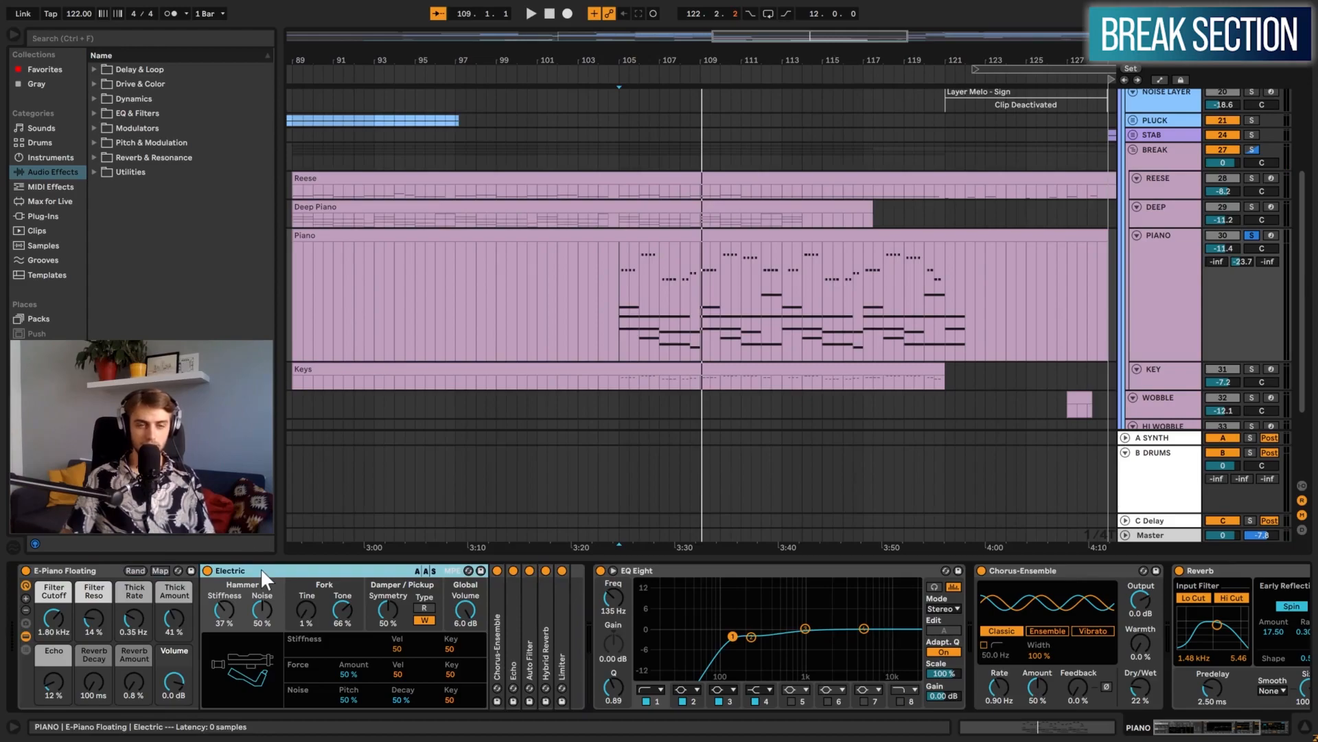
drag(1171, 721, 1213, 720)
click(709, 576)
click(908, 571)
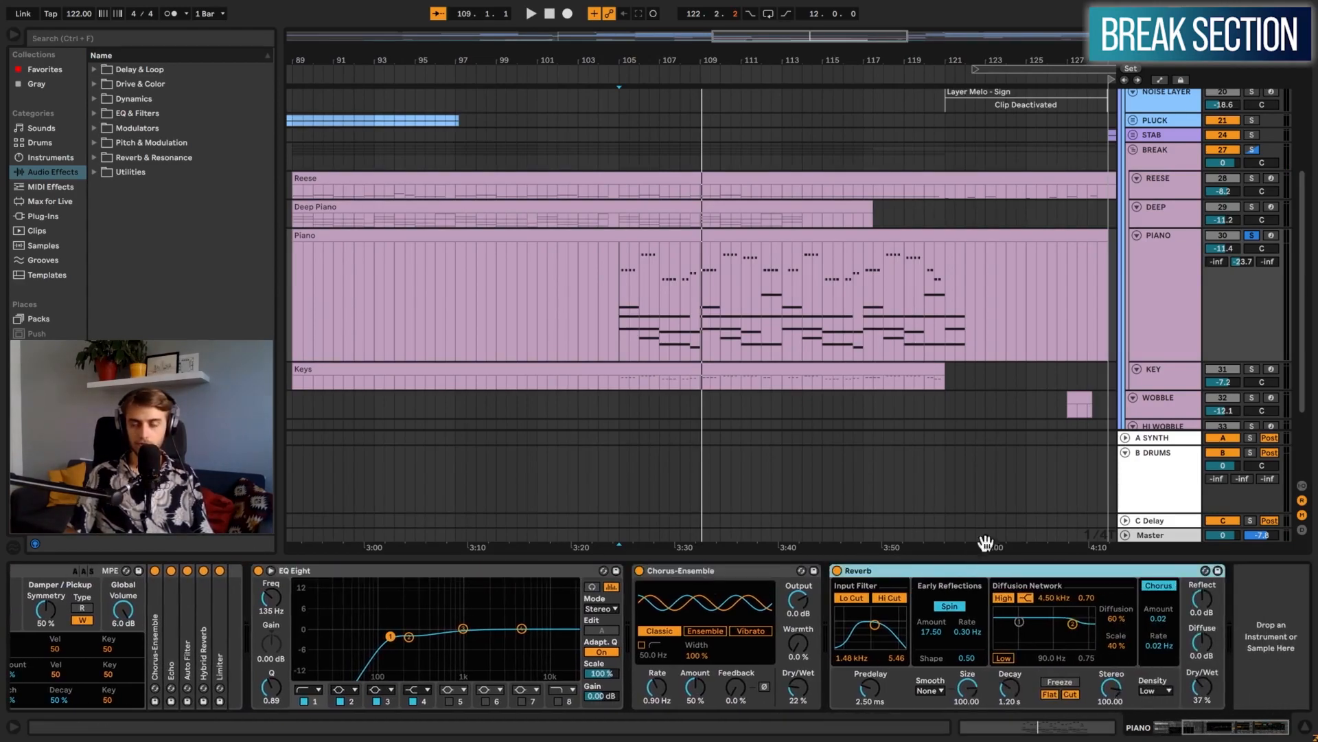
Fold the PIANO track, solo the KEY track and play it from bar 105 with its PML - Keys Serum patch open
click(1158, 372)
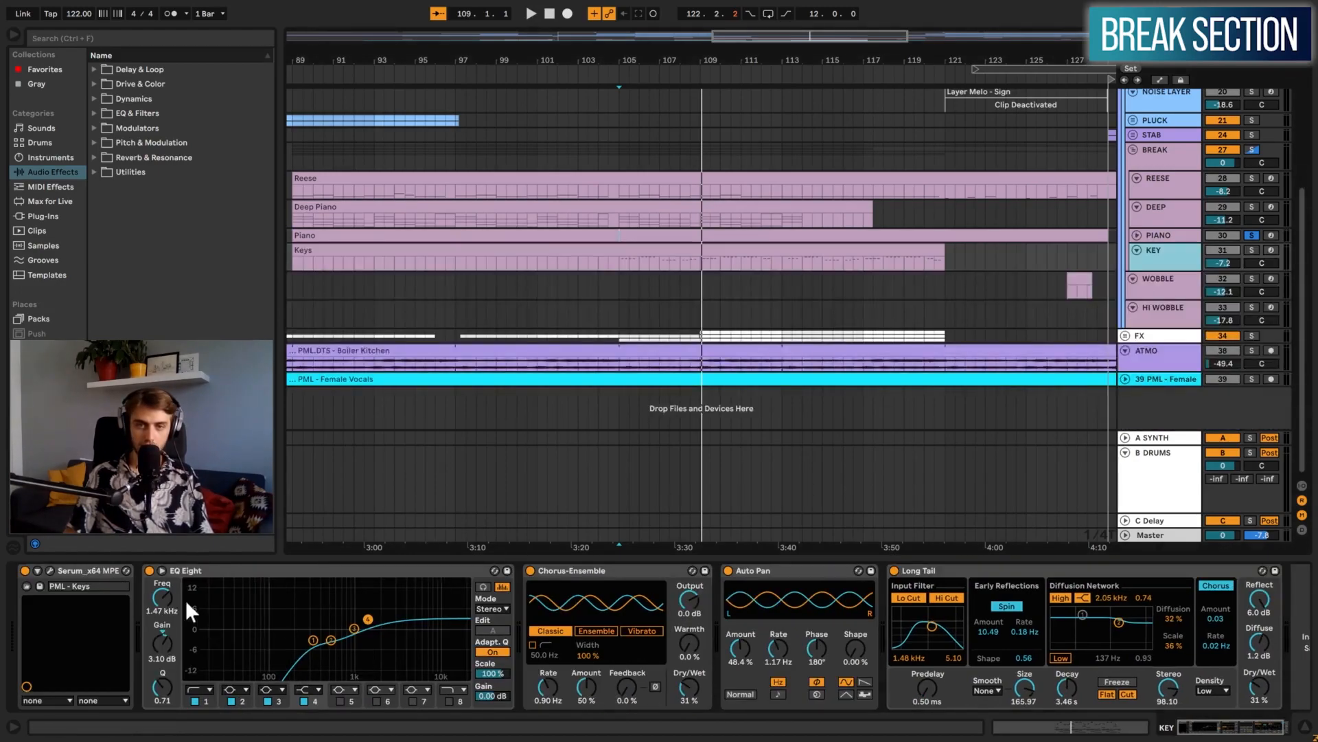
click(1252, 250)
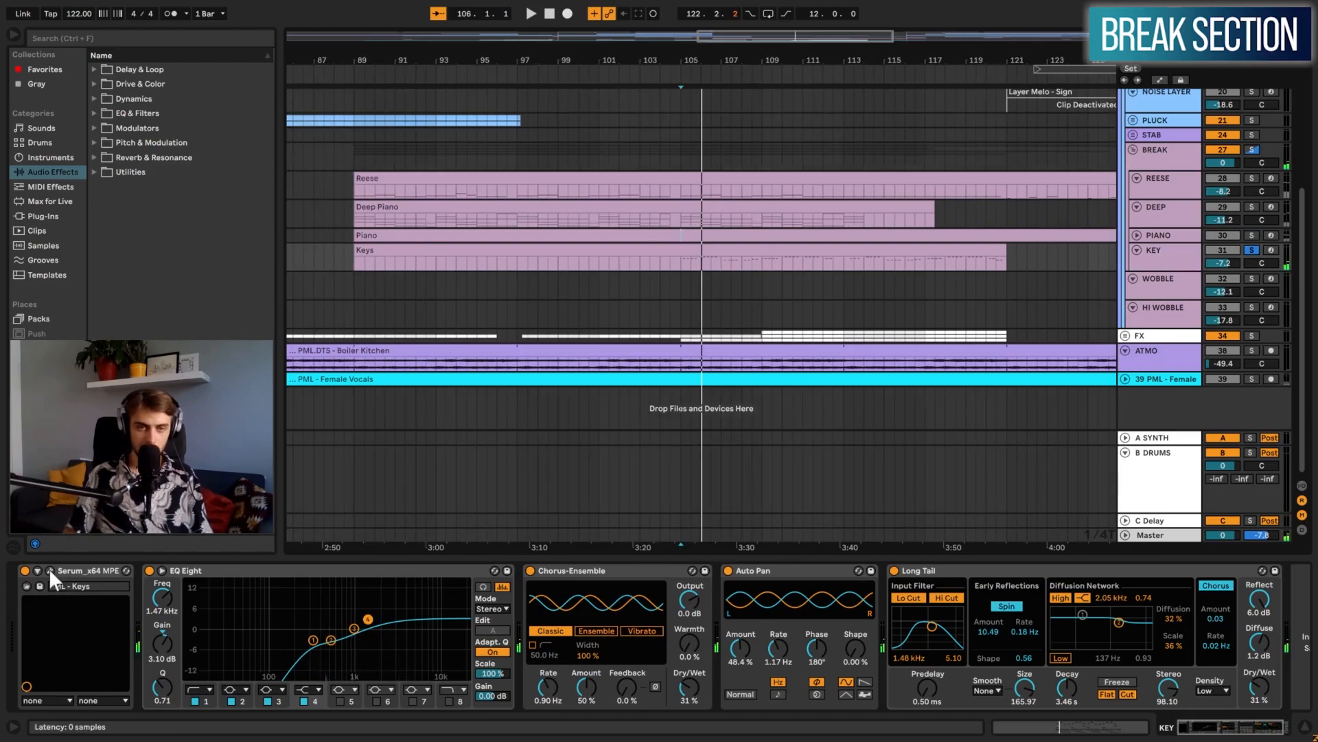
click(48, 567)
key(space)
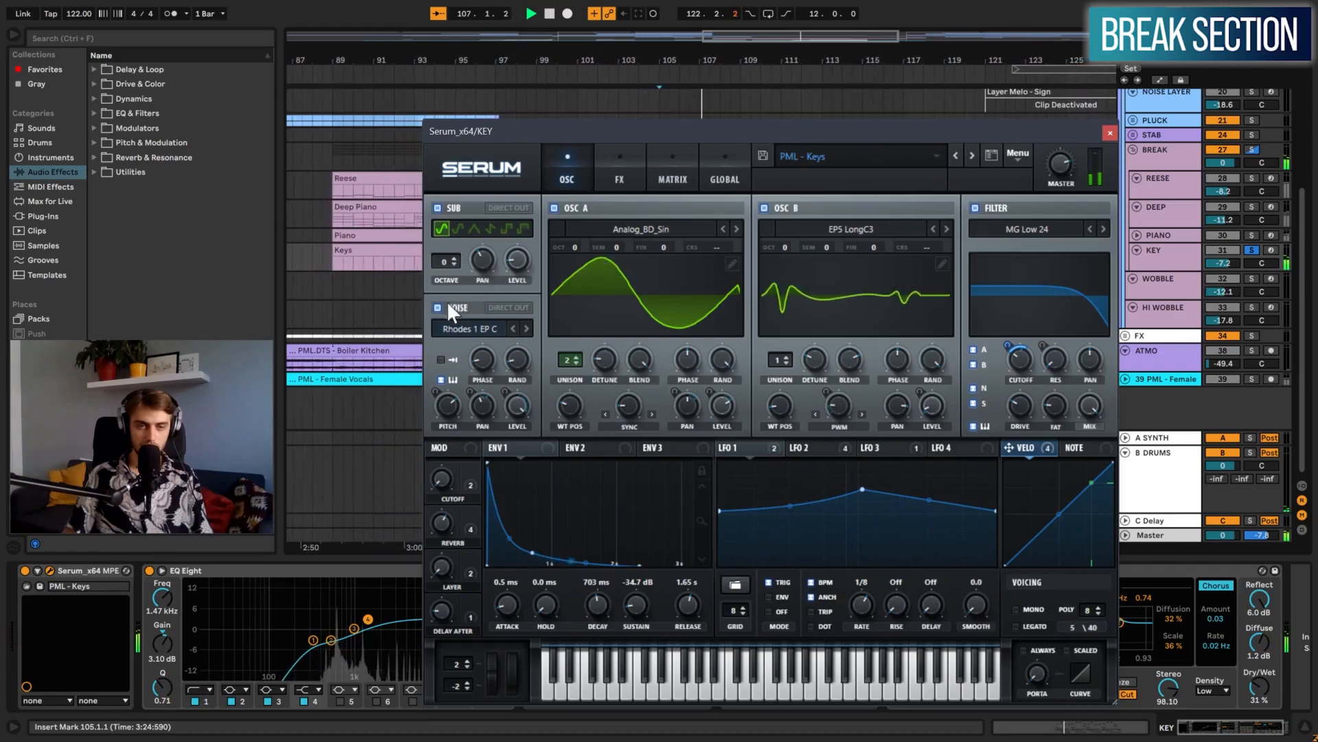
Audition the layers of the PML - Keys patch by toggling its sub, noise and two oscillators
click(438, 207)
click(554, 207)
click(764, 207)
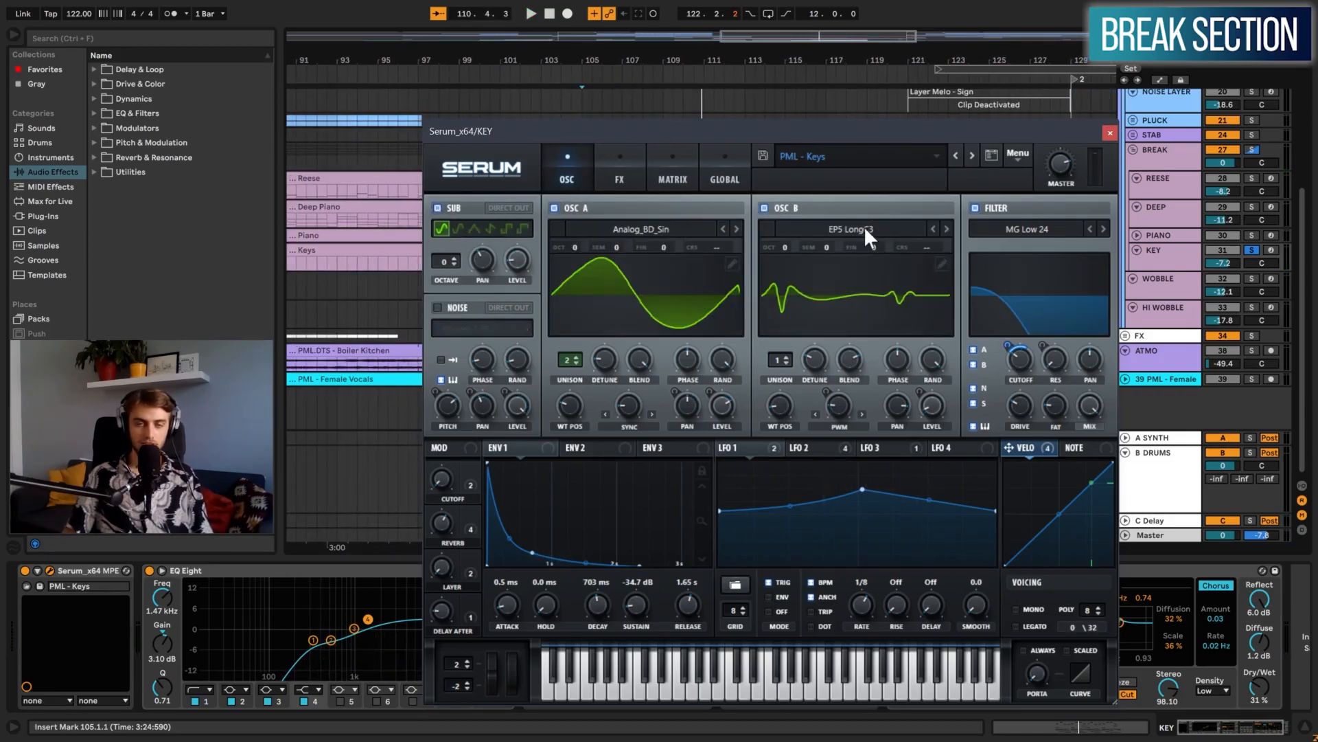
click(438, 307)
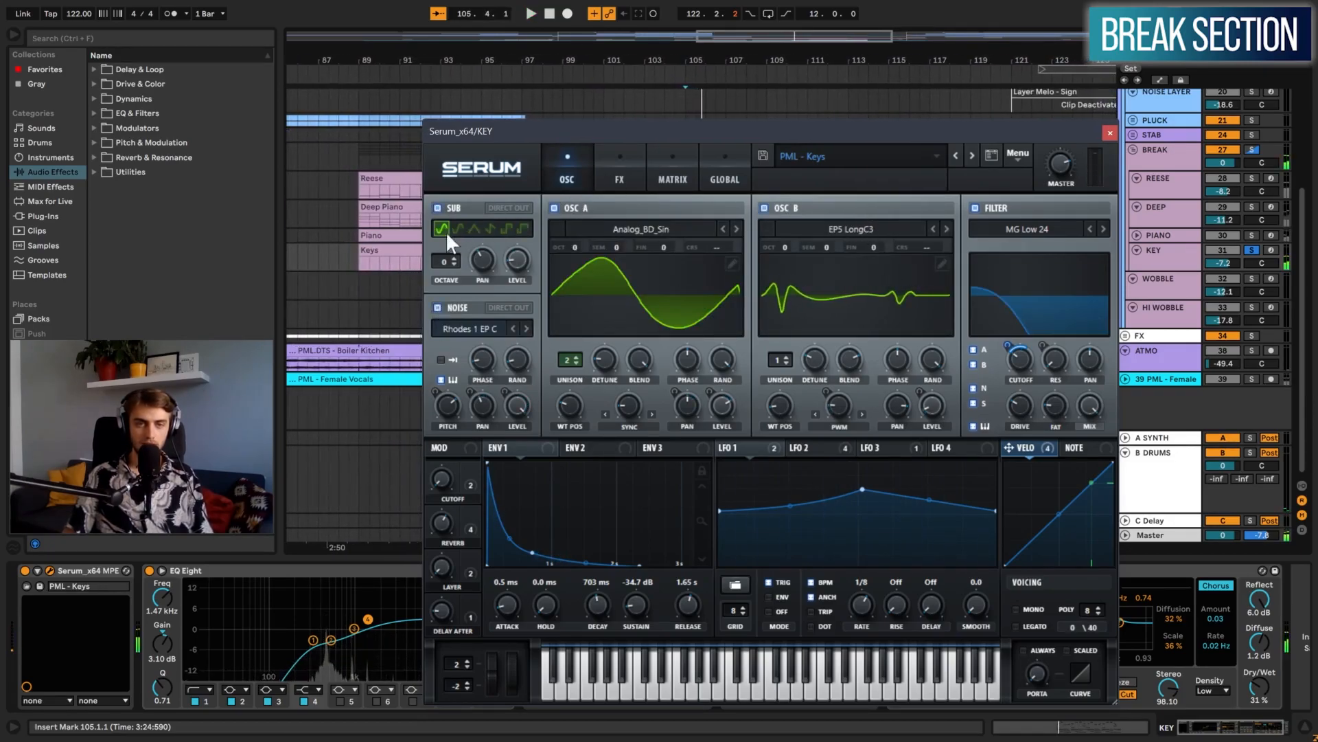
click(554, 207)
click(764, 207)
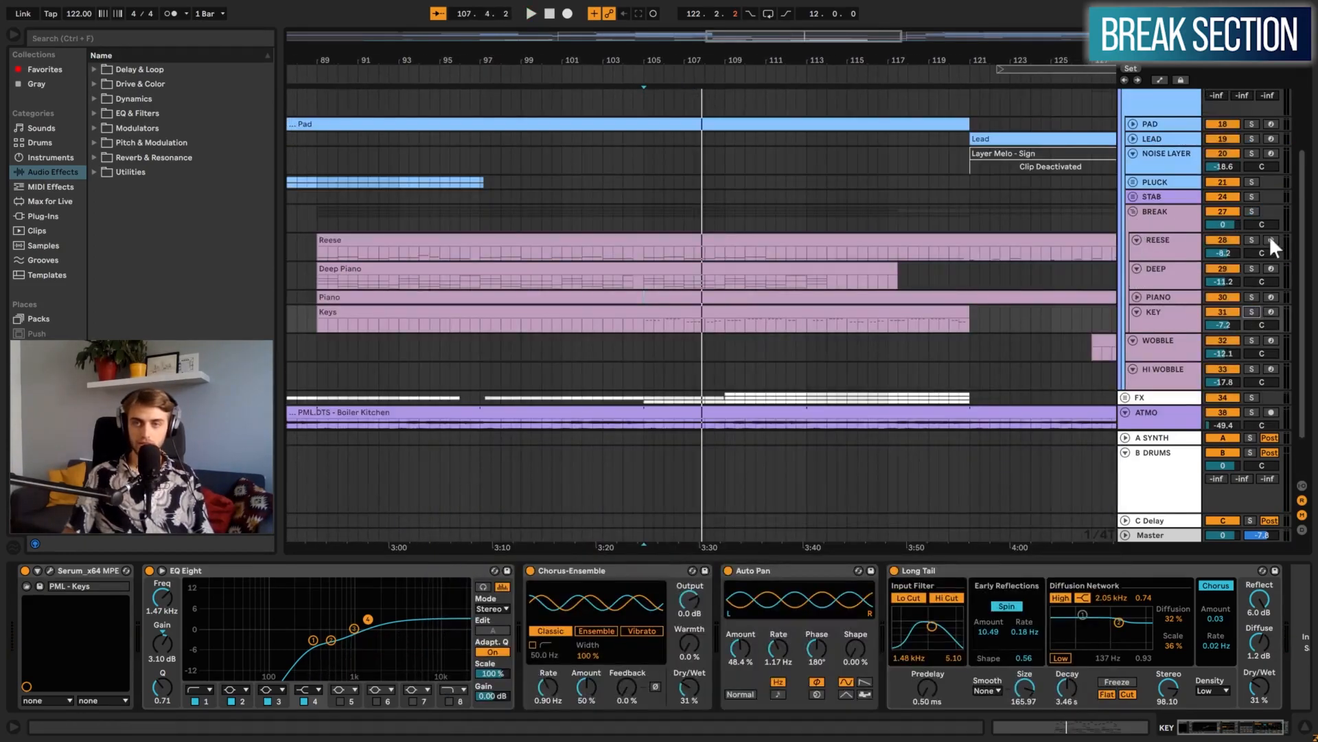
Play the soloed BREAK group from bar 105 to hear all its tracks together
key(space)
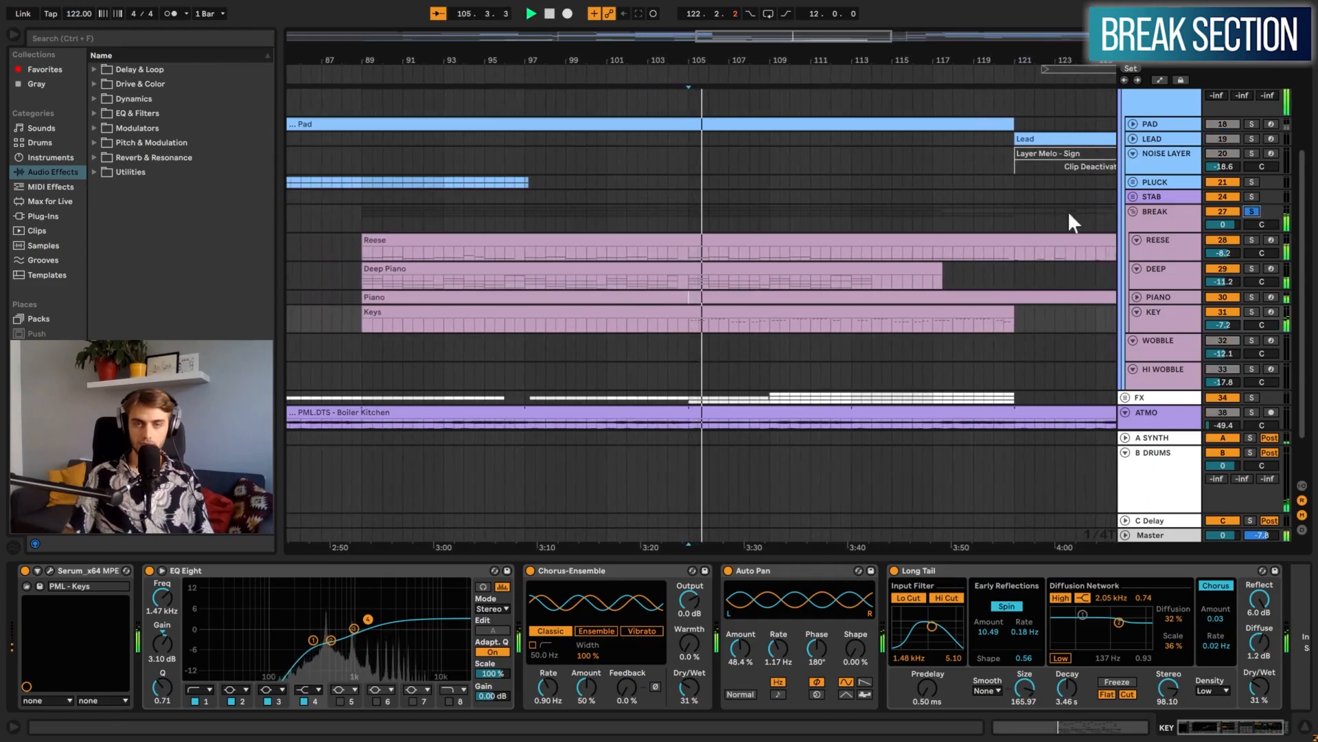
drag(810, 58, 806, 13)
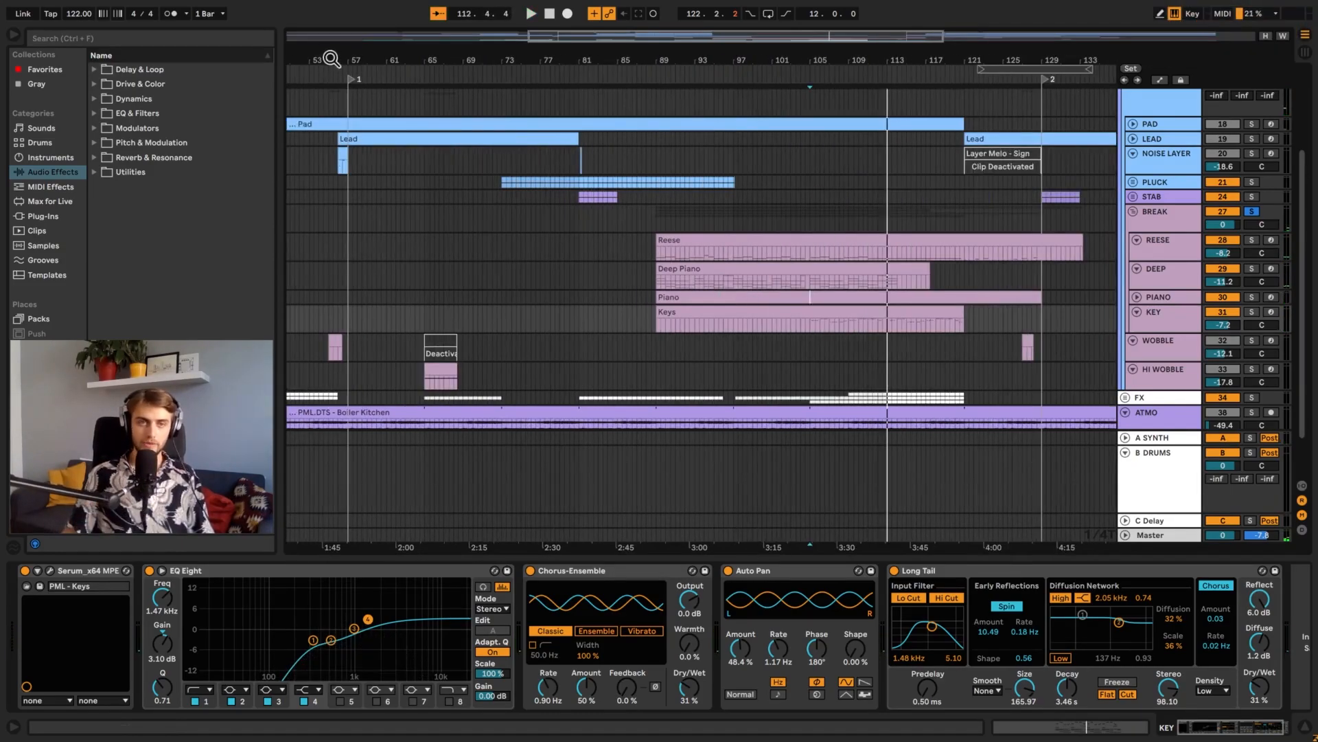
Select the WOBBLE clip at bar 55, solo the WOBBLE track and play the clip
drag(330, 59, 521, 77)
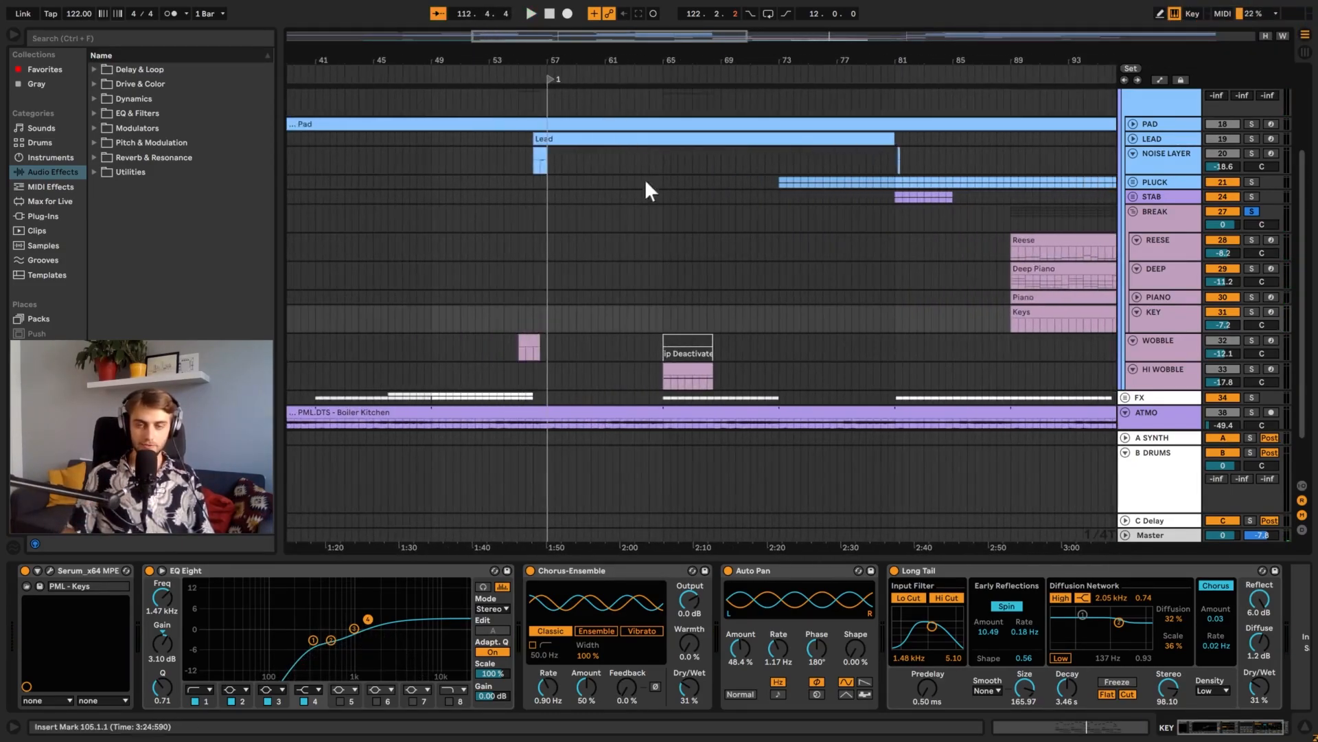
click(525, 338)
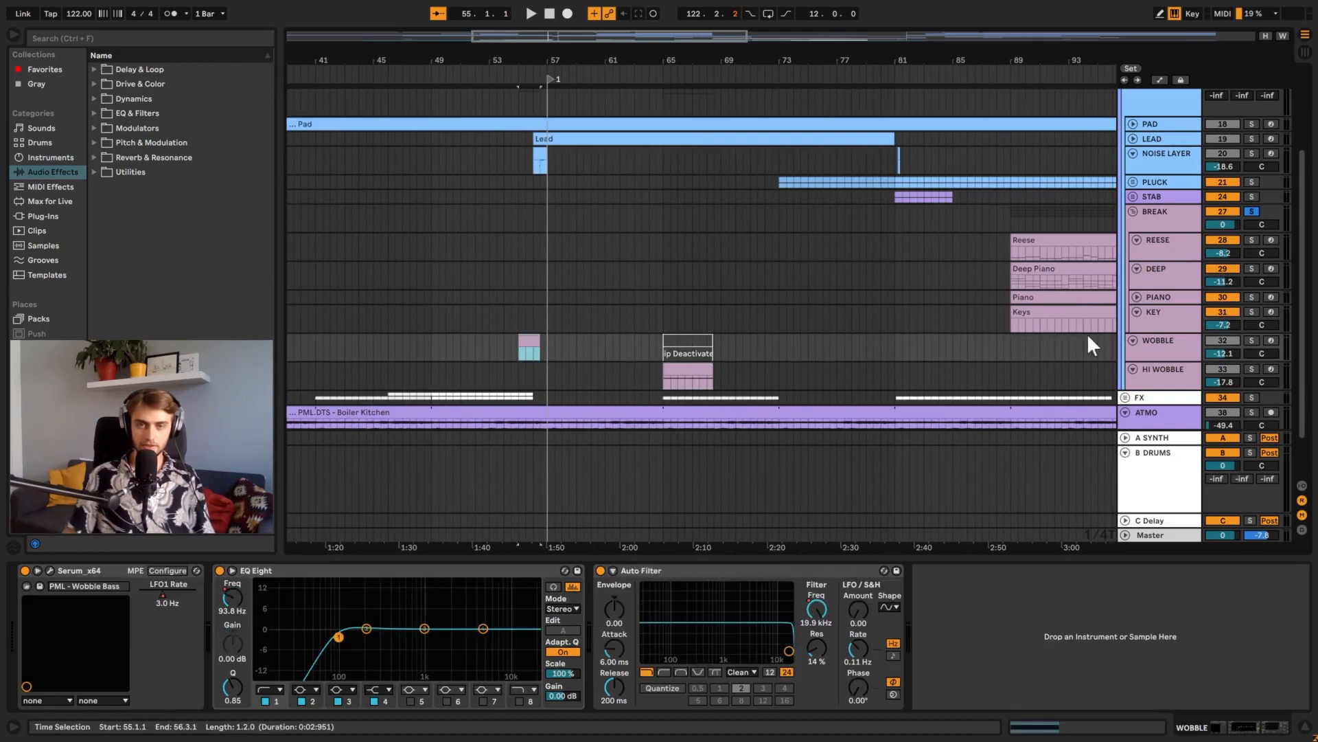
click(1252, 341)
key(space)
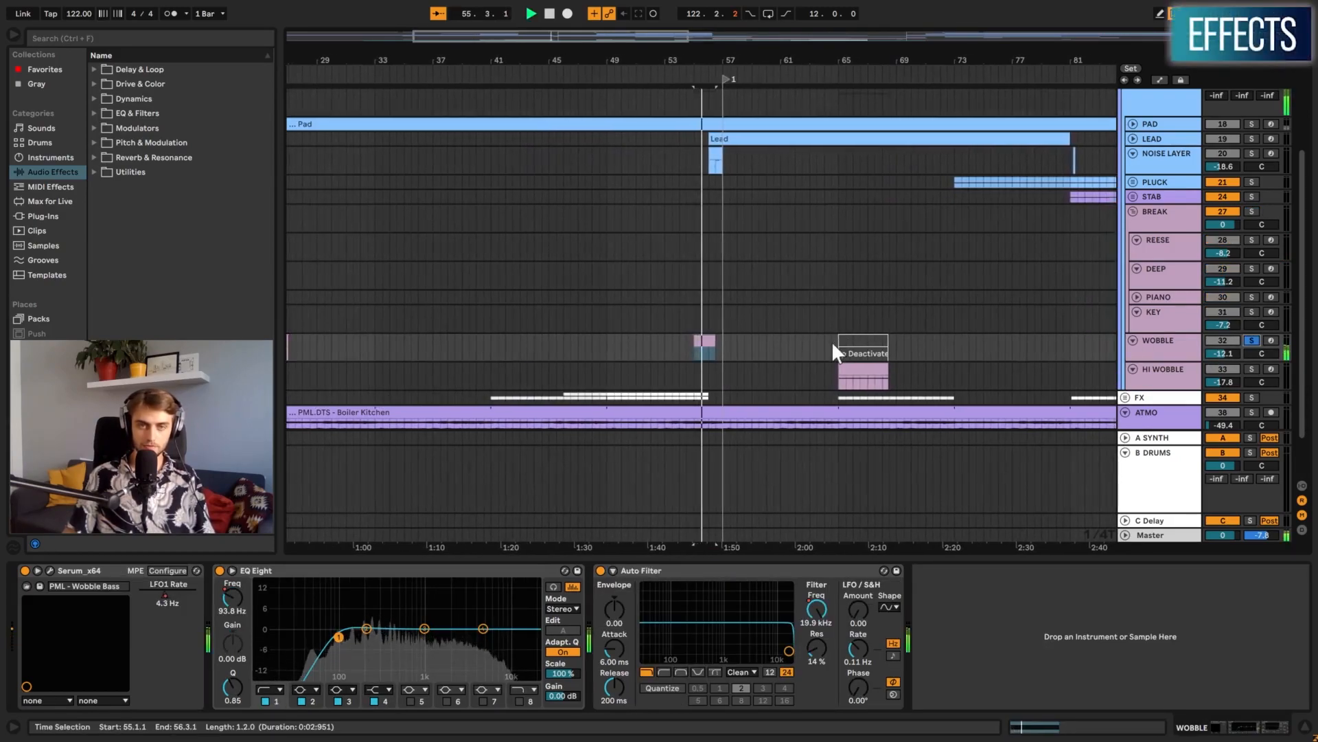
Select the WOBBLE clip at bar 127 and enlarge the WOBBLE track
drag(713, 69, 714, 62)
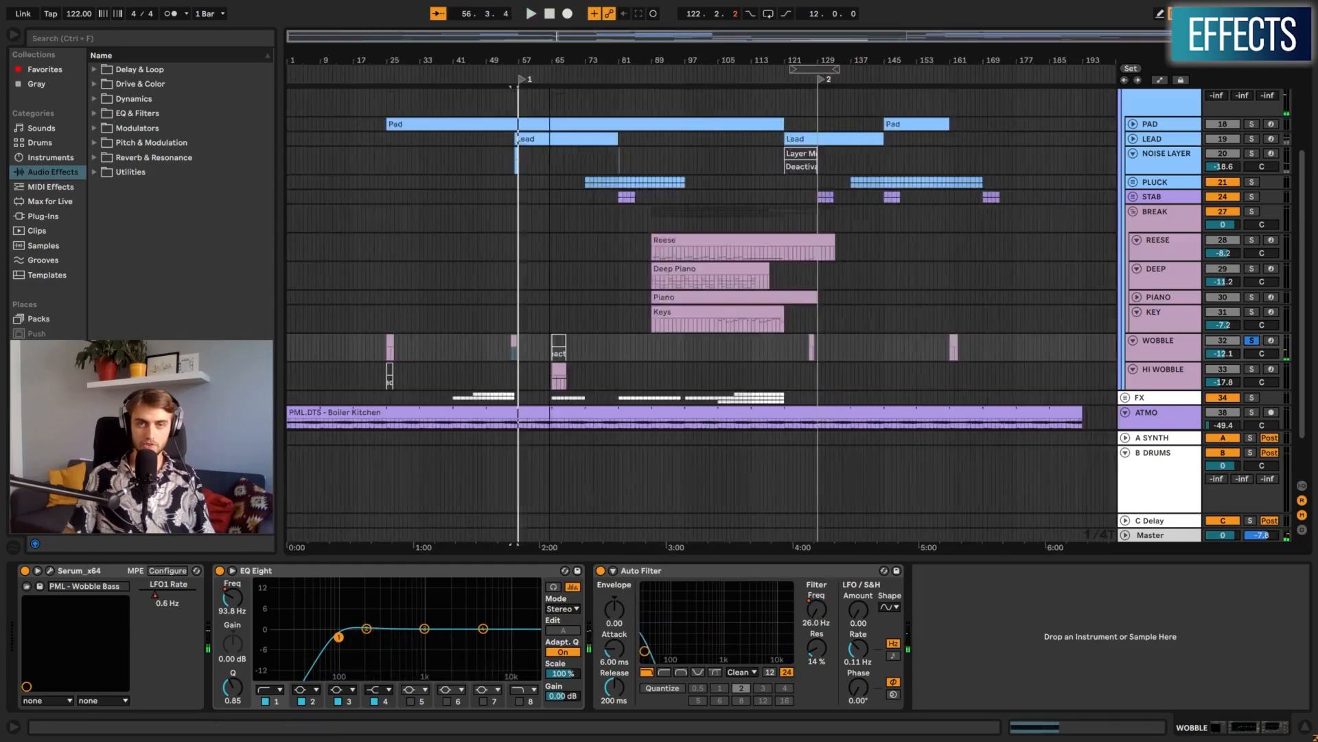
drag(814, 61, 814, 193)
click(717, 338)
drag(1127, 362, 1120, 493)
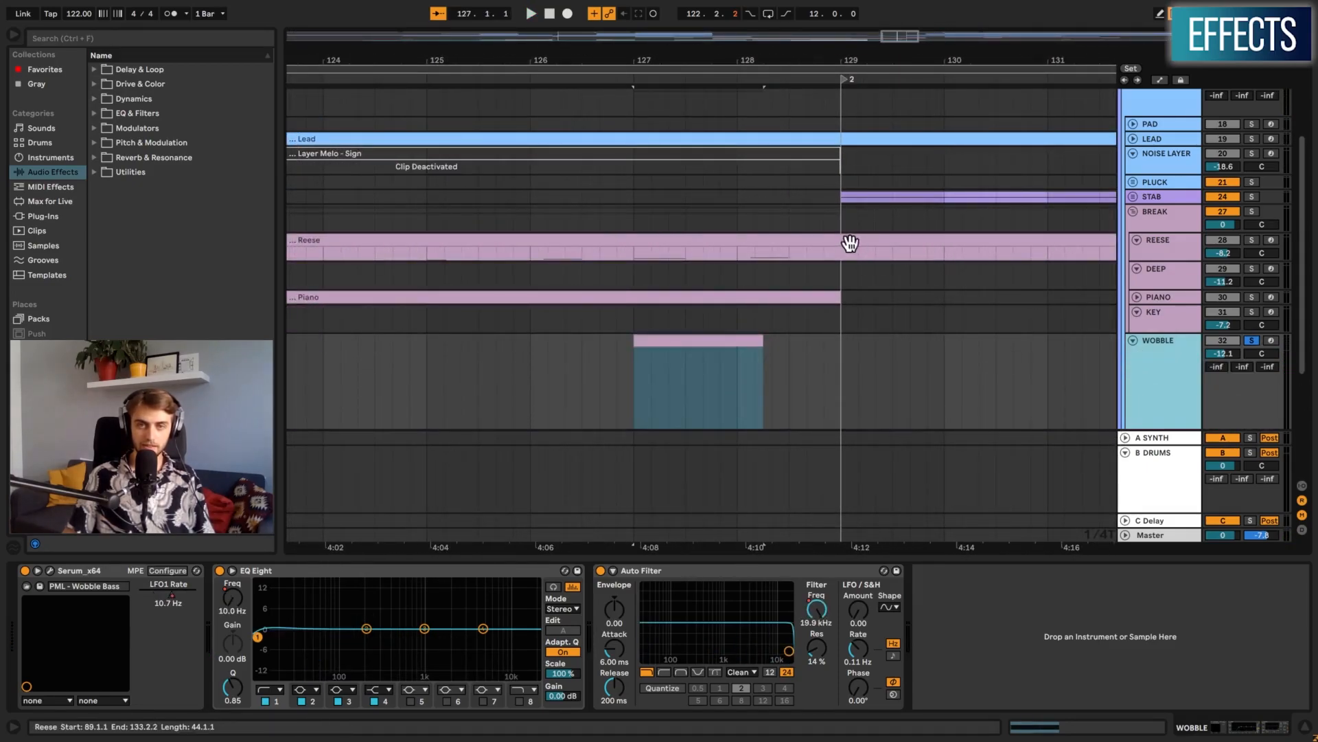
Play the WOBBLE clip from bar 127 in the full mix with the track's solo turned off
scroll(862, 243, up, 2)
scroll(879, 240, down, 5)
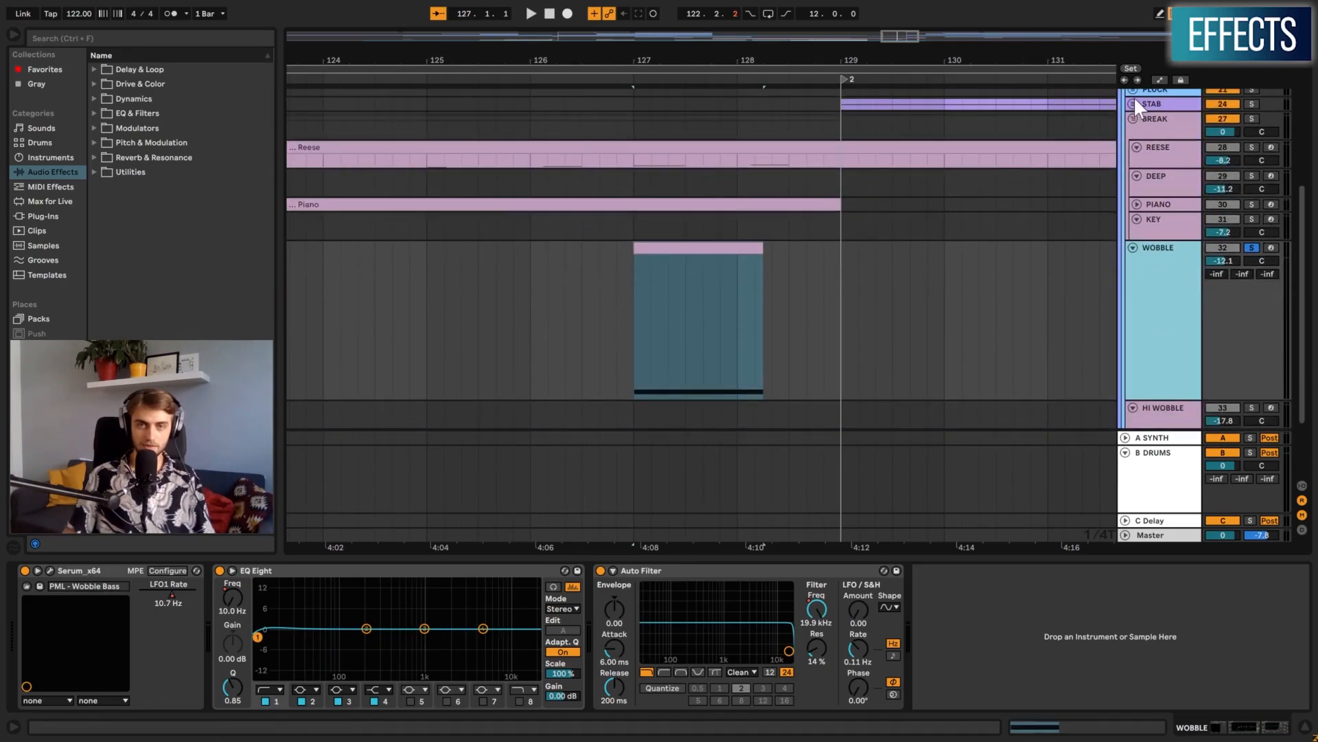
scroll(838, 228, down, 4)
key(space)
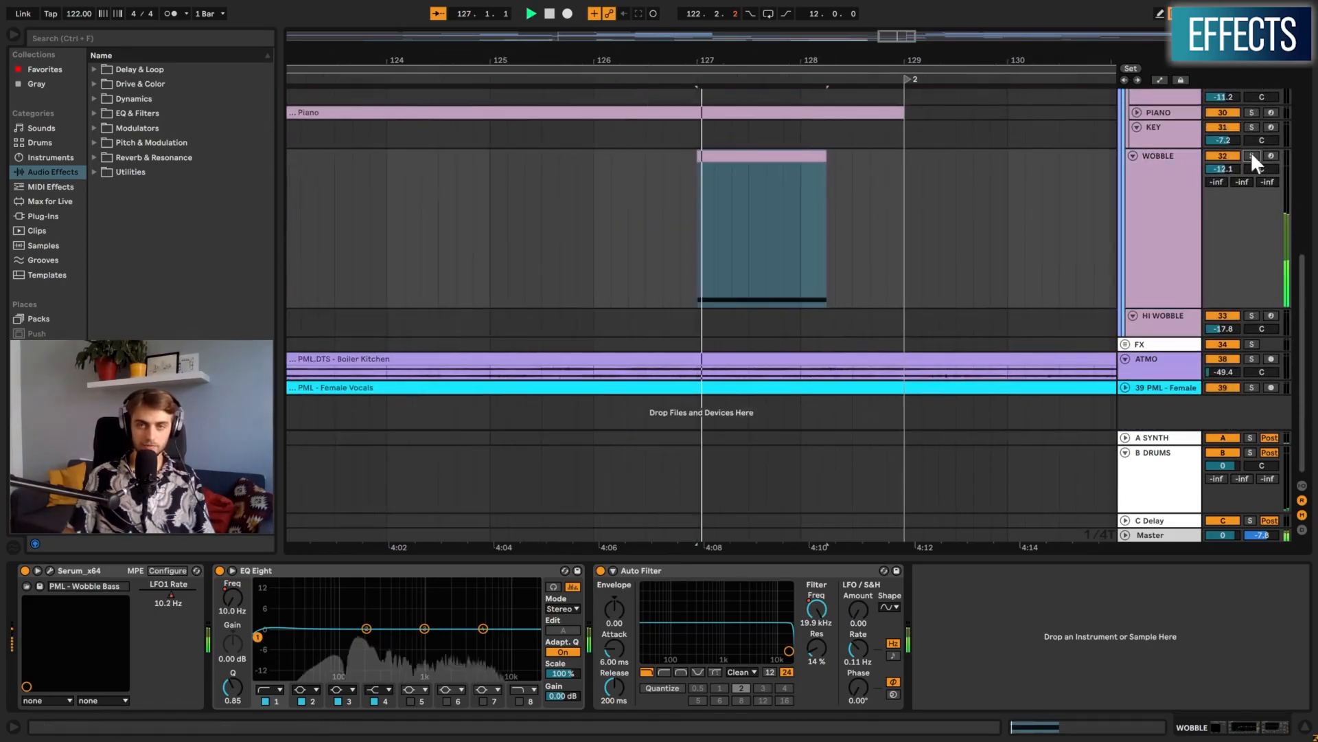
click(1251, 156)
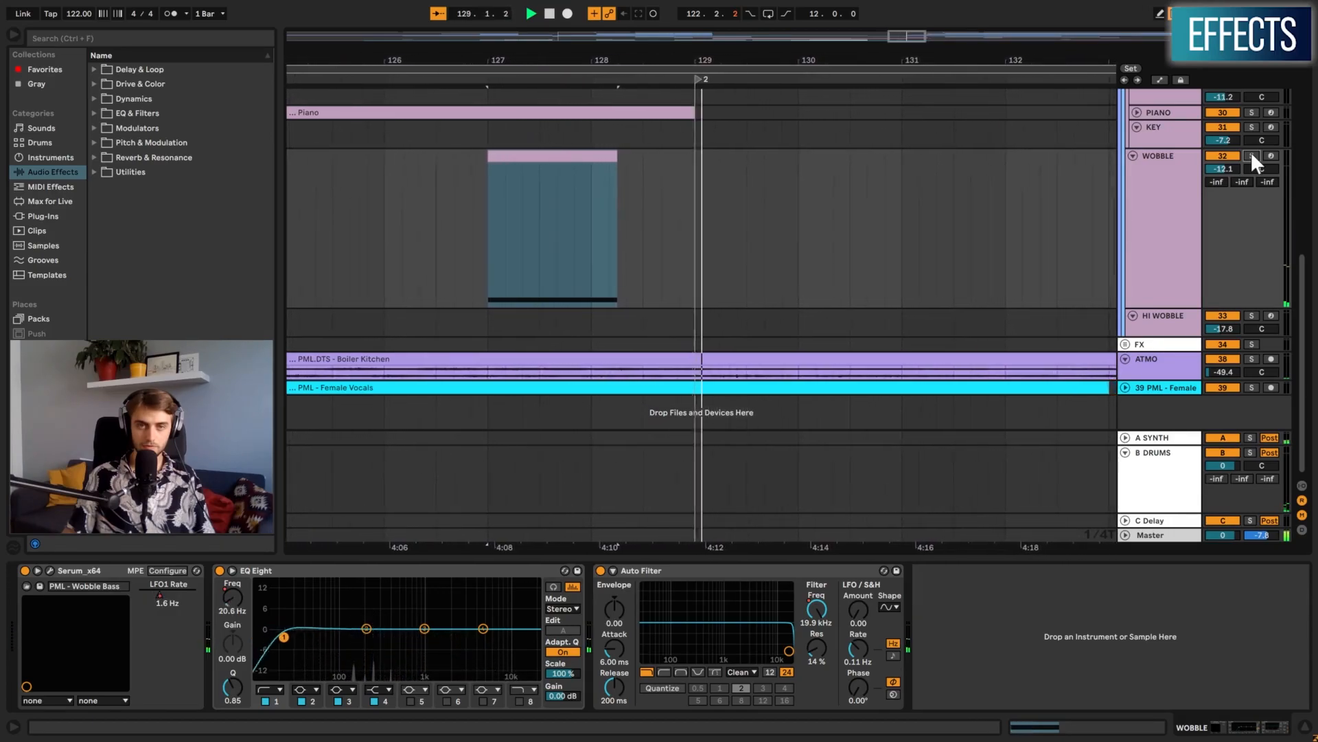
key(space)
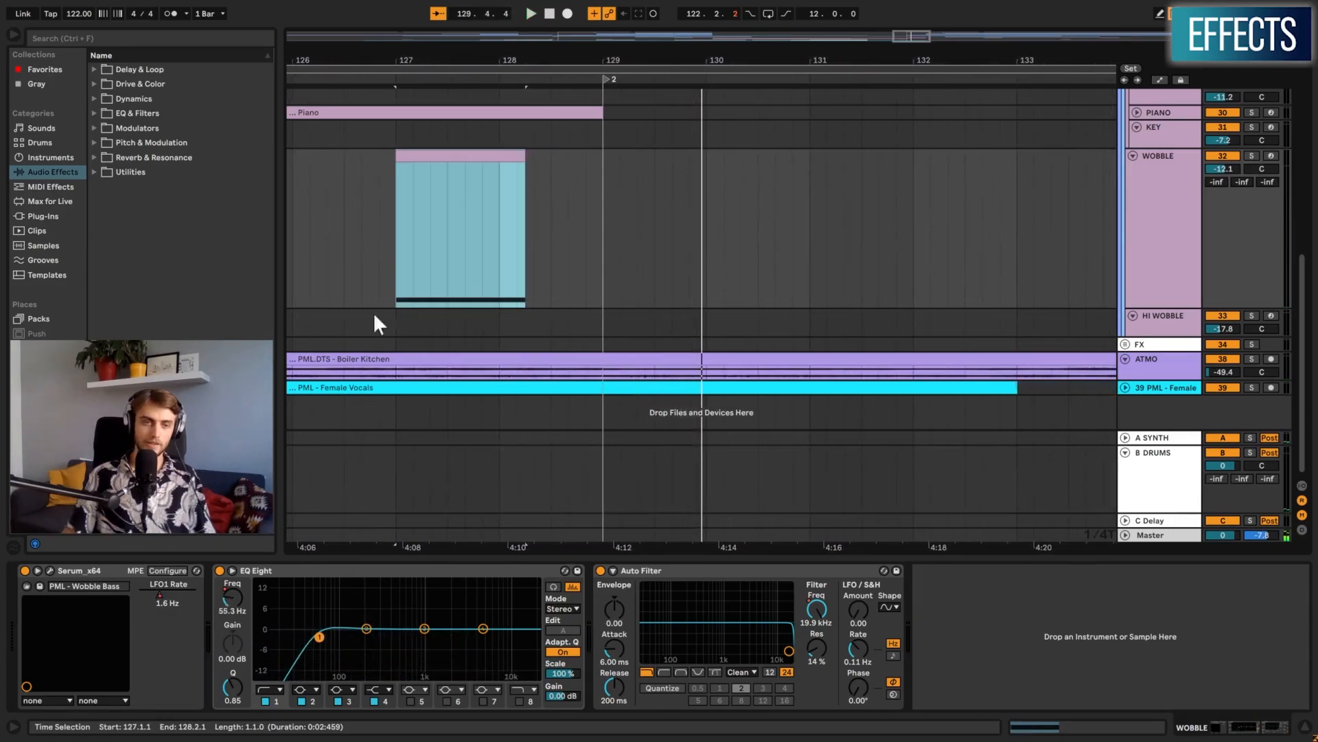
Open the PML - Wobble Bass patch in Serum and show the WOBBLE track's LFO1 Rate automation
click(50, 571)
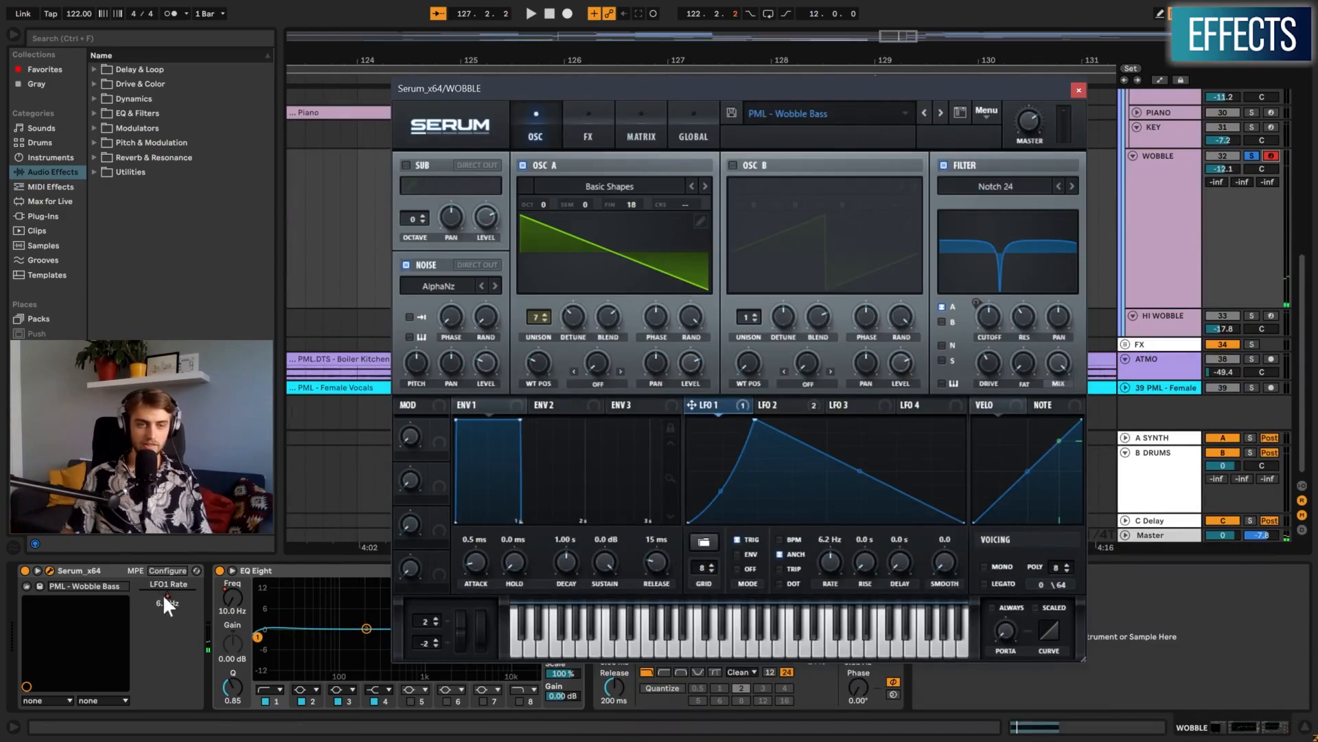
drag(628, 86, 957, 325)
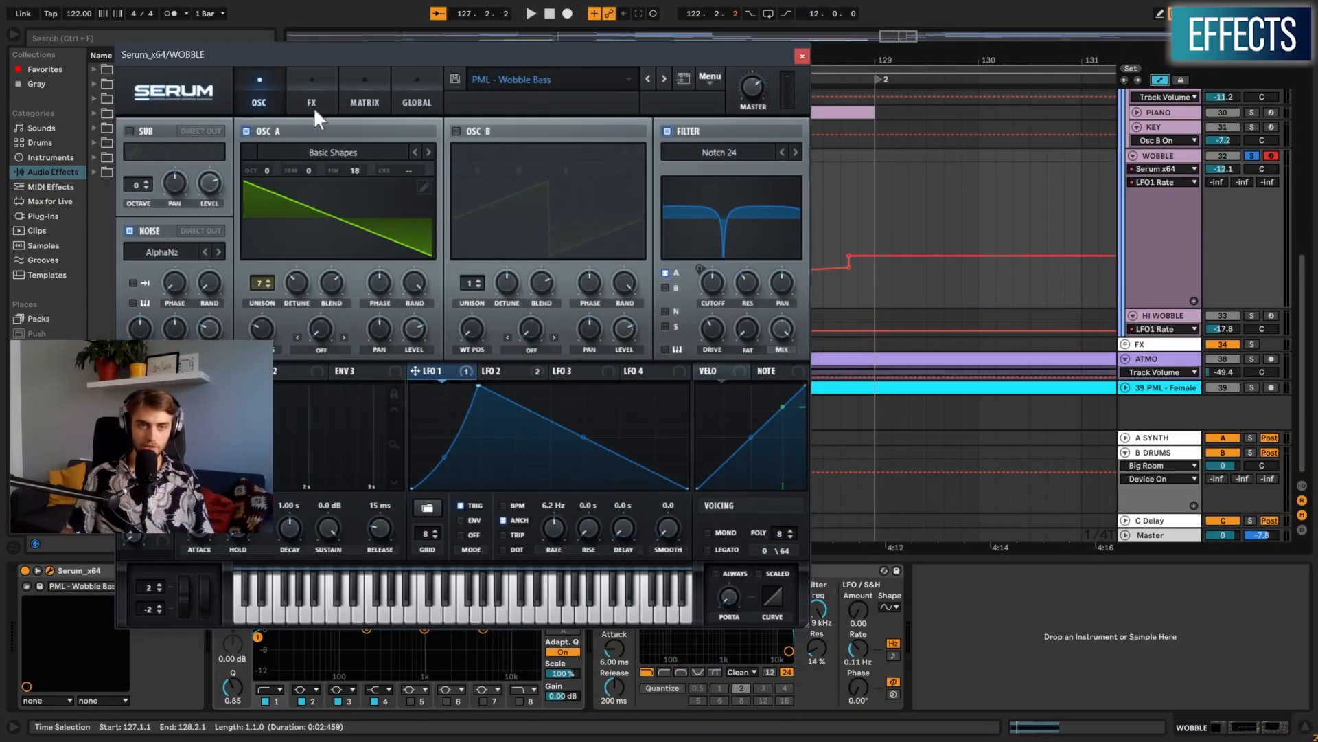
right_click(480, 386)
click(299, 69)
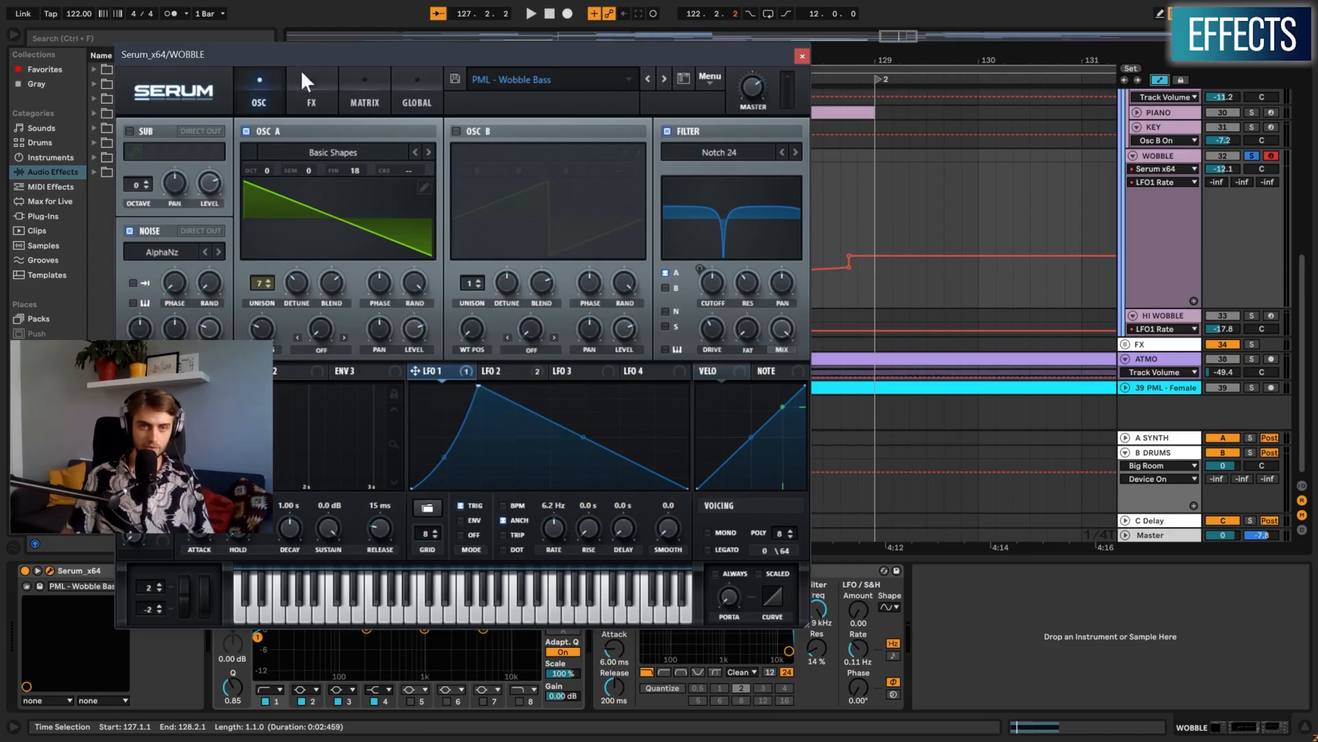
Examine the Wobble Bass patch's effects, including distortion, filter and multiband compressor, alongside the LFO1 Rate automation
click(311, 96)
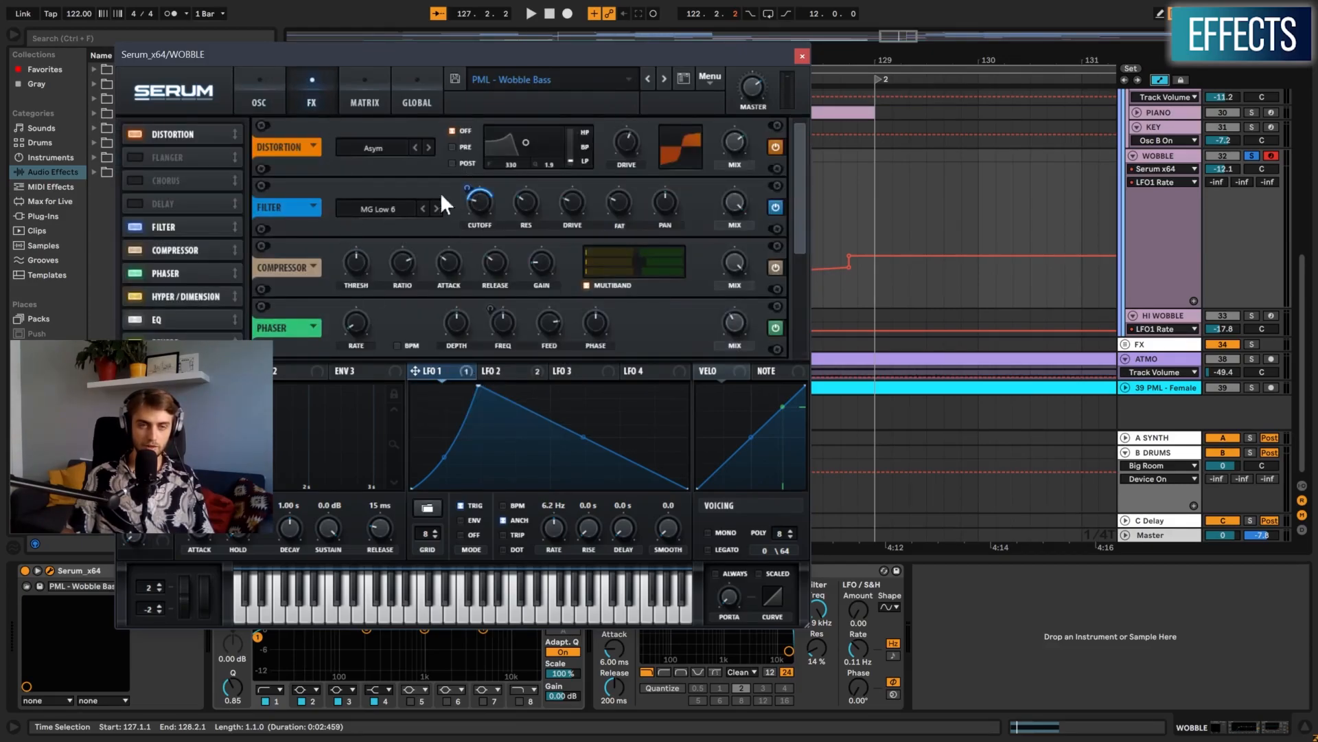
click(259, 93)
click(311, 103)
drag(618, 54, 863, 400)
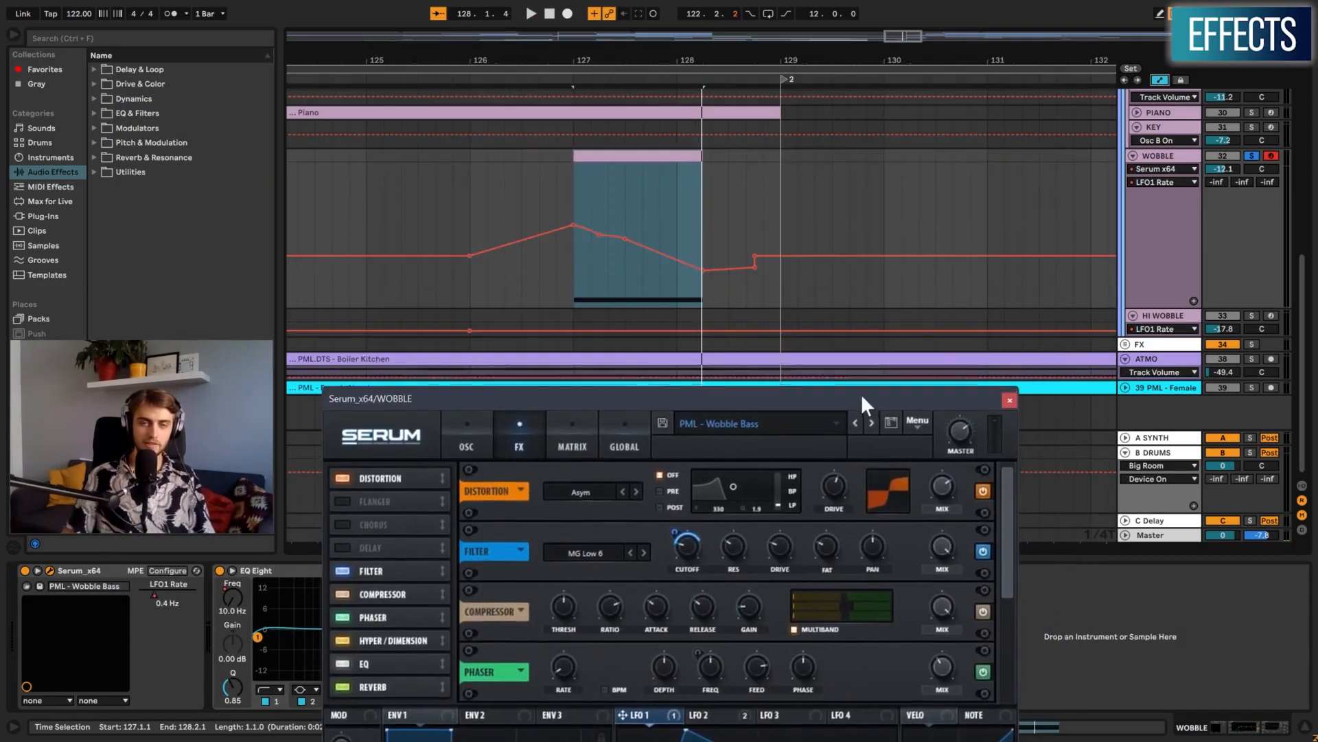
scroll(771, 205, up, 10)
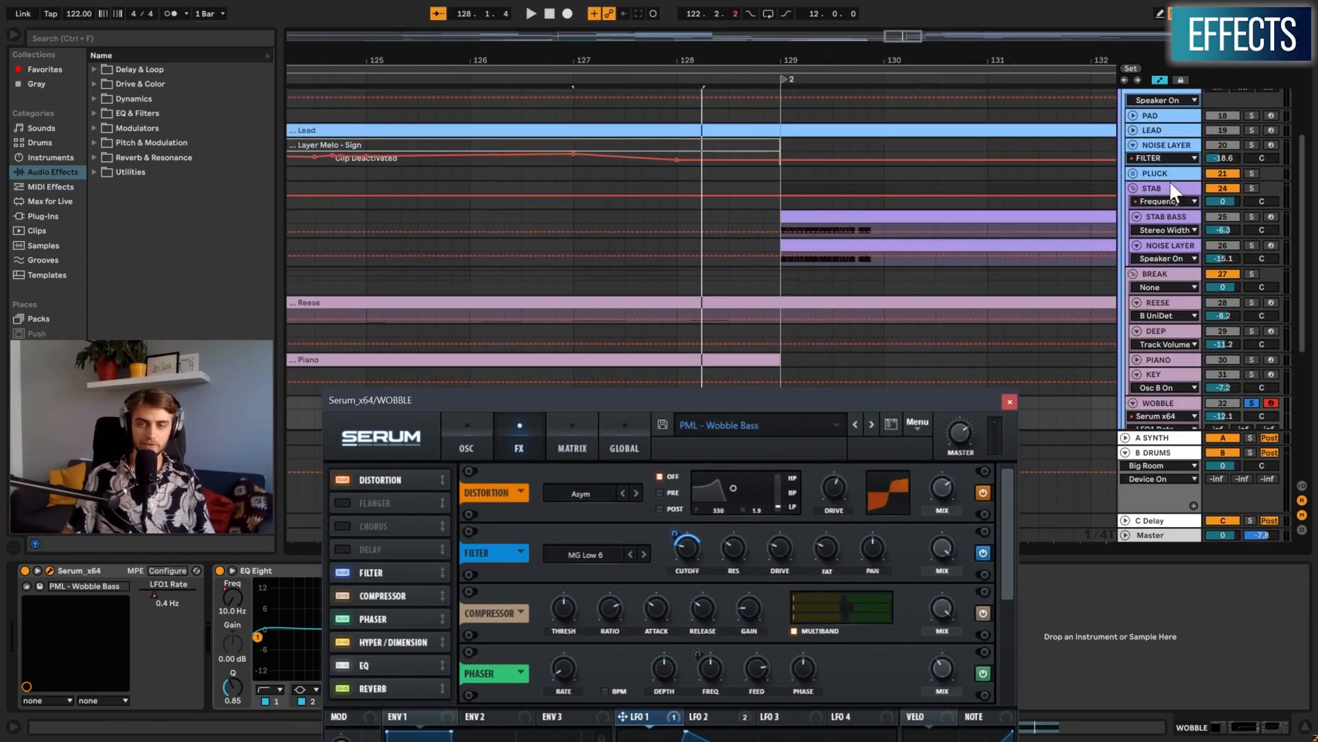
drag(897, 397, 926, 157)
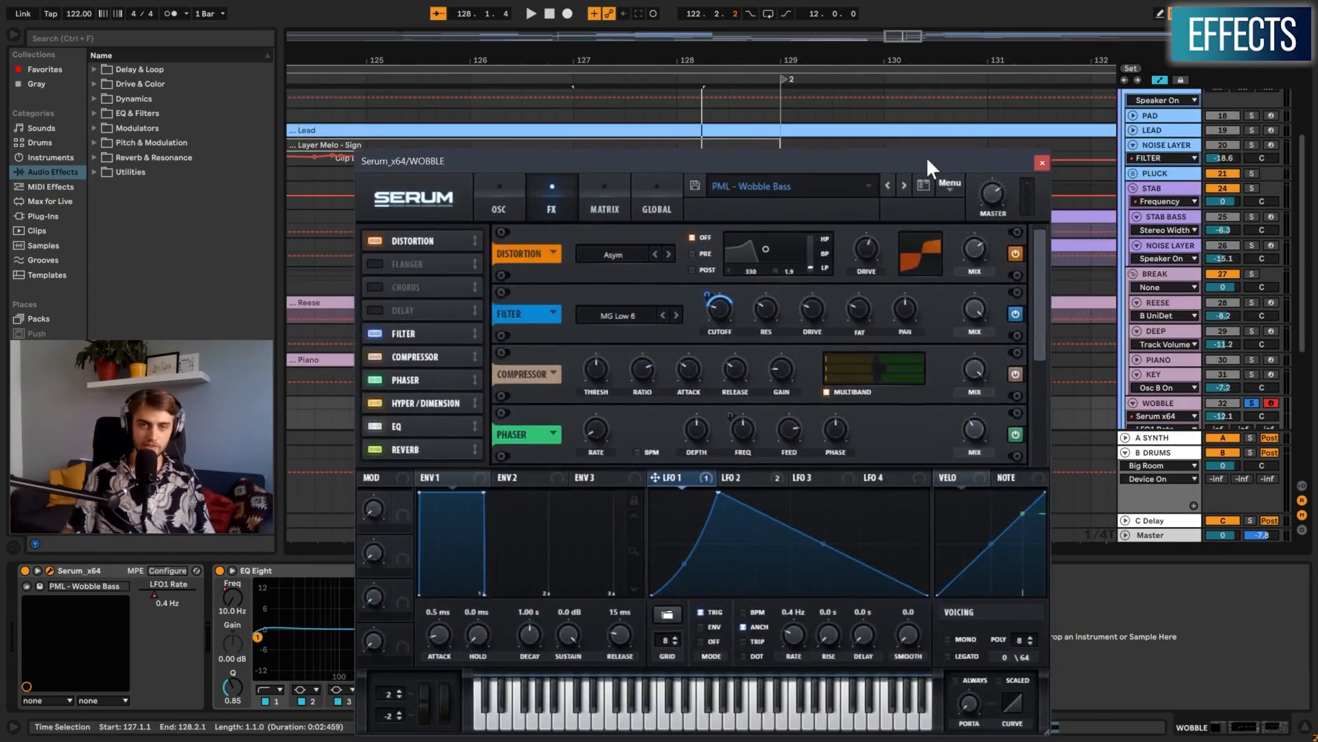
scroll(1083, 262, down, 6)
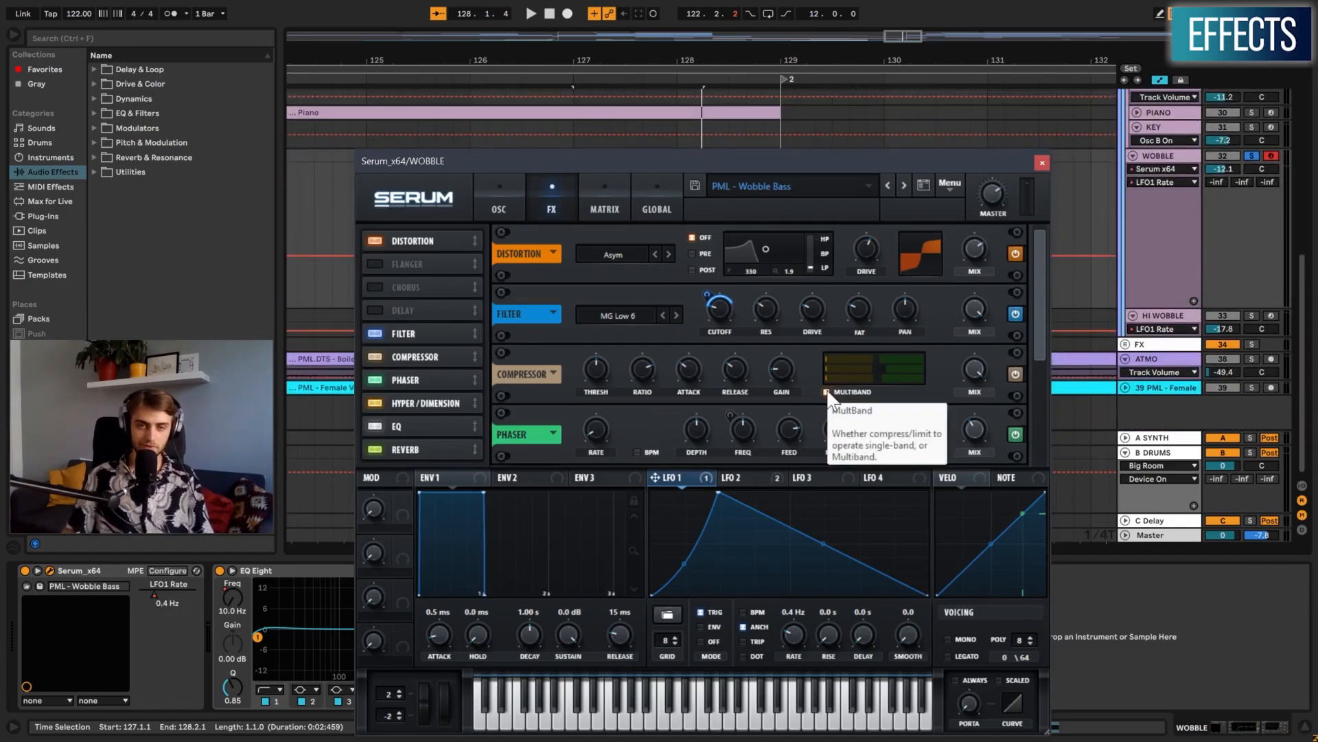
Compare the playing Wobble Bass sound with Serum's multiband compressor switched off and on
click(1015, 375)
key(space)
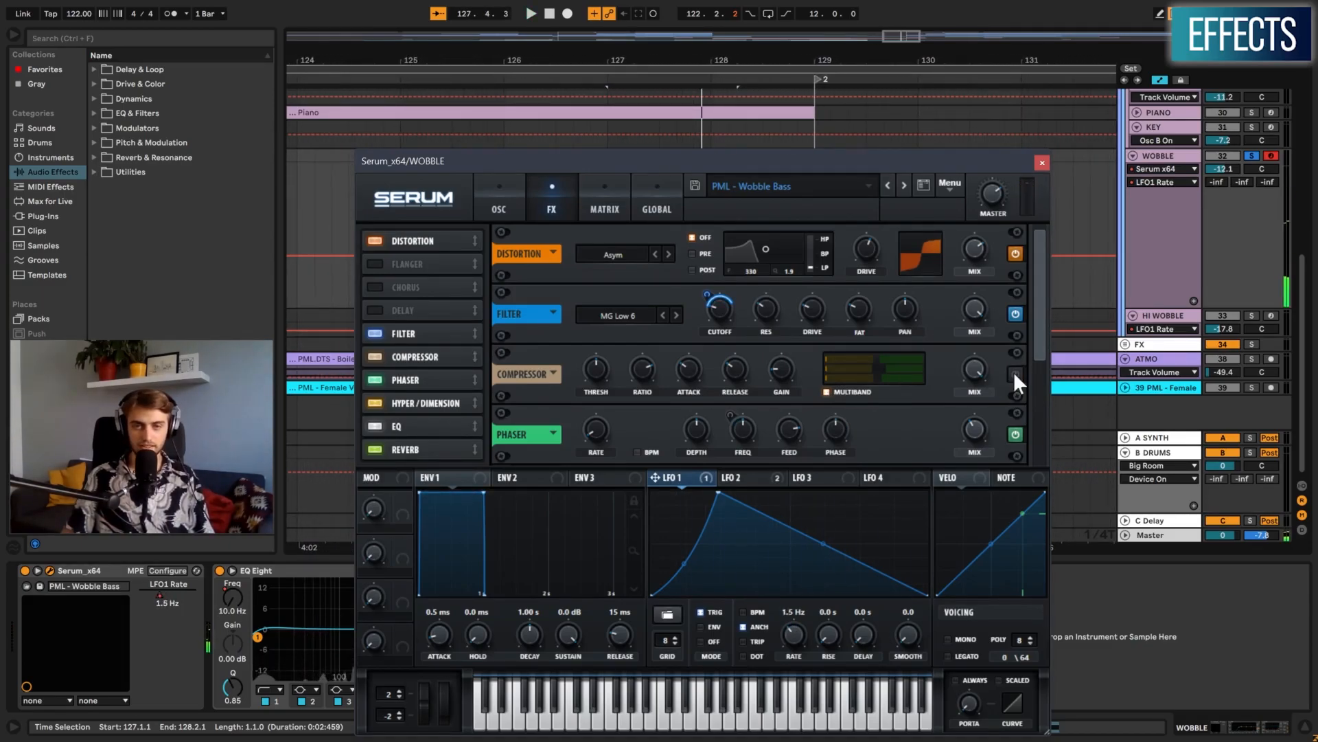
key(space)
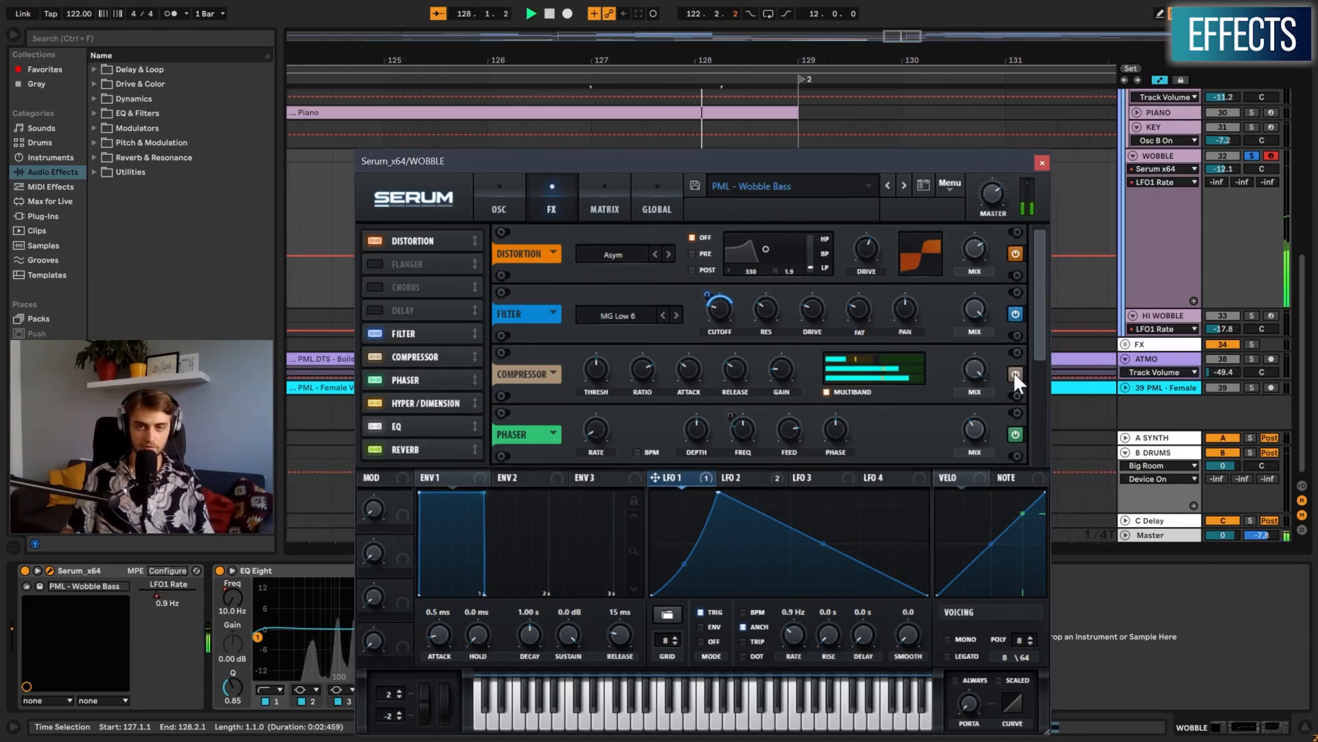
key(space)
Examine the Wobble Bass patch's oscillator settings against its effects chain, and close the Serum window
click(499, 200)
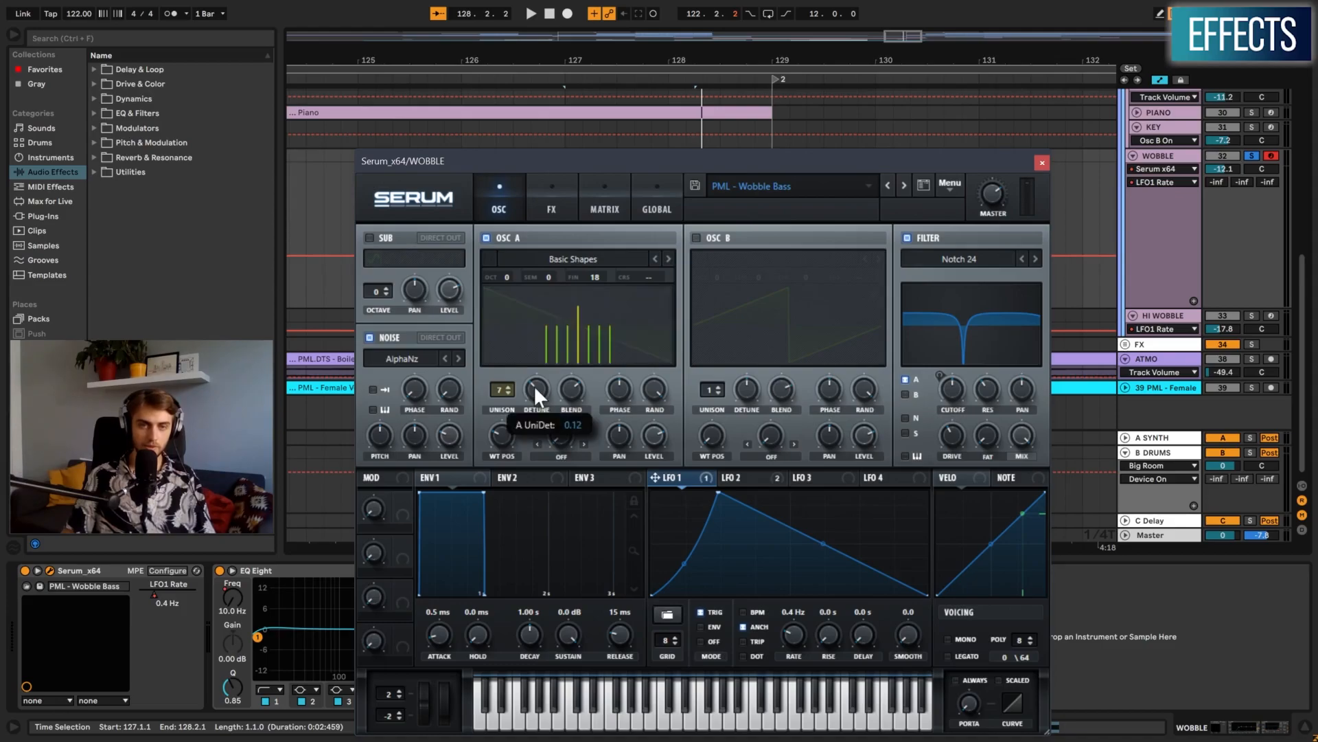
click(540, 198)
scroll(659, 309, up, 3)
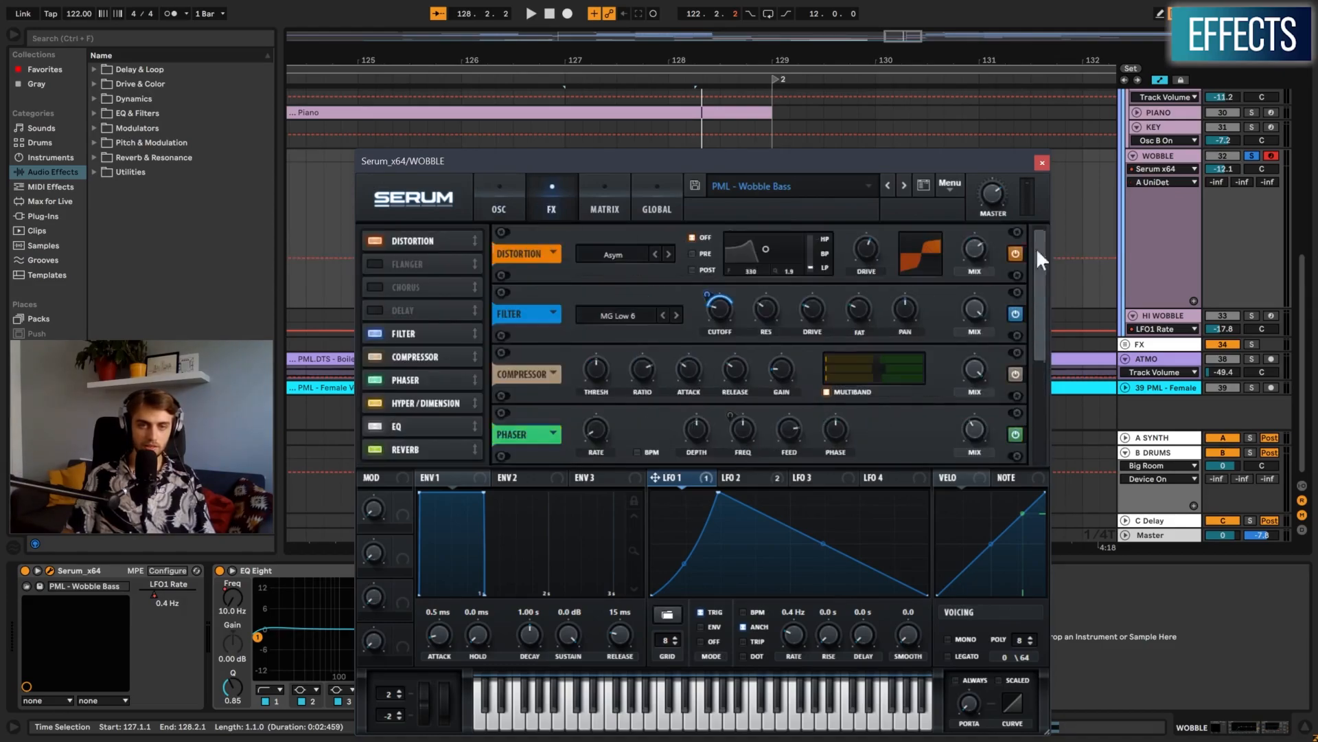
click(510, 199)
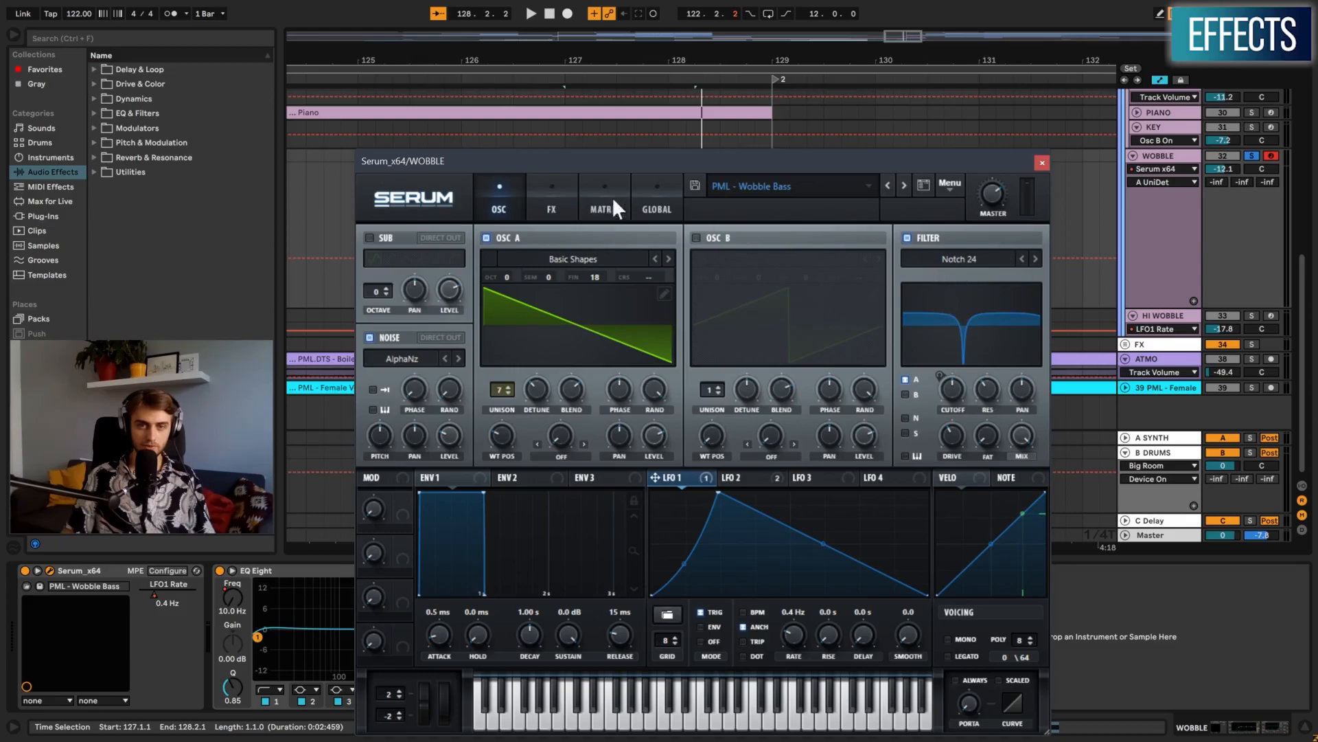
click(556, 202)
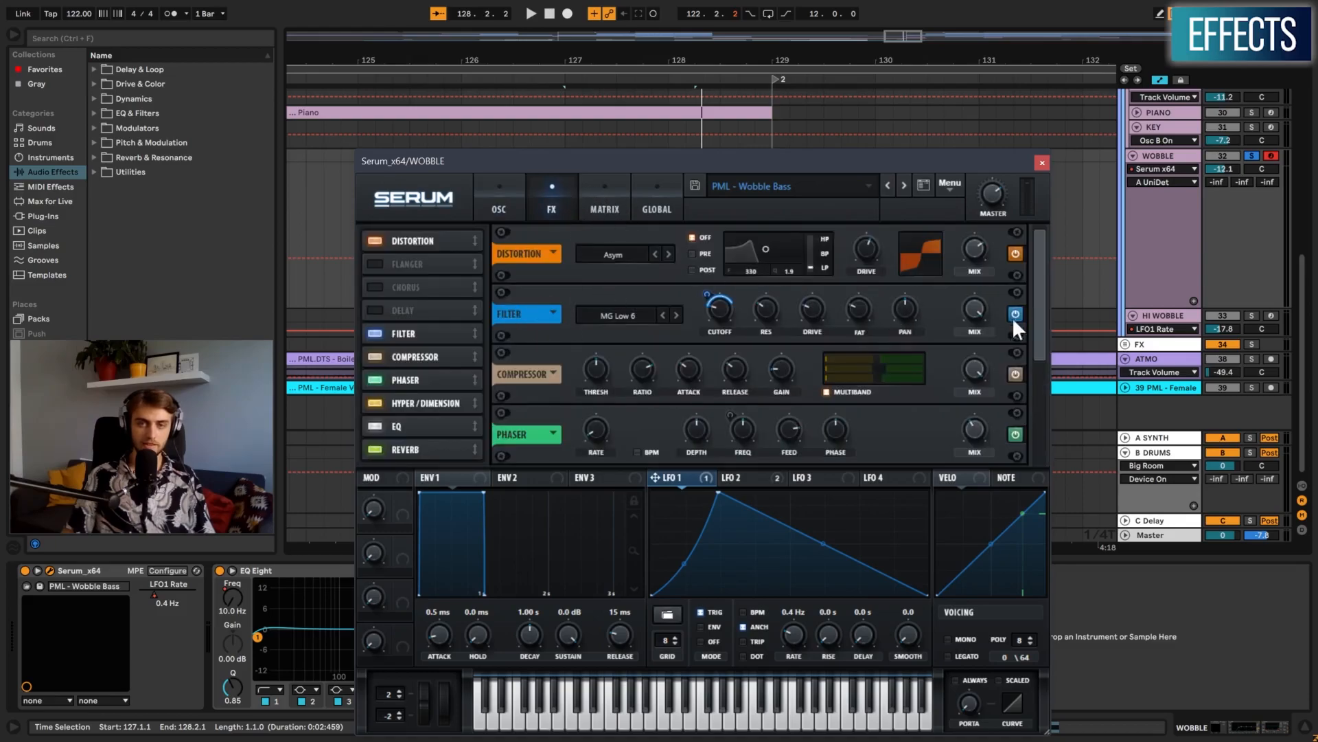
drag(1037, 309, 1037, 340)
click(498, 206)
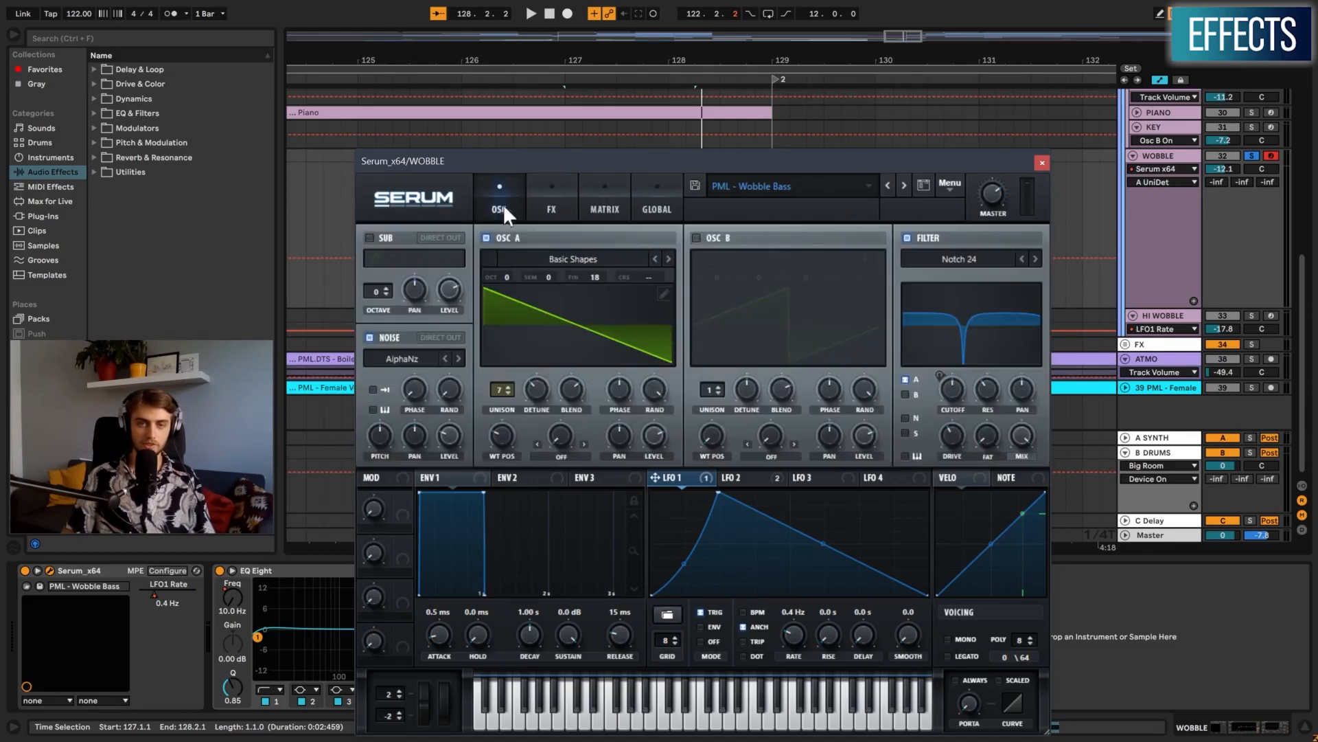
click(1042, 163)
Play the HI WOBBLE clip at bar 65 in solo and inspect its PML - High Wobble patch in Serum
drag(805, 60, 805, 7)
click(557, 314)
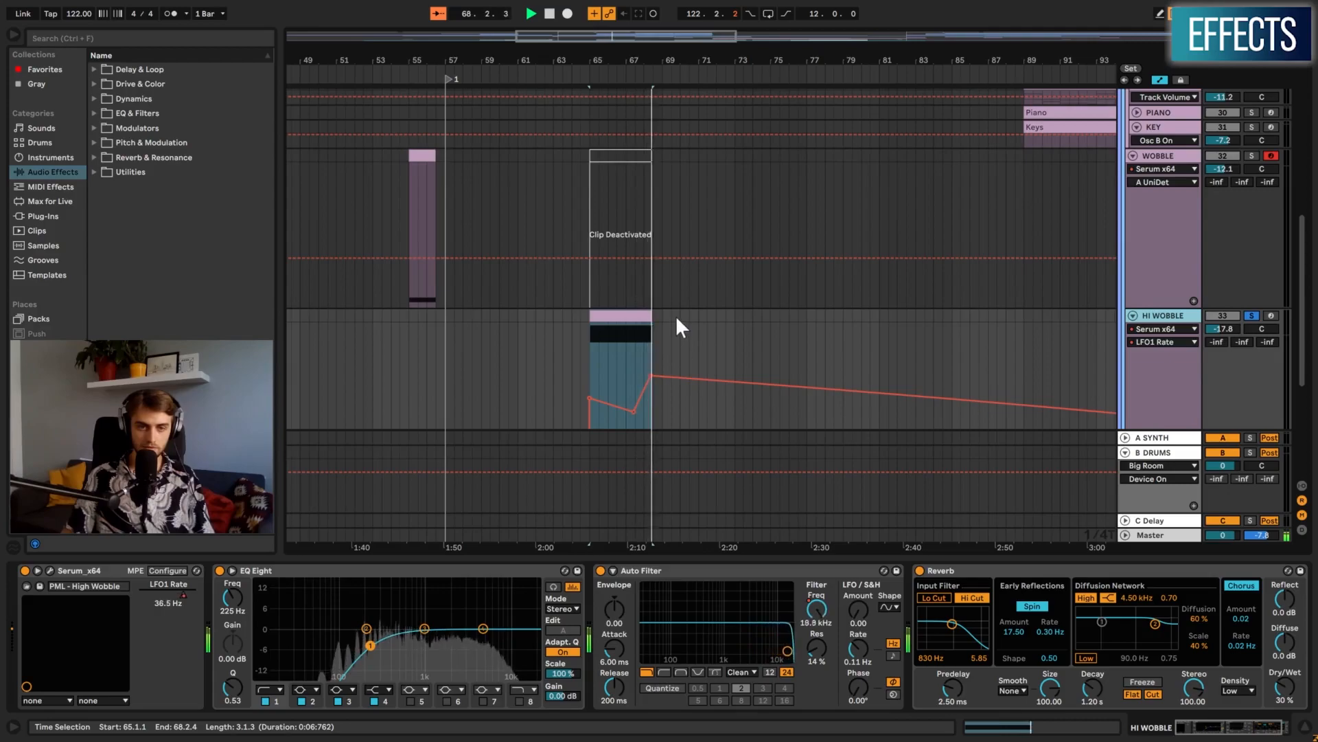
key(space)
scroll(698, 335, up, 1)
scroll(699, 335, down, 1)
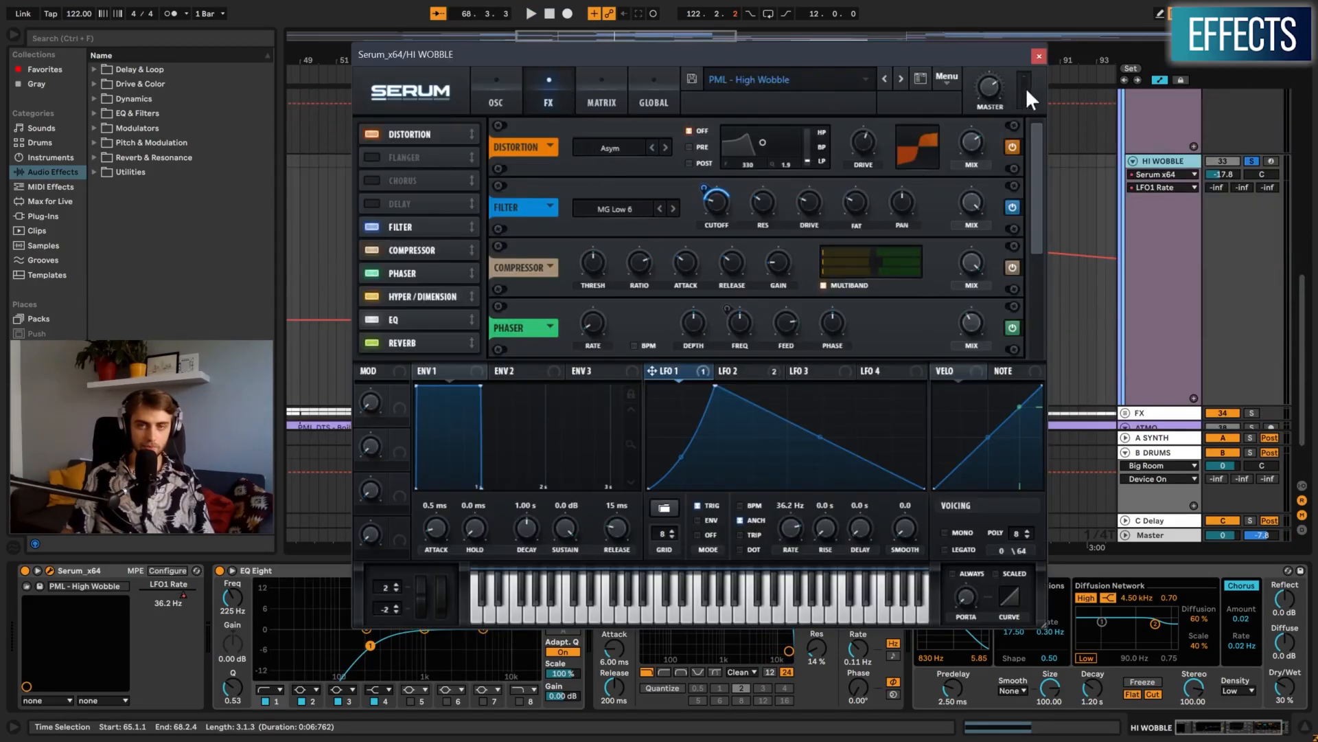
click(1039, 56)
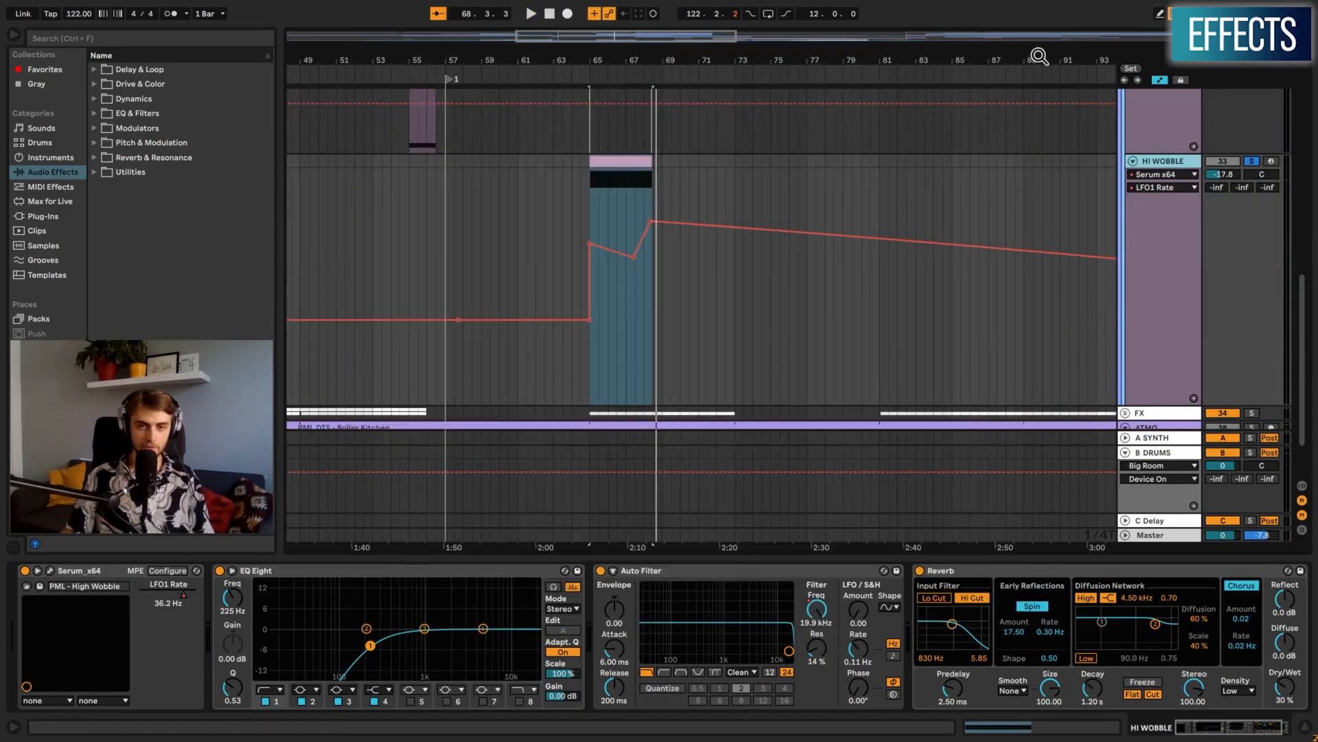
Play the HI WOBBLE clip while examining its EQ Eight and Auto Filter devices
click(220, 571)
key(space)
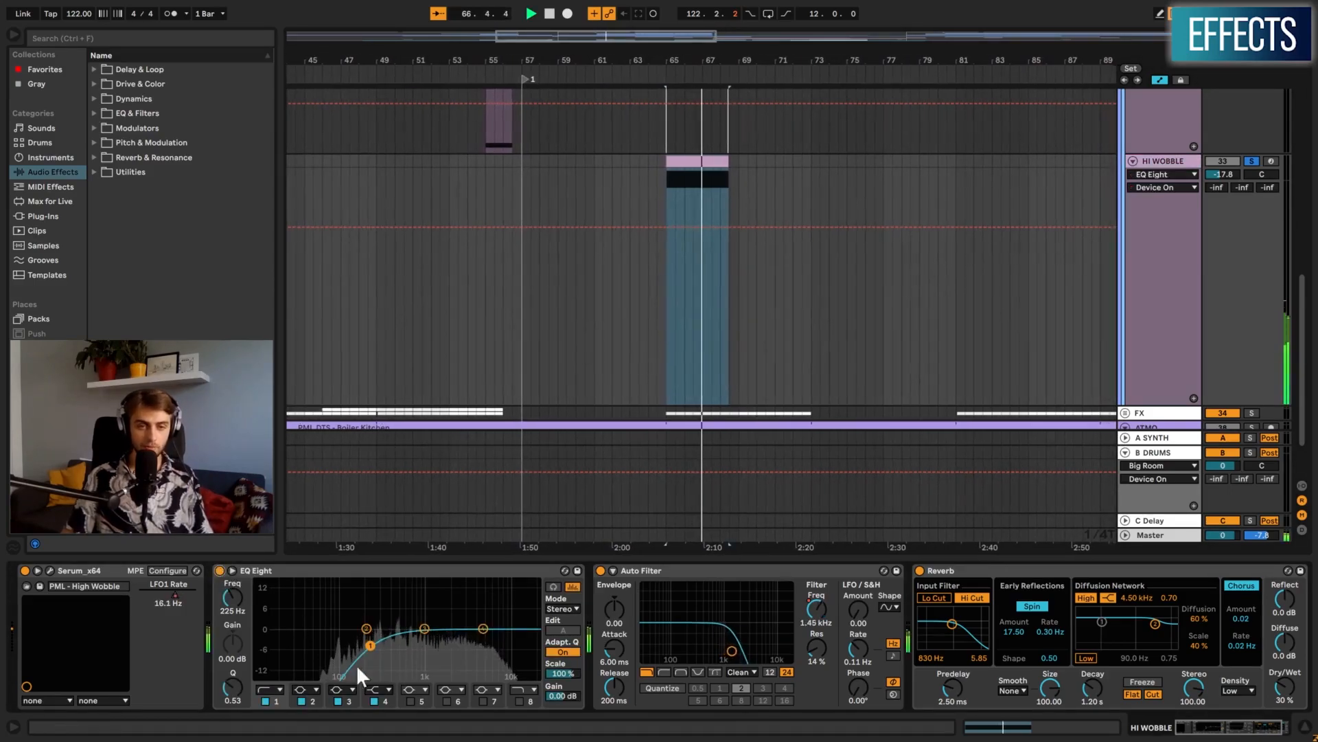
click(760, 634)
key(space)
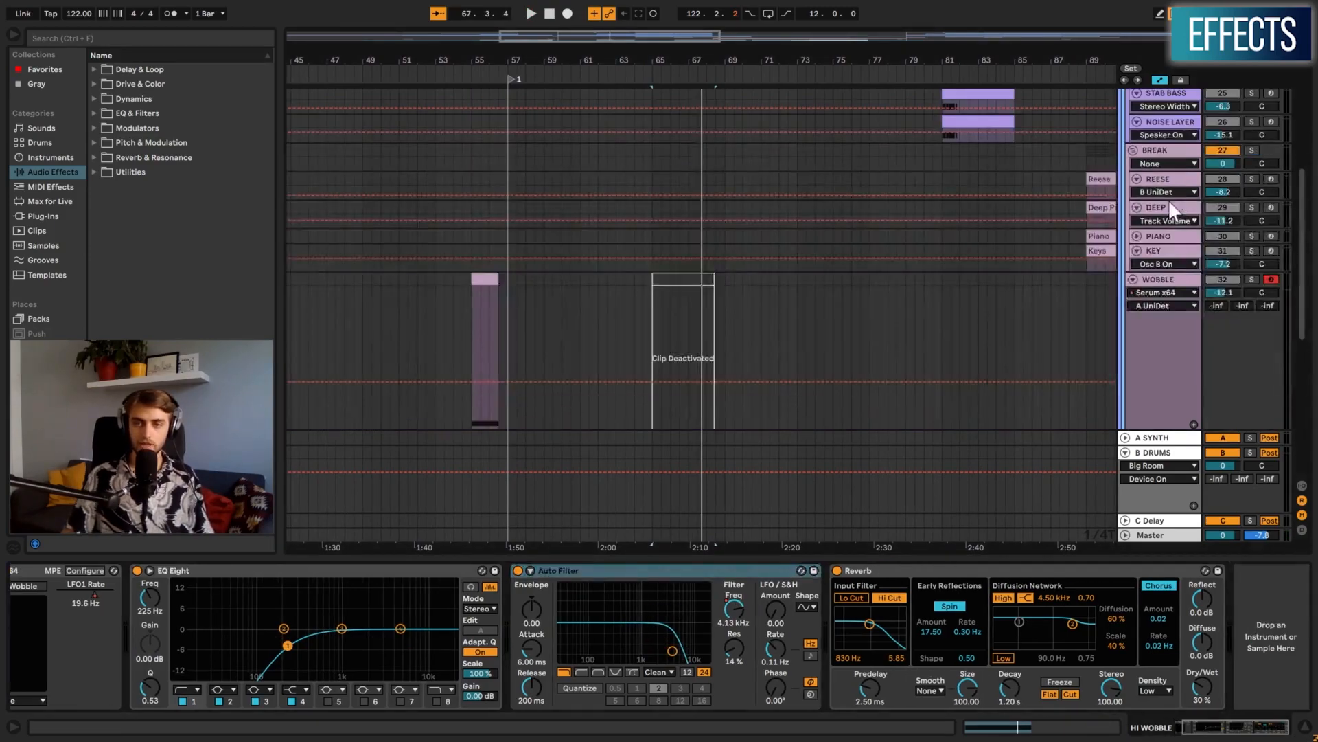
Hide the automation lanes and select the last clip on the upper RISER track in the FX group
scroll(1168, 199, up, 1)
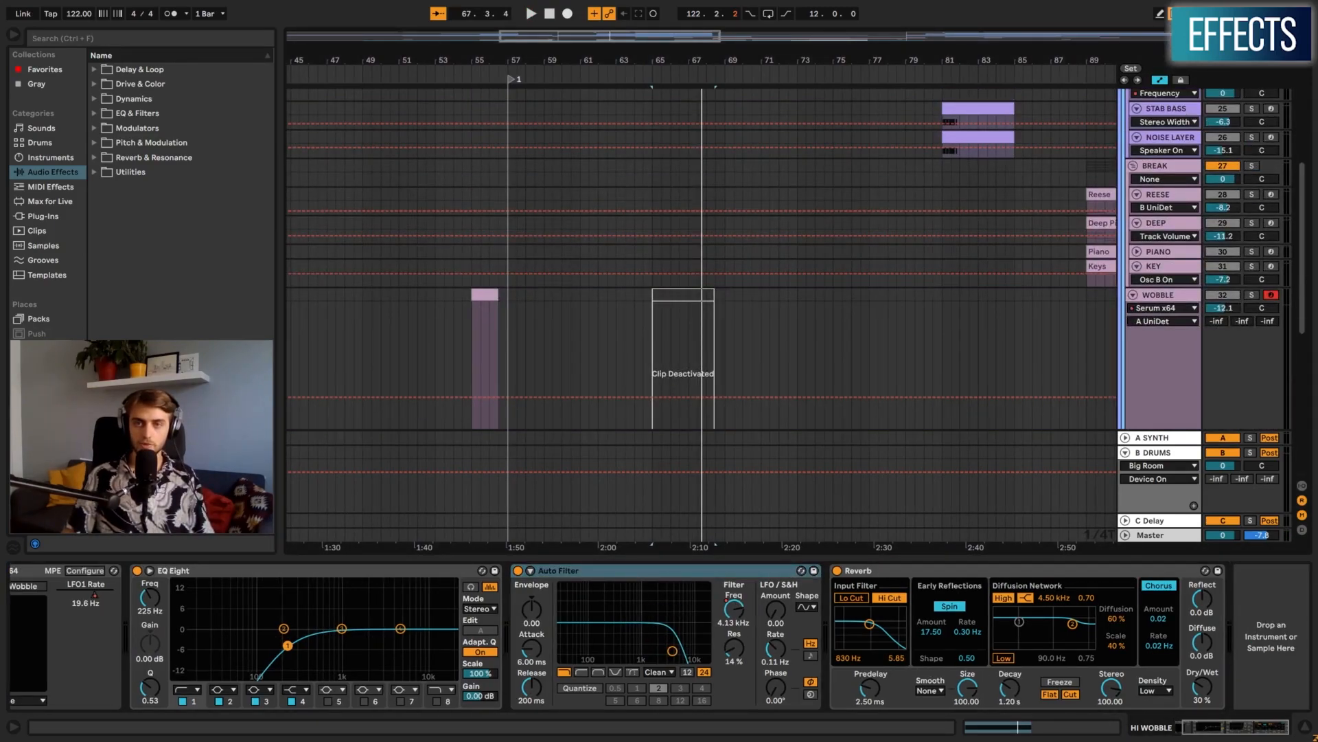
click(1160, 80)
scroll(1009, 340, down, 4)
scroll(1008, 341, down, 2)
drag(561, 60, 560, 13)
click(742, 261)
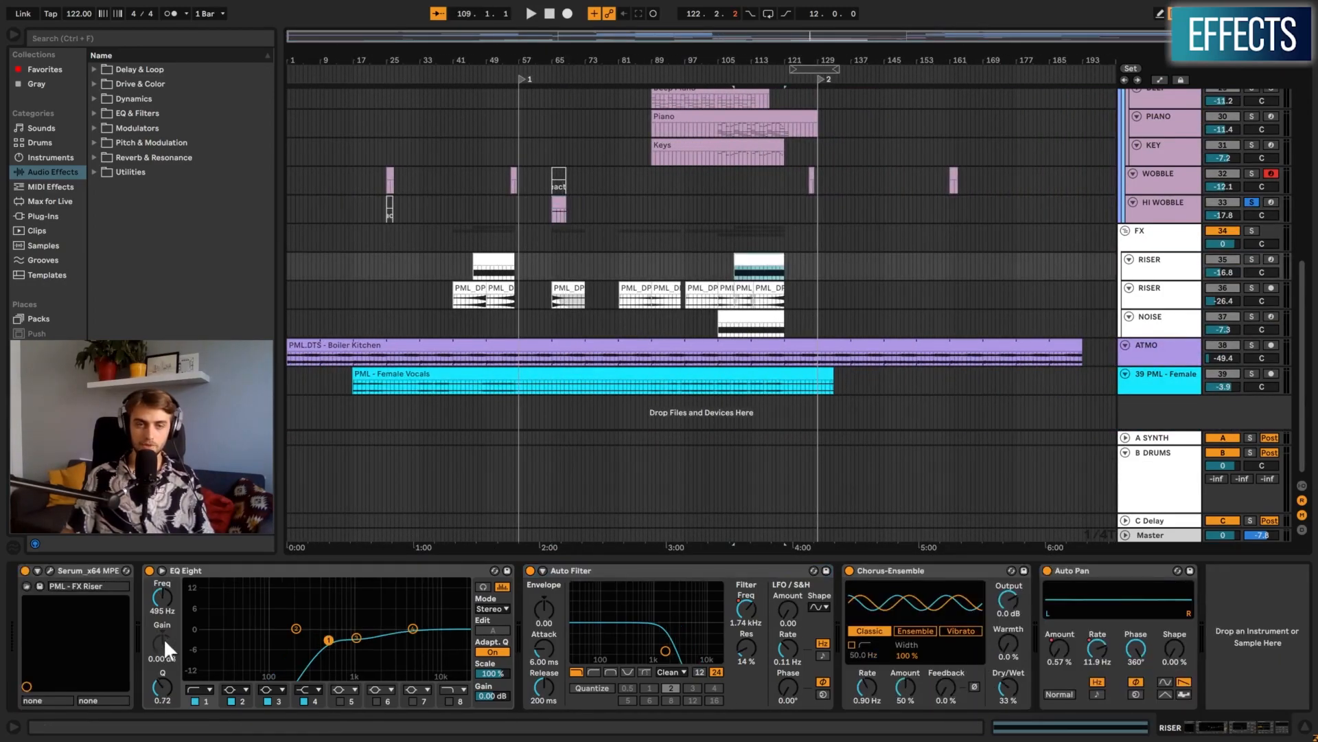
Open the PML - FX Riser patch in Serum, solo the upper RISER track and look through the patch's pages
click(48, 570)
click(1252, 259)
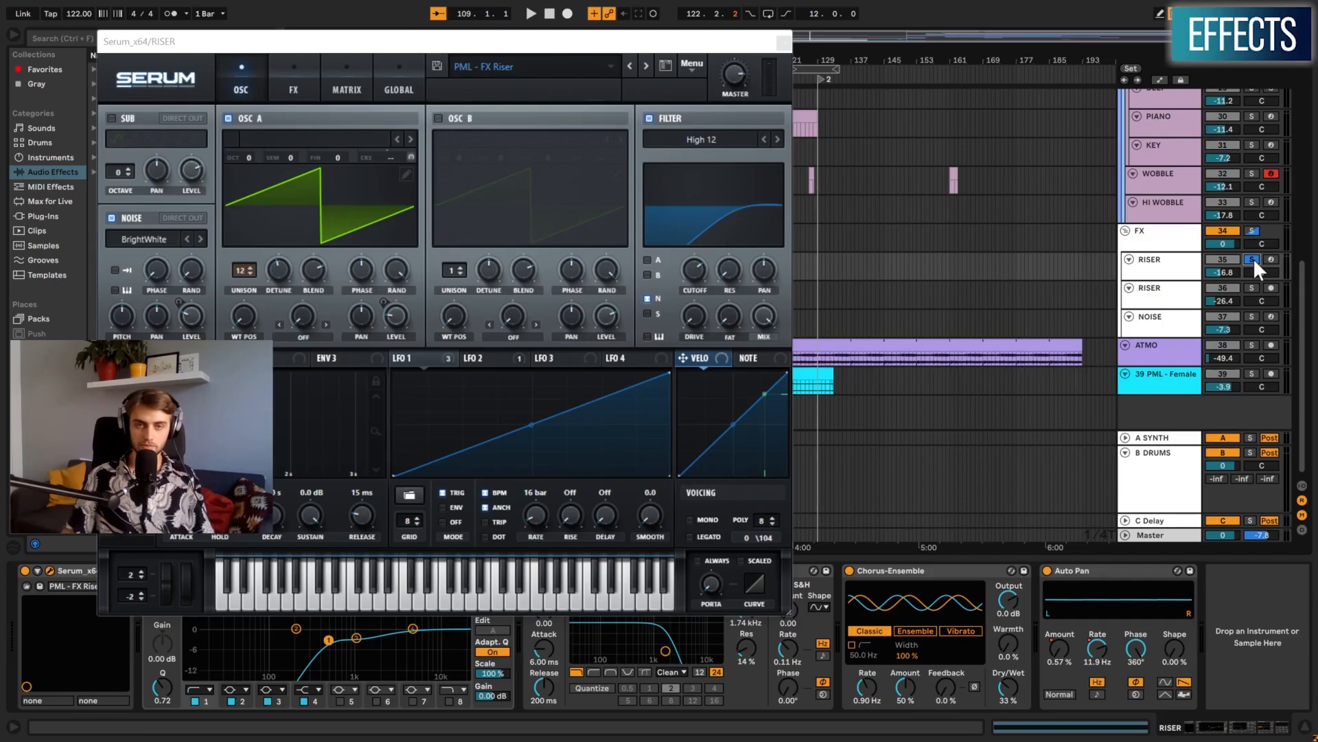
click(316, 88)
click(347, 83)
click(241, 79)
Play the soloed riser and examine the LFO 1 modulation of its noise level and oscillator A coarse pitch
key(space)
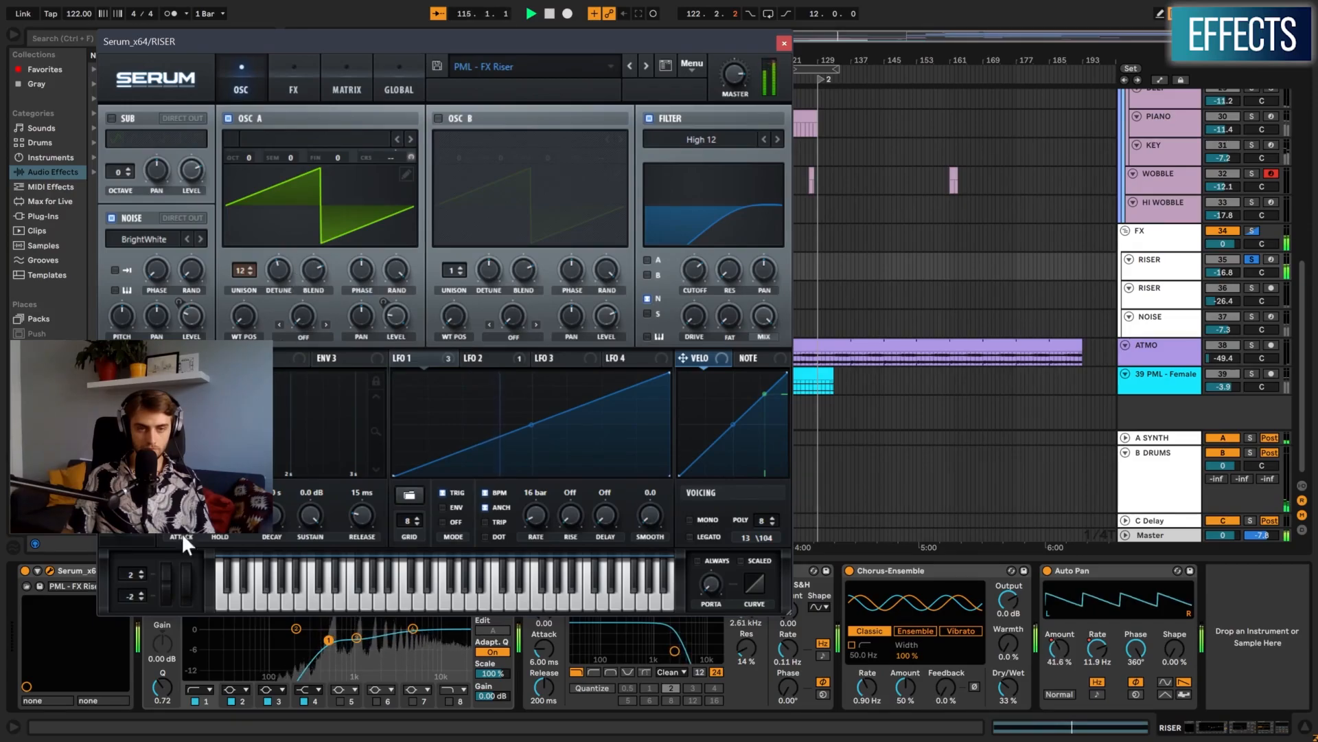
key(space)
mouse_move(438, 348)
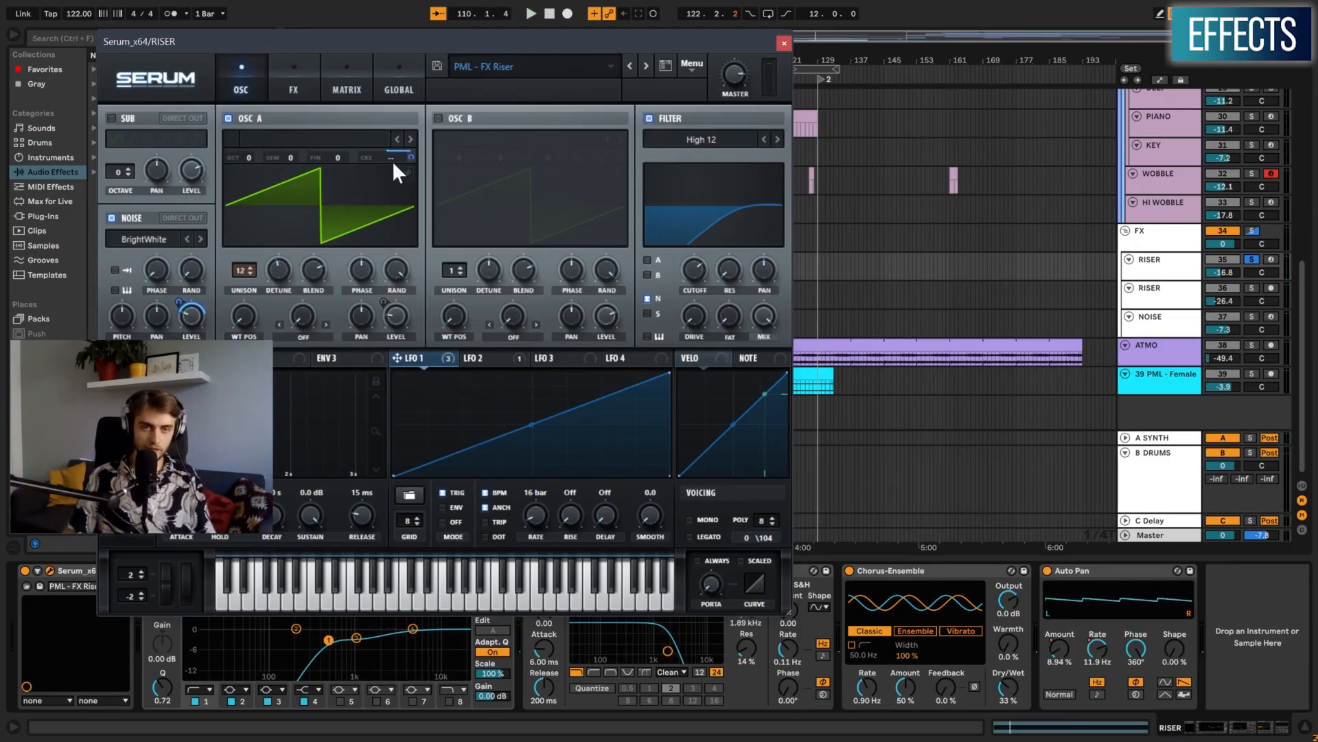
mouse_move(392, 157)
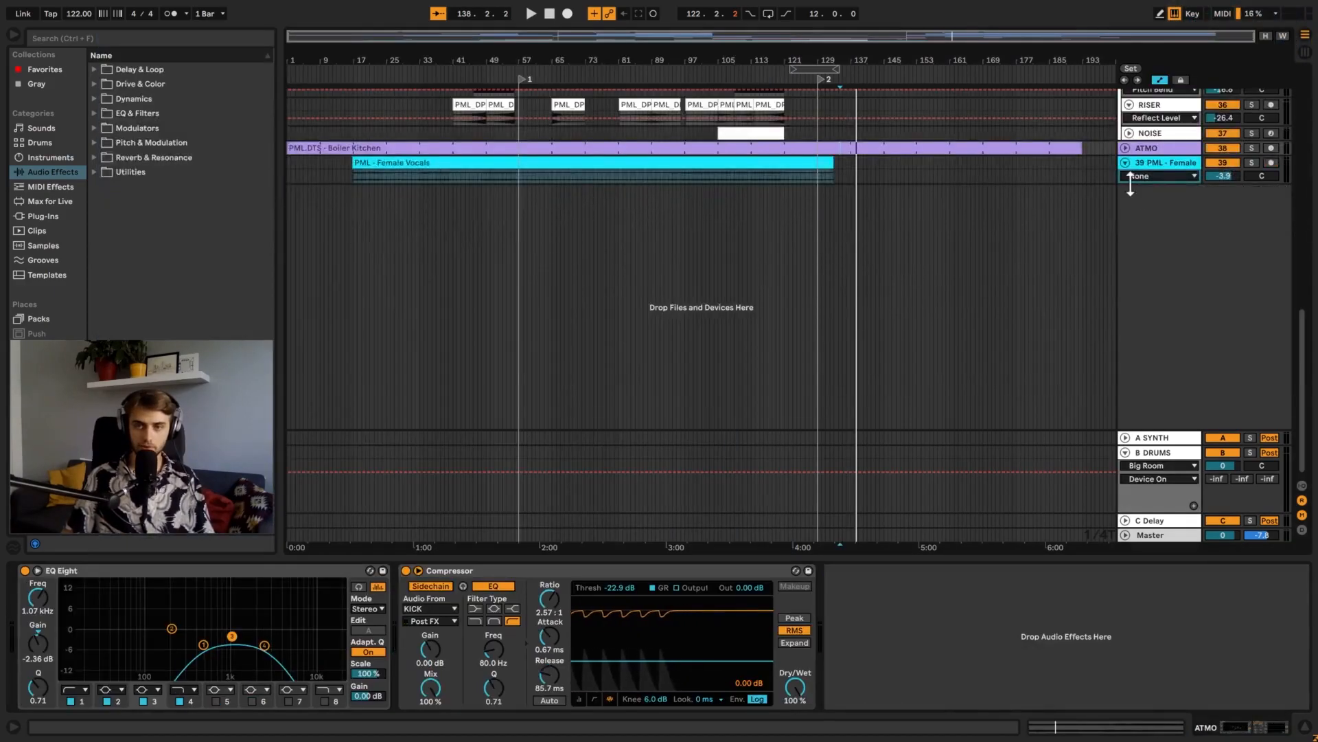
Enlarge the PML - Female Vocals track and place the insert marker at 97.3.1 in its clip
click(610, 252)
click(686, 244)
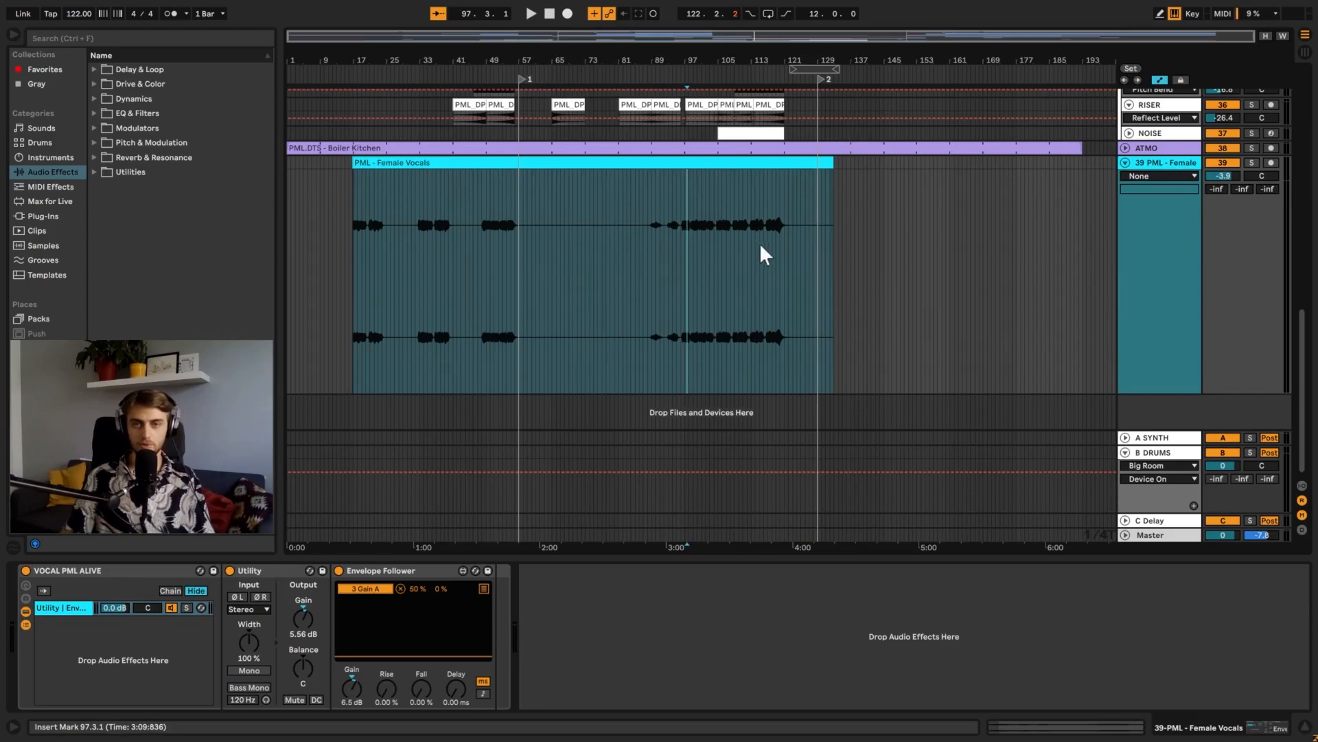